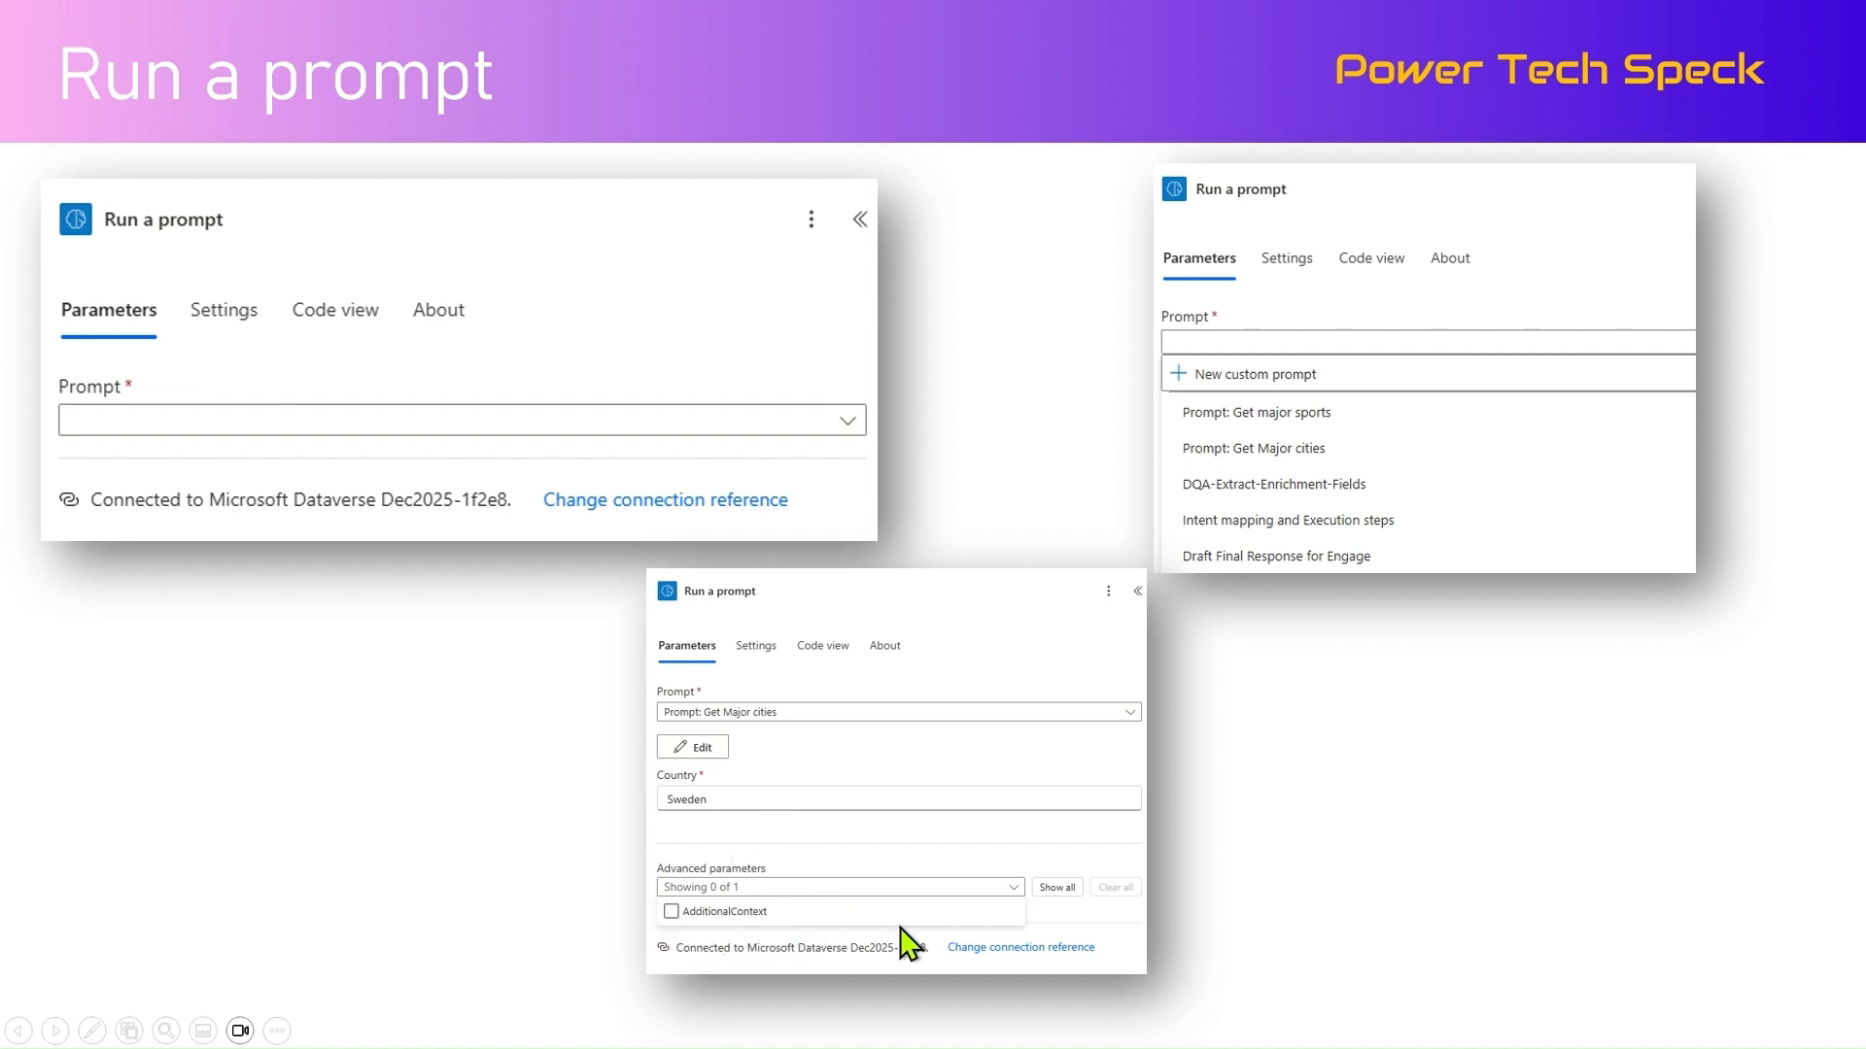
{"action": "left_click", "coordinate": [1364, 698]}
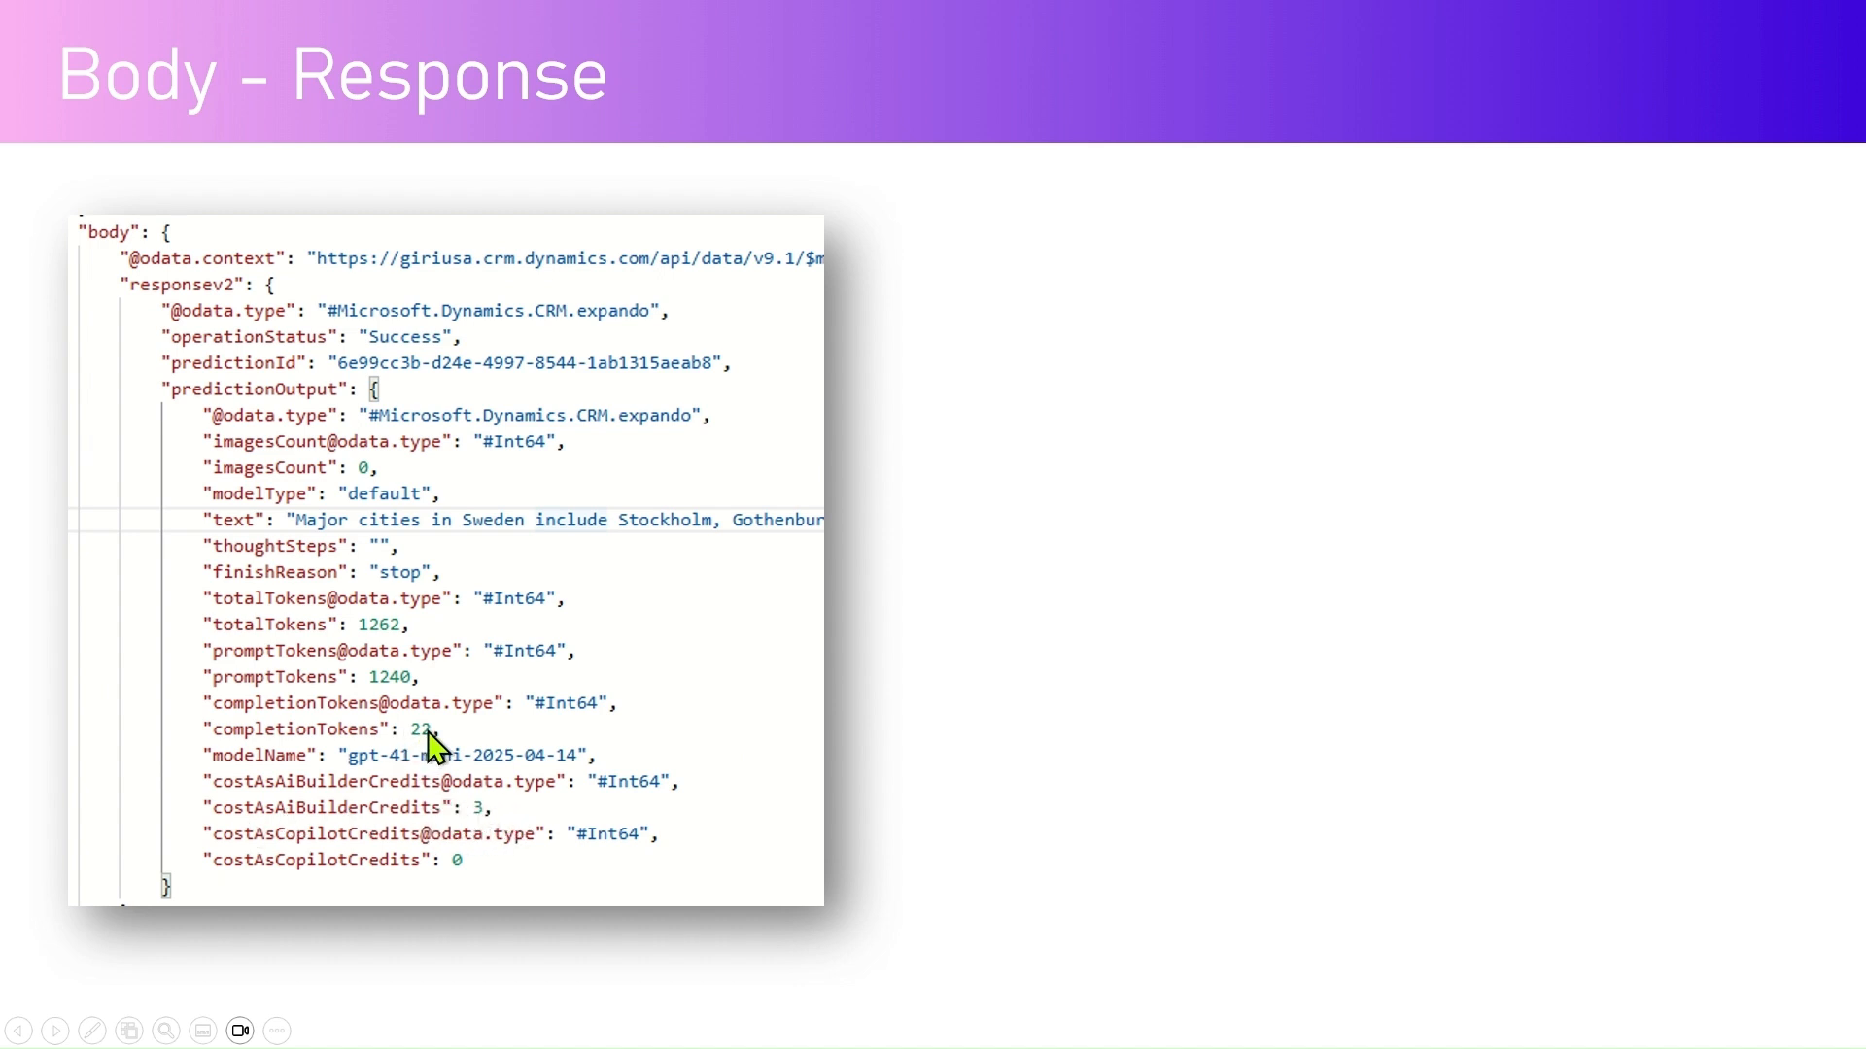
{"action": "left_click", "coordinate": [876, 595]}
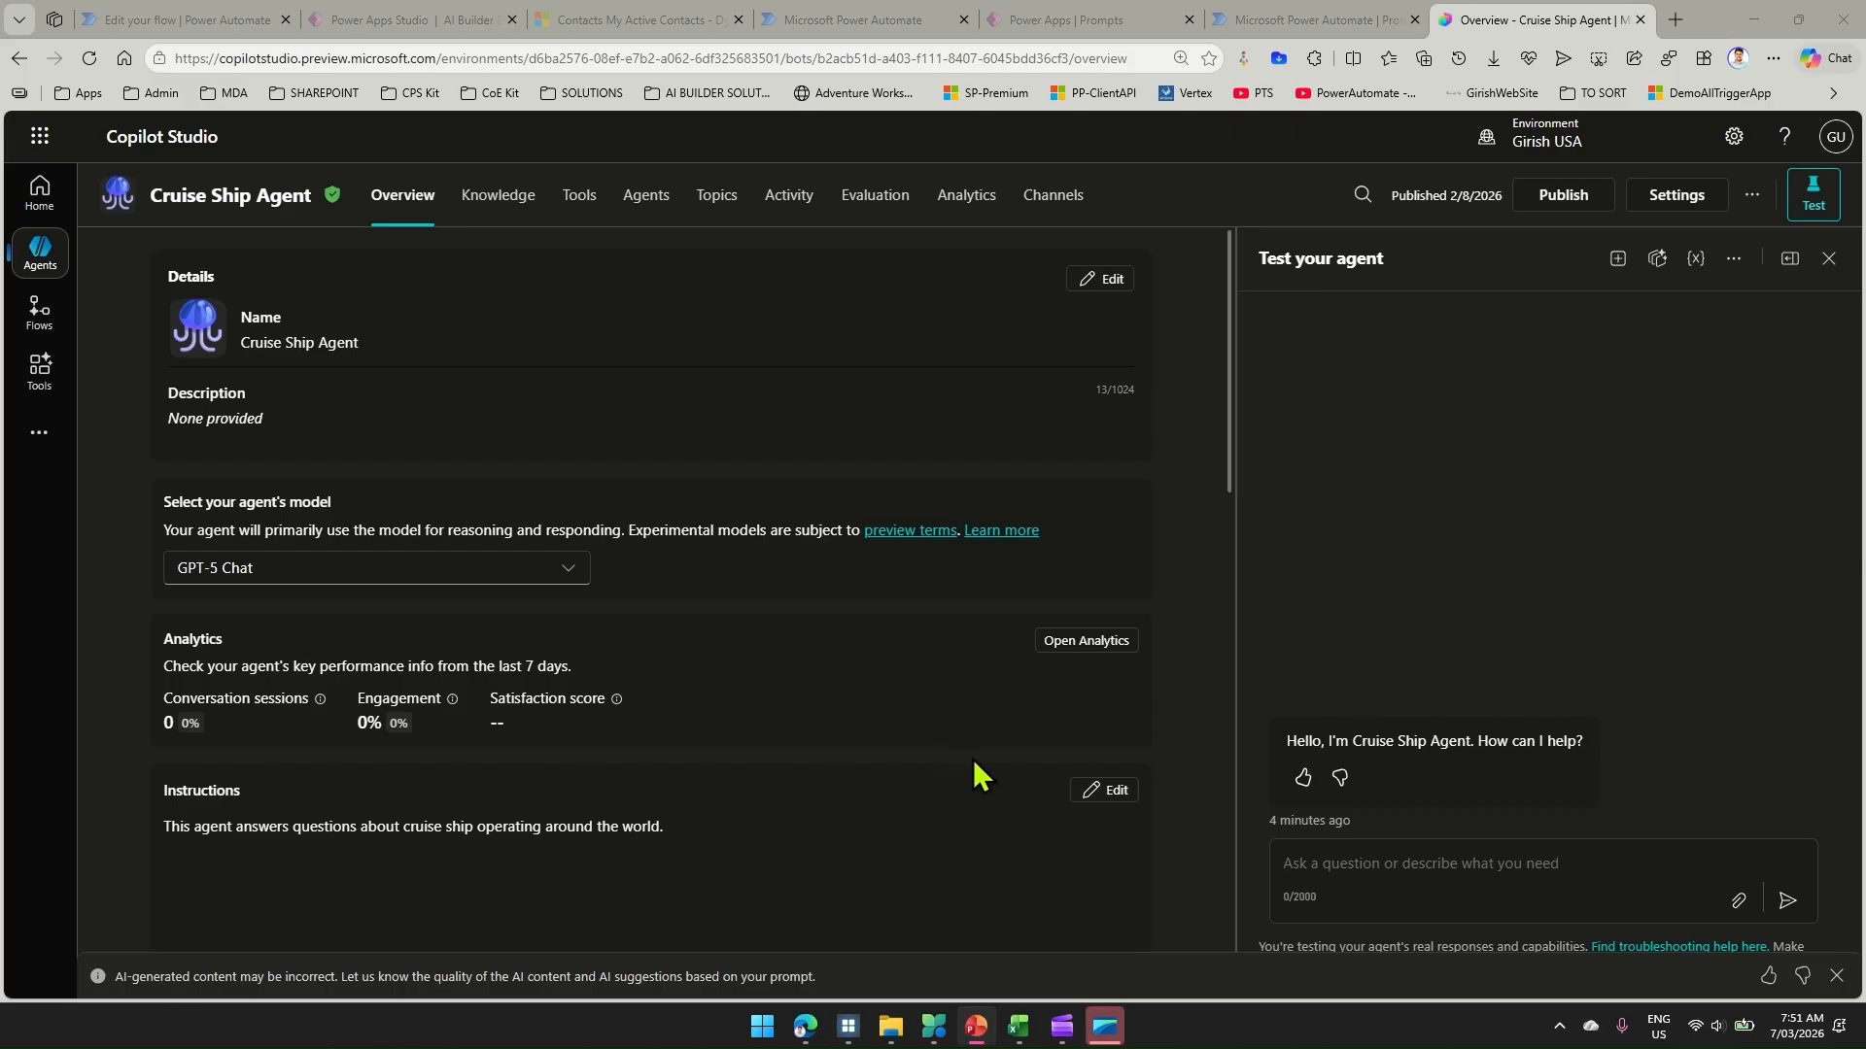
Switch to Power Apps, browse the full list of discoverable features and open Prompts from its AI section
{"action": "left_click", "coordinate": [900, 20]}
{"action": "left_click", "coordinate": [1090, 18]}
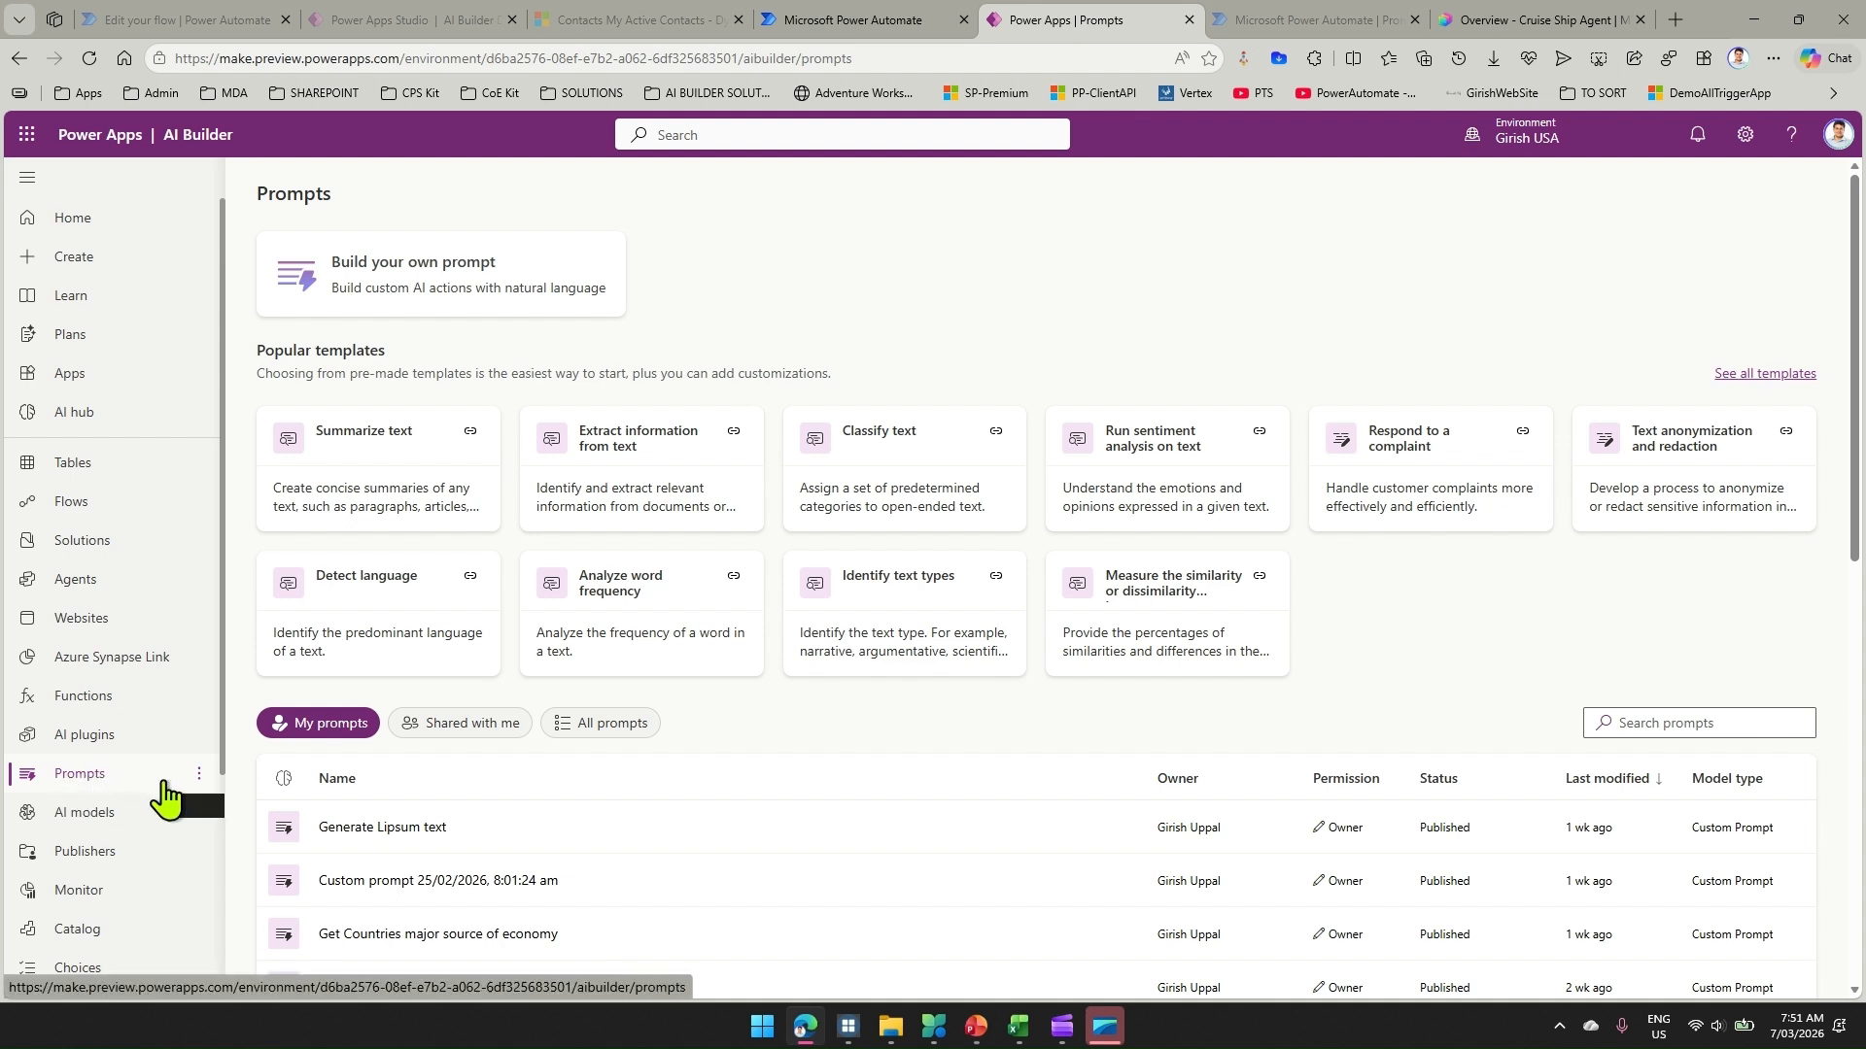
{"action": "scroll", "coordinate": [195, 846], "scroll_direction": "down", "scroll_amount": 3}
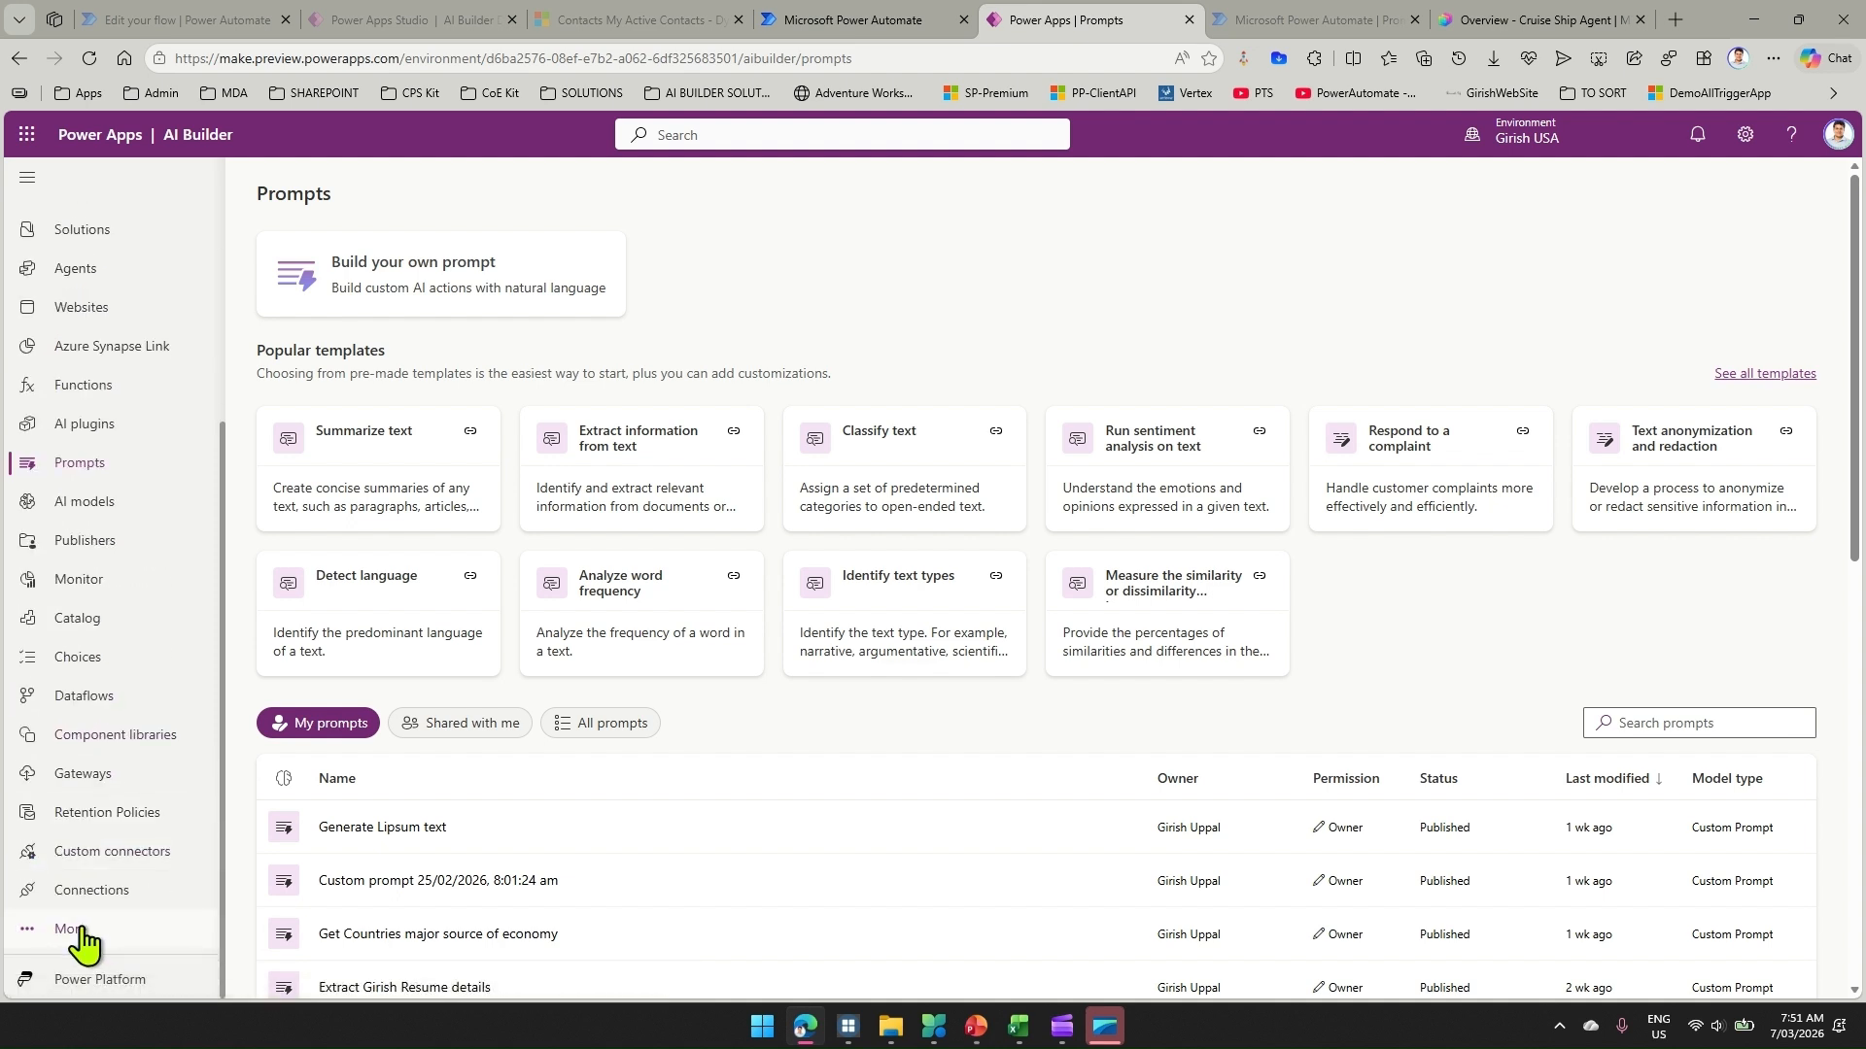
{"action": "left_click", "coordinate": [77, 931]}
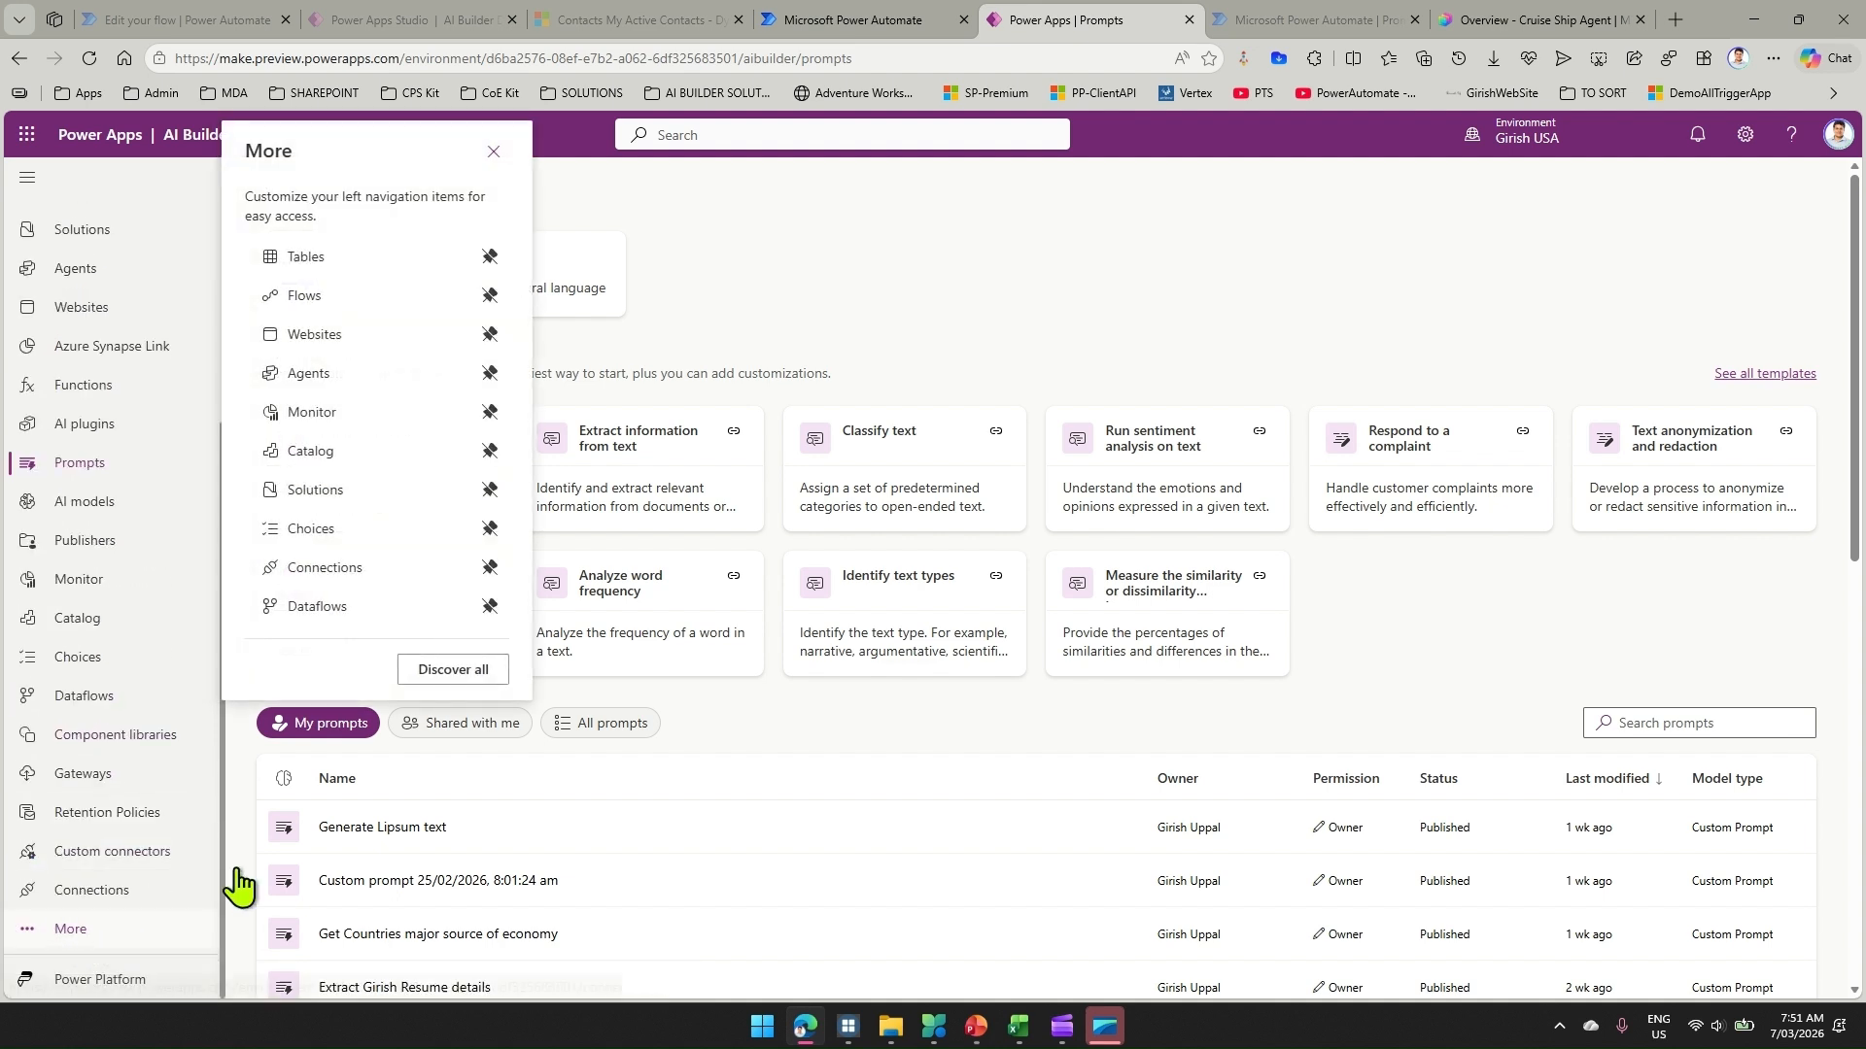
{"action": "left_click", "coordinate": [474, 671]}
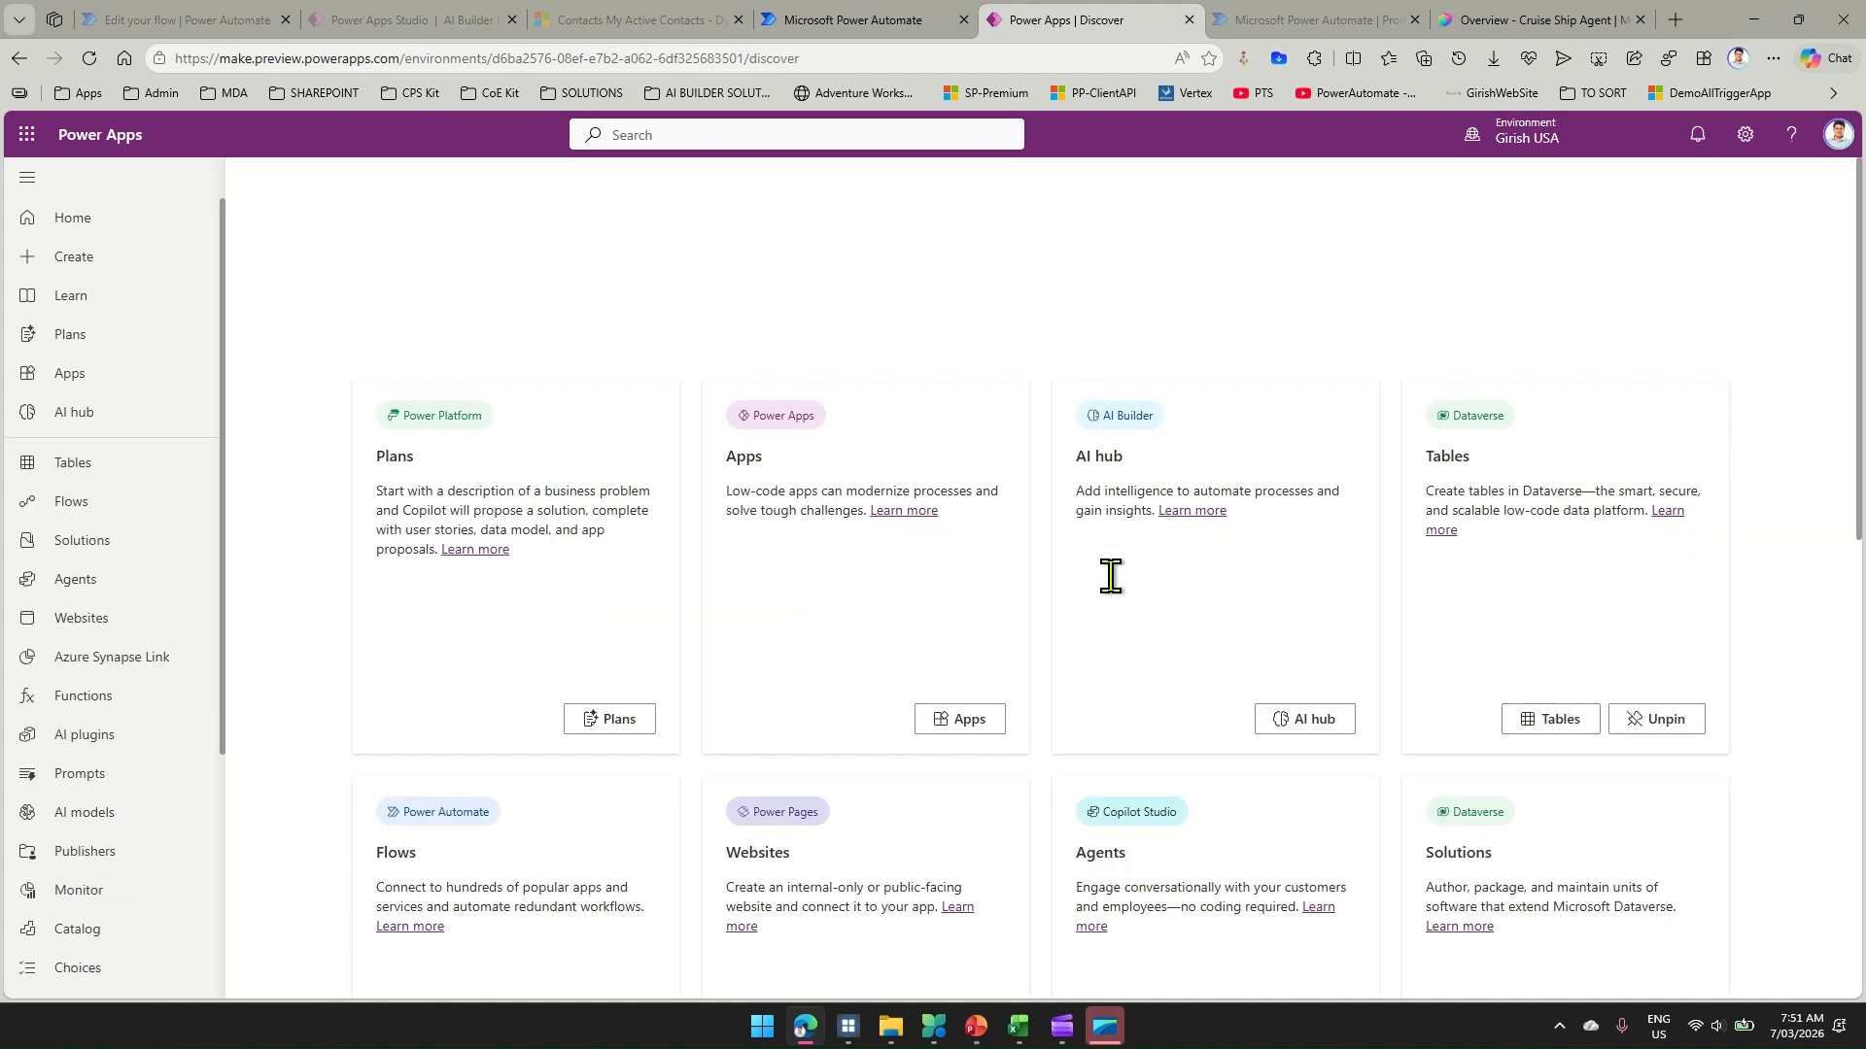
{"action": "scroll", "coordinate": [1316, 654], "scroll_direction": "down", "scroll_amount": 5}
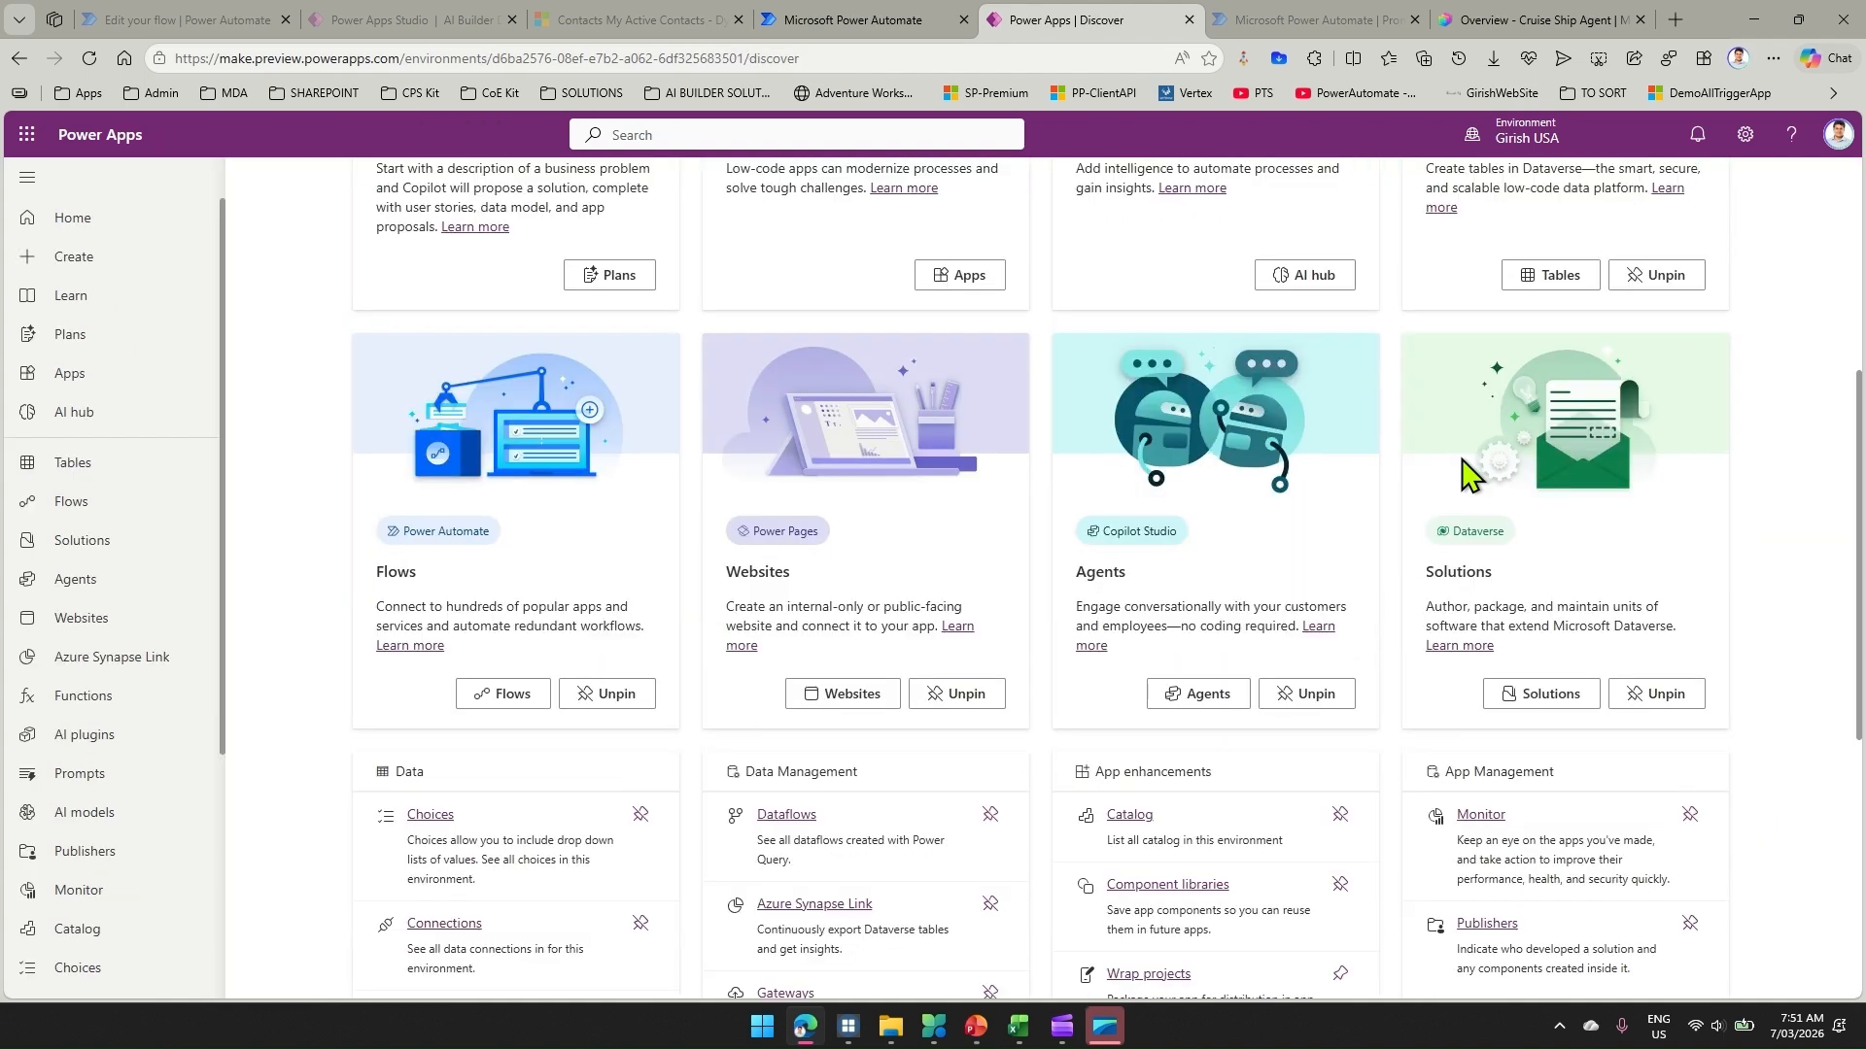
{"action": "scroll", "coordinate": [1263, 642], "scroll_direction": "down", "scroll_amount": 2}
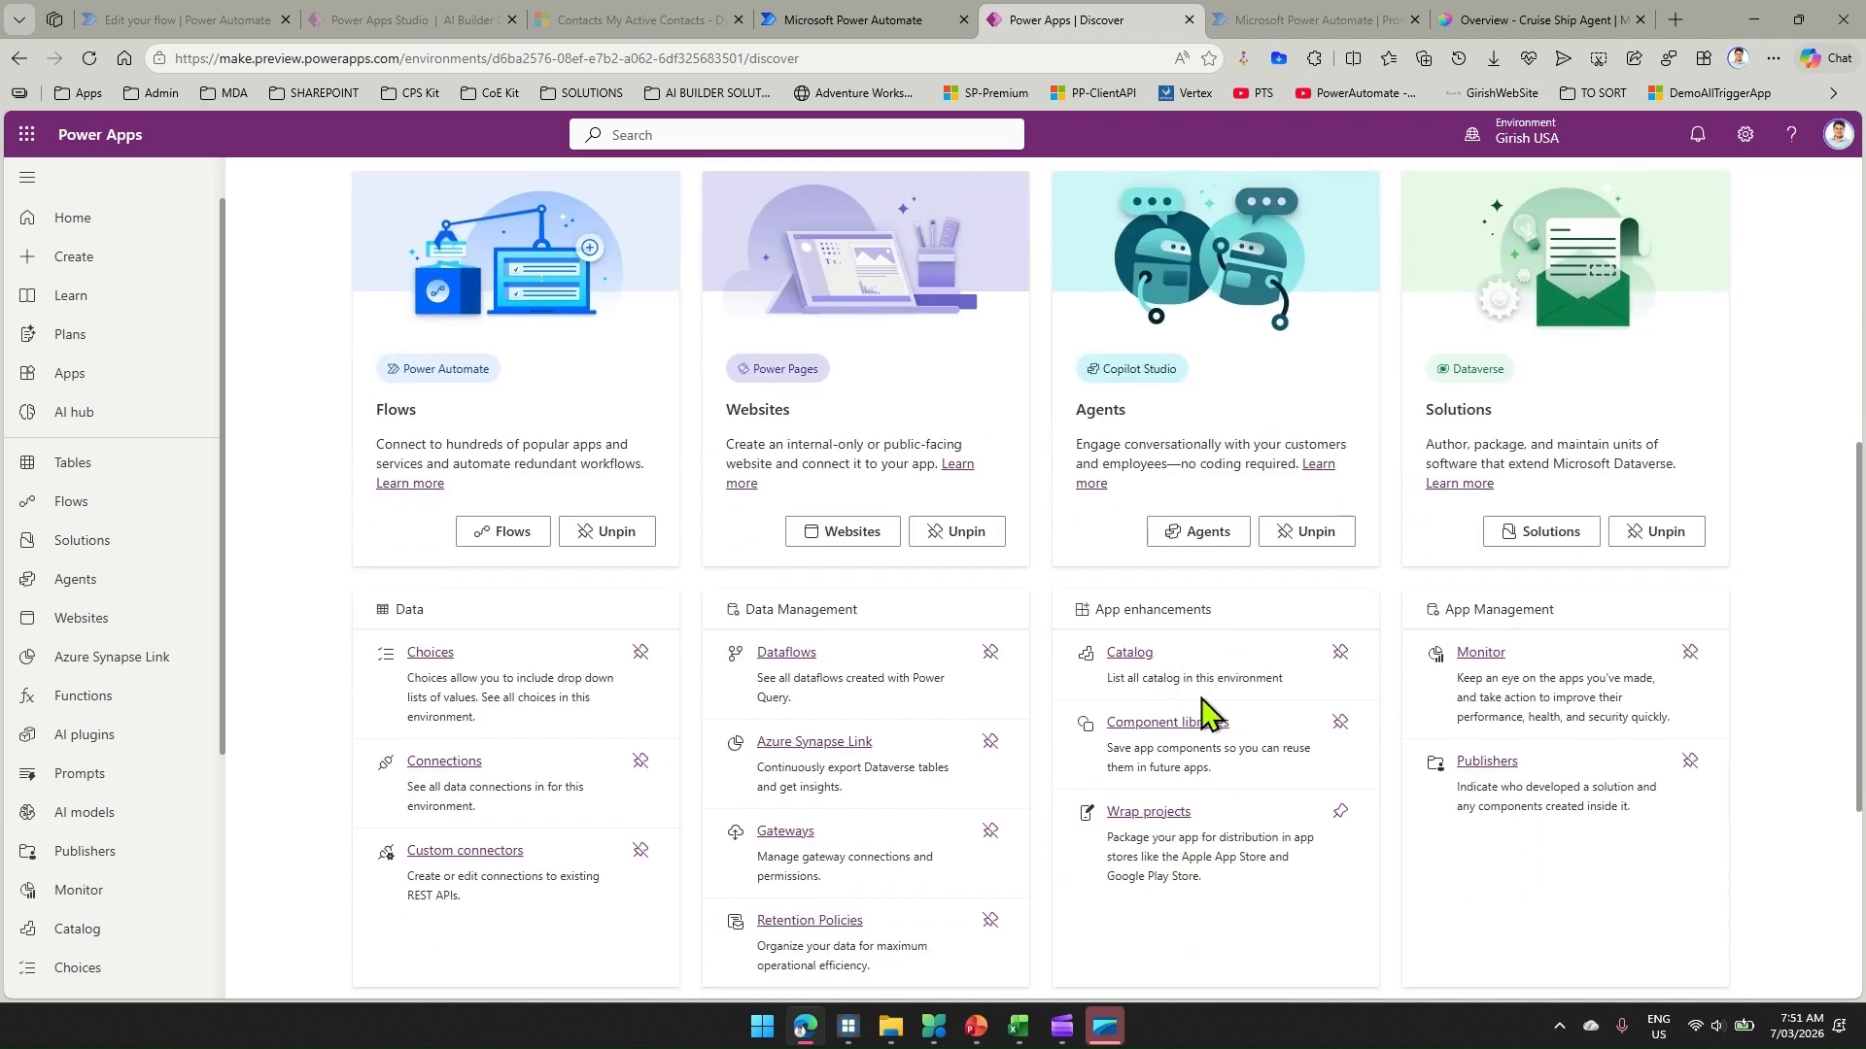
{"action": "scroll", "coordinate": [558, 568], "scroll_direction": "down", "scroll_amount": 2}
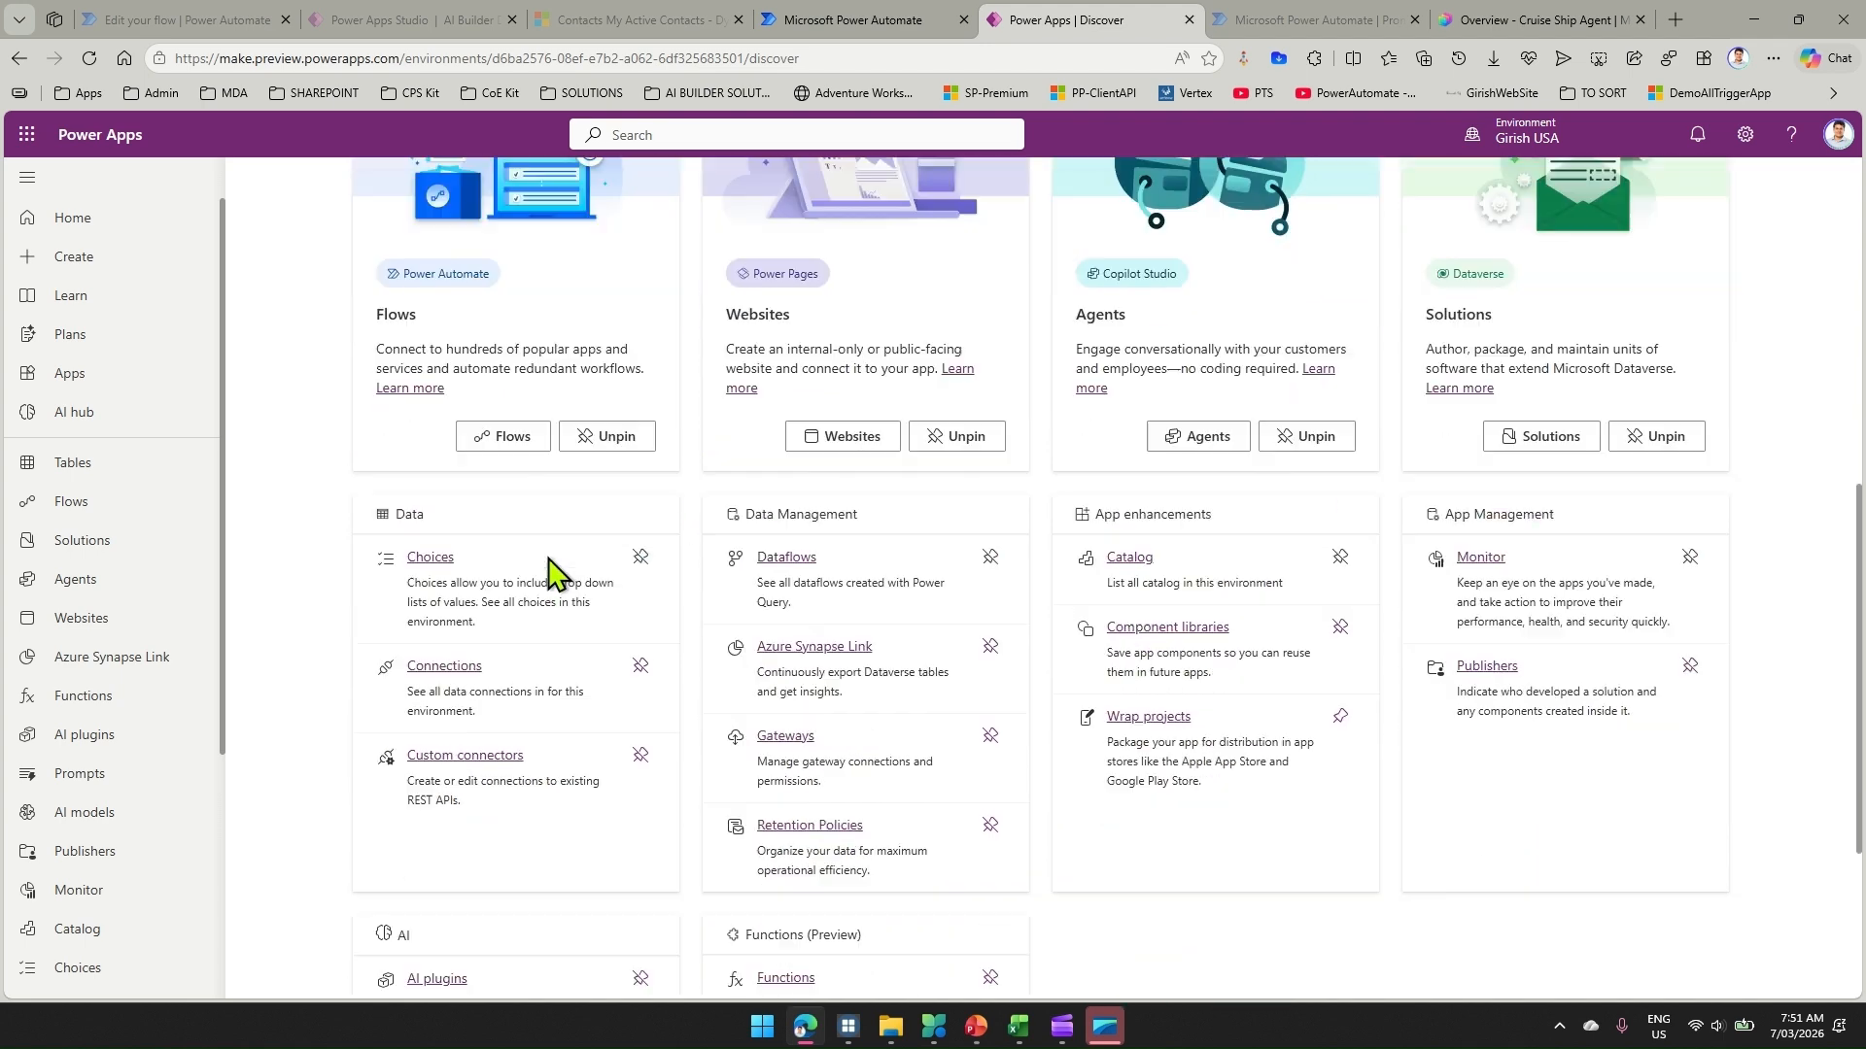
{"action": "scroll", "coordinate": [558, 580], "scroll_direction": "down", "scroll_amount": 3}
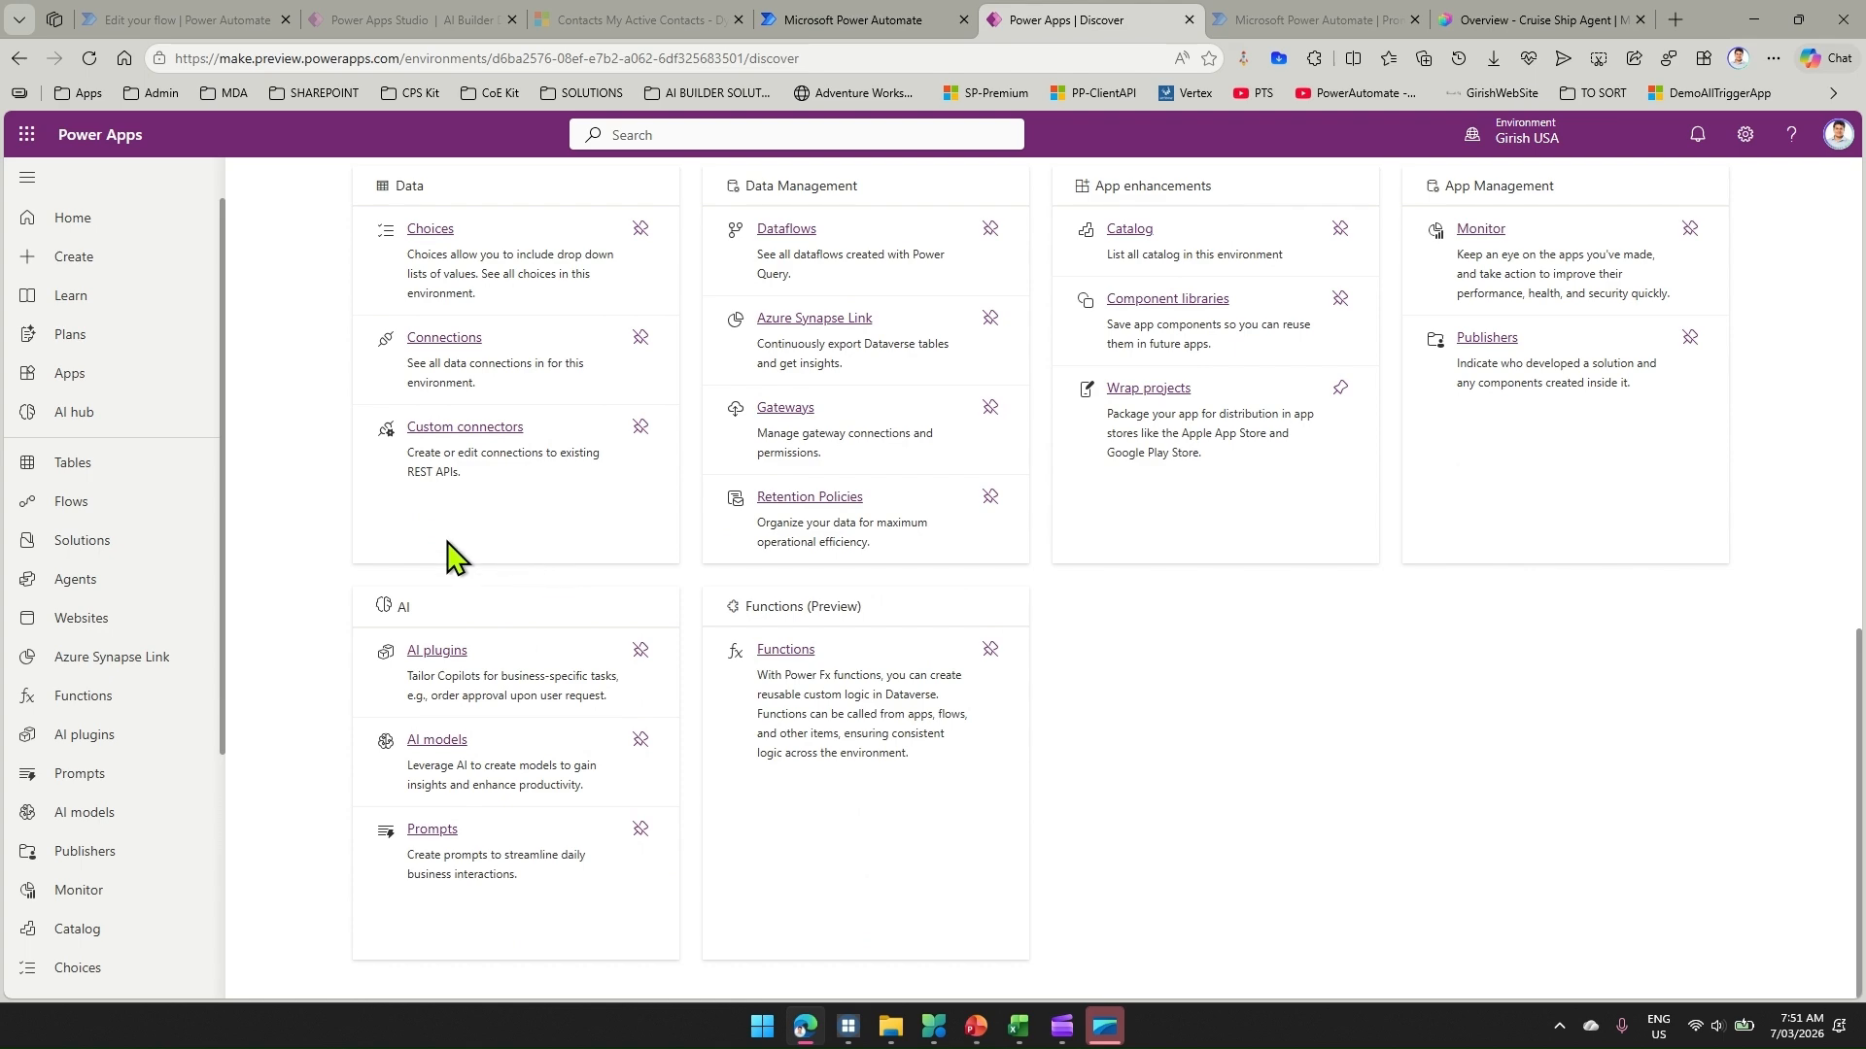
{"action": "left_click", "coordinate": [431, 830]}
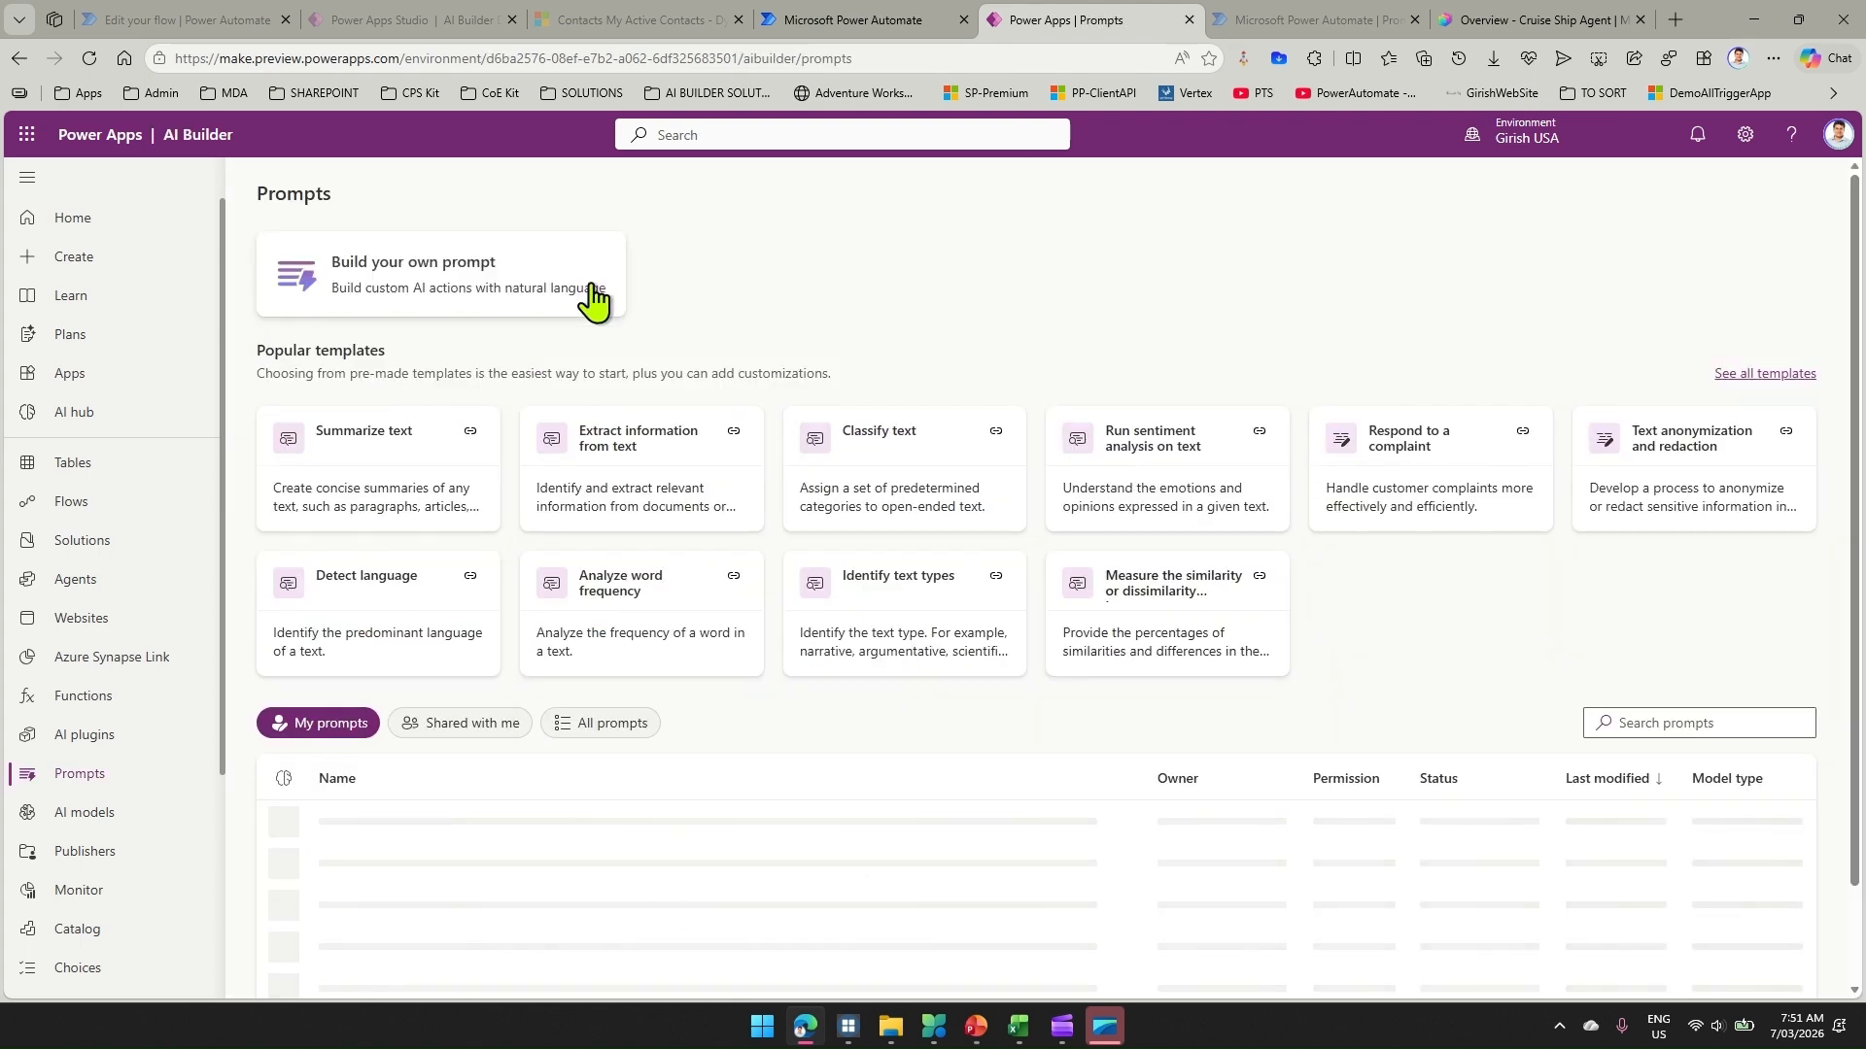
Switch to the Power Automate Prompts page and list all prompts in the environment
{"action": "left_click", "coordinate": [1312, 19]}
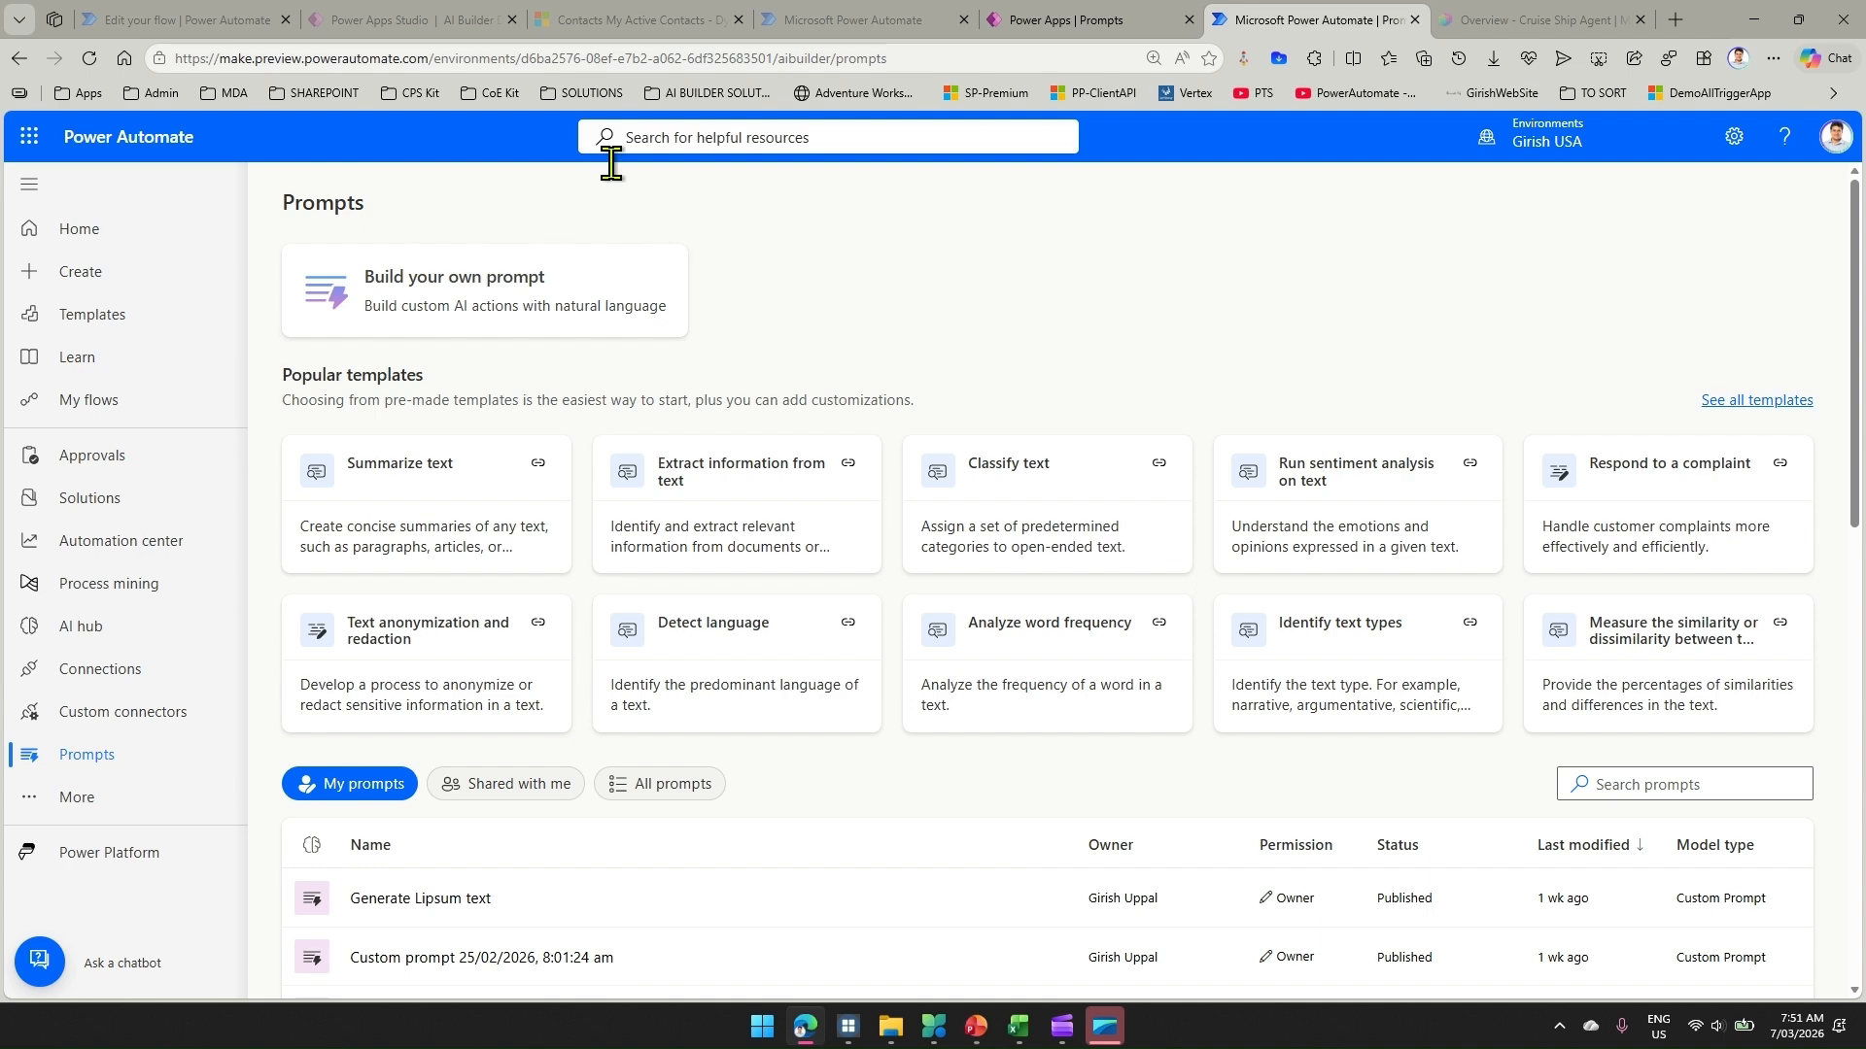
{"action": "scroll", "coordinate": [350, 461], "scroll_direction": "down", "scroll_amount": 3}
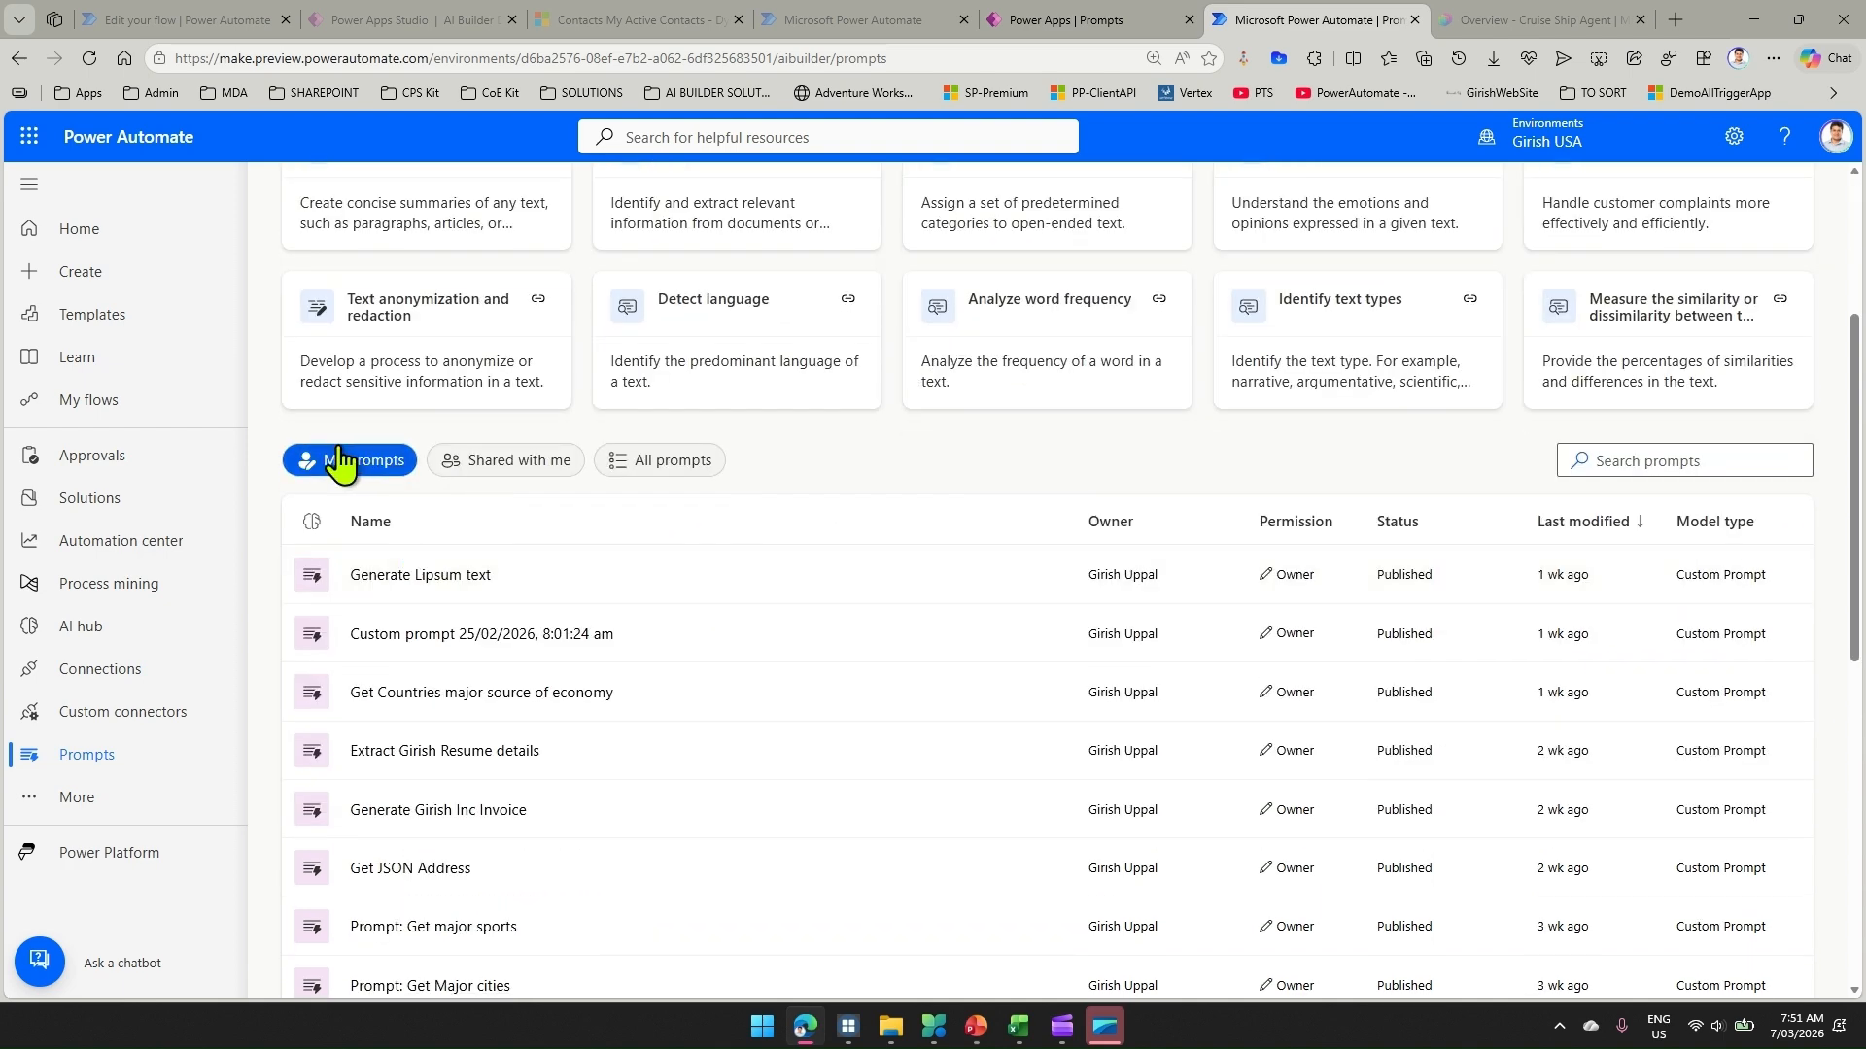
{"action": "left_click", "coordinate": [653, 465]}
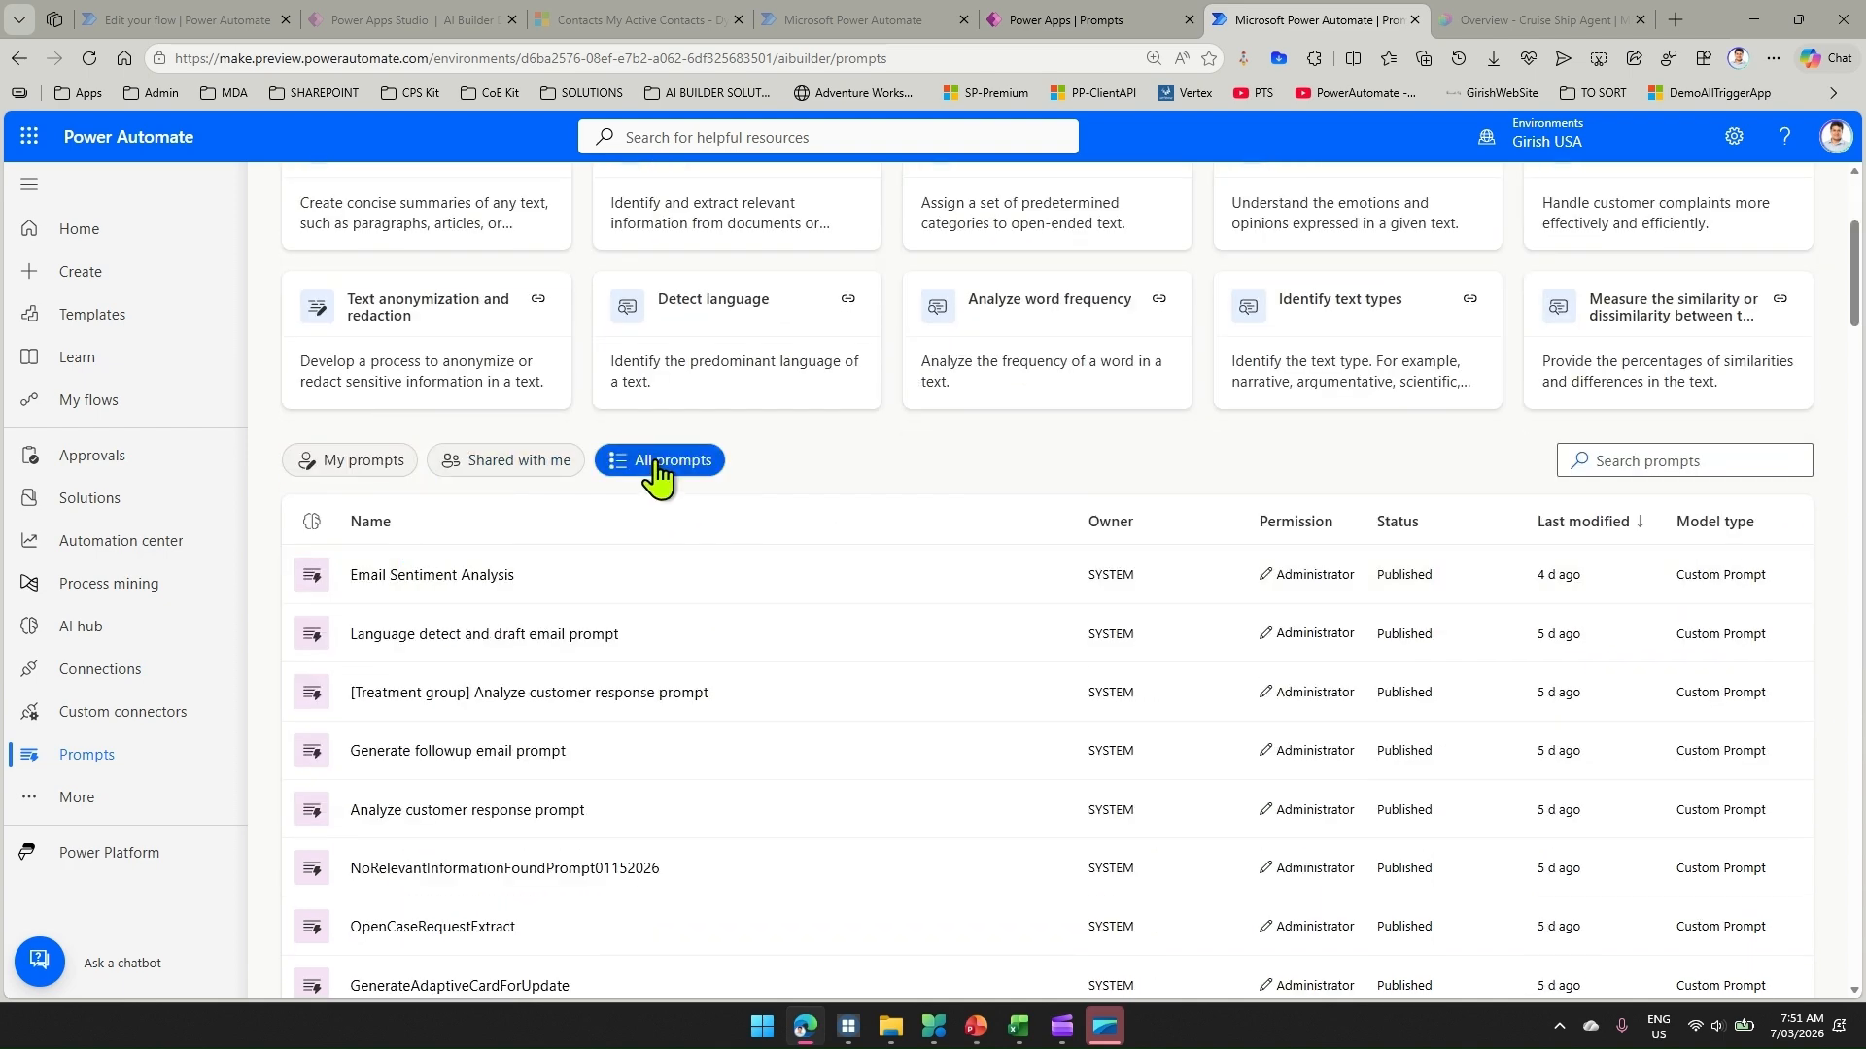
{"action": "scroll", "coordinate": [664, 476], "scroll_direction": "up", "scroll_amount": 3}
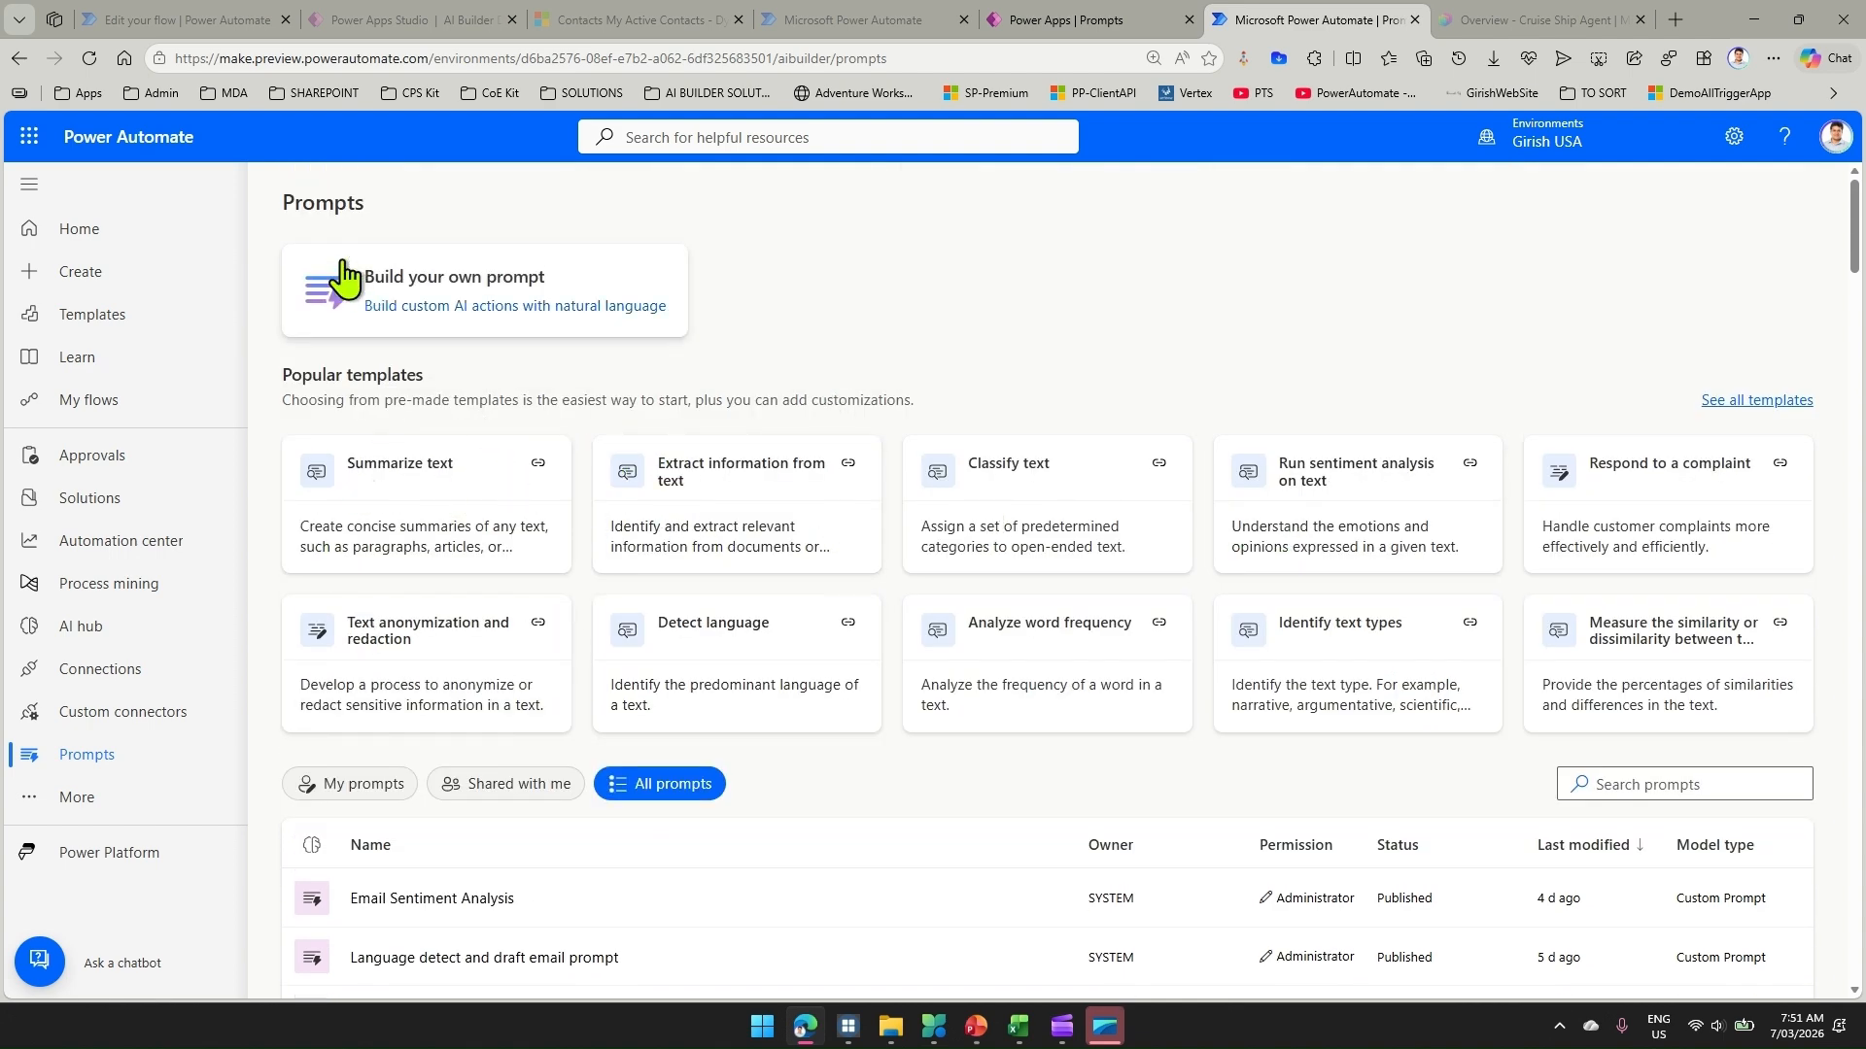
Open the blank custom prompt builder in Power Automate, and open the same builder in Power Apps
{"action": "left_click", "coordinate": [529, 276]}
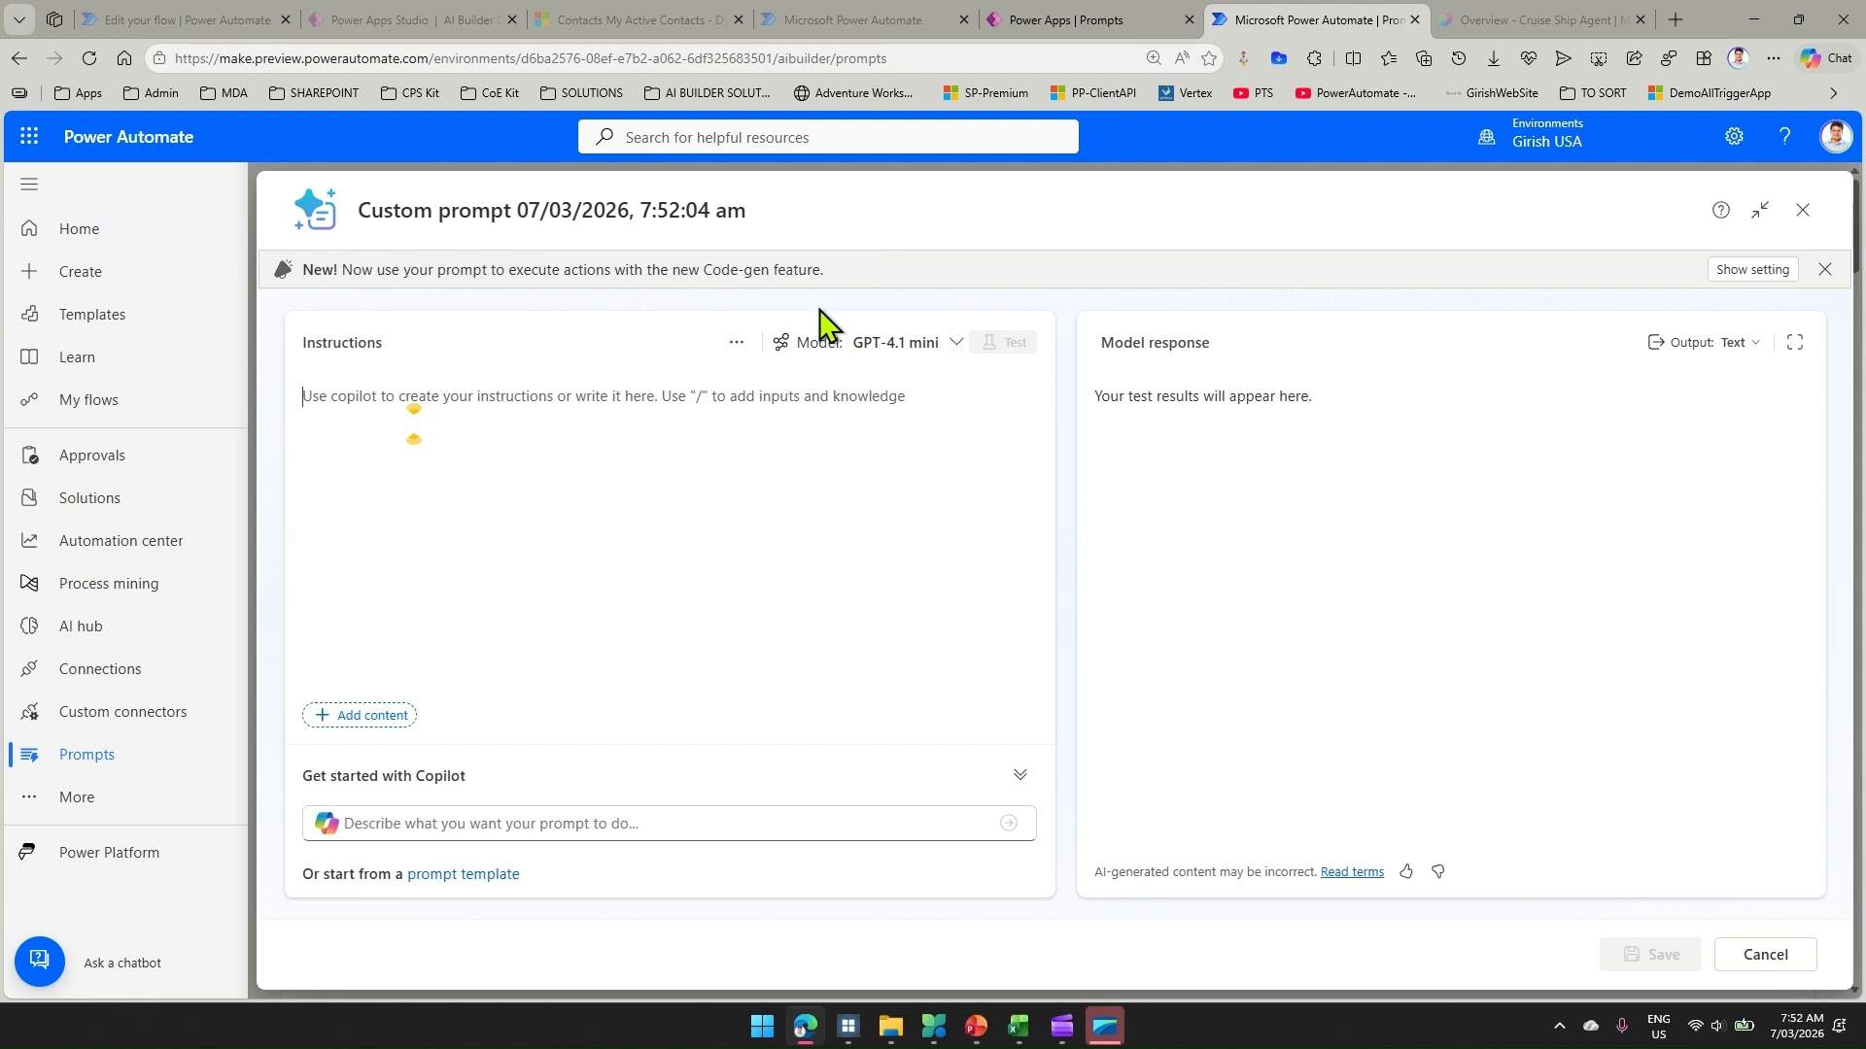
{"action": "left_click", "coordinate": [1076, 21]}
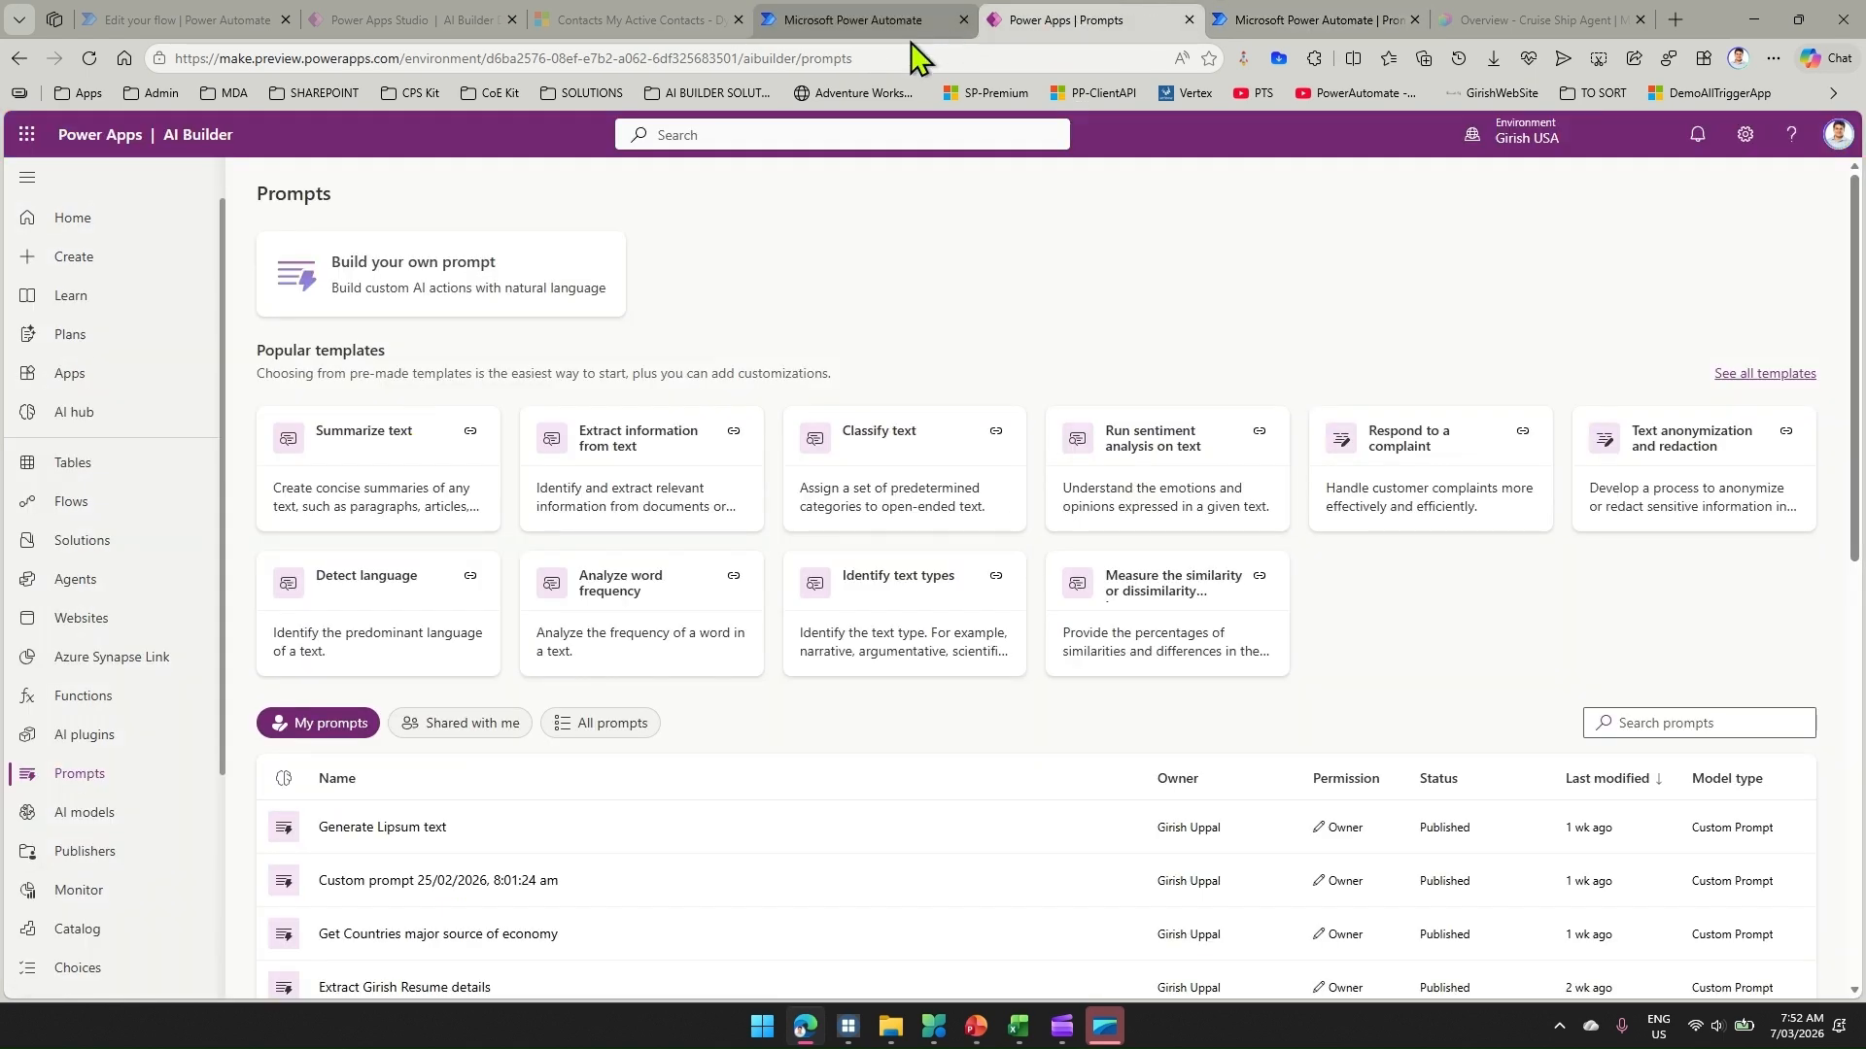
{"action": "left_click", "coordinate": [460, 287]}
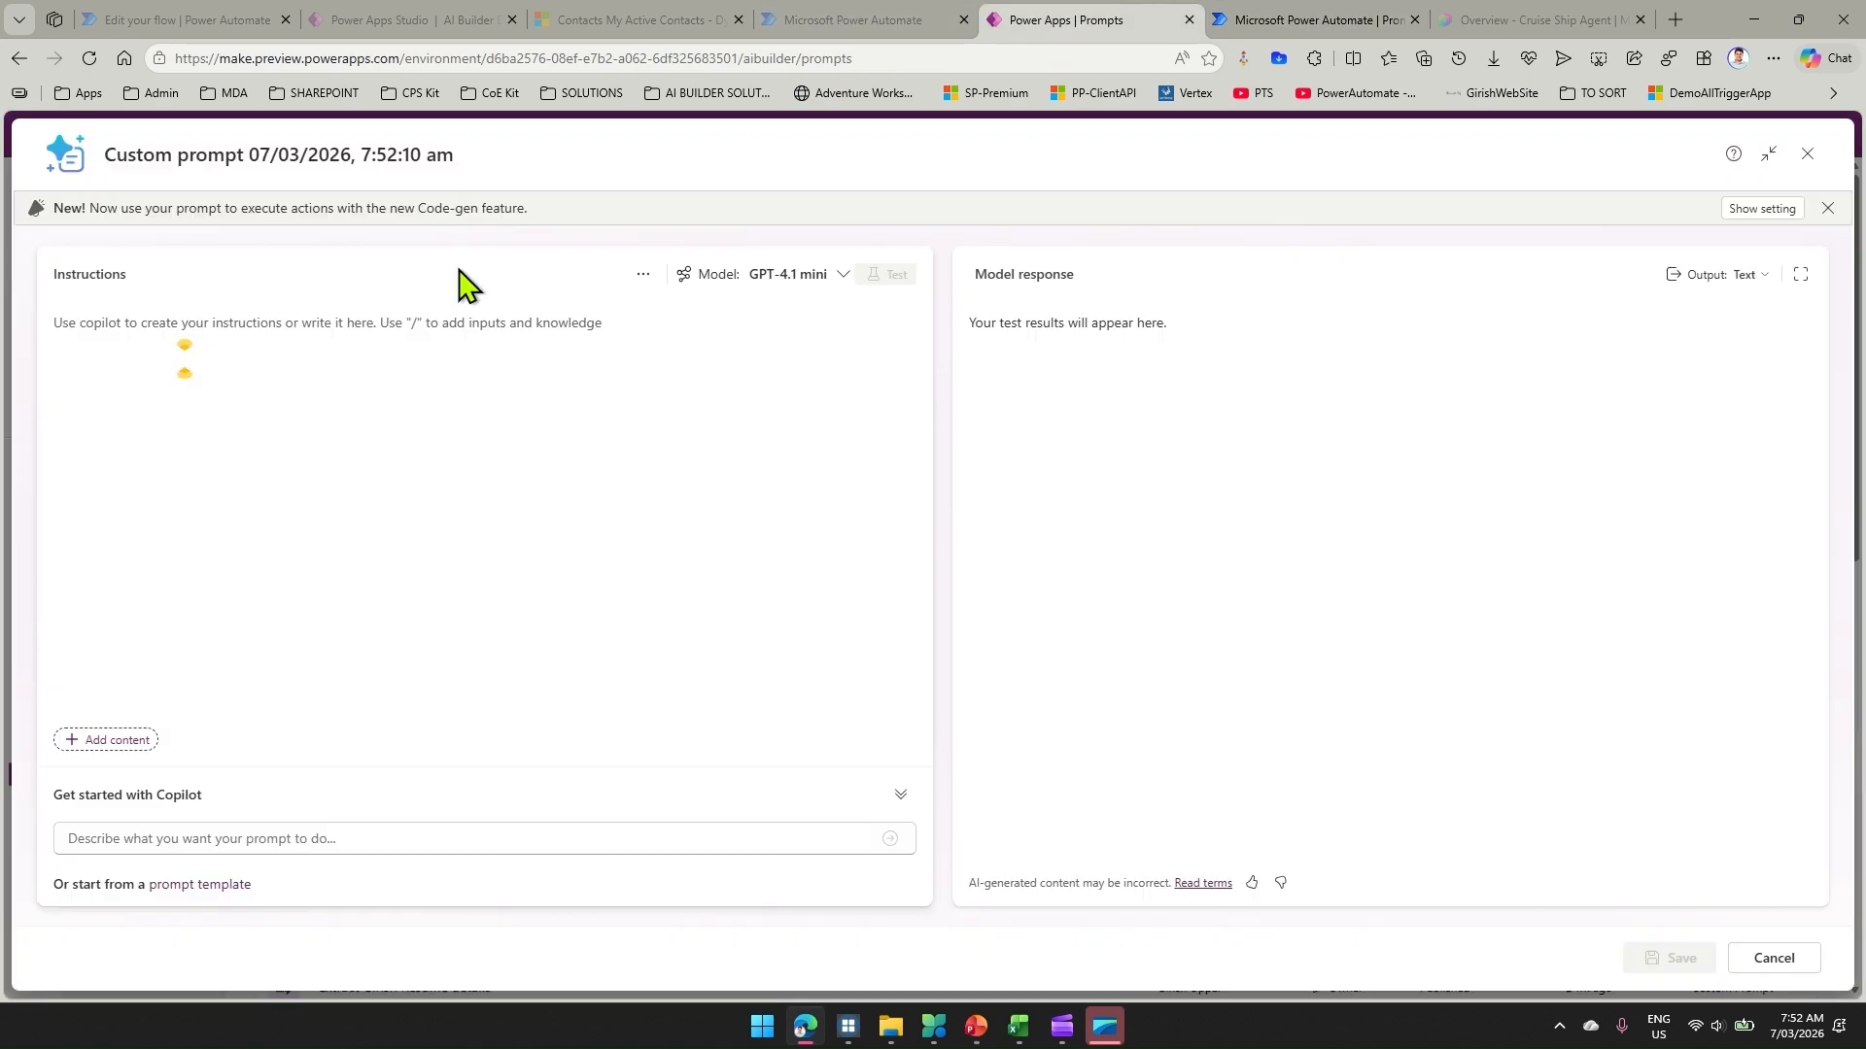
Switch to Copilot Studio and open the environment's Tools page
{"action": "left_click", "coordinate": [1531, 20]}
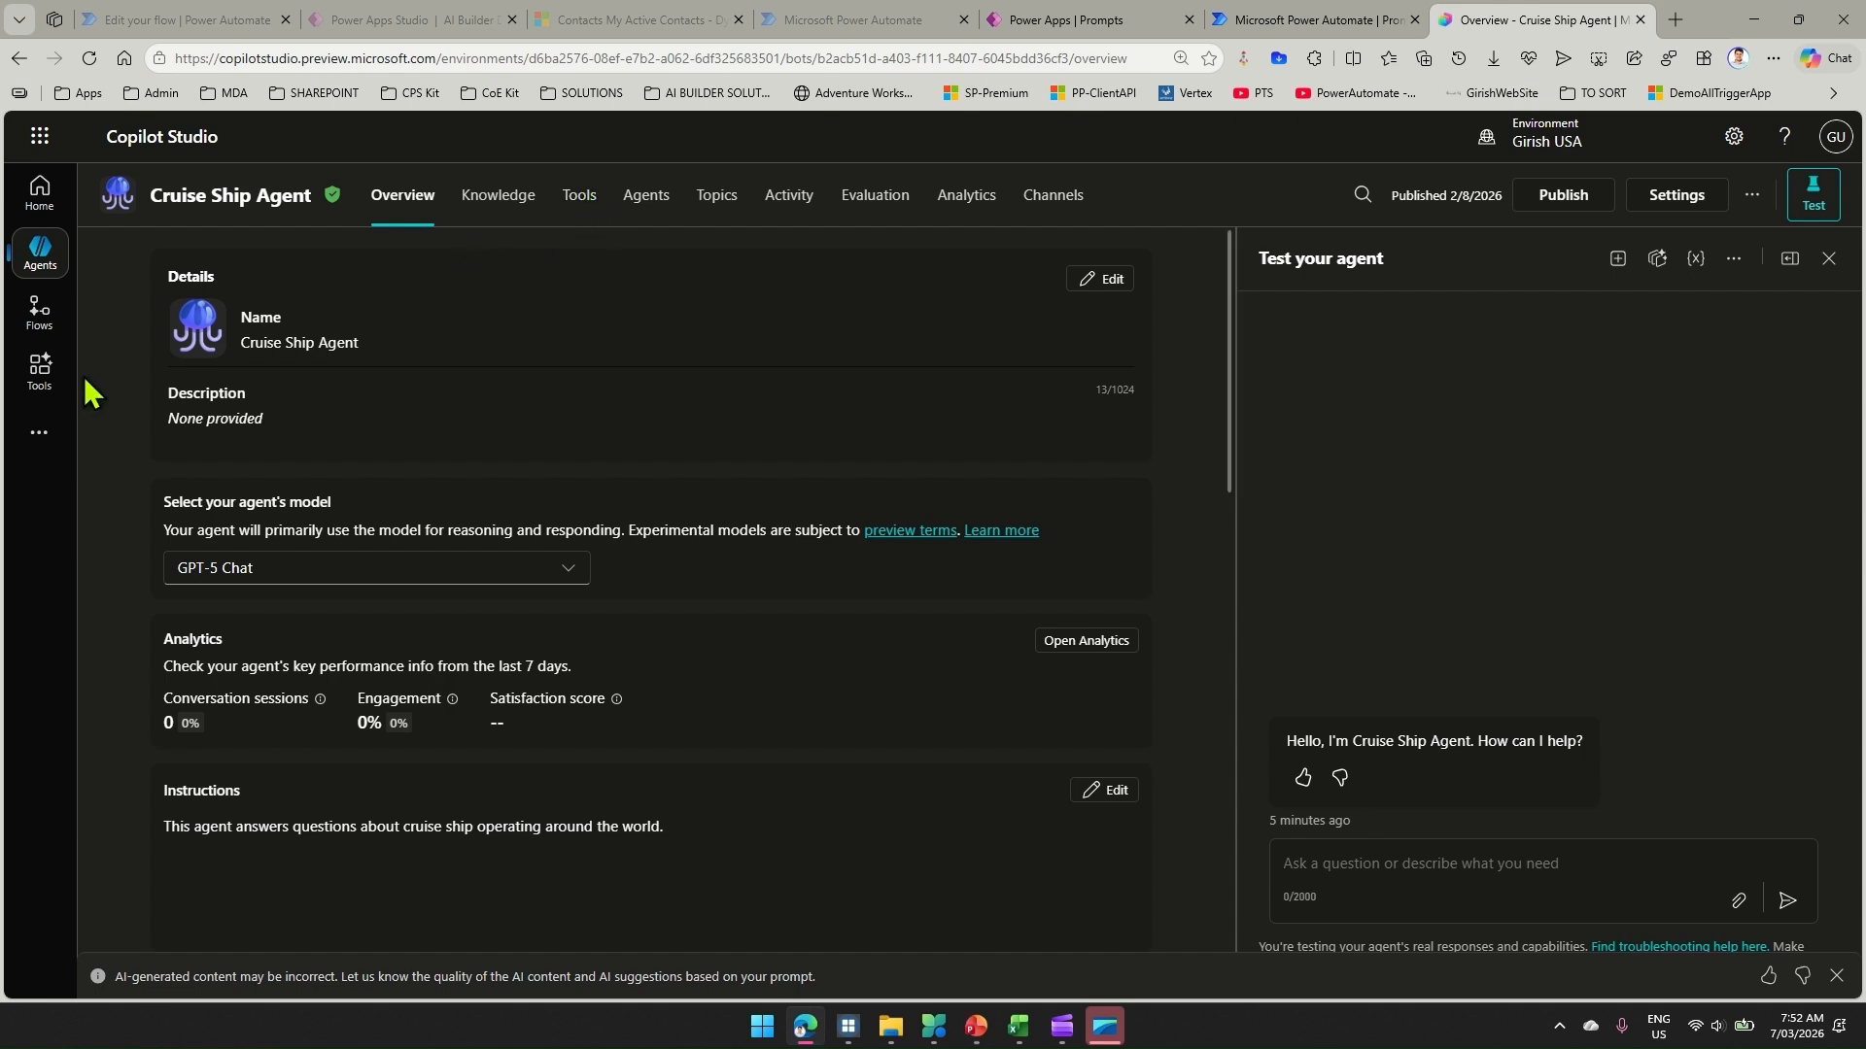
{"action": "left_click", "coordinate": [41, 388]}
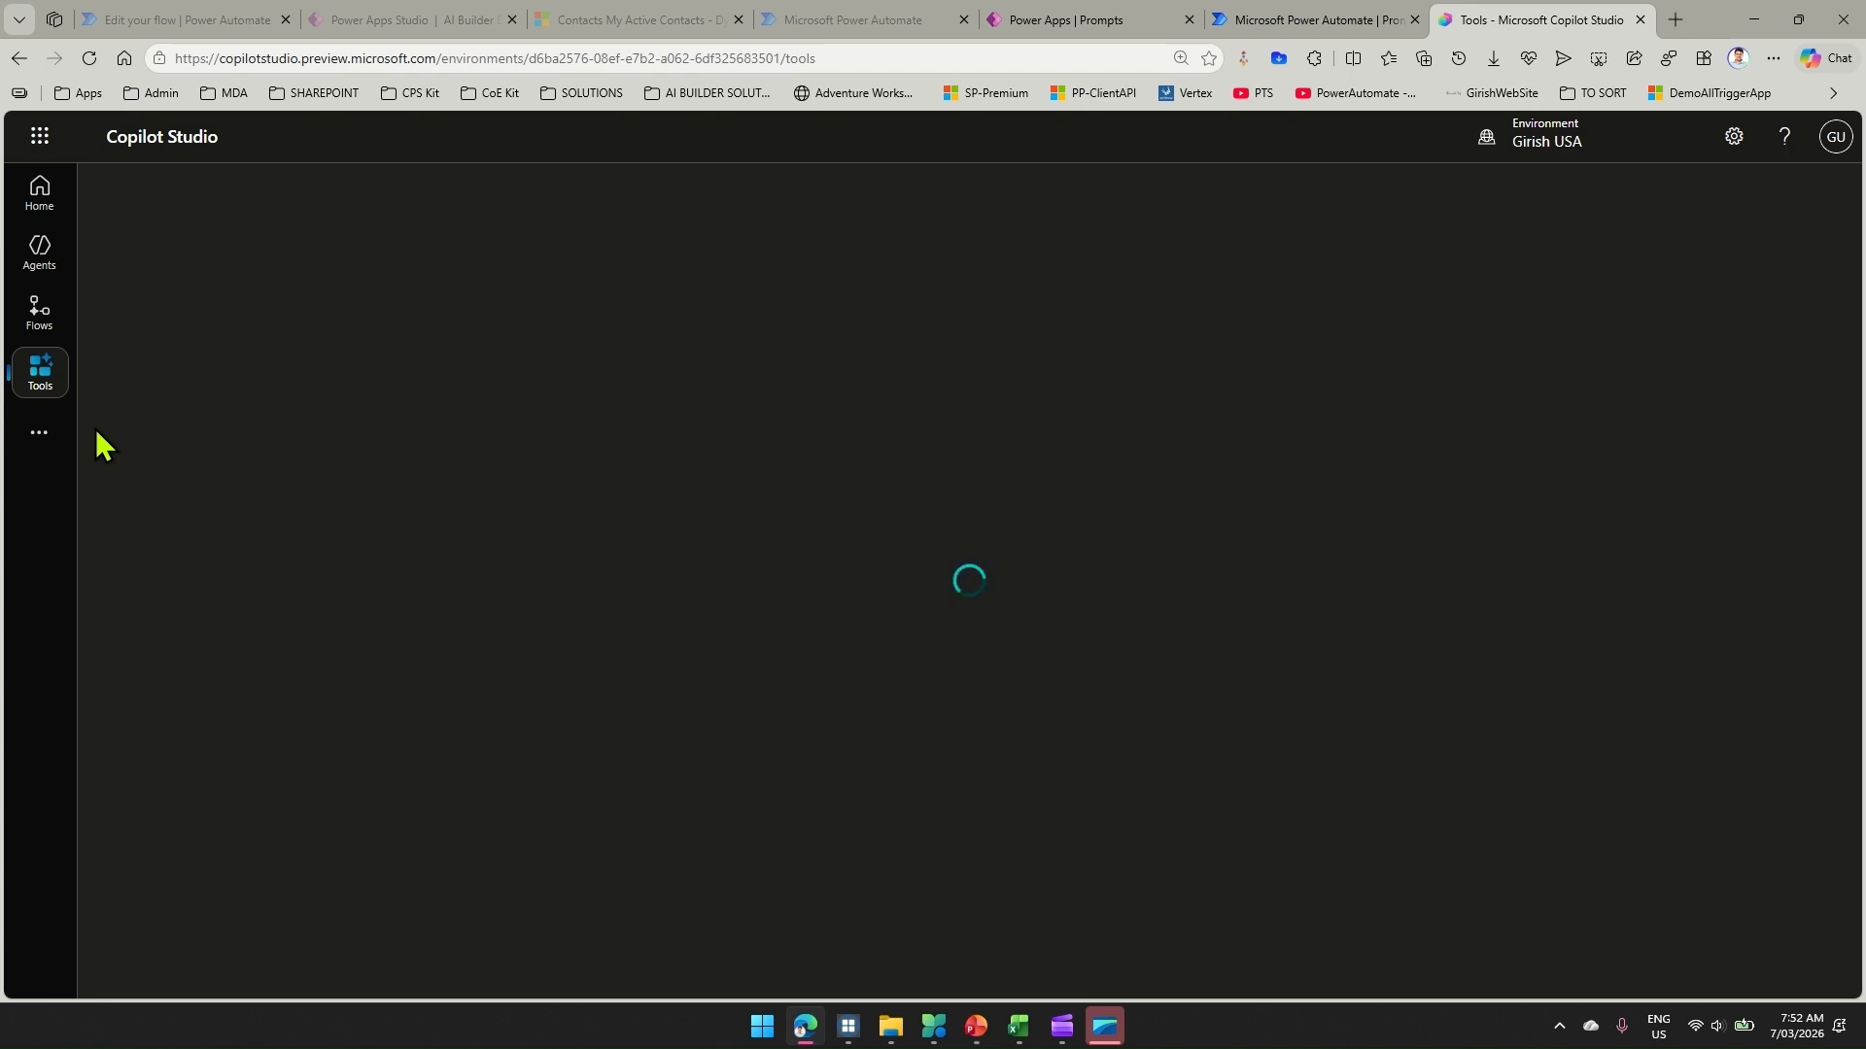
Open a second Copilot Studio session in a new browser tab from the saved app bookmarks
{"action": "left_click", "coordinate": [1673, 19]}
{"action": "left_click", "coordinate": [158, 96]}
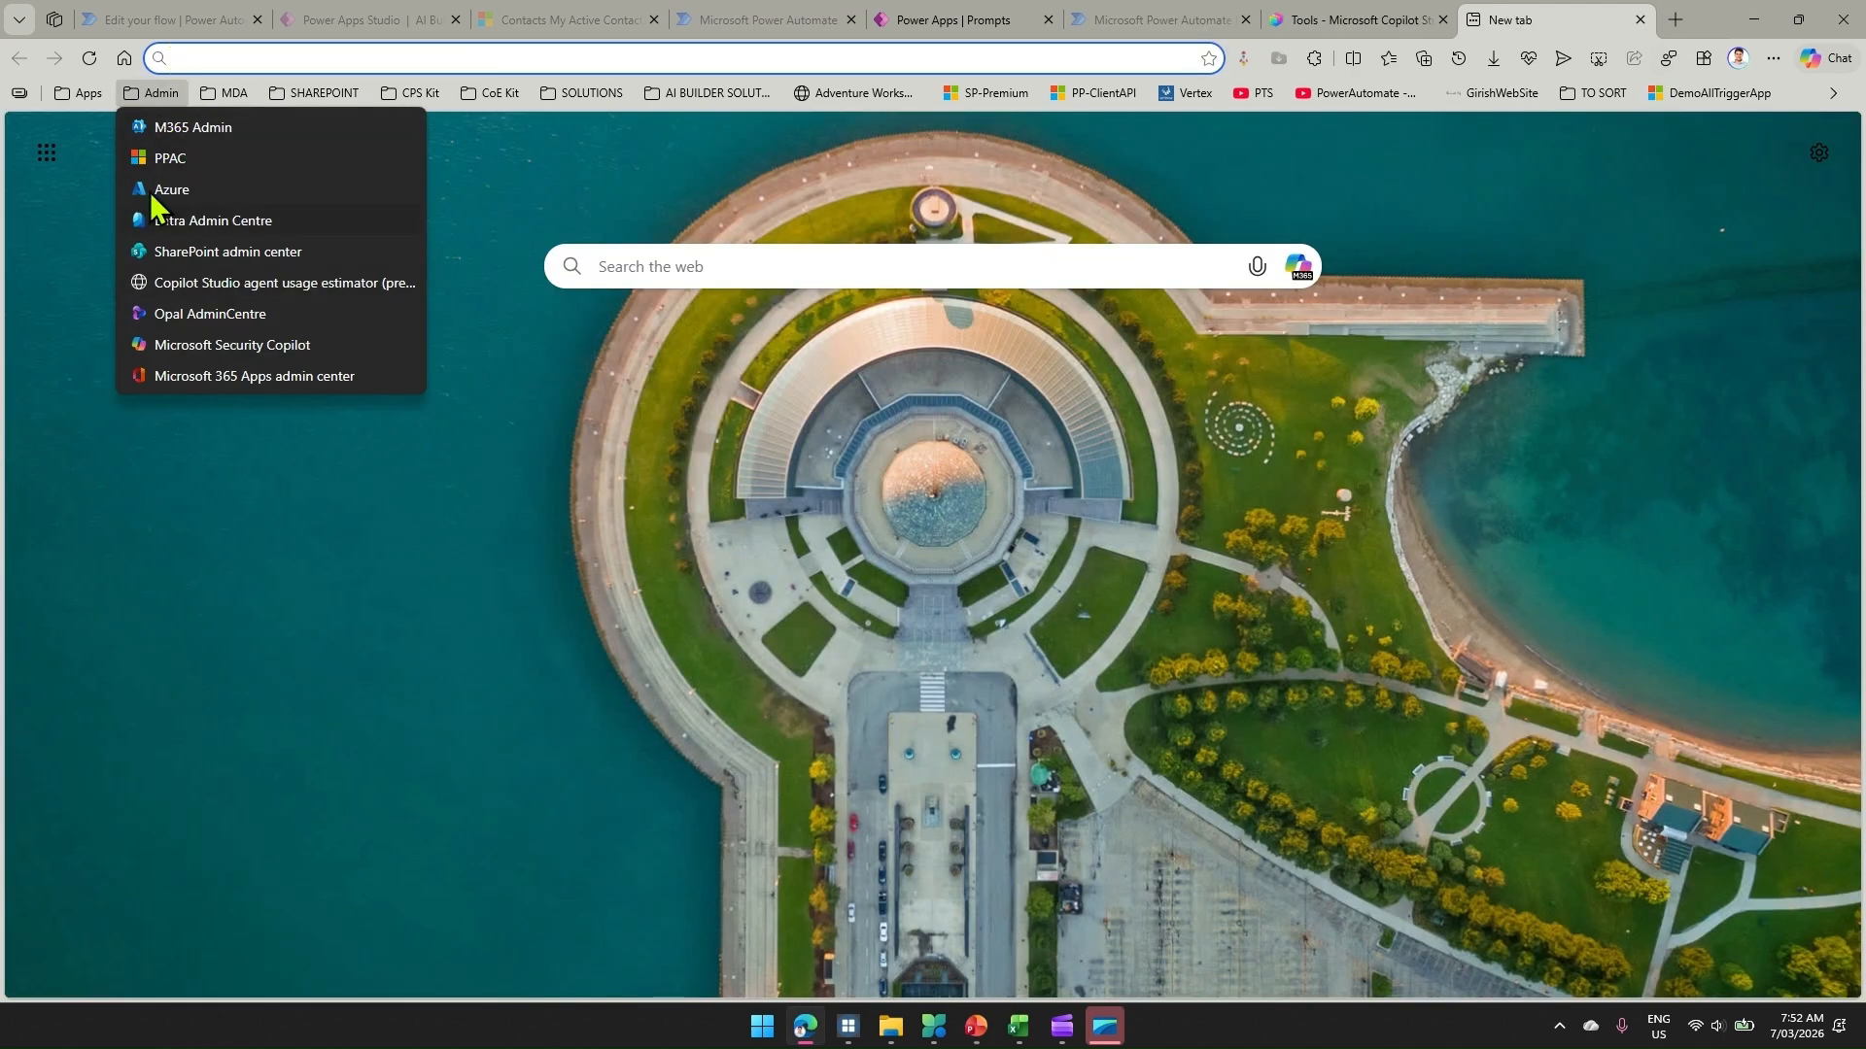
{"action": "mouse_move", "coordinate": [81, 95]}
{"action": "left_click", "coordinate": [181, 376]}
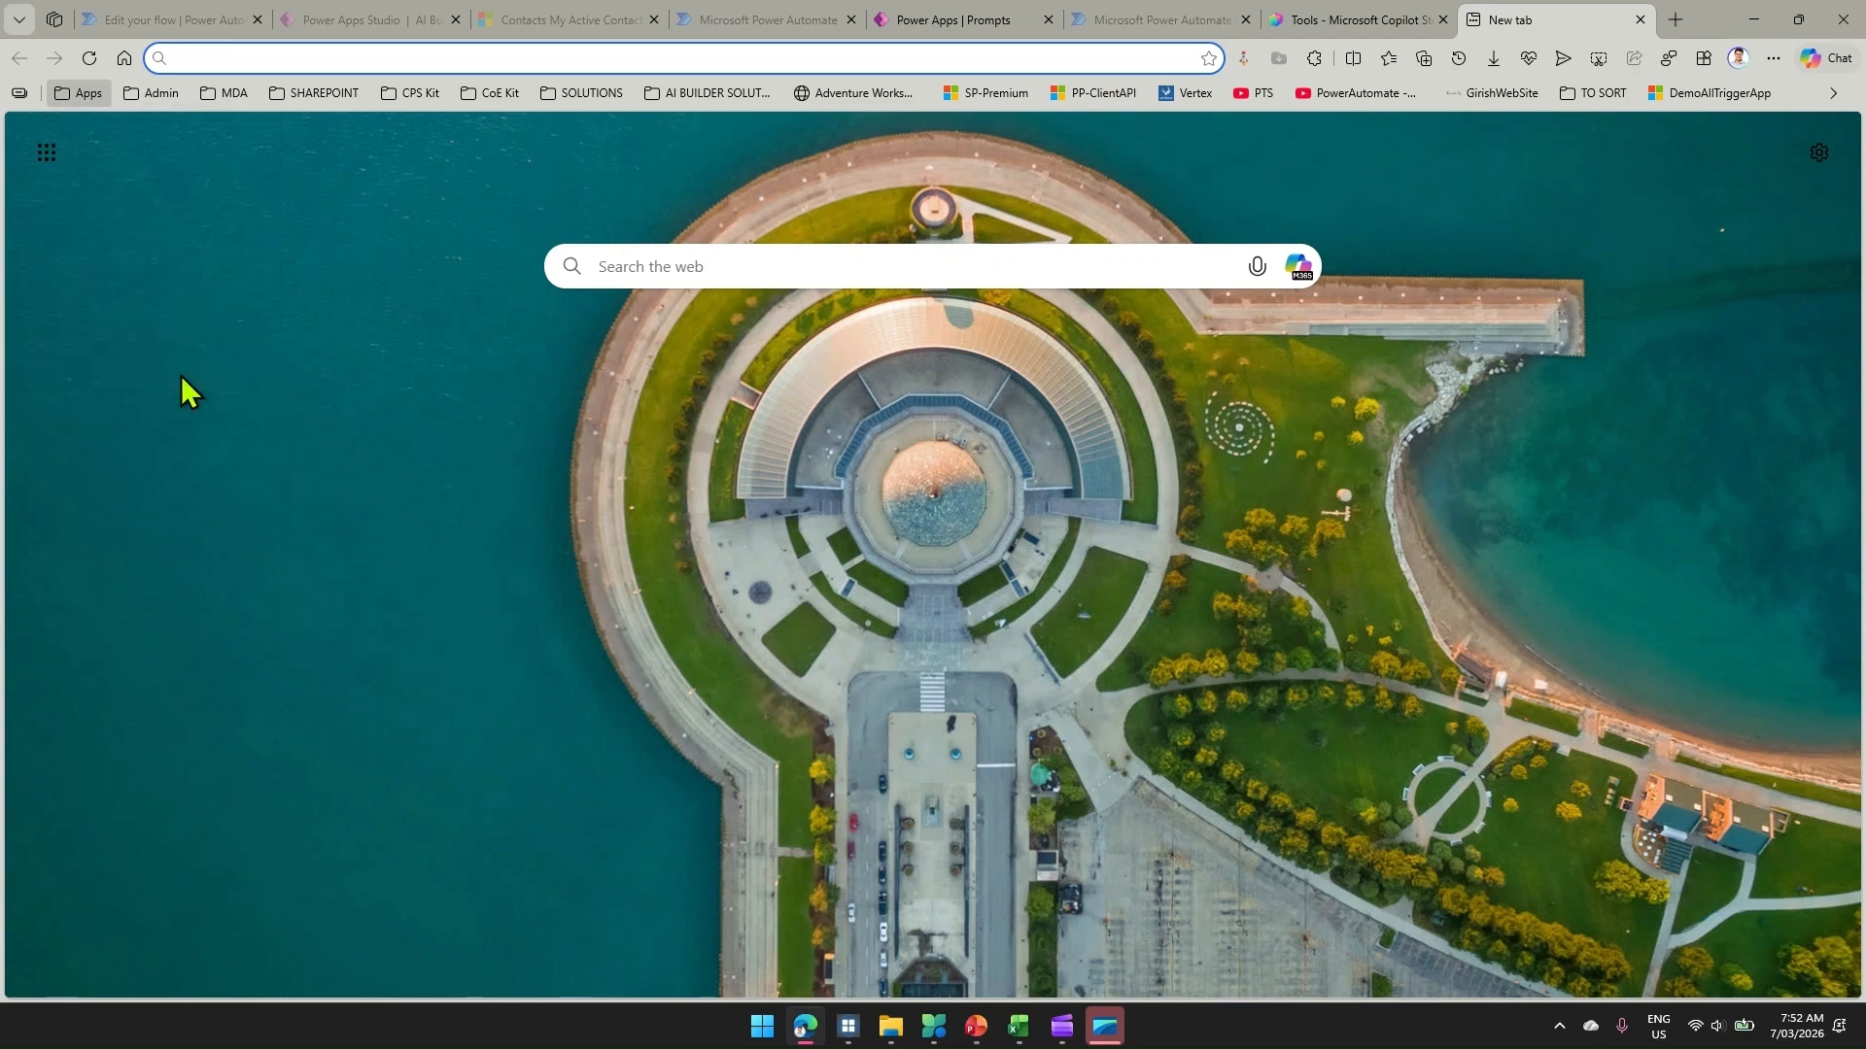
Return to the loaded Copilot Studio Tools page and create a new tool of type Prompt
{"action": "left_click", "coordinate": [1348, 29]}
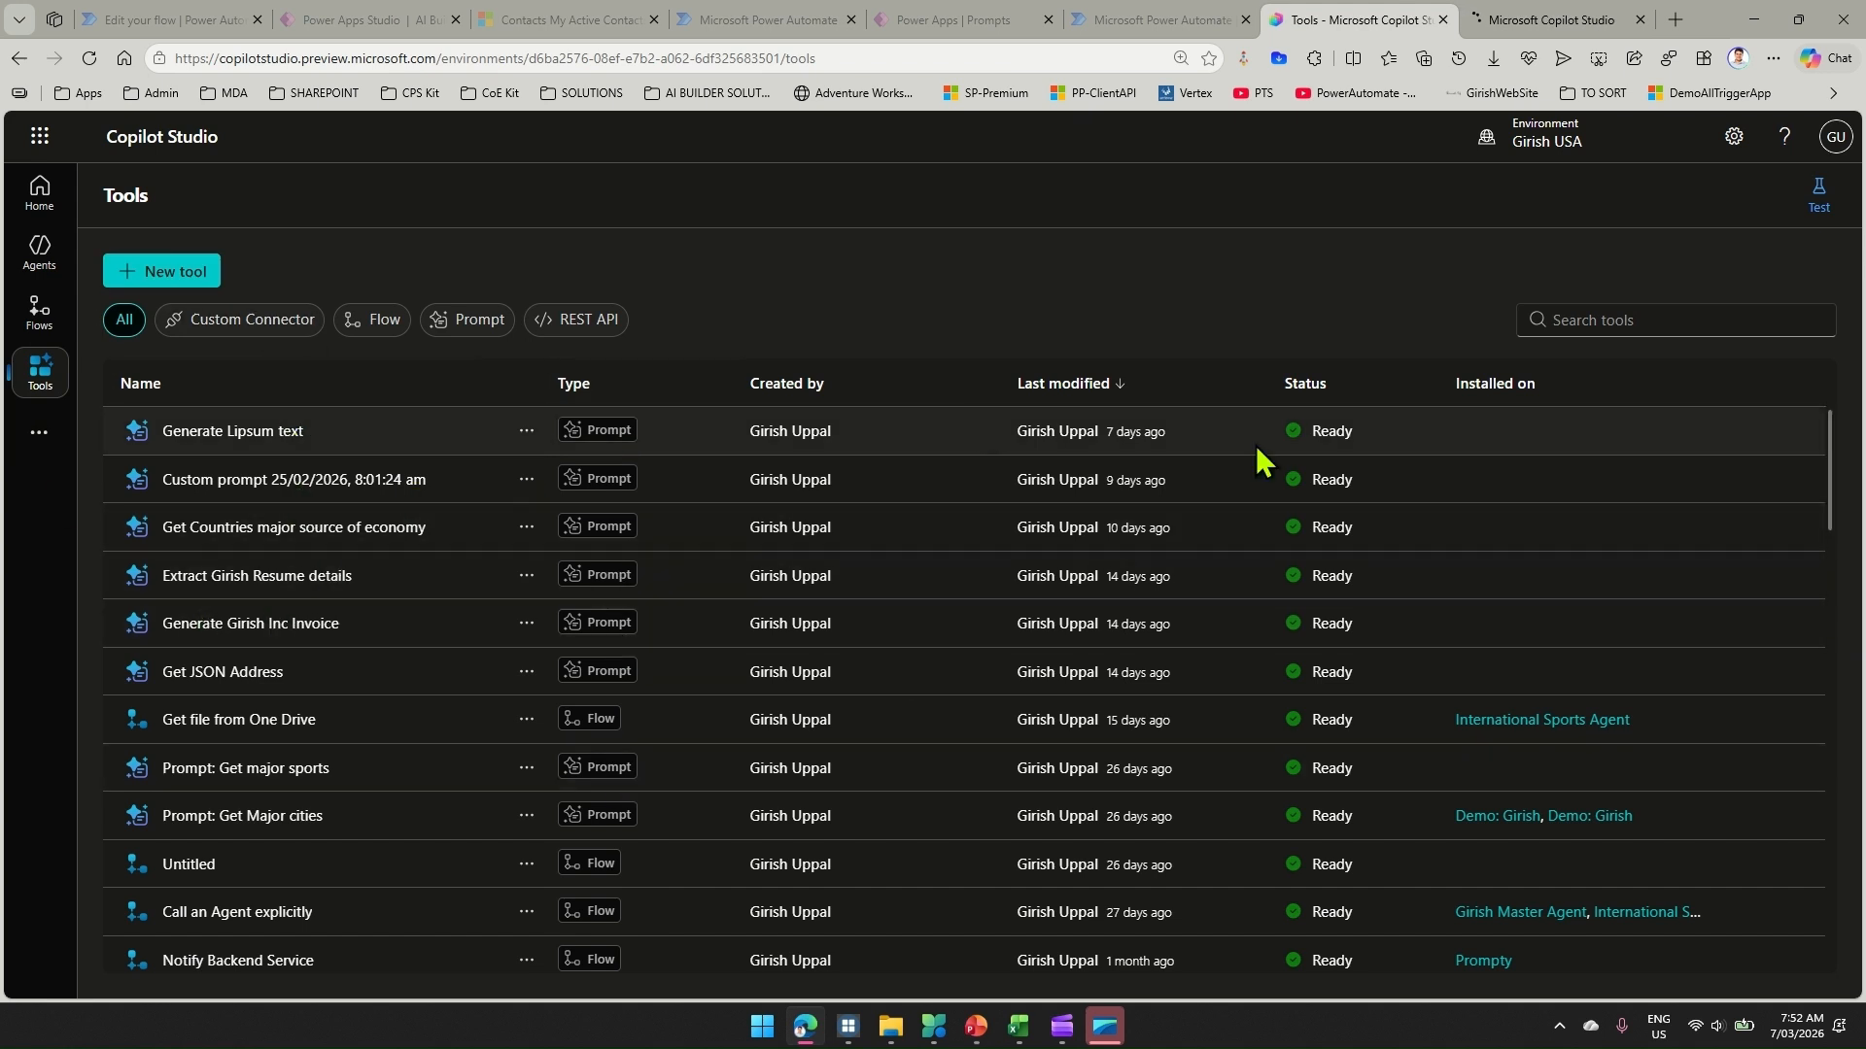
{"action": "left_click", "coordinate": [189, 282]}
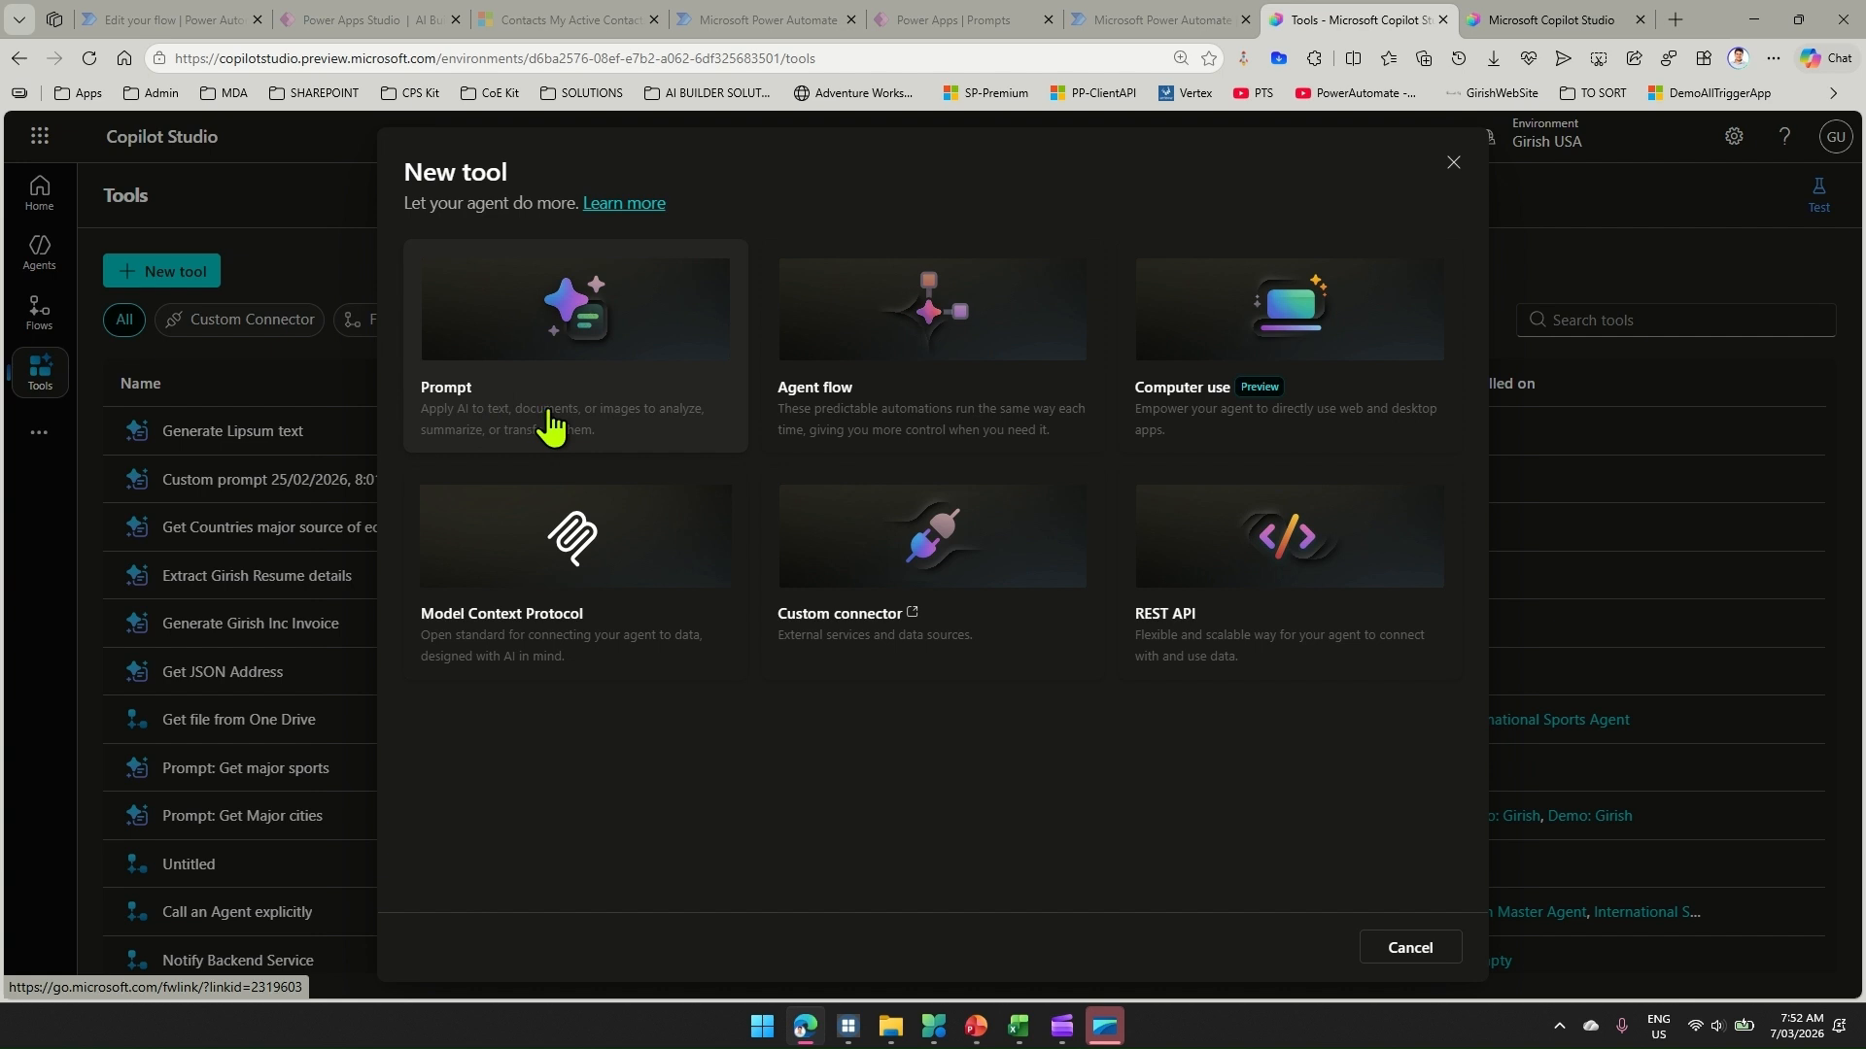
{"action": "left_click", "coordinate": [673, 379]}
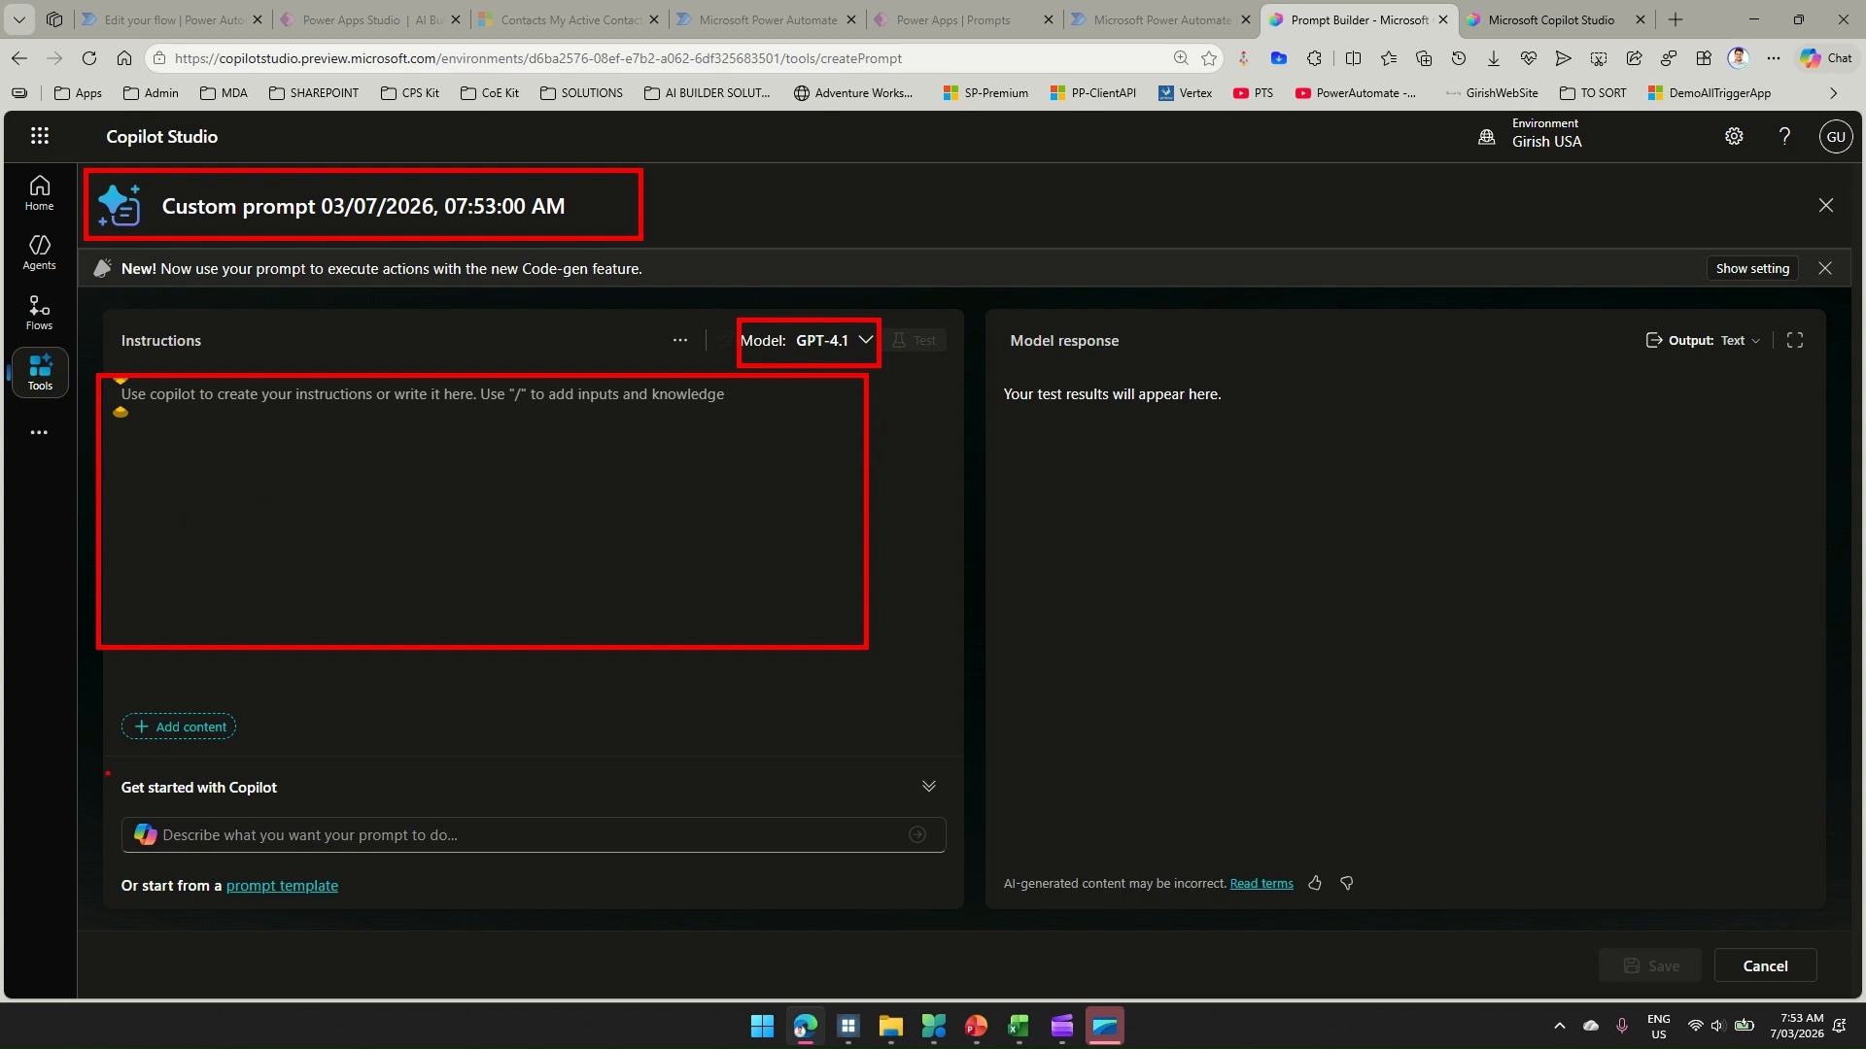
{"action": "mouse_move", "coordinate": [99, 766]}
{"action": "left_mouse_down"}
{"action": "mouse_move", "coordinate": [326, 863]}
{"action": "mouse_move", "coordinate": [569, 912]}
{"action": "left_mouse_up"}
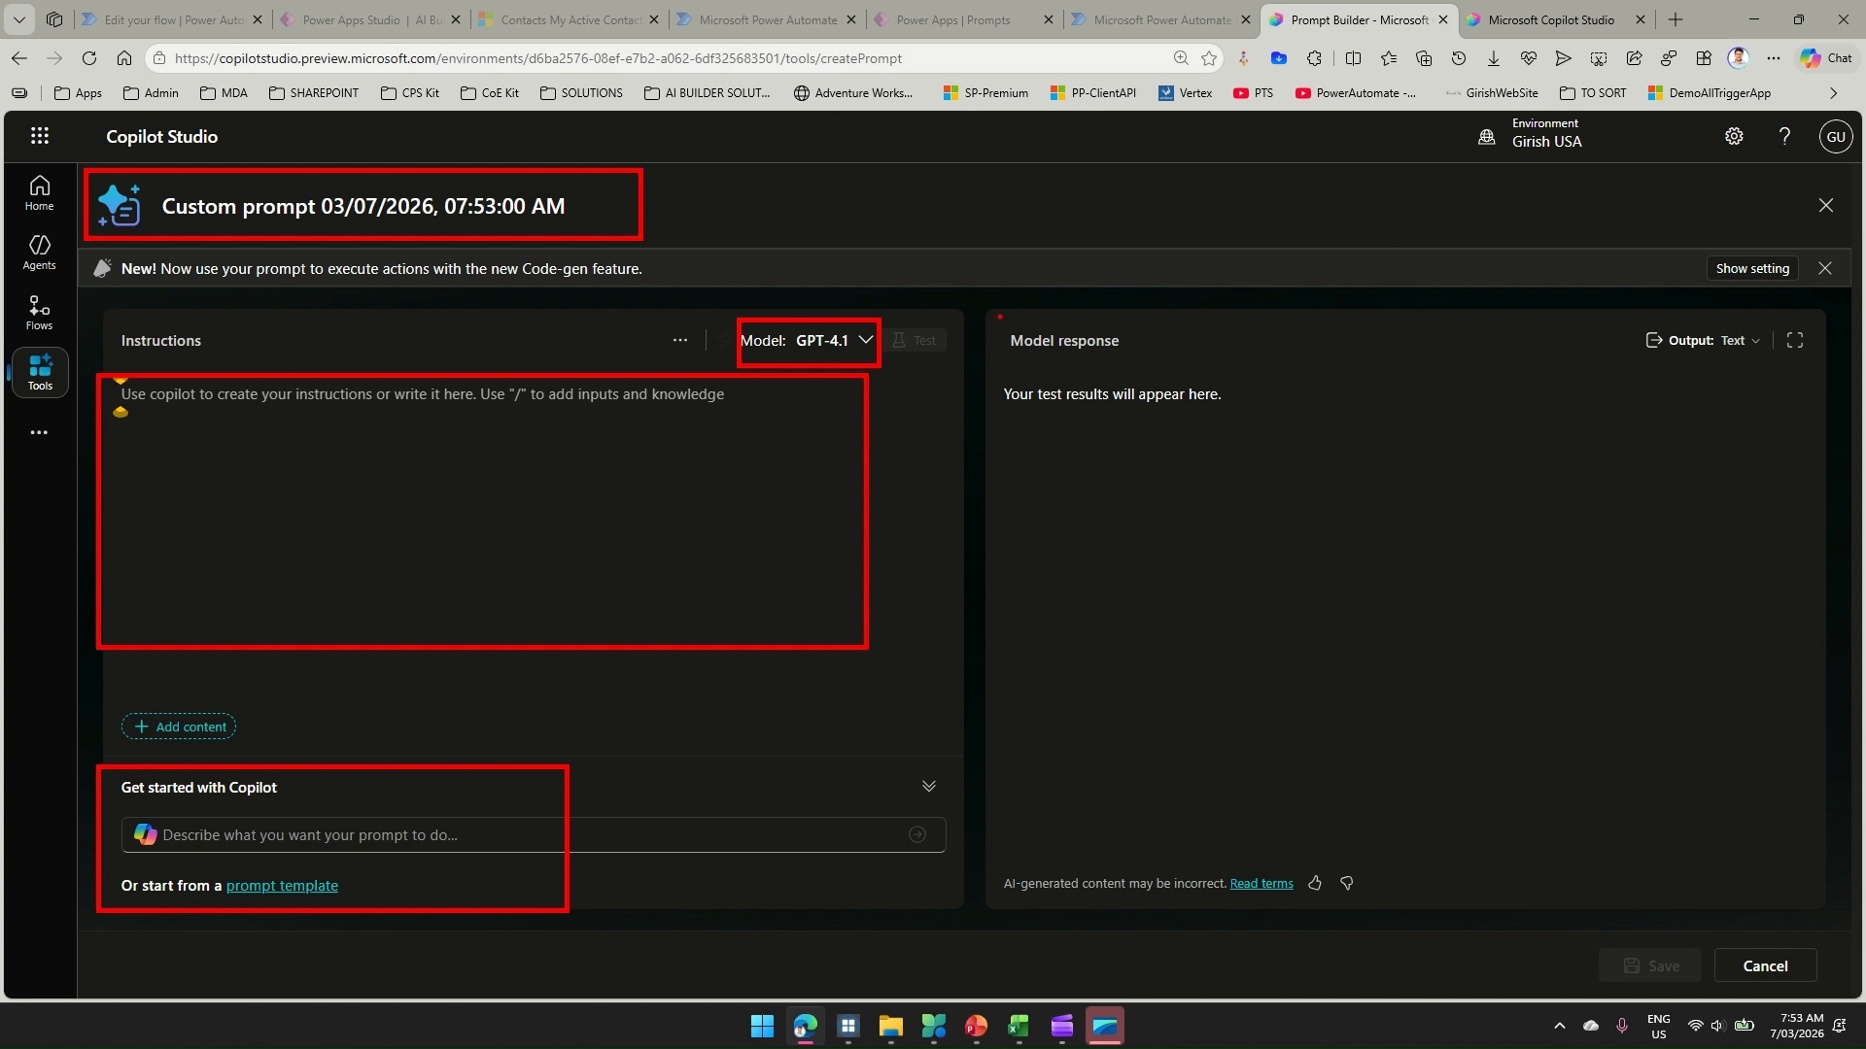
{"action": "mouse_move", "coordinate": [891, 319]}
{"action": "left_mouse_down"}
{"action": "mouse_move", "coordinate": [968, 360]}
{"action": "mouse_move", "coordinate": [1162, 757]}
{"action": "mouse_move", "coordinate": [1483, 766]}
{"action": "left_mouse_up"}
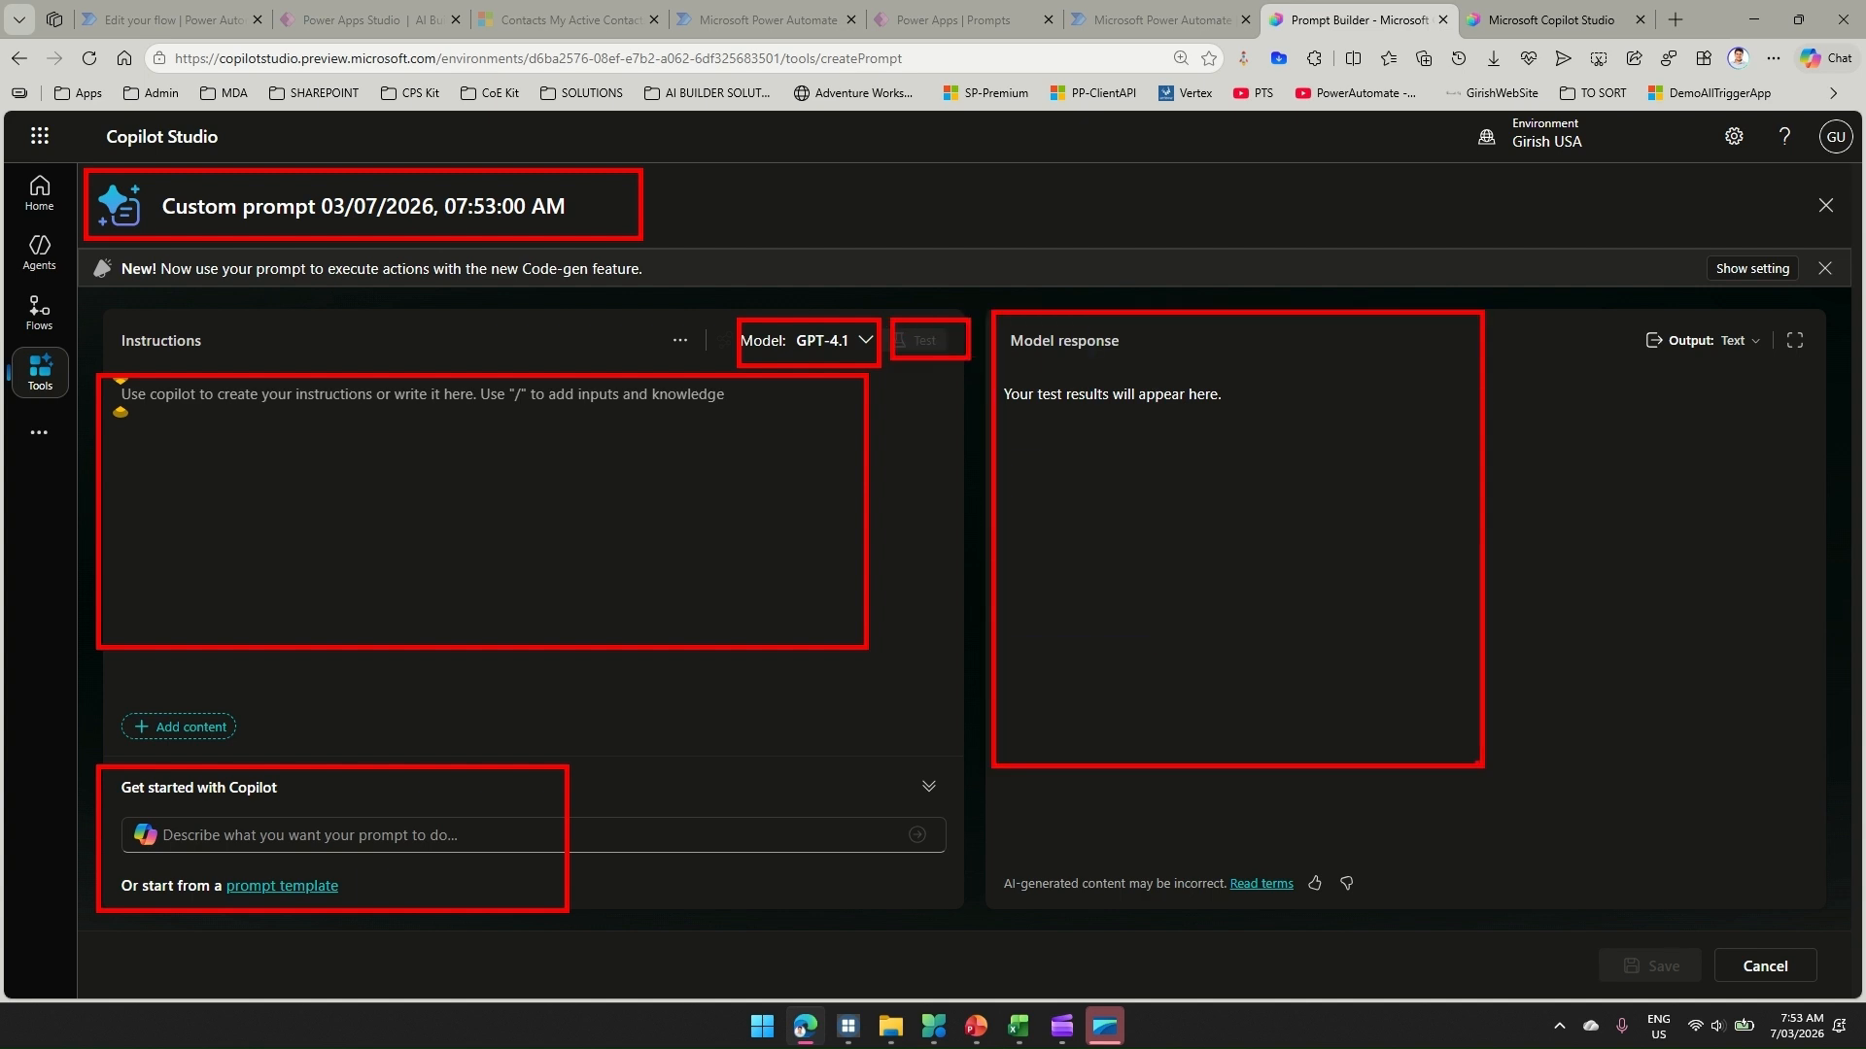
{"action": "mouse_move", "coordinate": [1630, 314]}
{"action": "left_mouse_down"}
{"action": "mouse_move", "coordinate": [1735, 371]}
{"action": "mouse_move", "coordinate": [1779, 372]}
{"action": "left_mouse_up"}
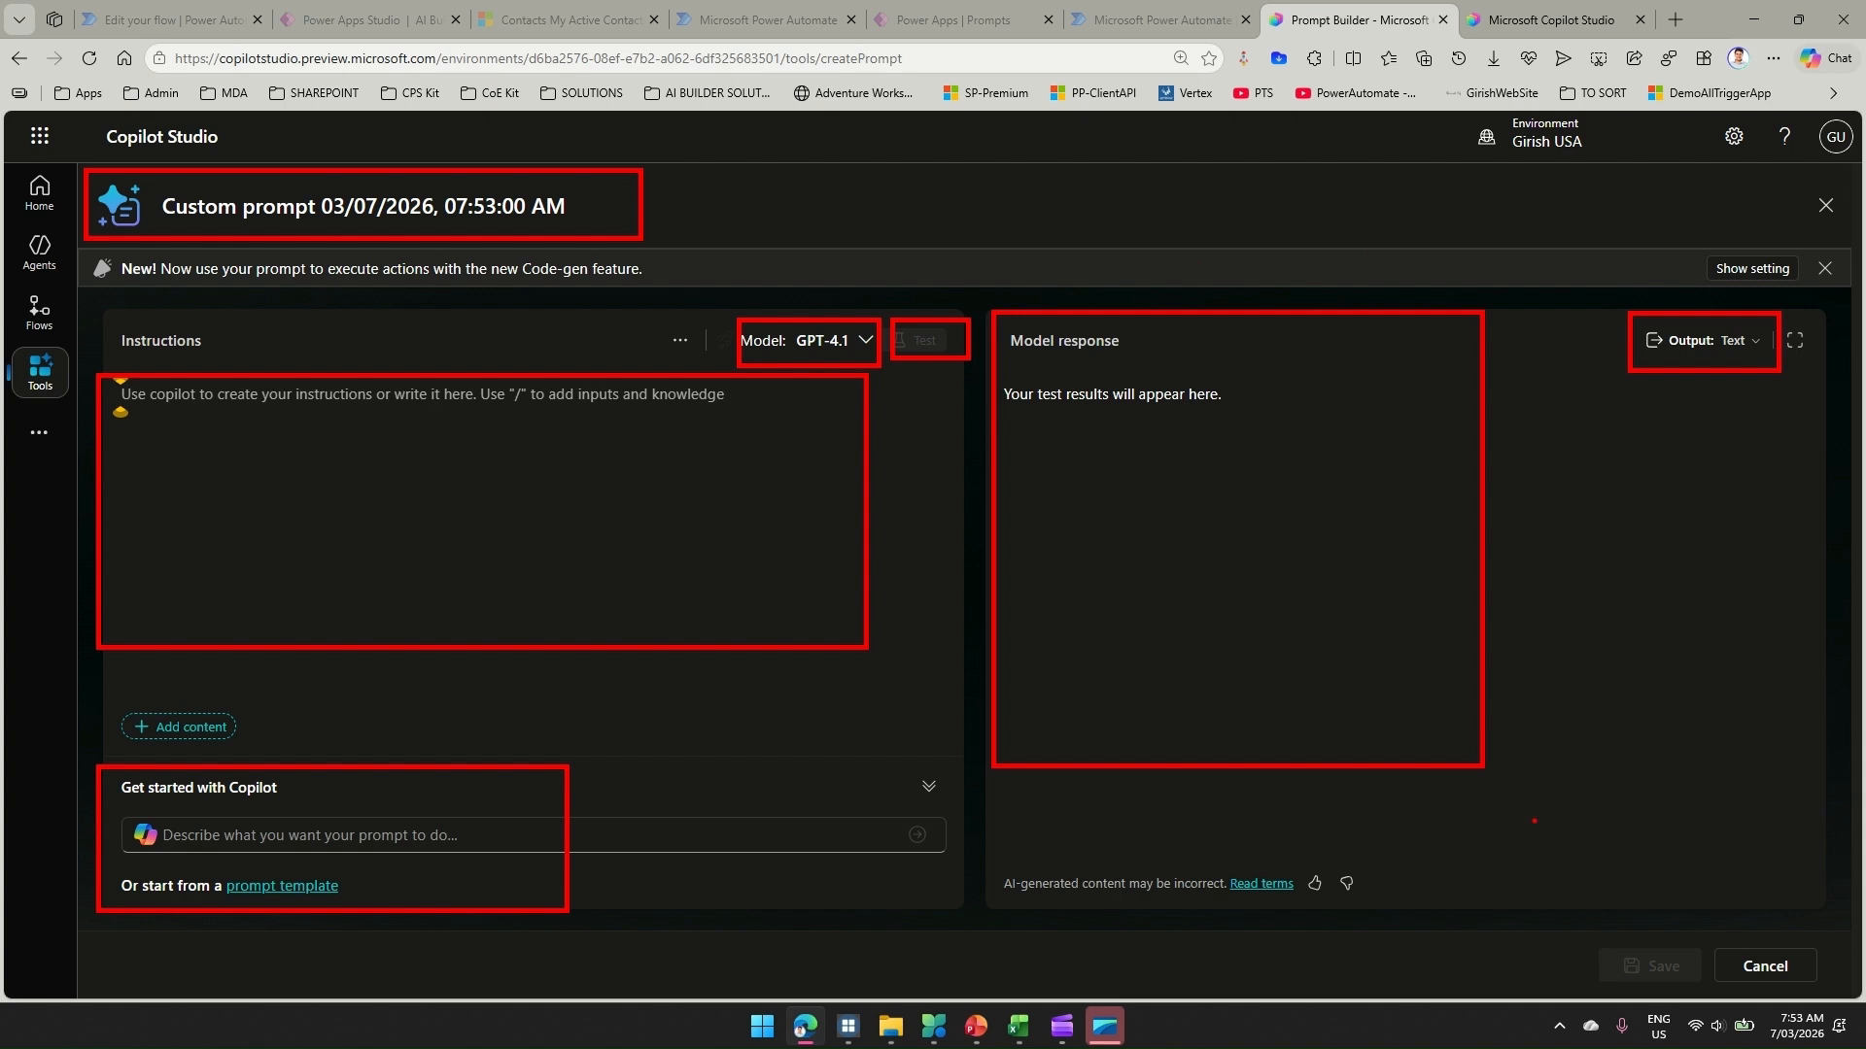
{"action": "left_click_drag", "start_coordinate": [1580, 938], "coordinate": [1720, 999]}
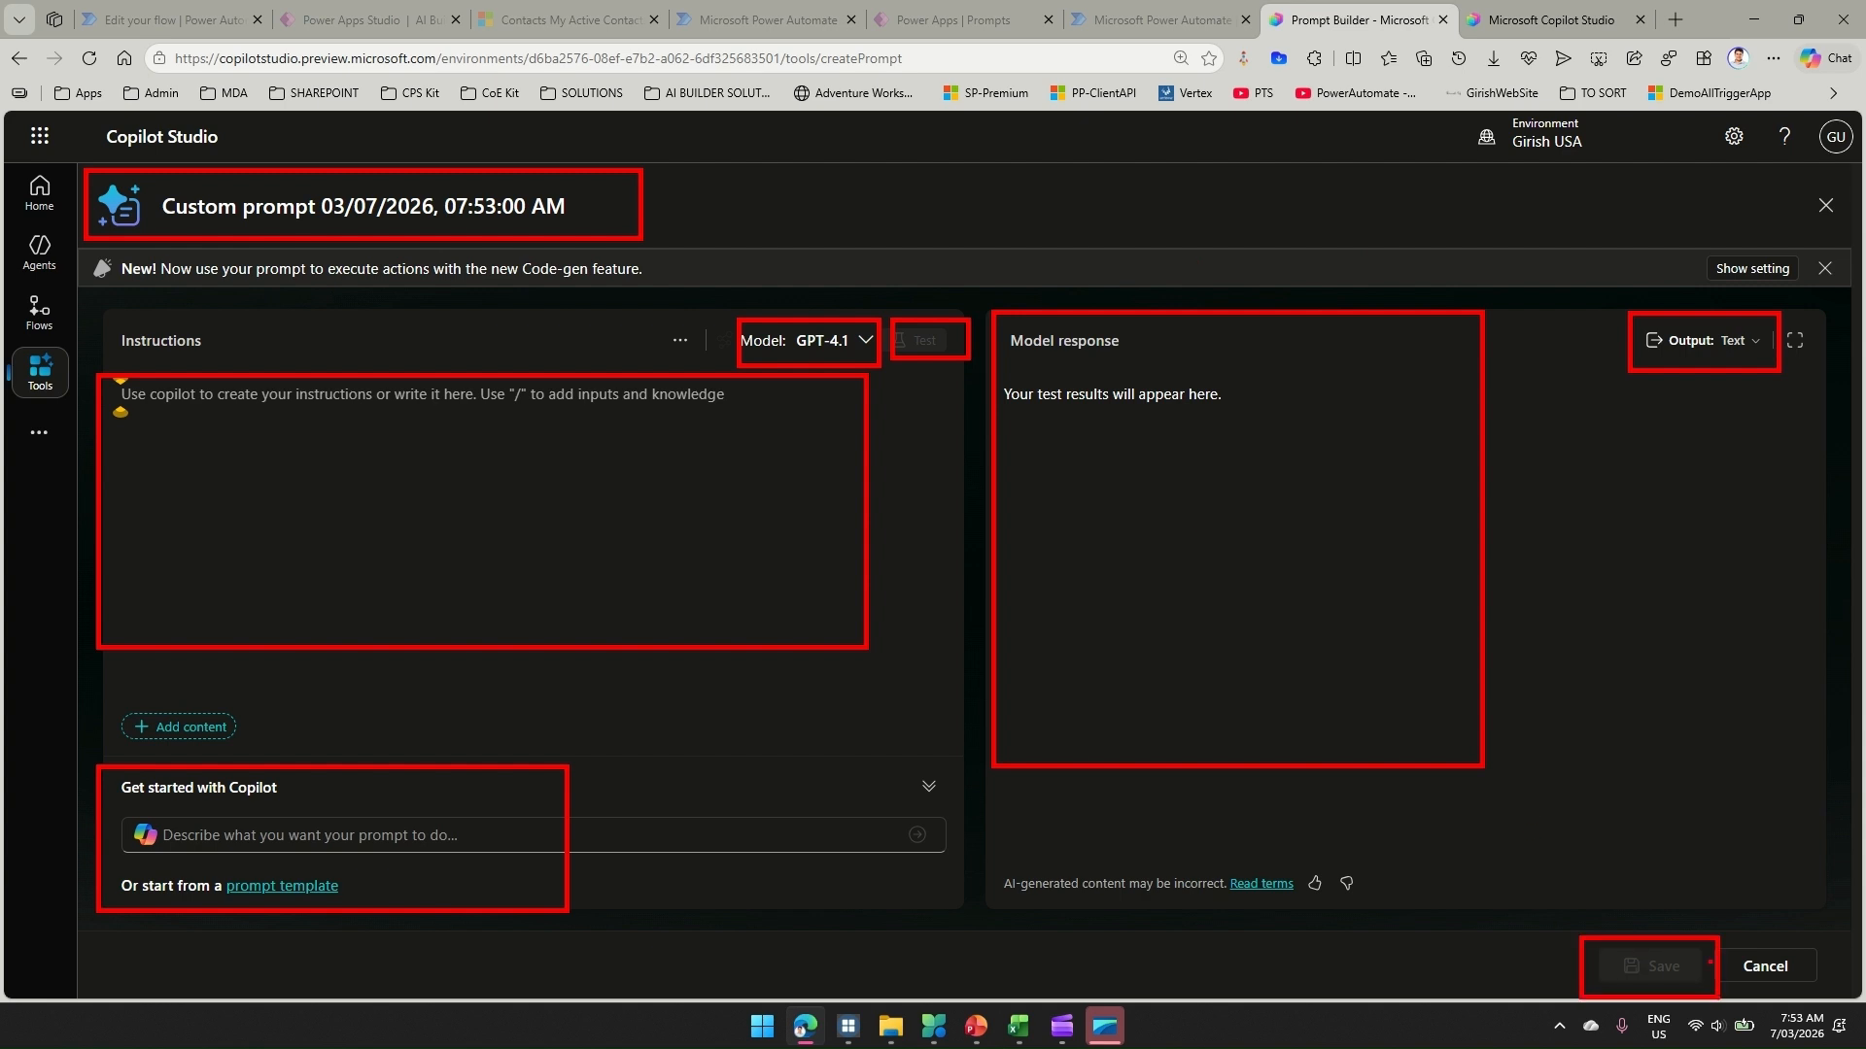
{"action": "key", "text": "Escape"}
Rename the new custom prompt as "Get Medal tally for Winter Olympics 2026"
{"action": "left_click", "coordinate": [307, 206]}
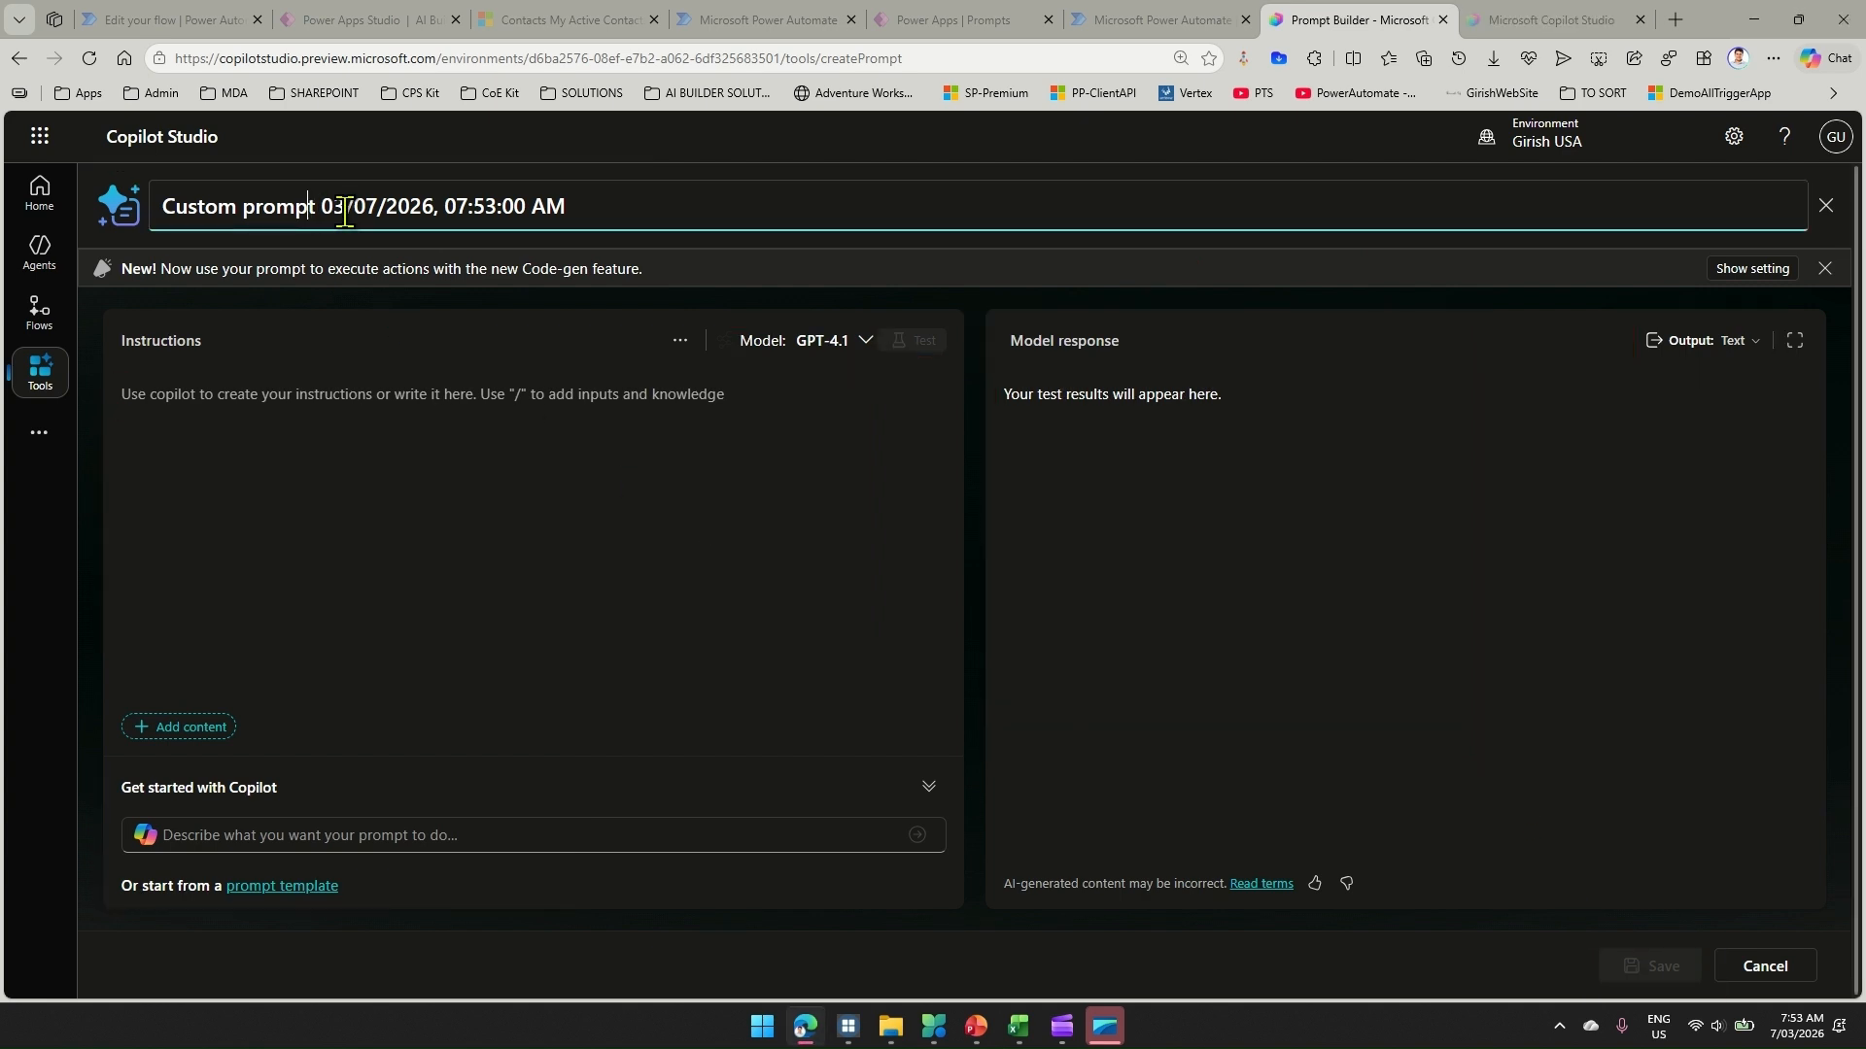
{"action": "key", "text": "ctrl+a"}
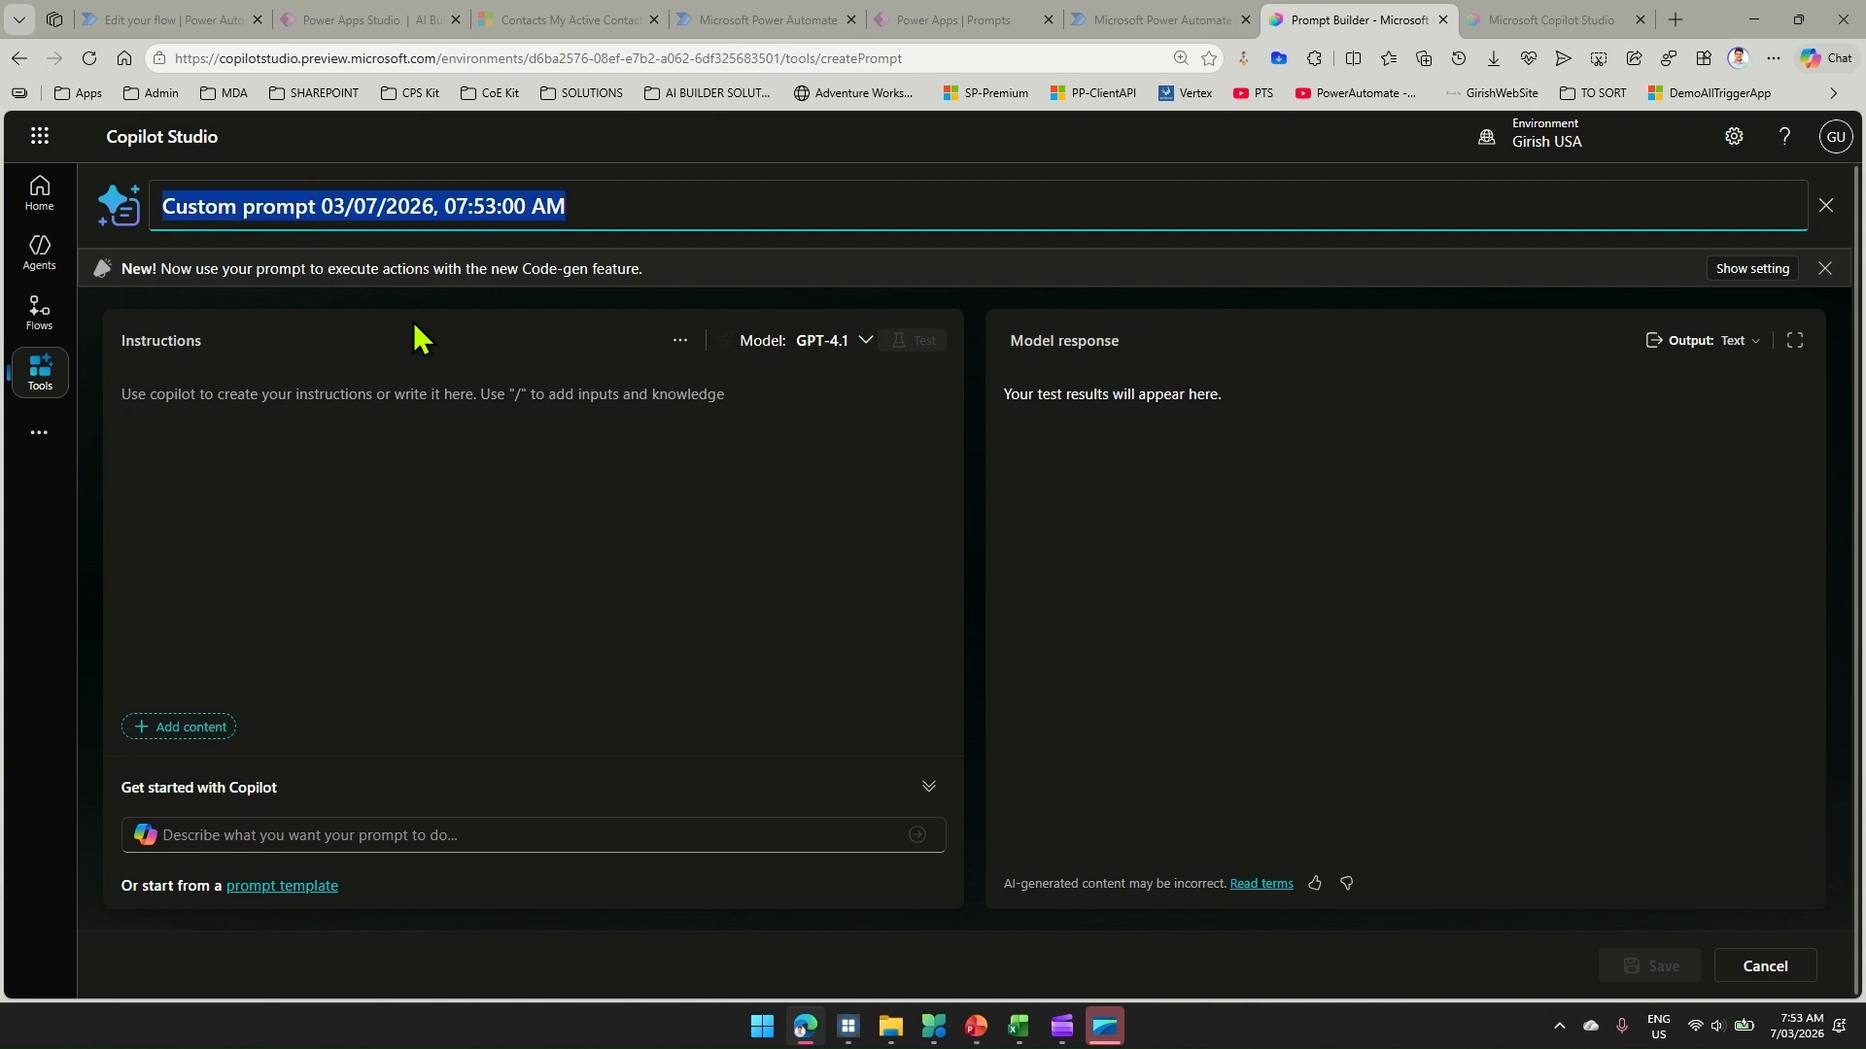
{"action": "type", "text": "G"}
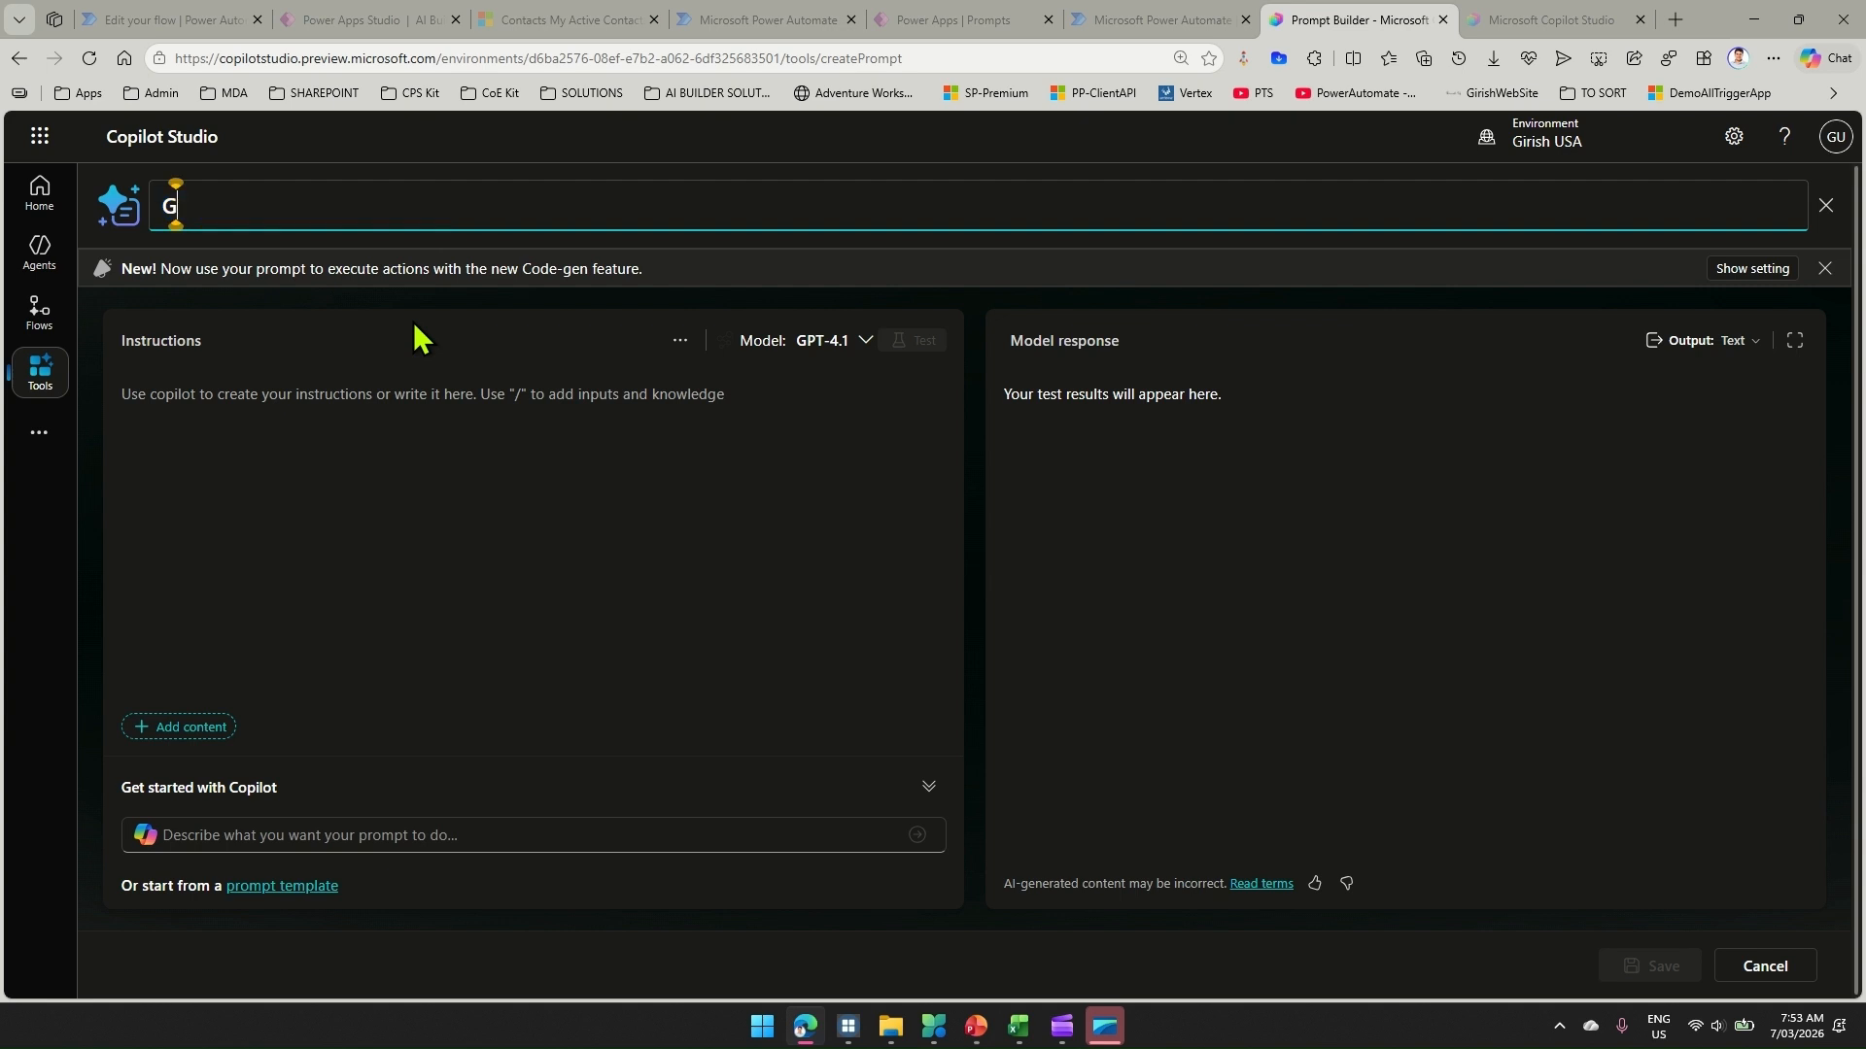
{"action": "type", "text": "et Medal tal"}
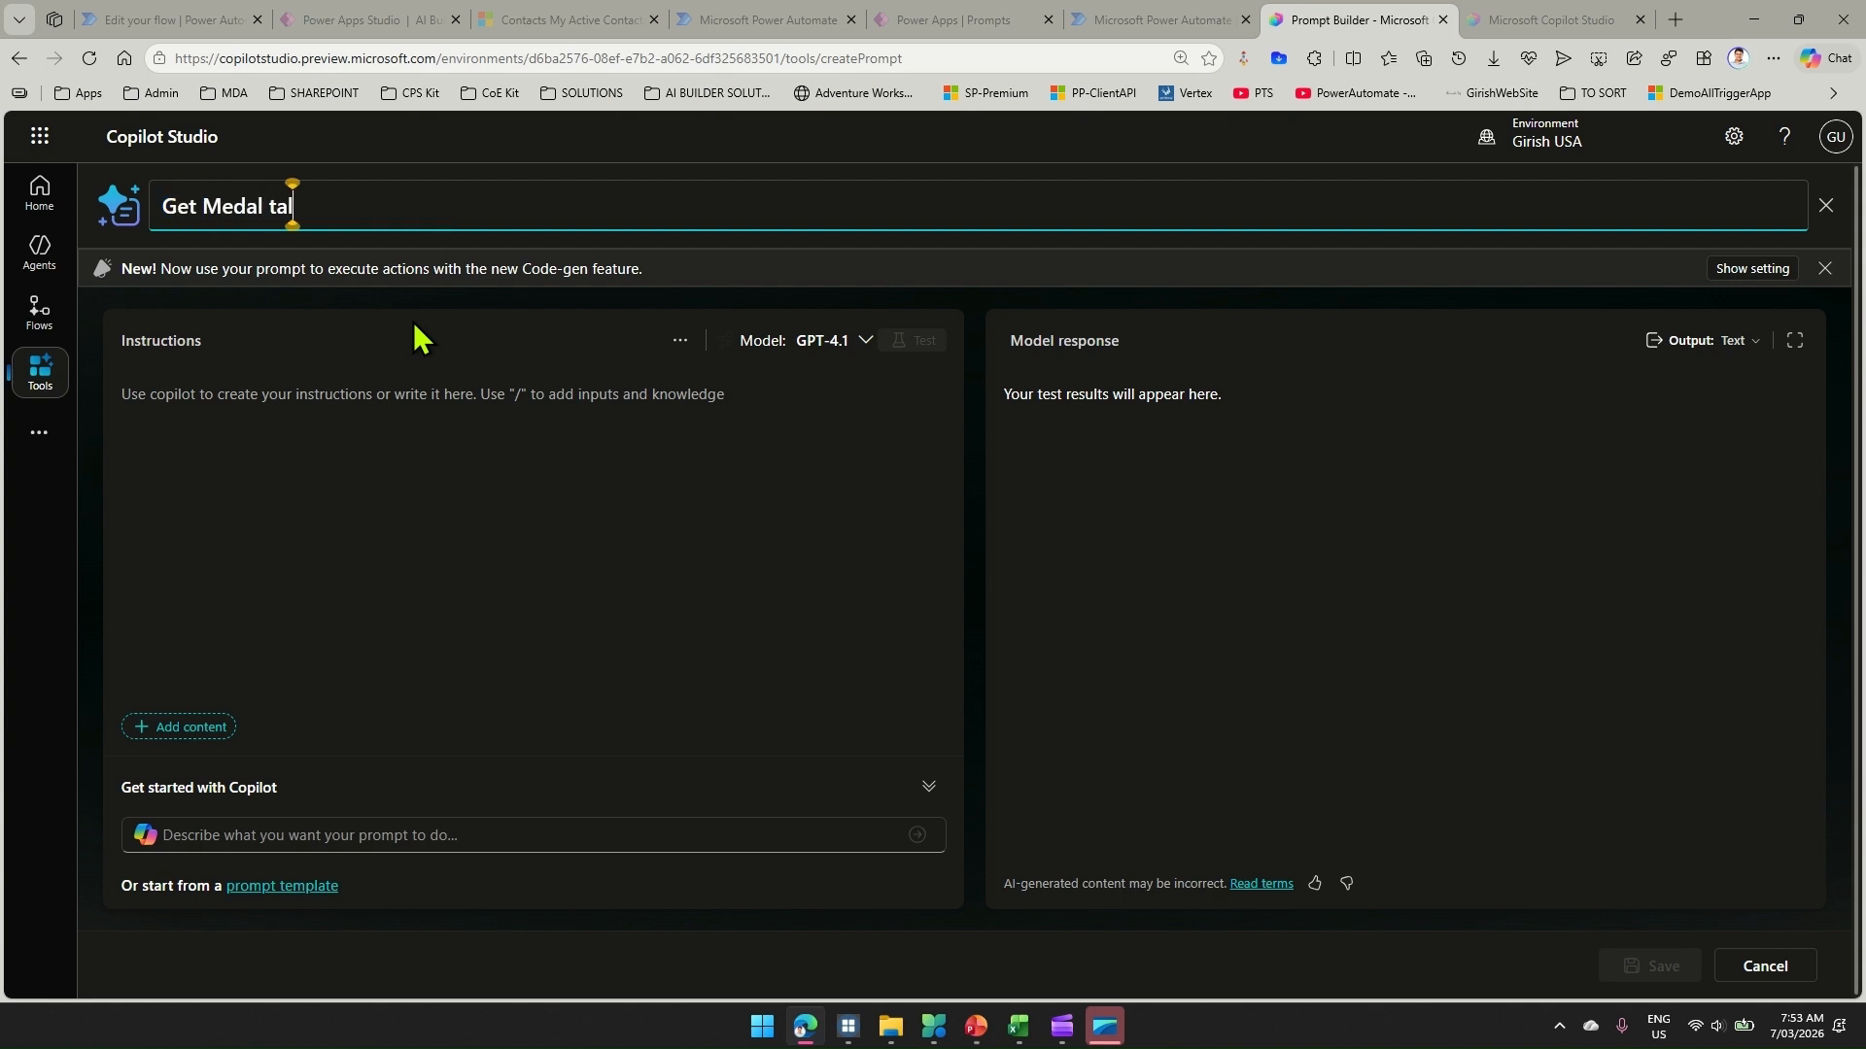
{"action": "type", "text": "ly for Win"}
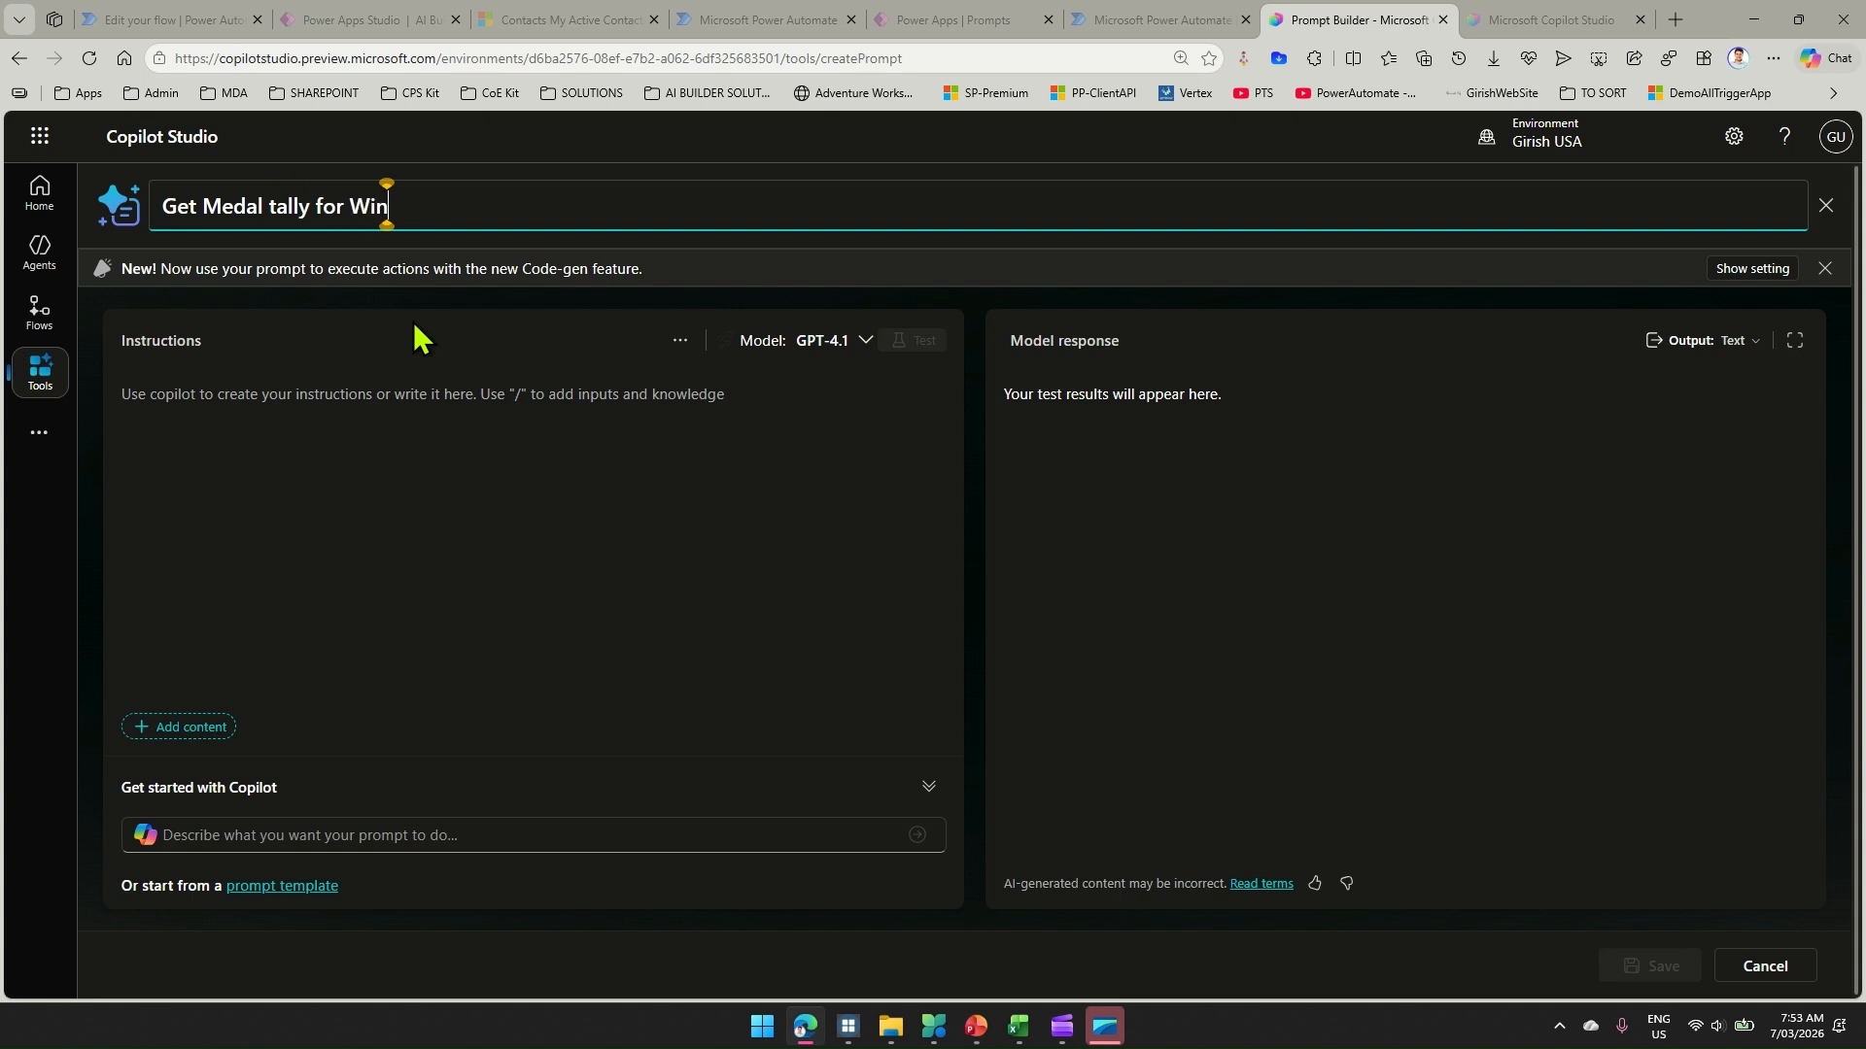
{"action": "type", "text": "ter Olympics 2026"}
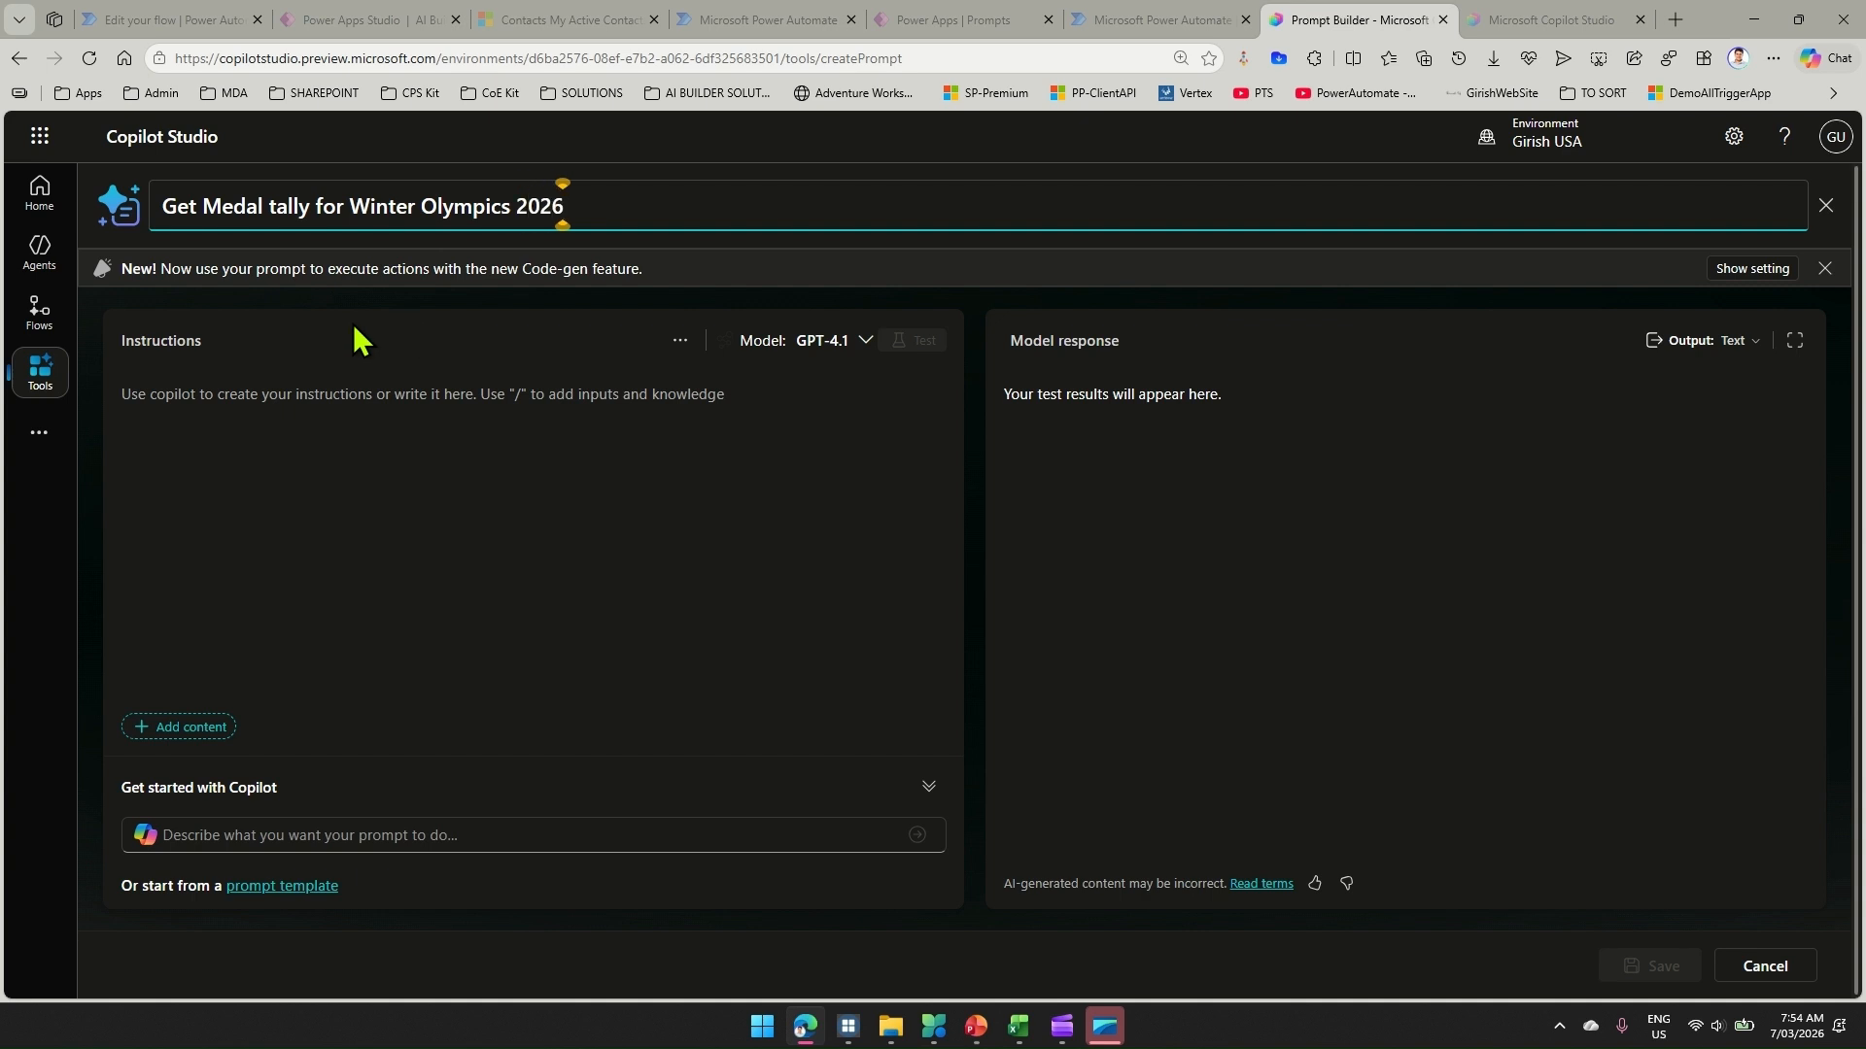
Start the prompt instructions with "Get medal tally for Winter Olympics 2026"
{"action": "left_click", "coordinate": [304, 404]}
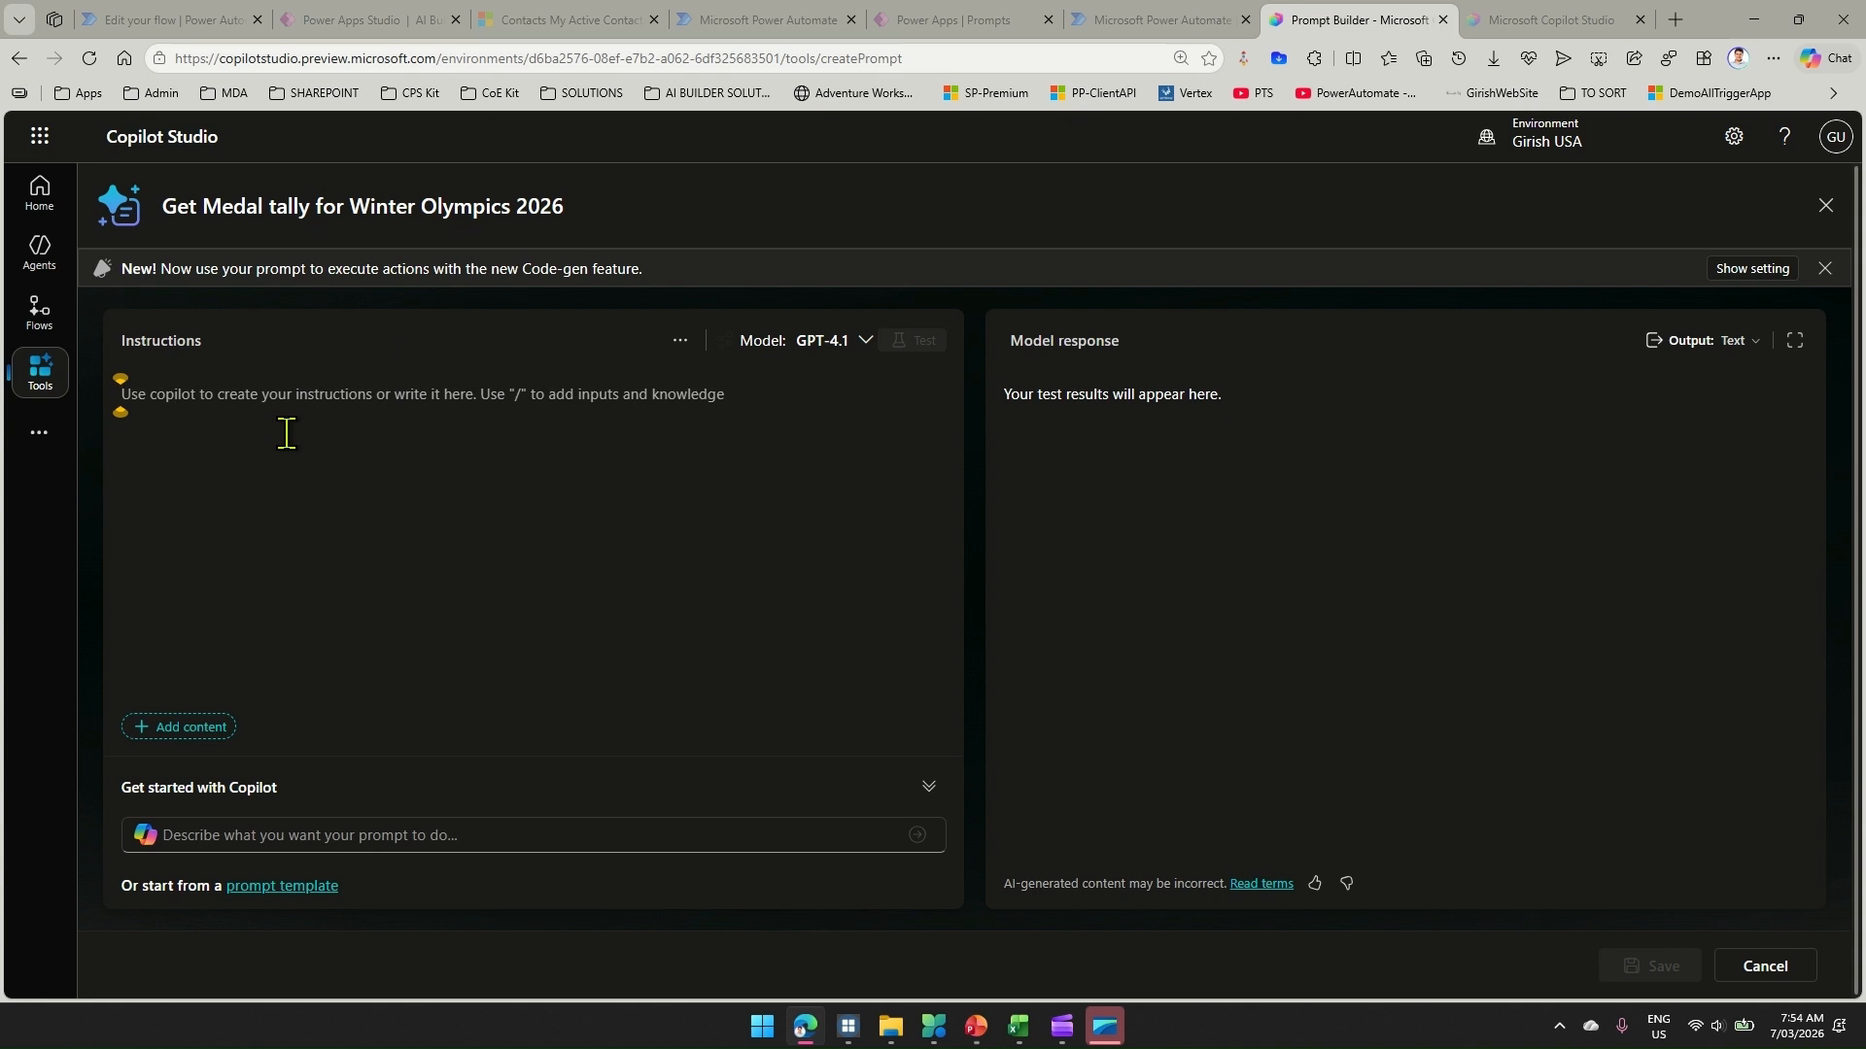
{"action": "type", "text": "Get meta"}
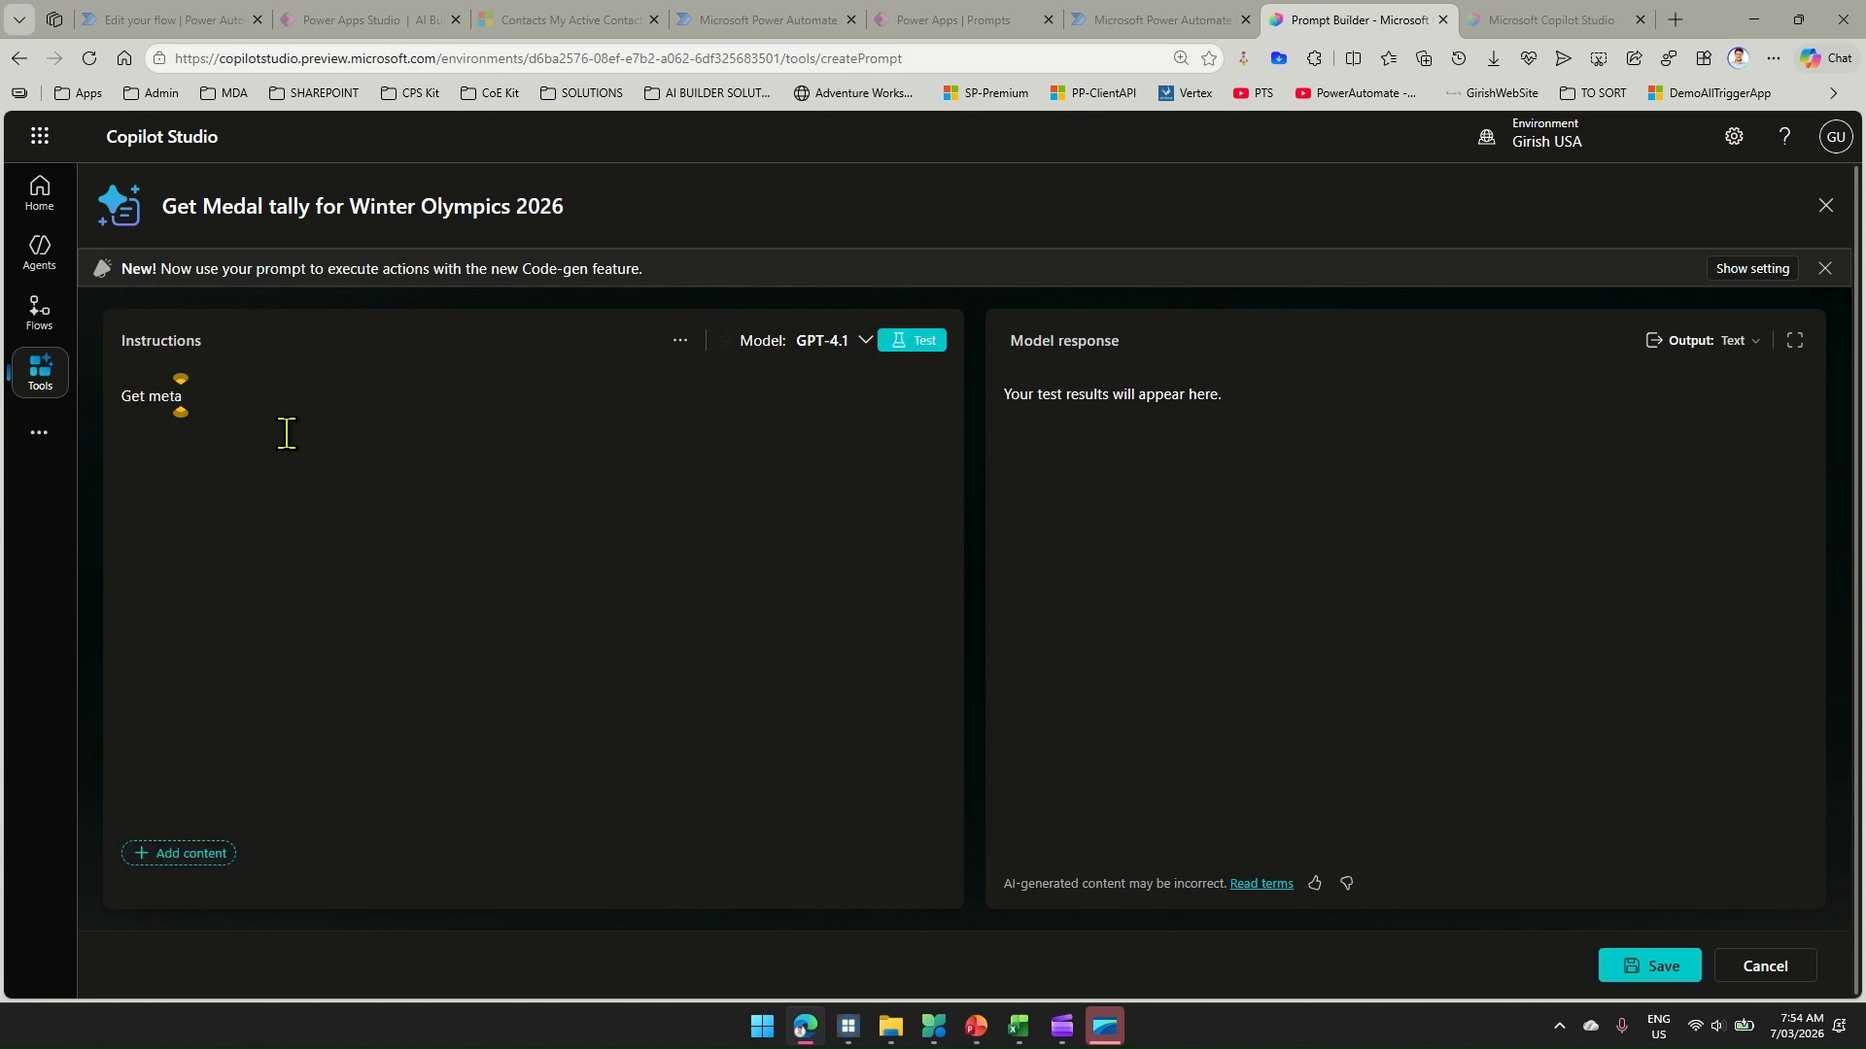
{"action": "key", "text": "BackSpace"}
{"action": "key", "text": "BackSpace"}
{"action": "type", "text": "dal tally for Wineter"}
{"action": "key", "text": "BackSpace"}
{"action": "key", "text": "BackSpace"}
{"action": "key", "text": "BackSpace"}
{"action": "key", "text": "BackSpace"}
{"action": "type", "text": "ter Olympics 2026"}
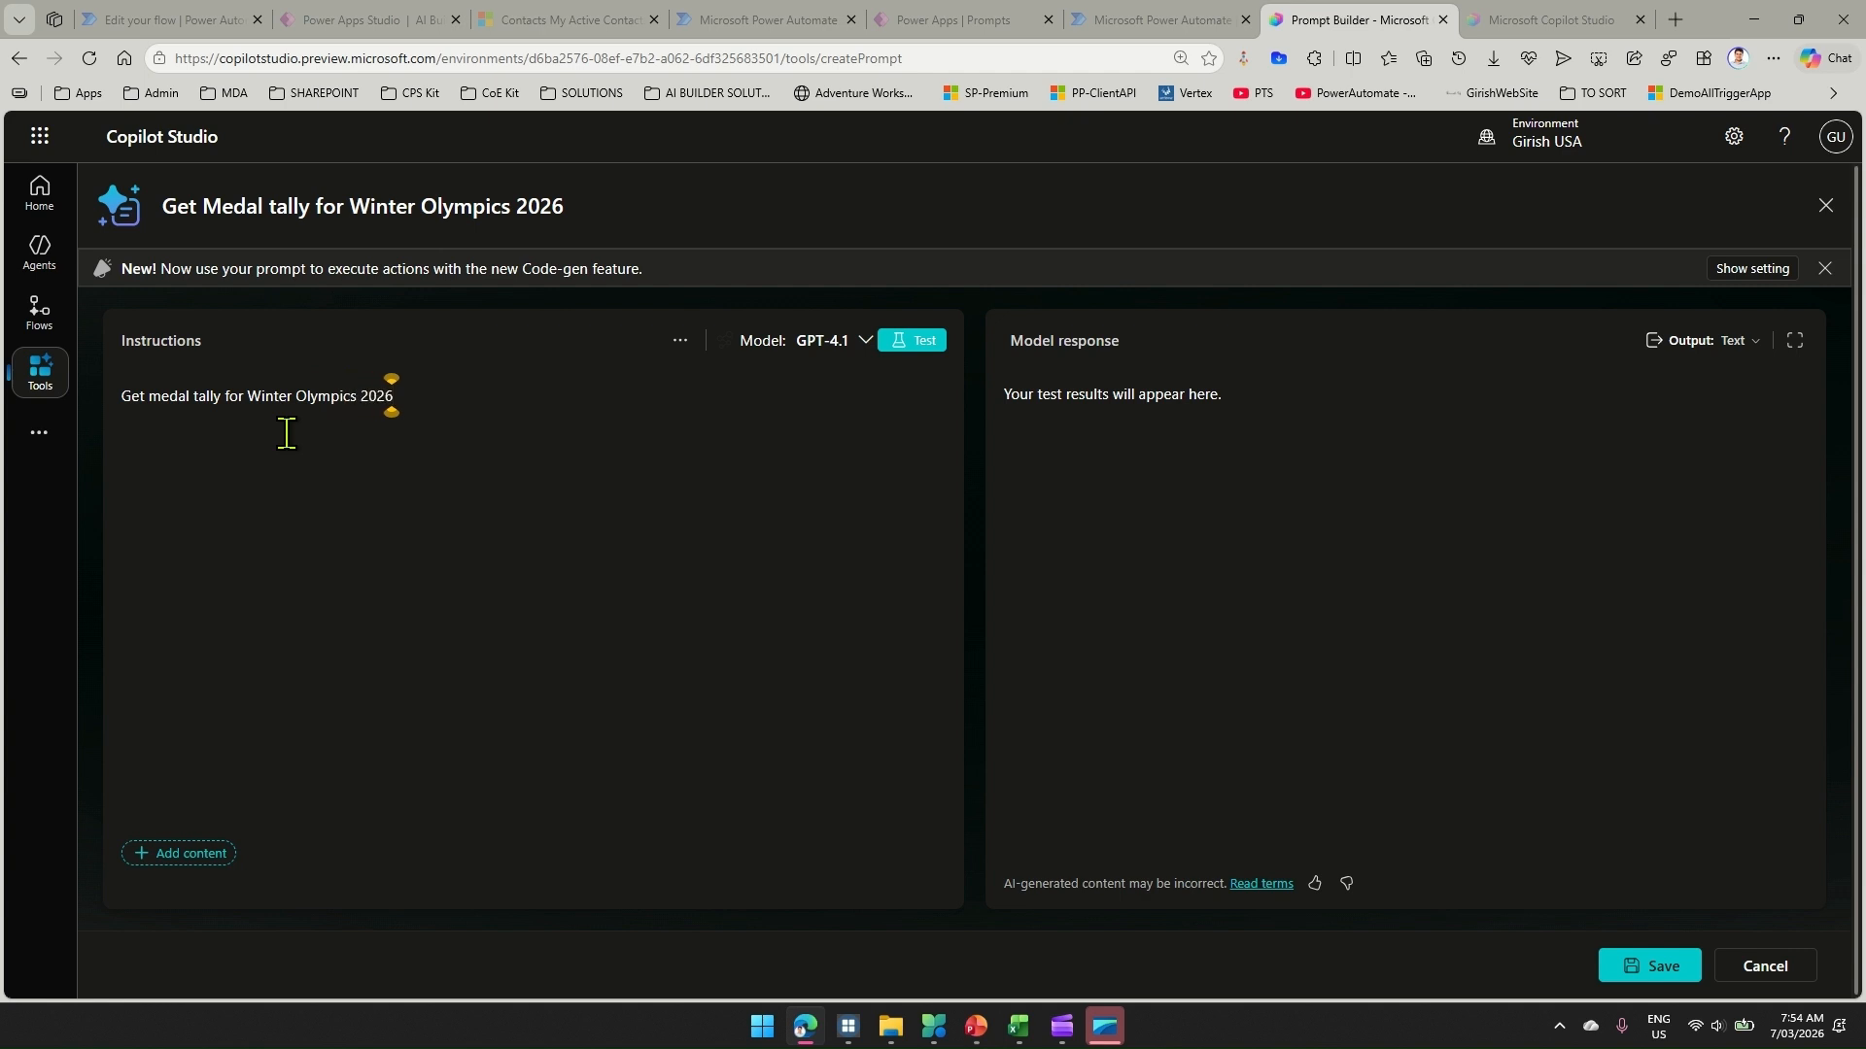
Extend the instructions with "for Country. List the output in a JSON format"
{"action": "type", "text": " for COuntry"}
{"action": "key", "text": "BackSpace"}
{"action": "key", "text": "BackSpace"}
{"action": "key", "text": "BackSpace"}
{"action": "key", "text": "BackSpace"}
{"action": "key", "text": "BackSpace"}
{"action": "type", "text": "ountry. List the output"}
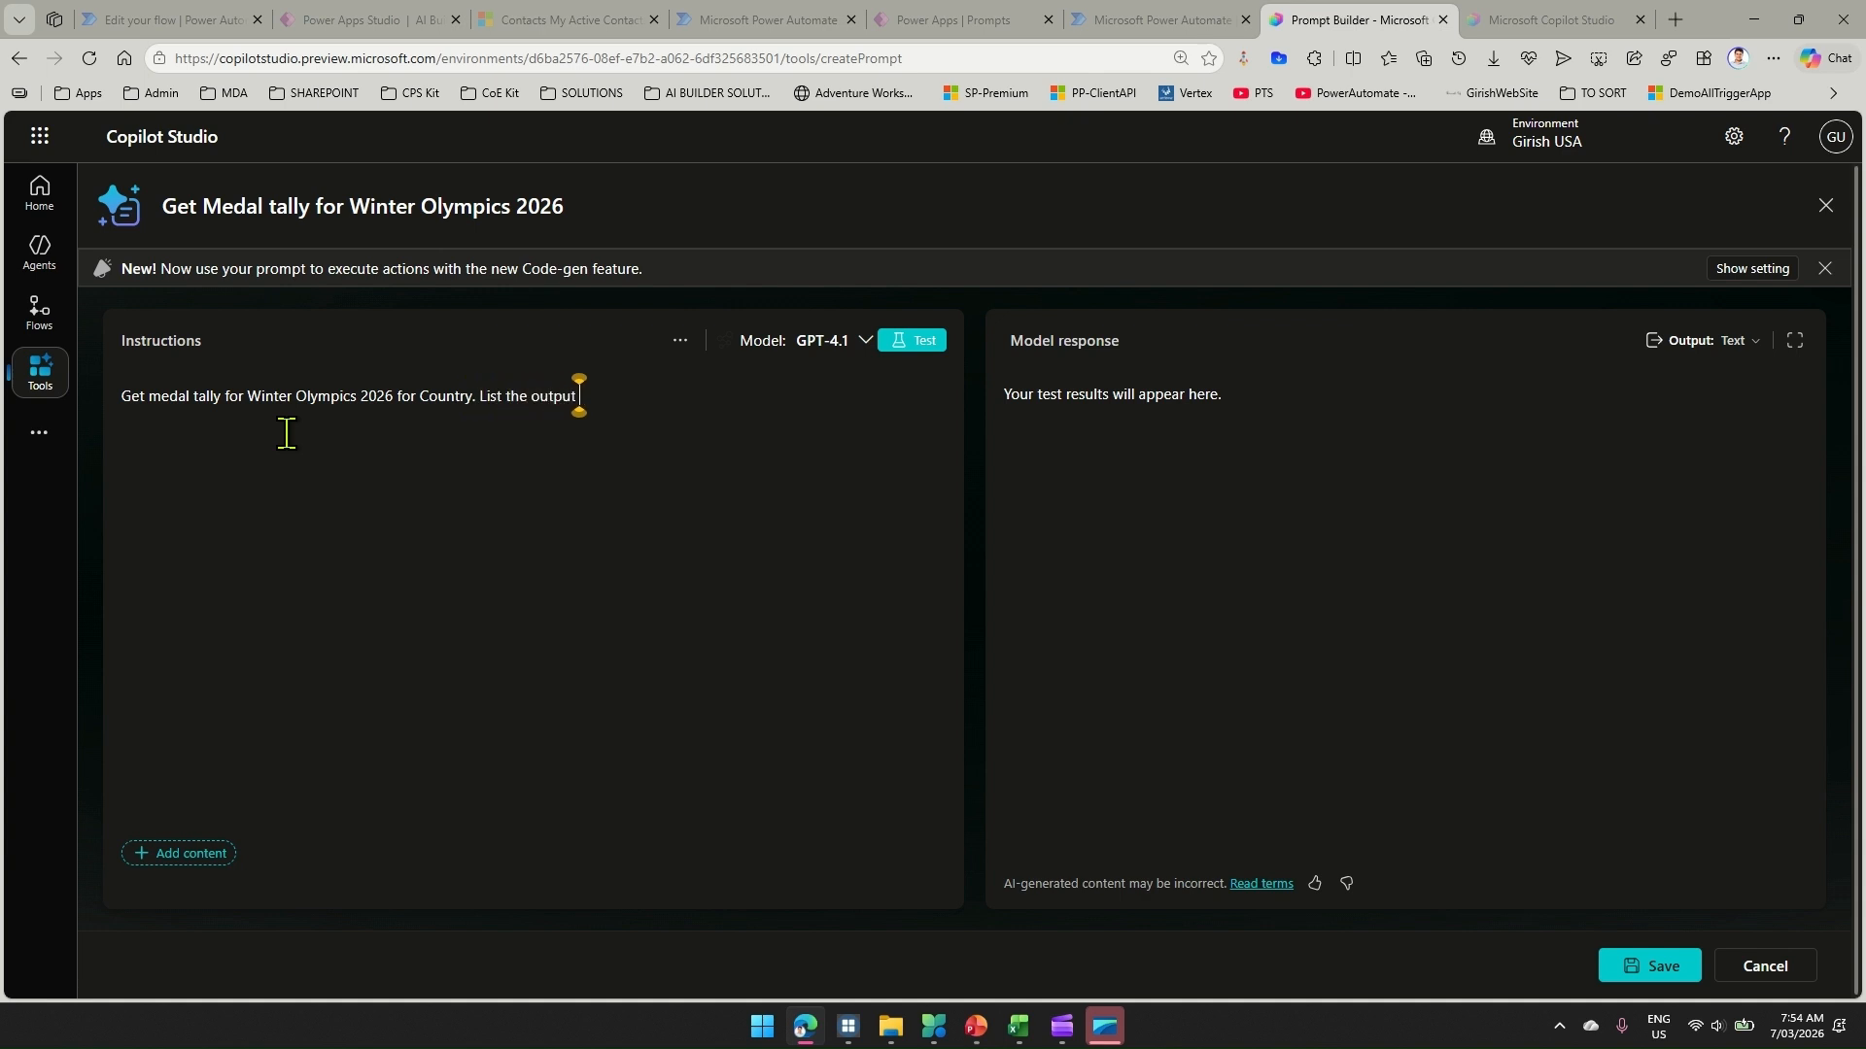
{"action": "type", "text": " in a JSON format"}
Replace the word "Country" in the instructions with a text input named "Country"
{"action": "double_click", "coordinate": [427, 397]}
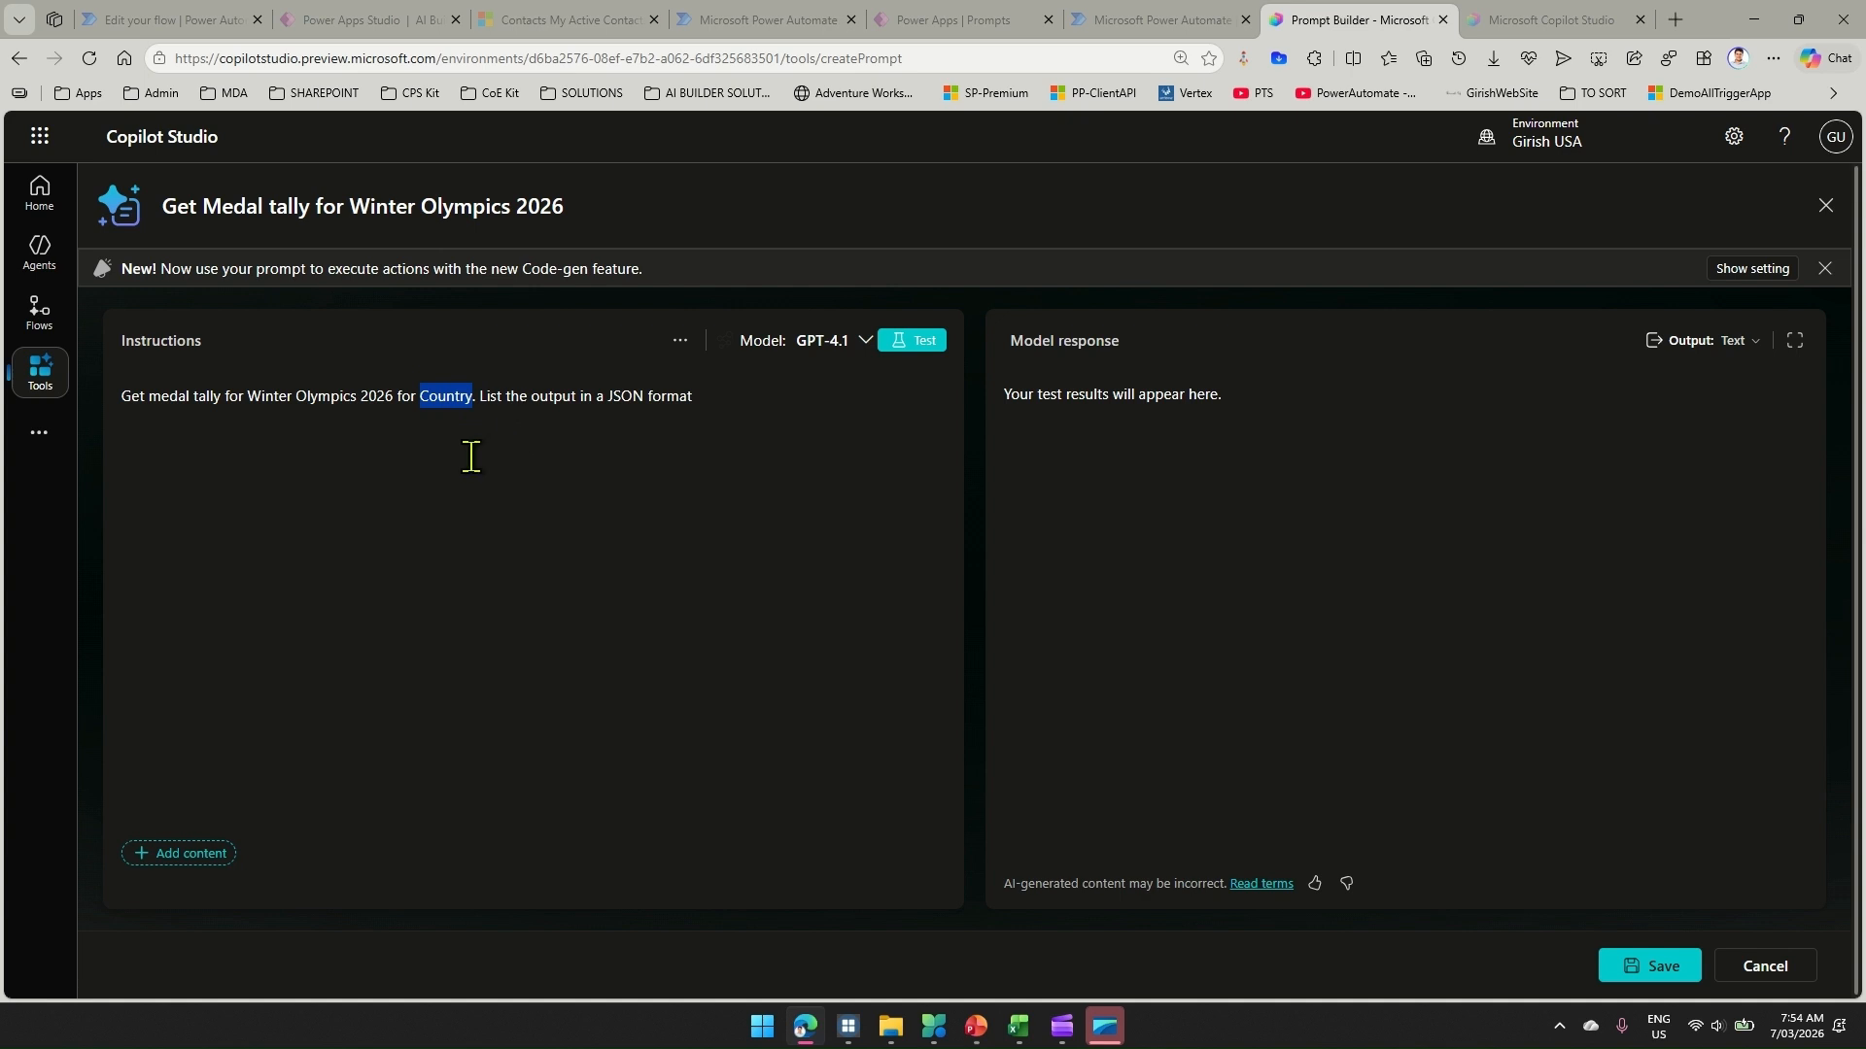
{"action": "type", "text": "/"}
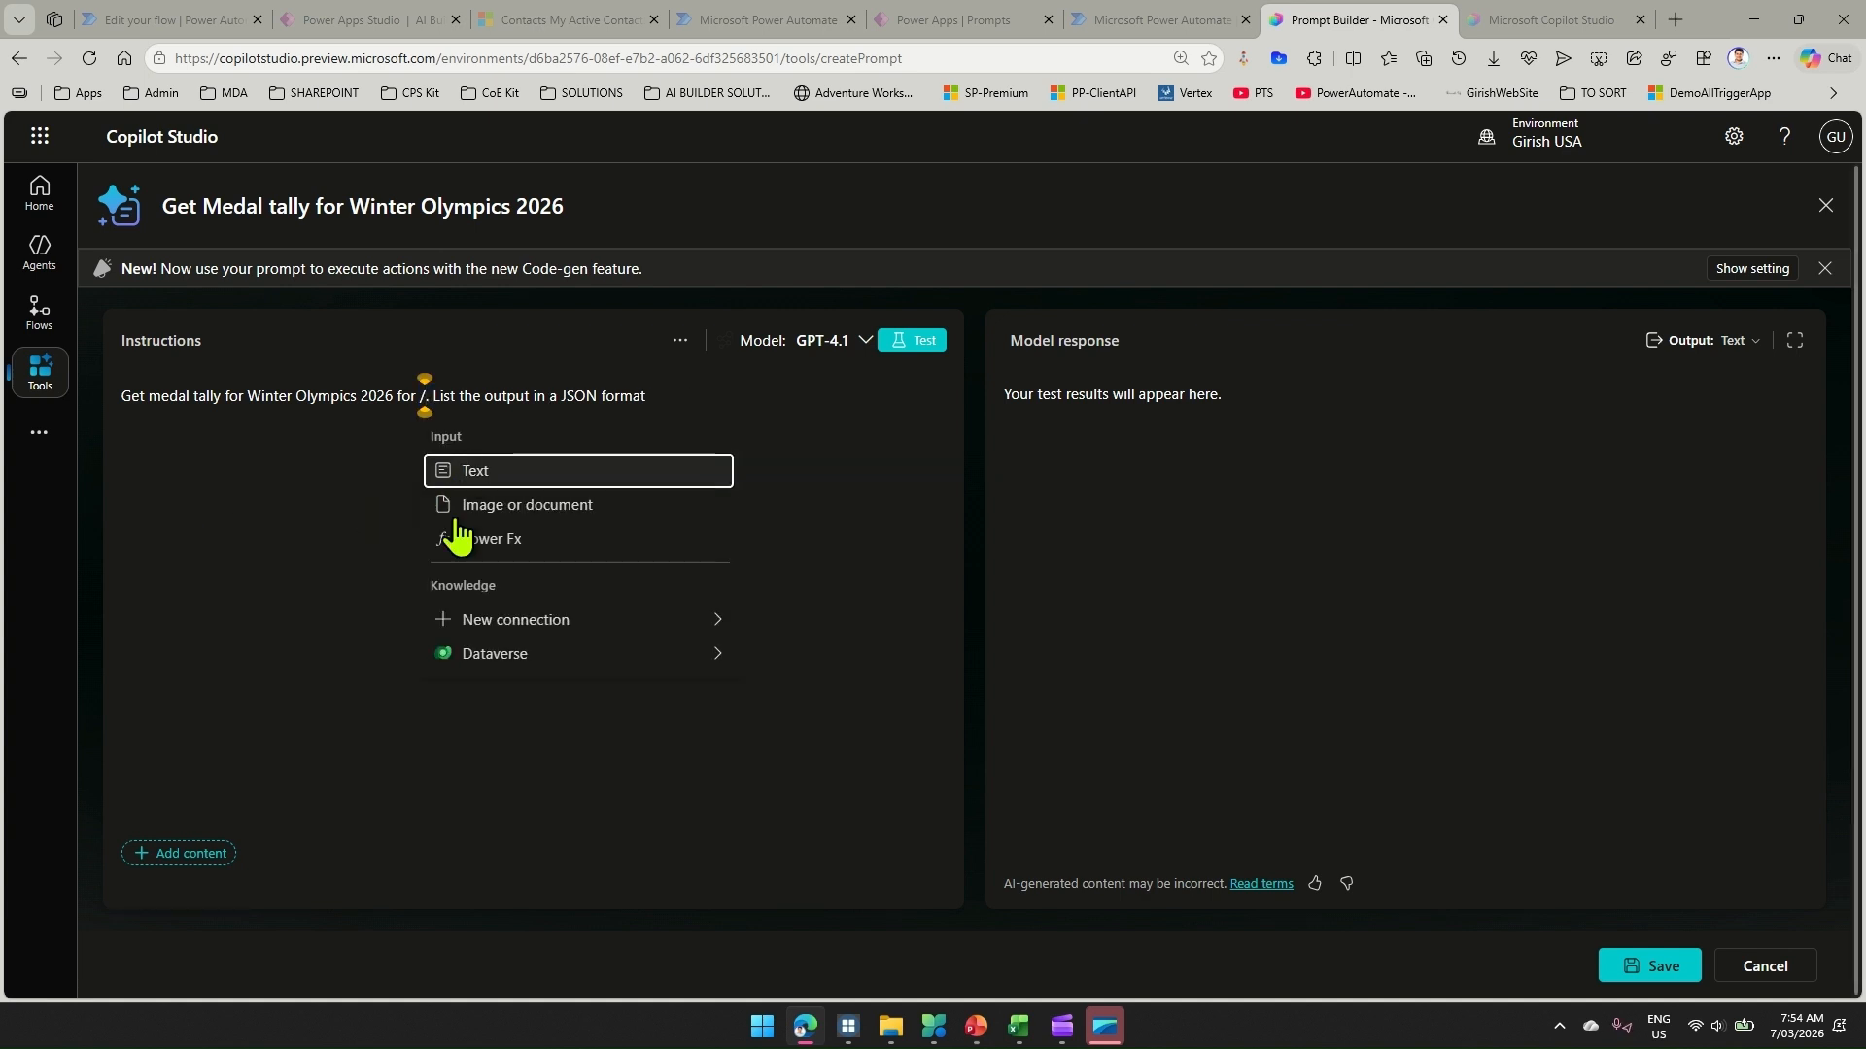
{"action": "left_click", "coordinate": [473, 470]}
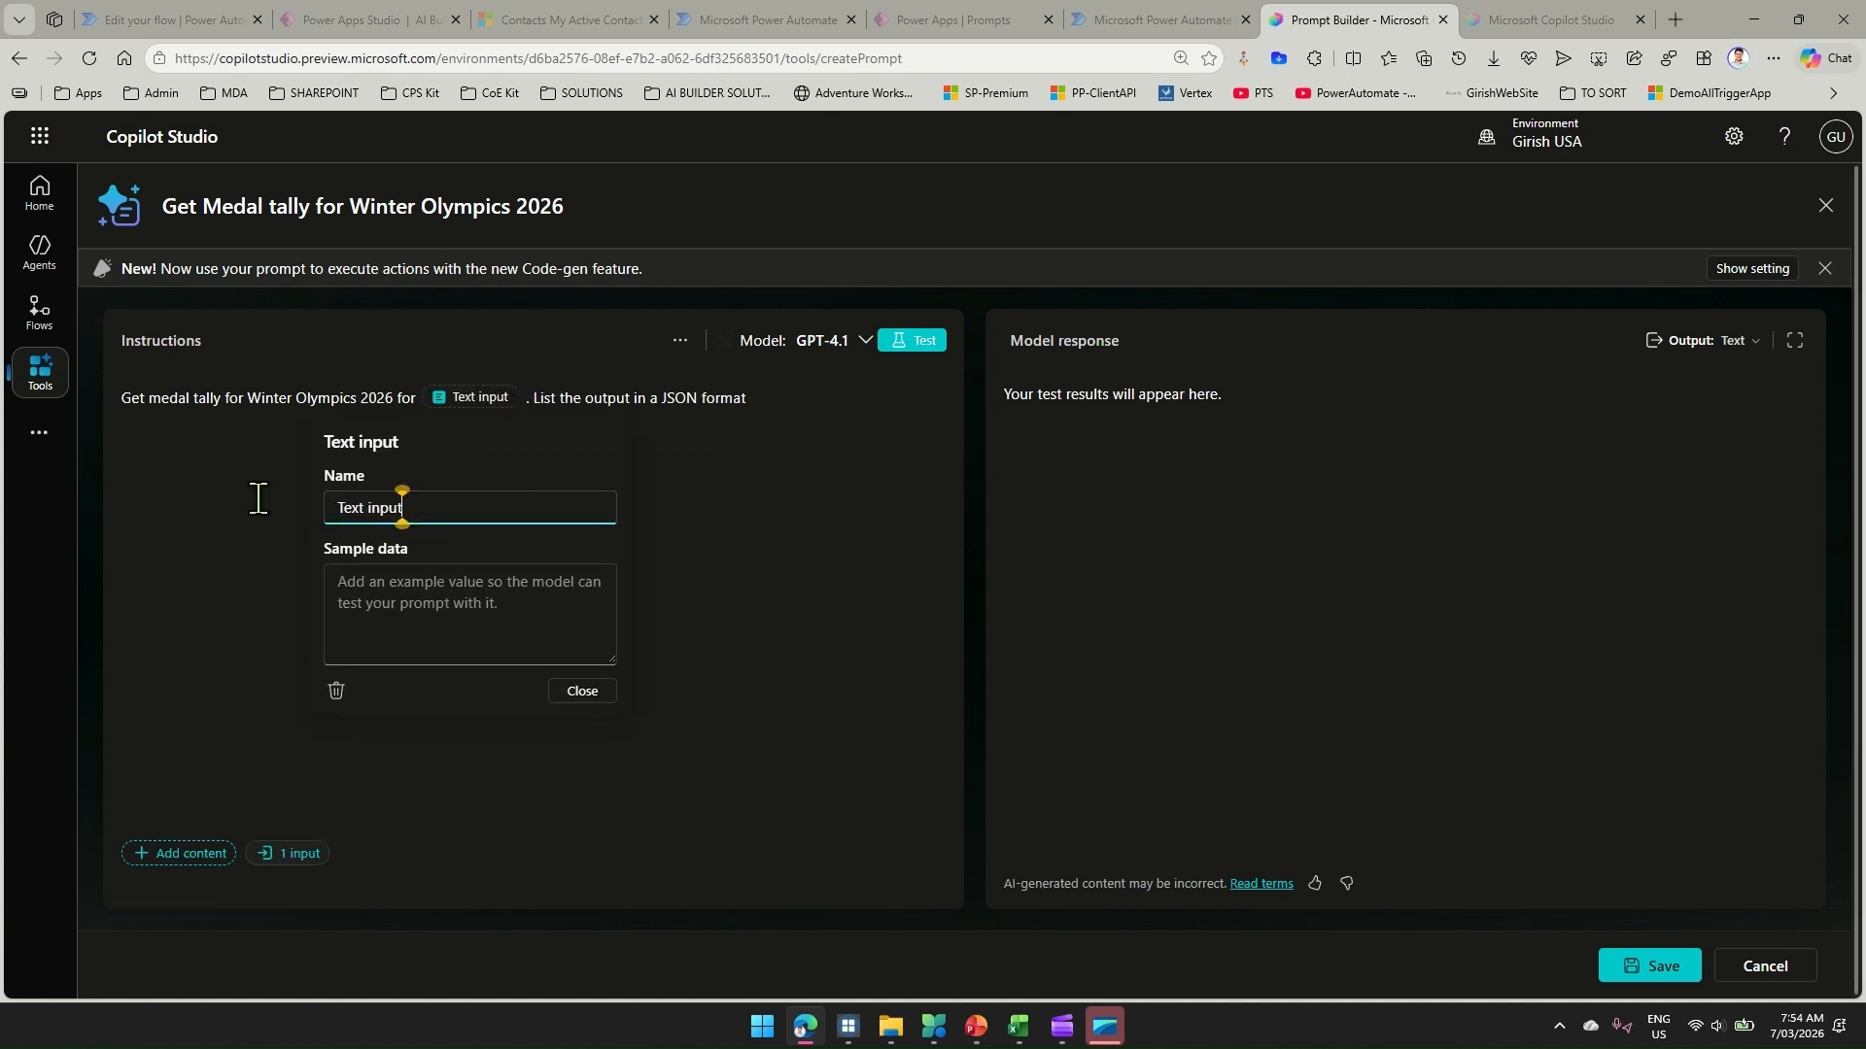
{"action": "key", "text": "ctrl+a"}
{"action": "type", "text": "Countr"}
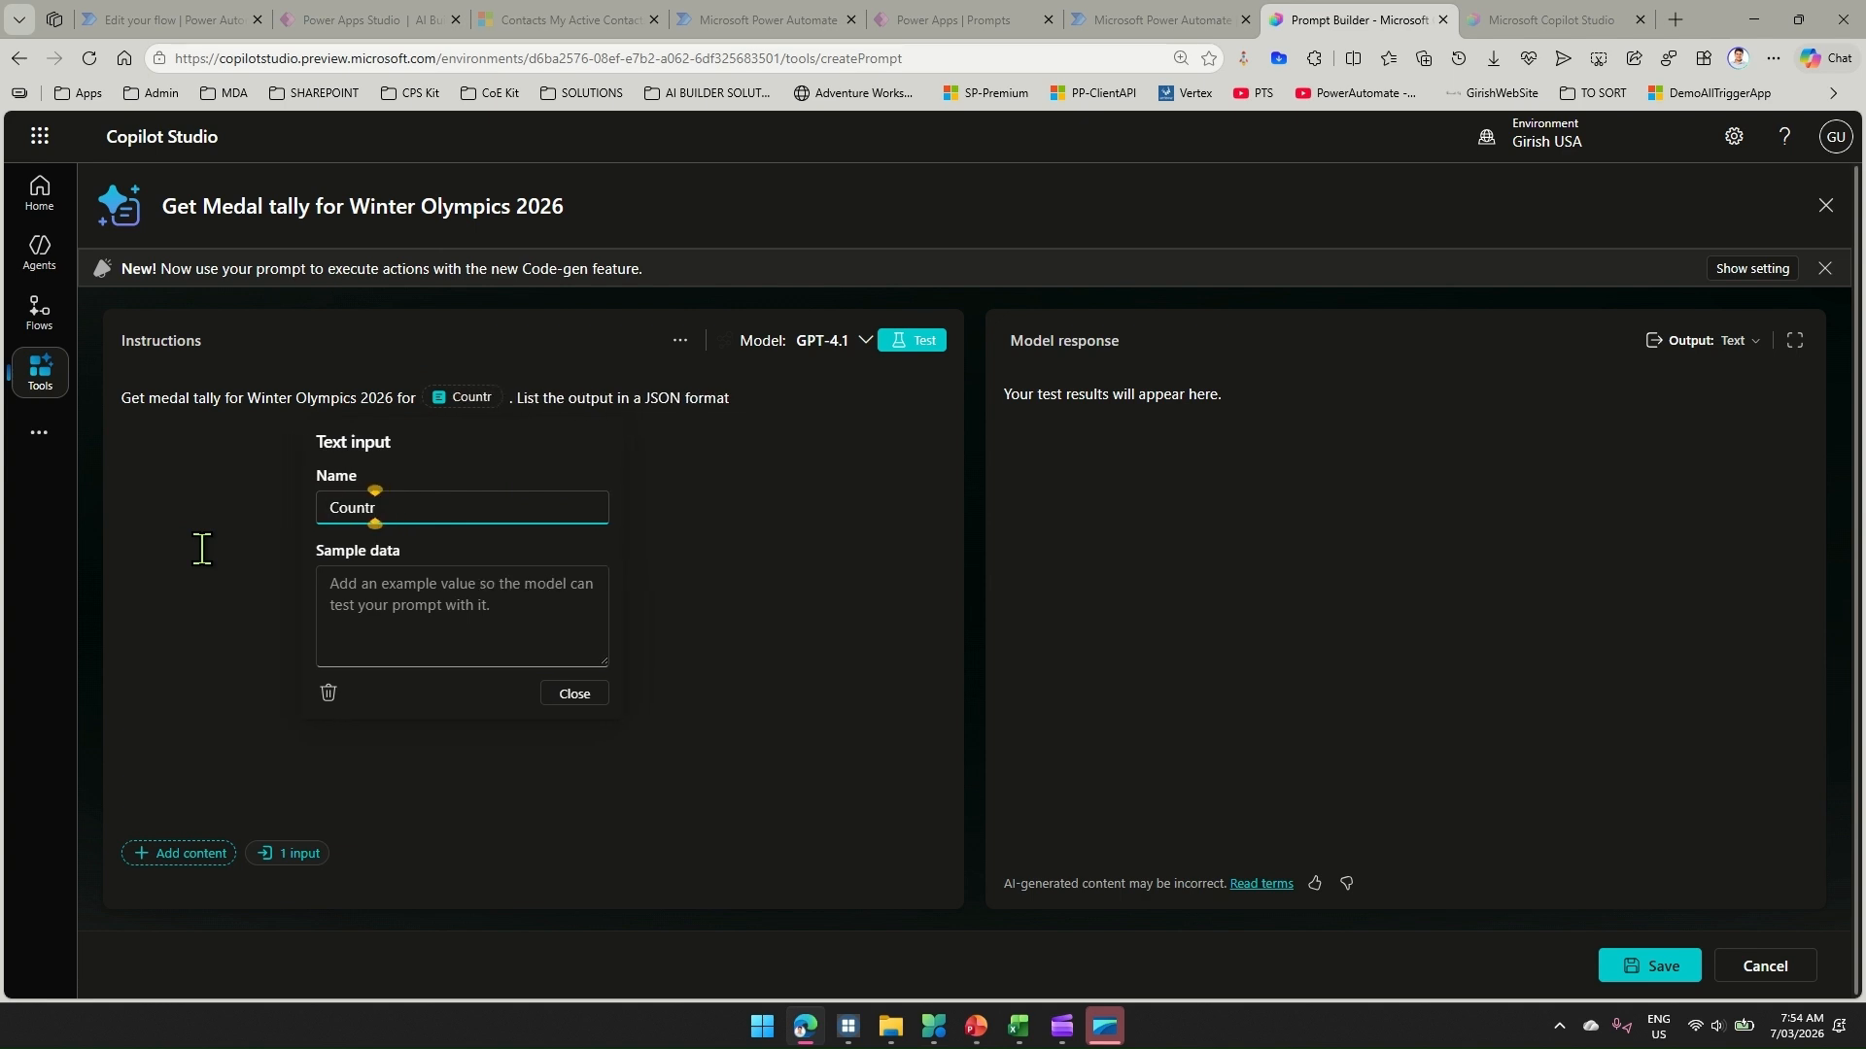
{"action": "key", "text": "BackSpace"}
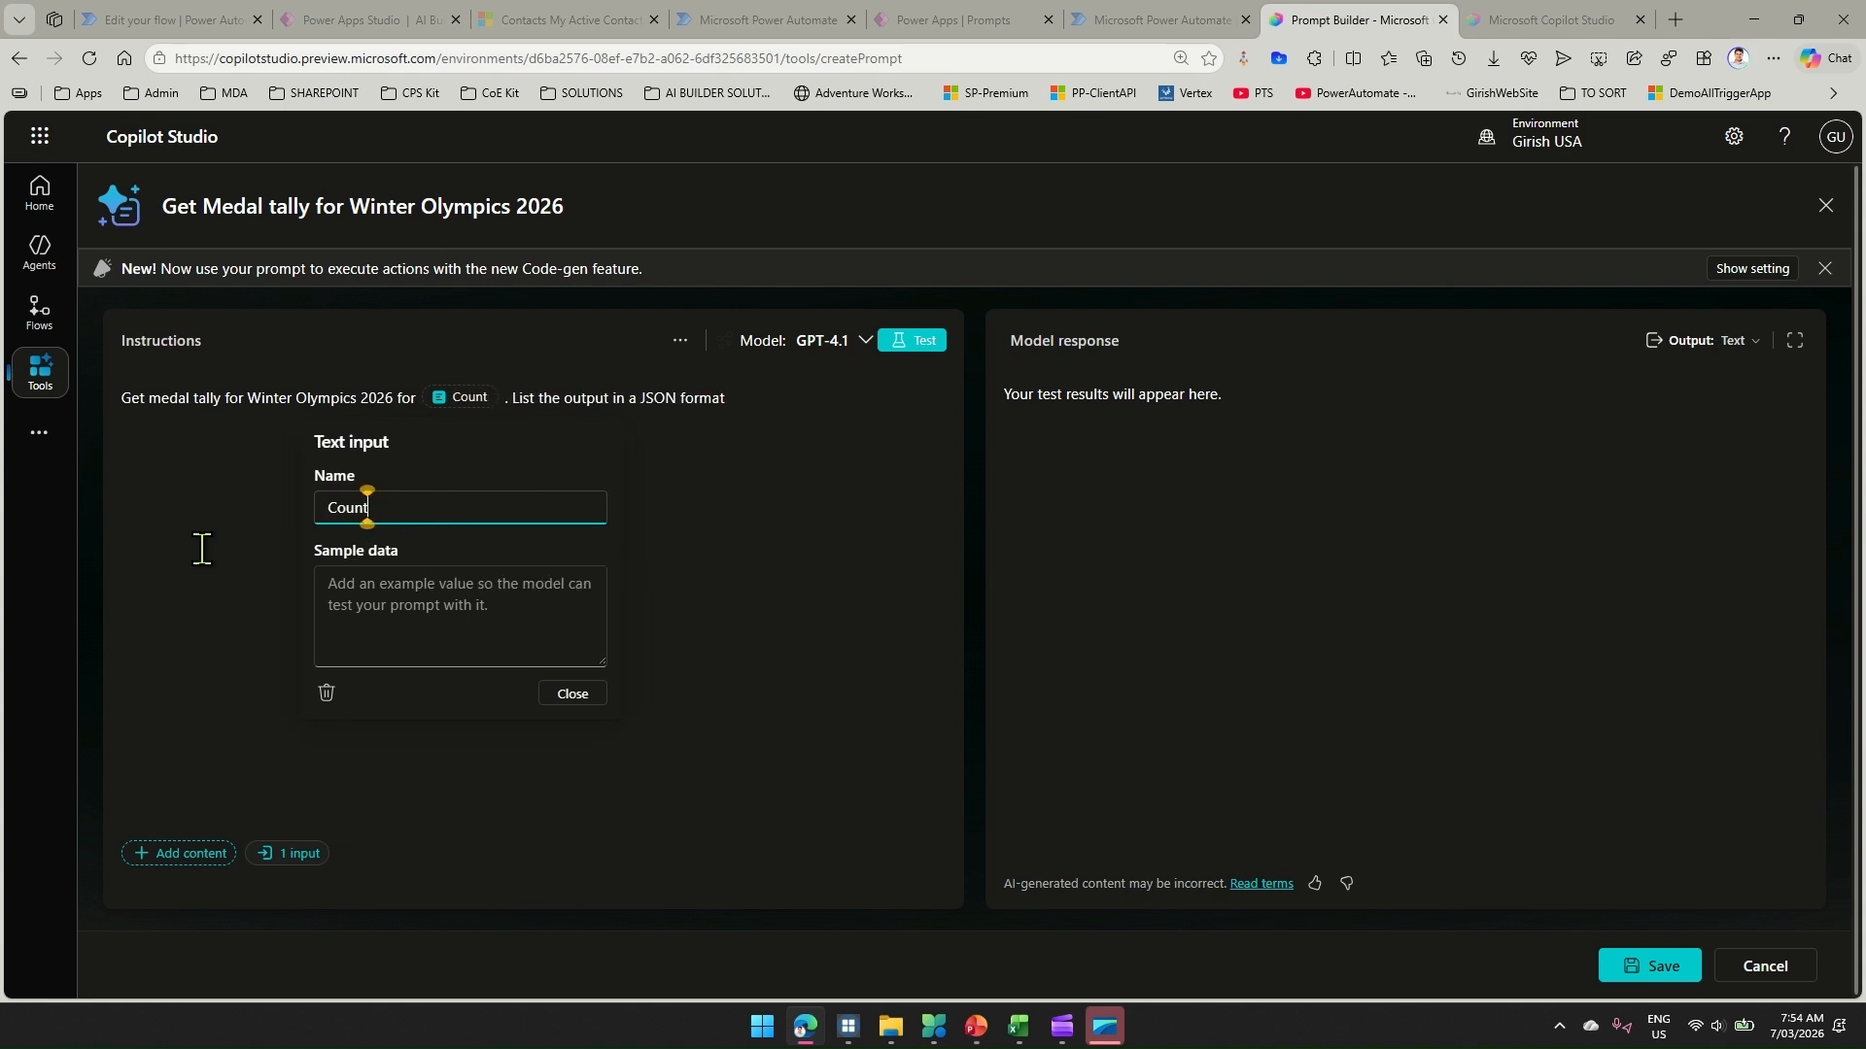
{"action": "type", "text": "ry"}
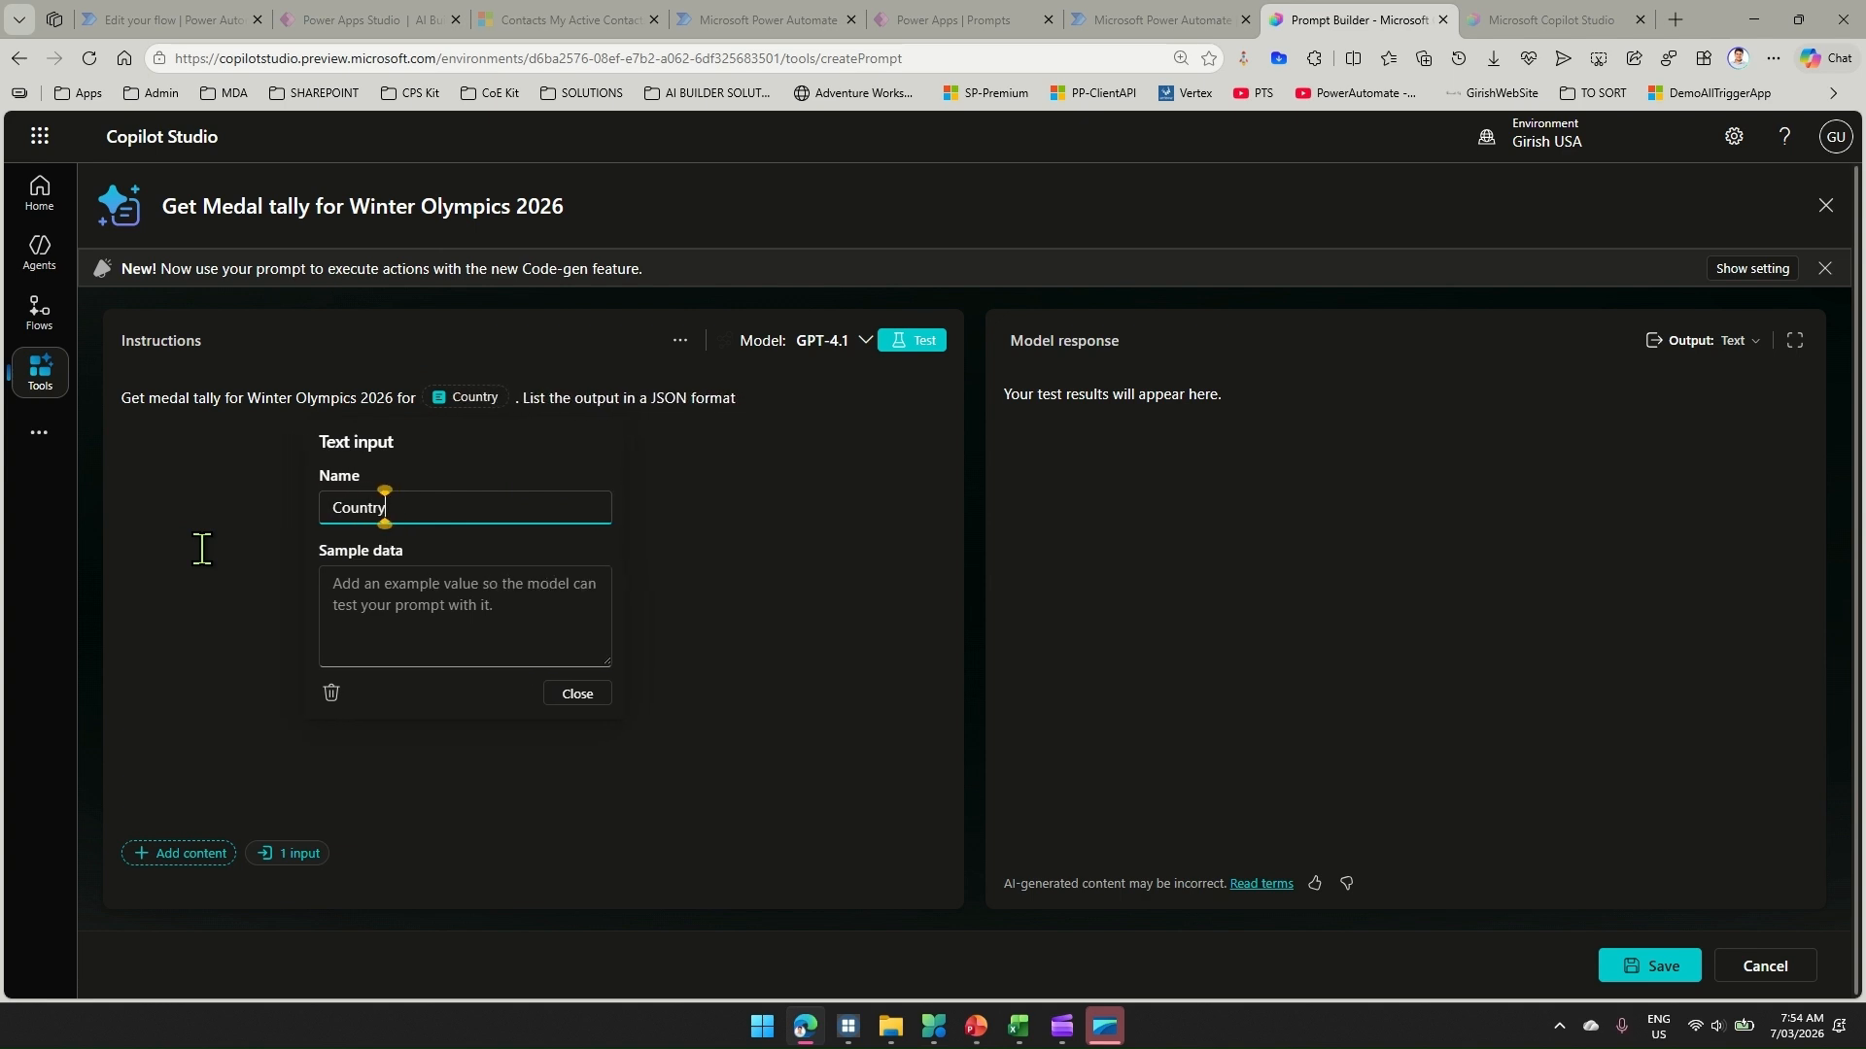
Set the sample data of the Country input to "Norway" and close its settings
{"action": "left_click", "coordinate": [458, 639]}
{"action": "type", "text": "Norway"}
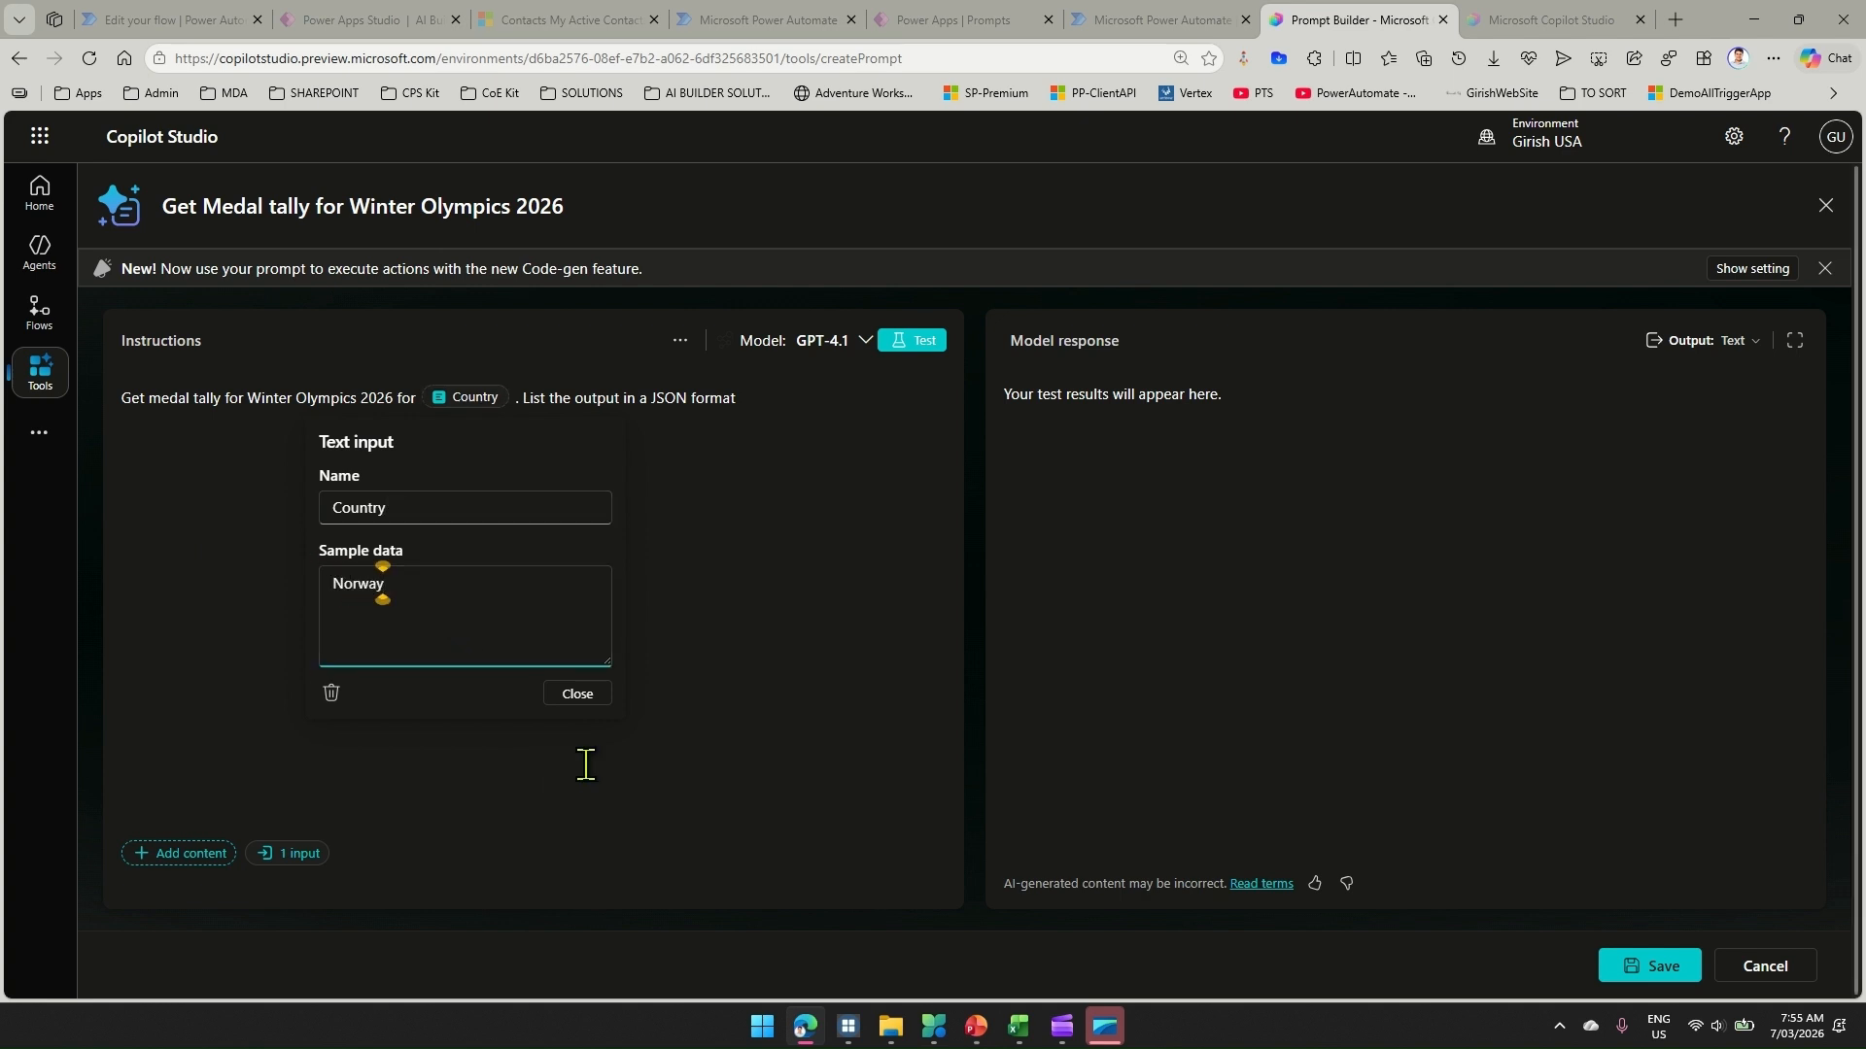
{"action": "left_click", "coordinate": [583, 693]}
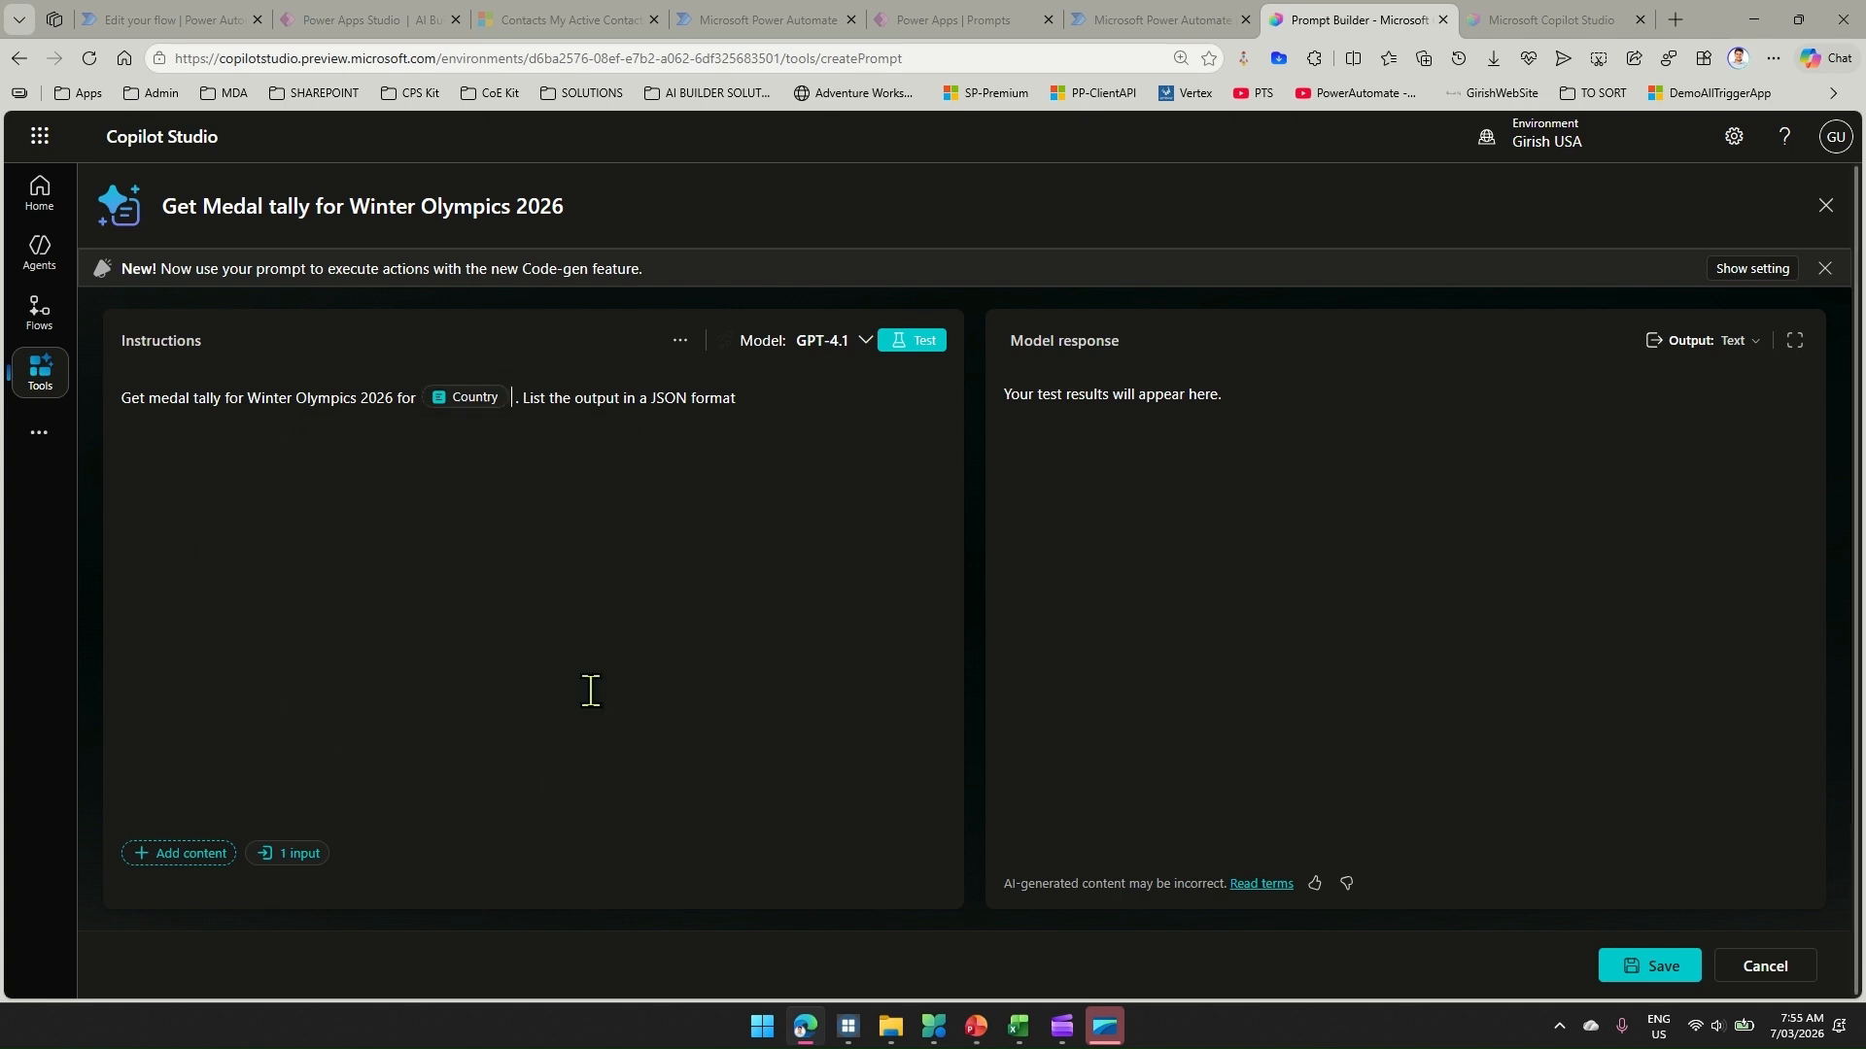
Replace the sentence about JSON format in the instructions with "Output in below format only"
{"action": "left_click", "coordinate": [213, 396]}
{"action": "left_click", "coordinate": [1739, 341]}
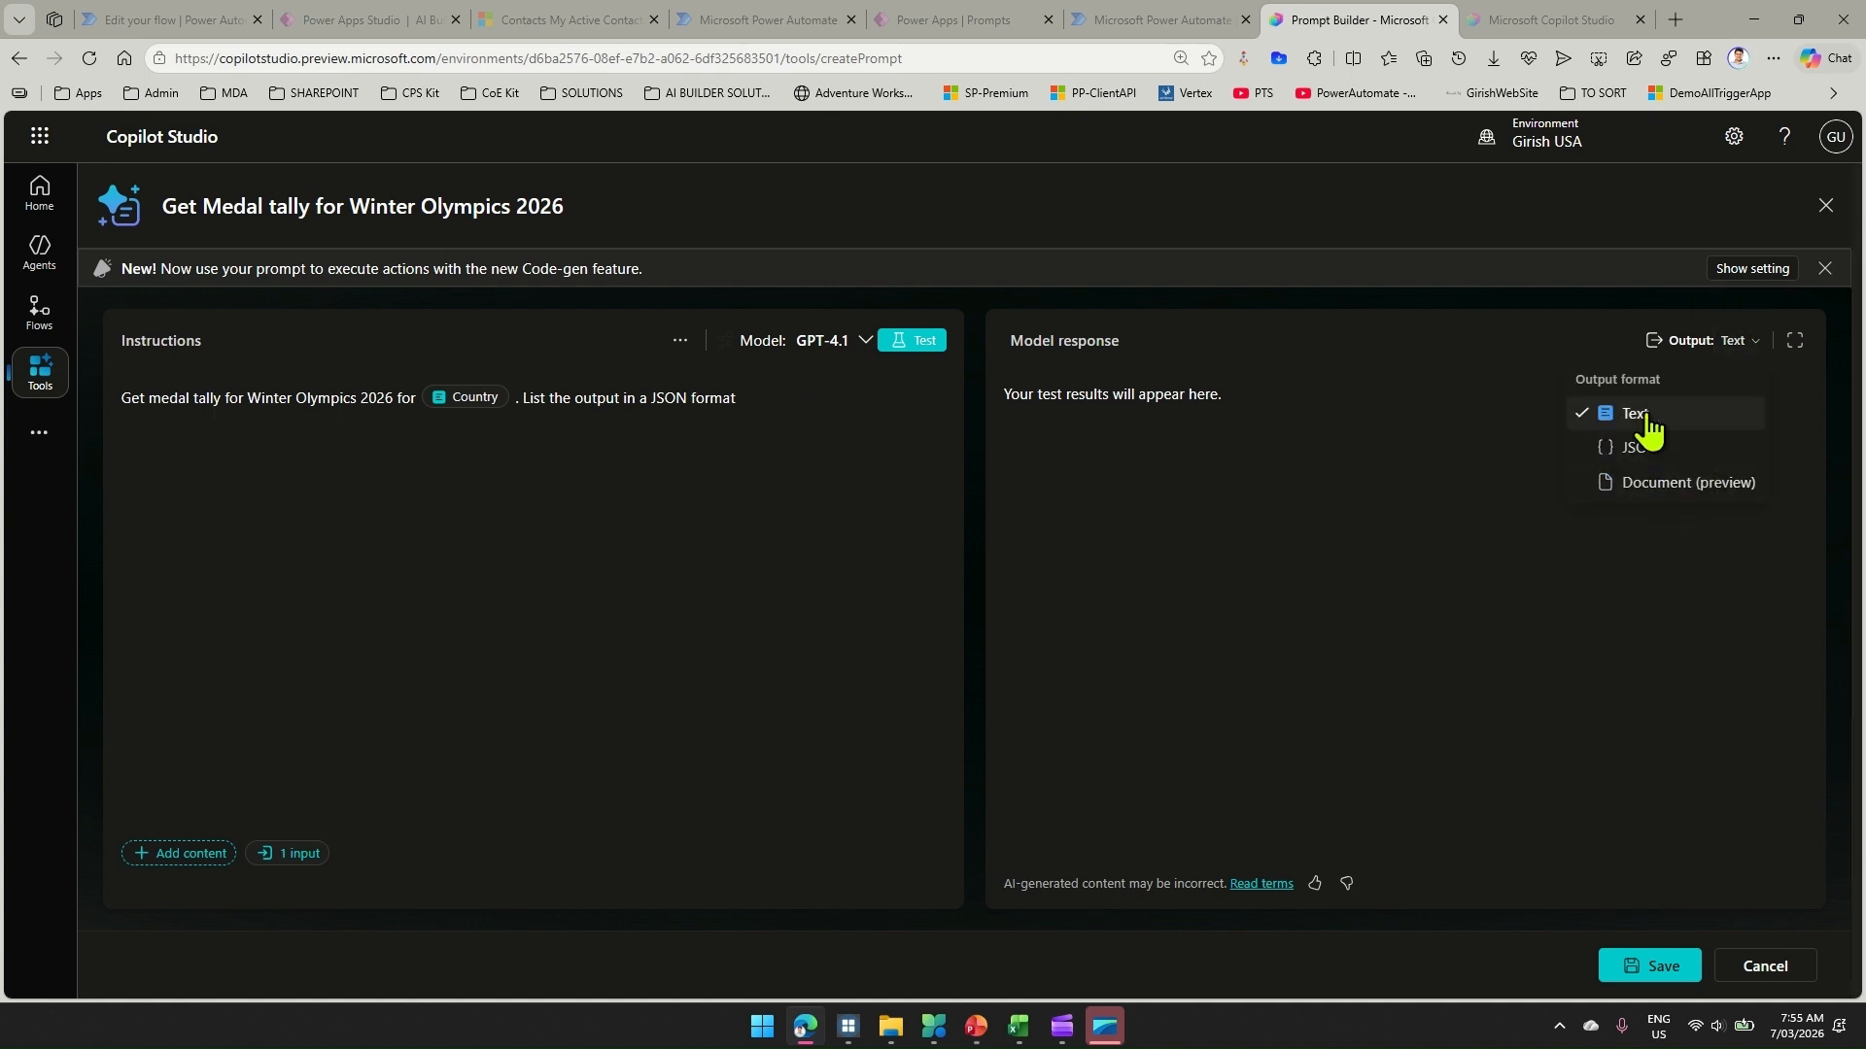
{"action": "left_click", "coordinate": [644, 452]}
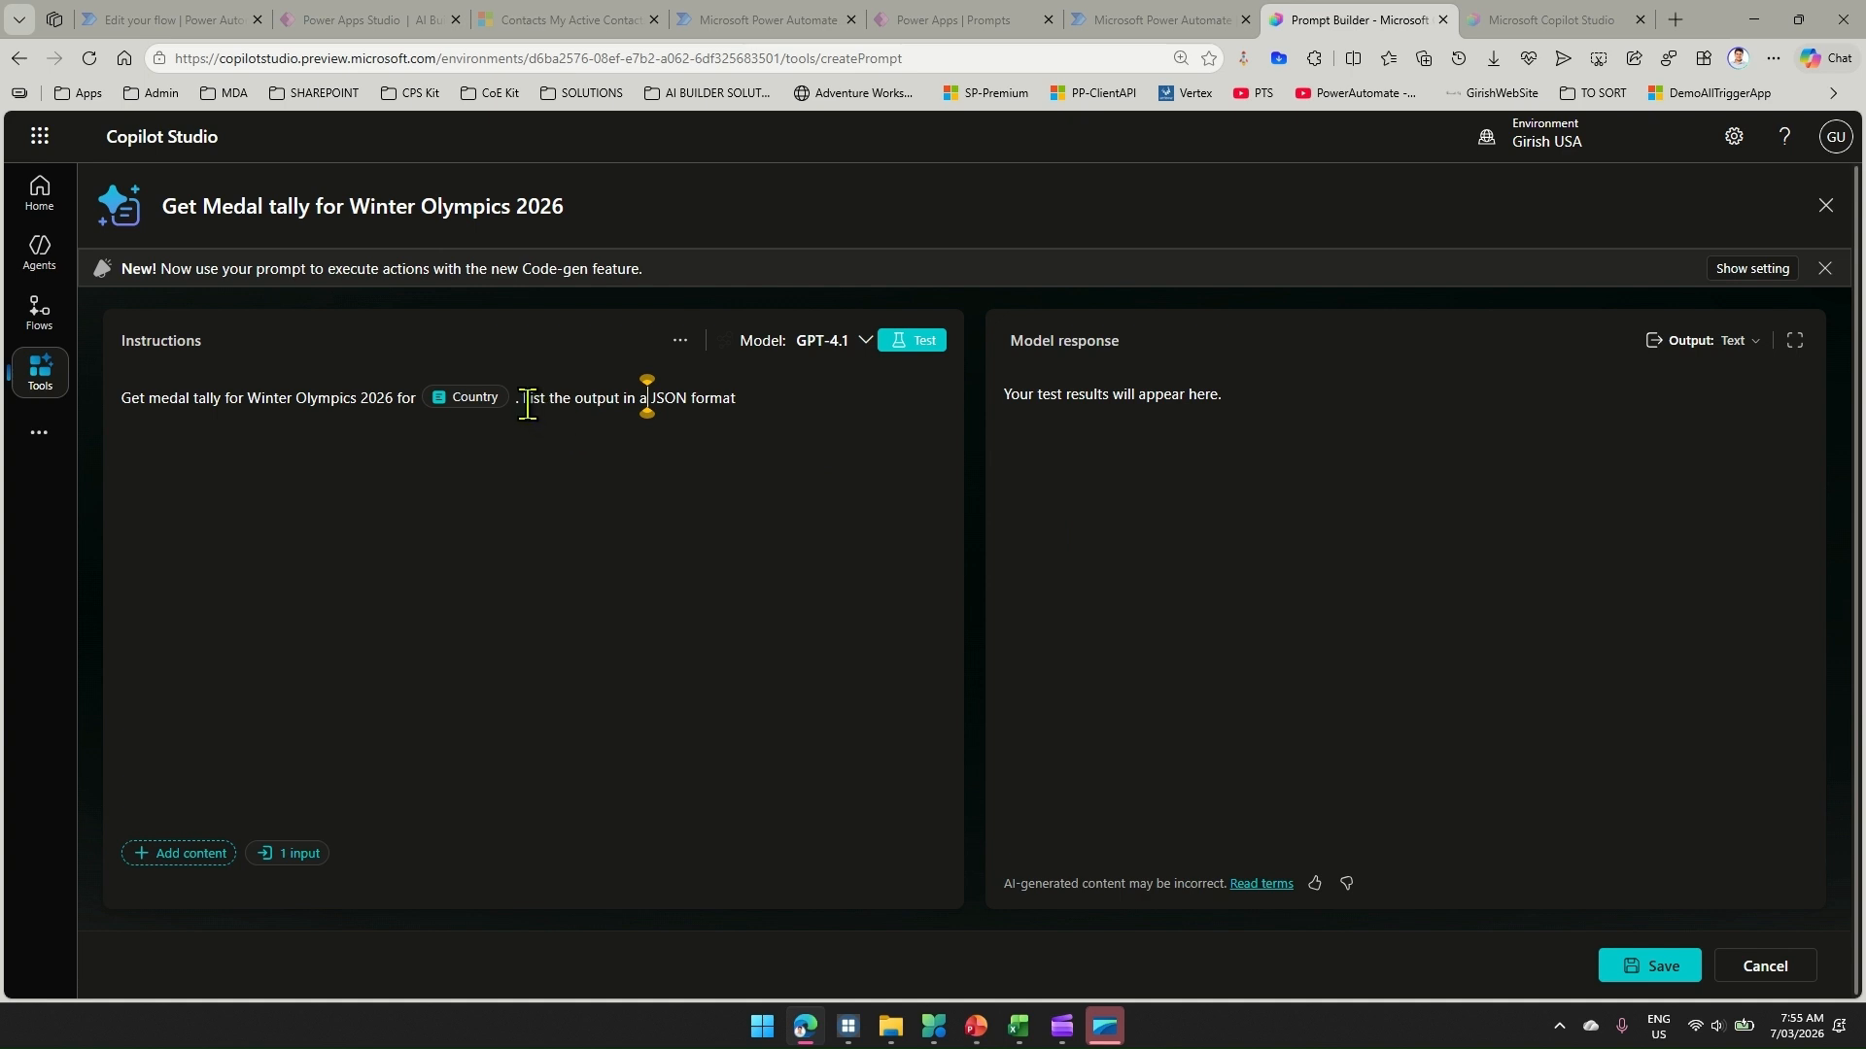
{"action": "left_click_drag", "start_coordinate": [523, 399], "coordinate": [790, 387]}
{"action": "key", "text": "BackSpace"}
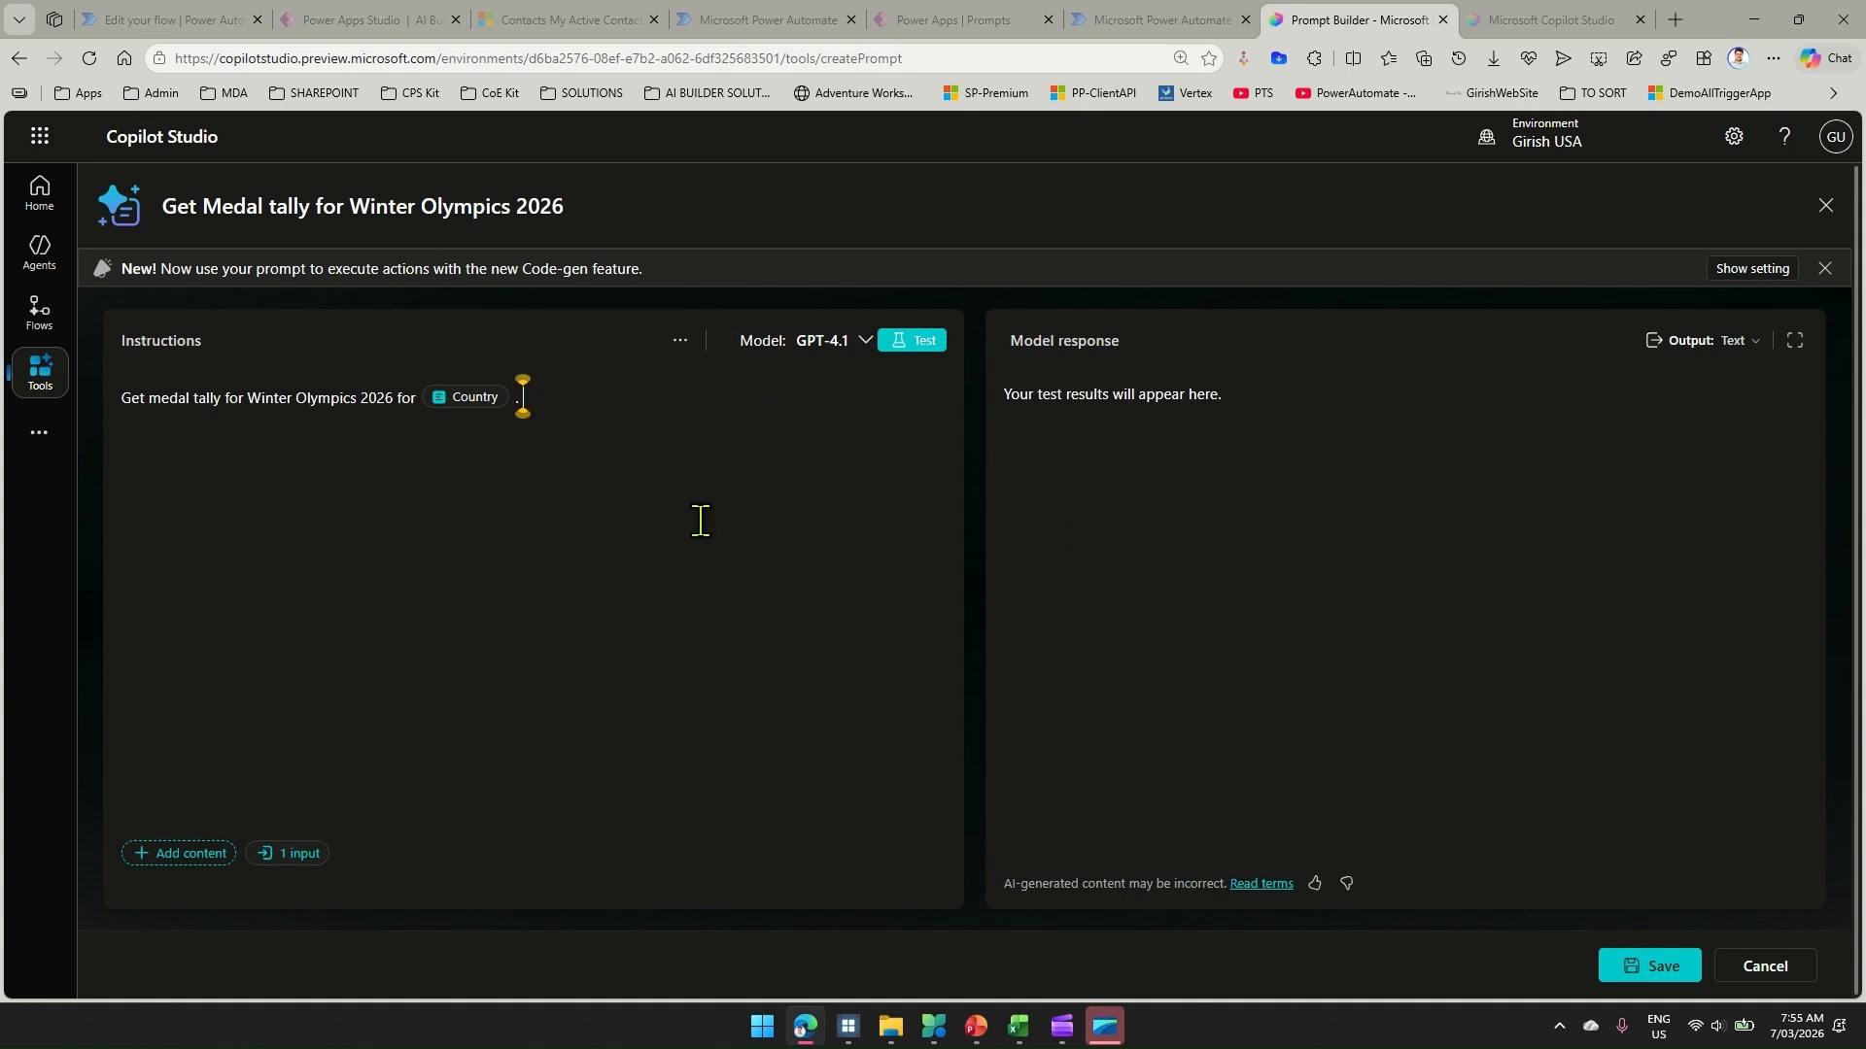
{"action": "type", "text": ". Only Out"}
{"action": "key", "text": "BackSpace"}
{"action": "key", "text": "BackSpace"}
{"action": "key", "text": "BackSpace"}
{"action": "key", "text": "BackSpace"}
{"action": "key", "text": "BackSpace"}
{"action": "key", "text": "BackSpace"}
{"action": "key", "text": "BackSpace"}
{"action": "key", "text": "BackSpace"}
{"action": "type", "text": "Output in below for"}
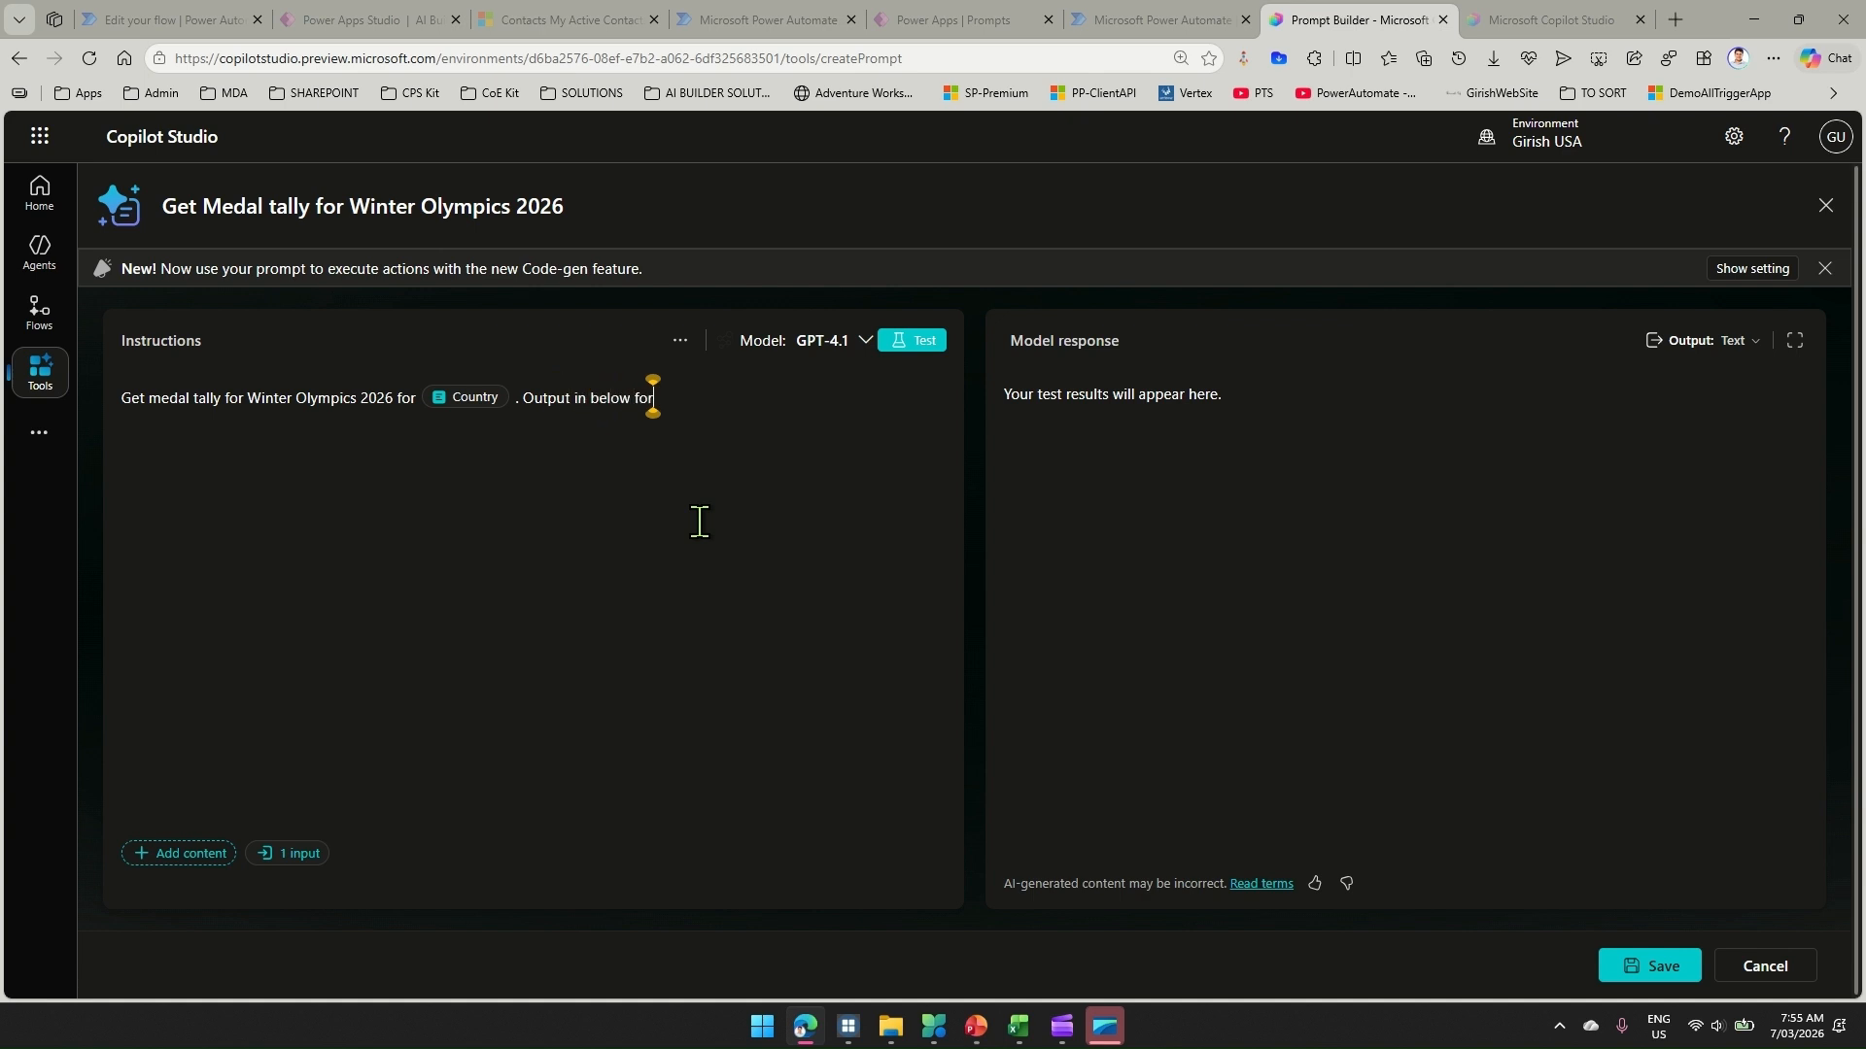
{"action": "type", "text": "mat only"}
Add the output format line "Country: Gold (count) | Silver (count) | Bronze (count)" below the first instruction line
{"action": "key", "text": "Return"}
{"action": "type", "text": "Country: Gol"}
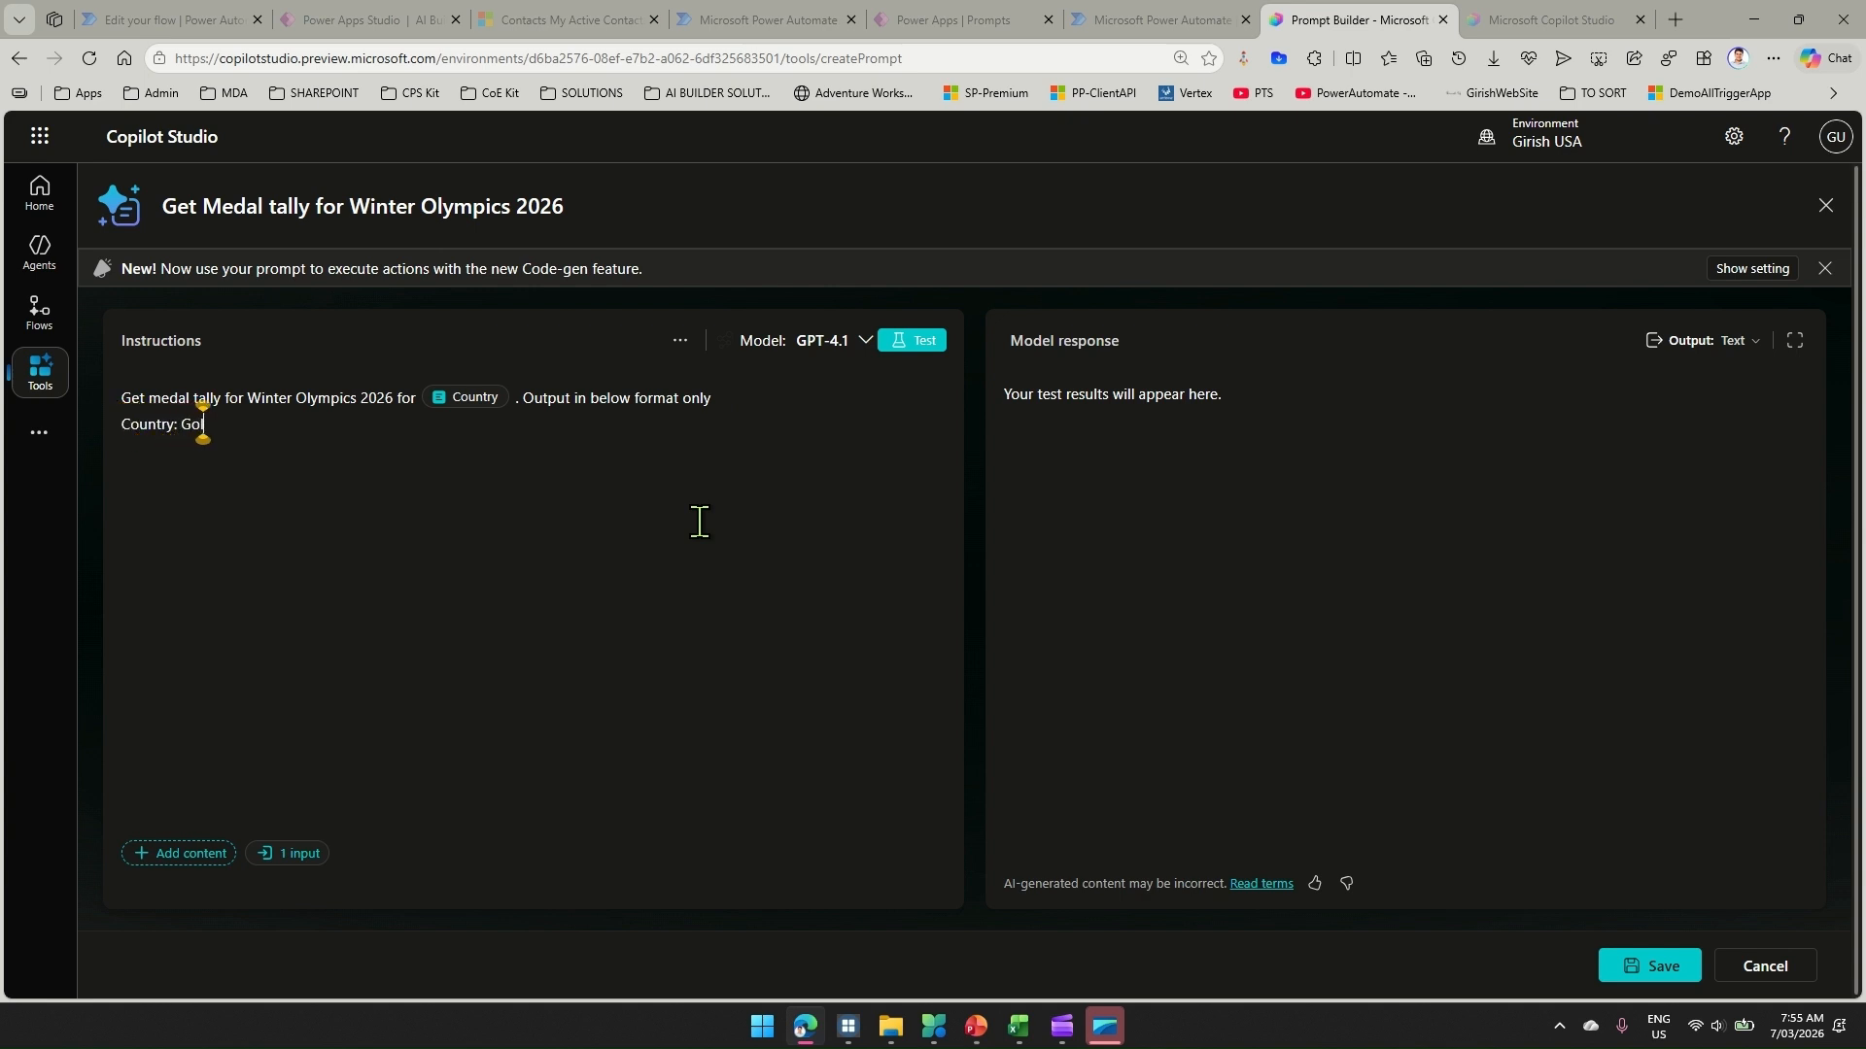
{"action": "type", "text": "d"}
{"action": "type", "text": "(count) | Silver (count)"}
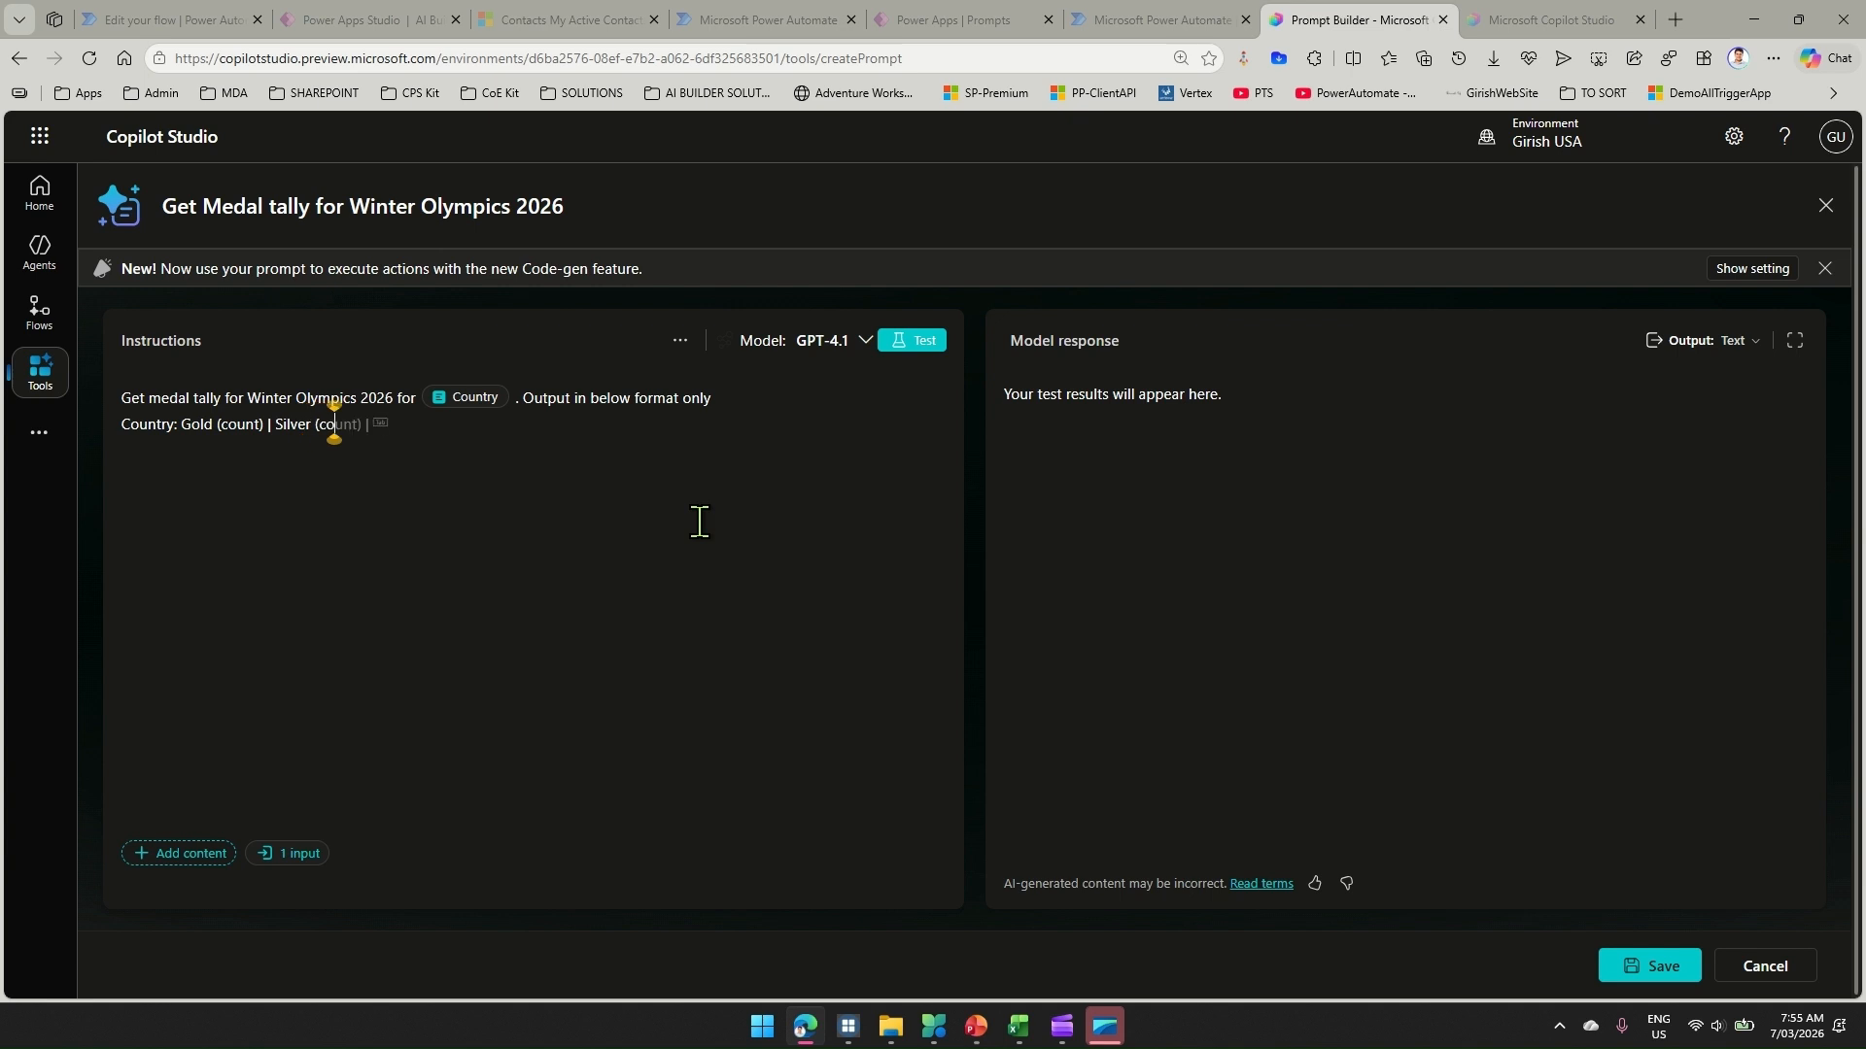
{"action": "type", "text": " | Bronze"}
{"action": "key", "text": "Tab"}
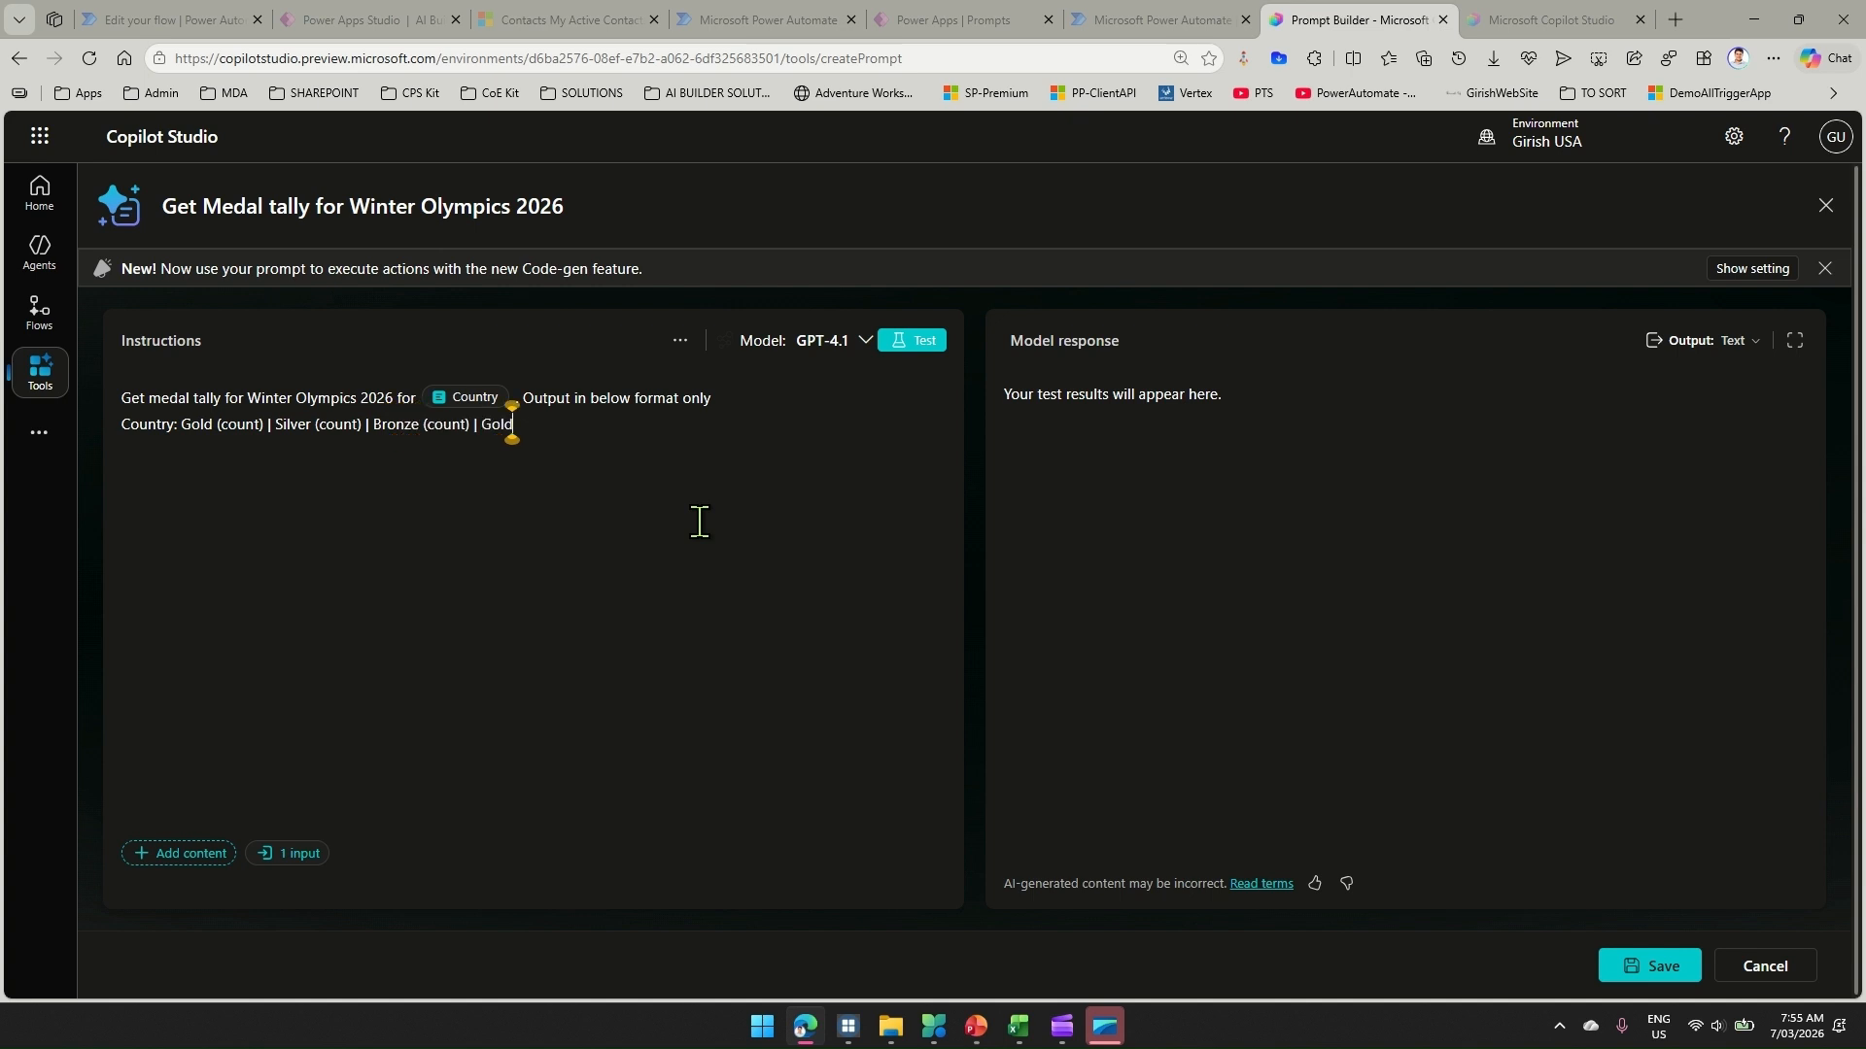
{"action": "key", "text": "BackSpace"}
{"action": "key", "text": "BackSpace"}
{"action": "key", "text": "BackSpace"}
{"action": "key", "text": "BackSpace"}
{"action": "key", "text": "BackSpace"}
{"action": "key", "text": "BackSpace"}
{"action": "key", "text": "BackSpace"}
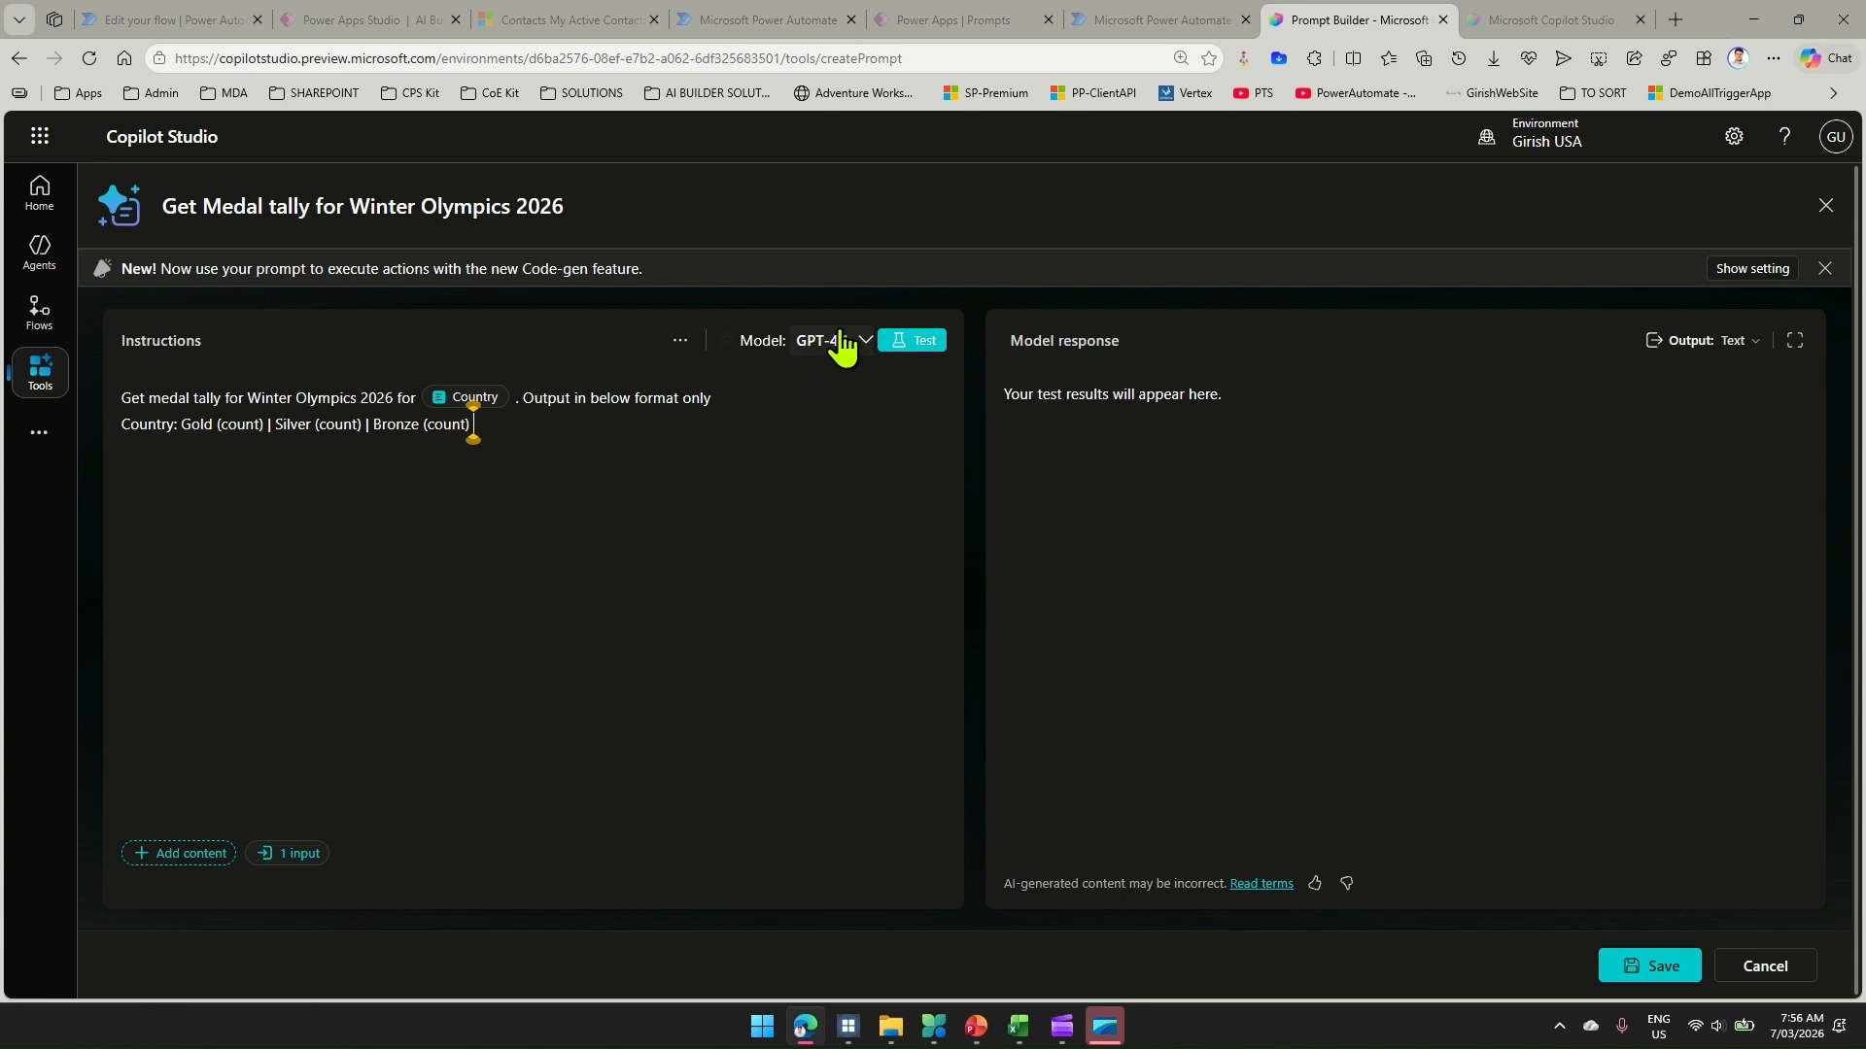
Look through the available models and test the prompt with GPT-4.1
{"action": "left_click", "coordinate": [862, 354]}
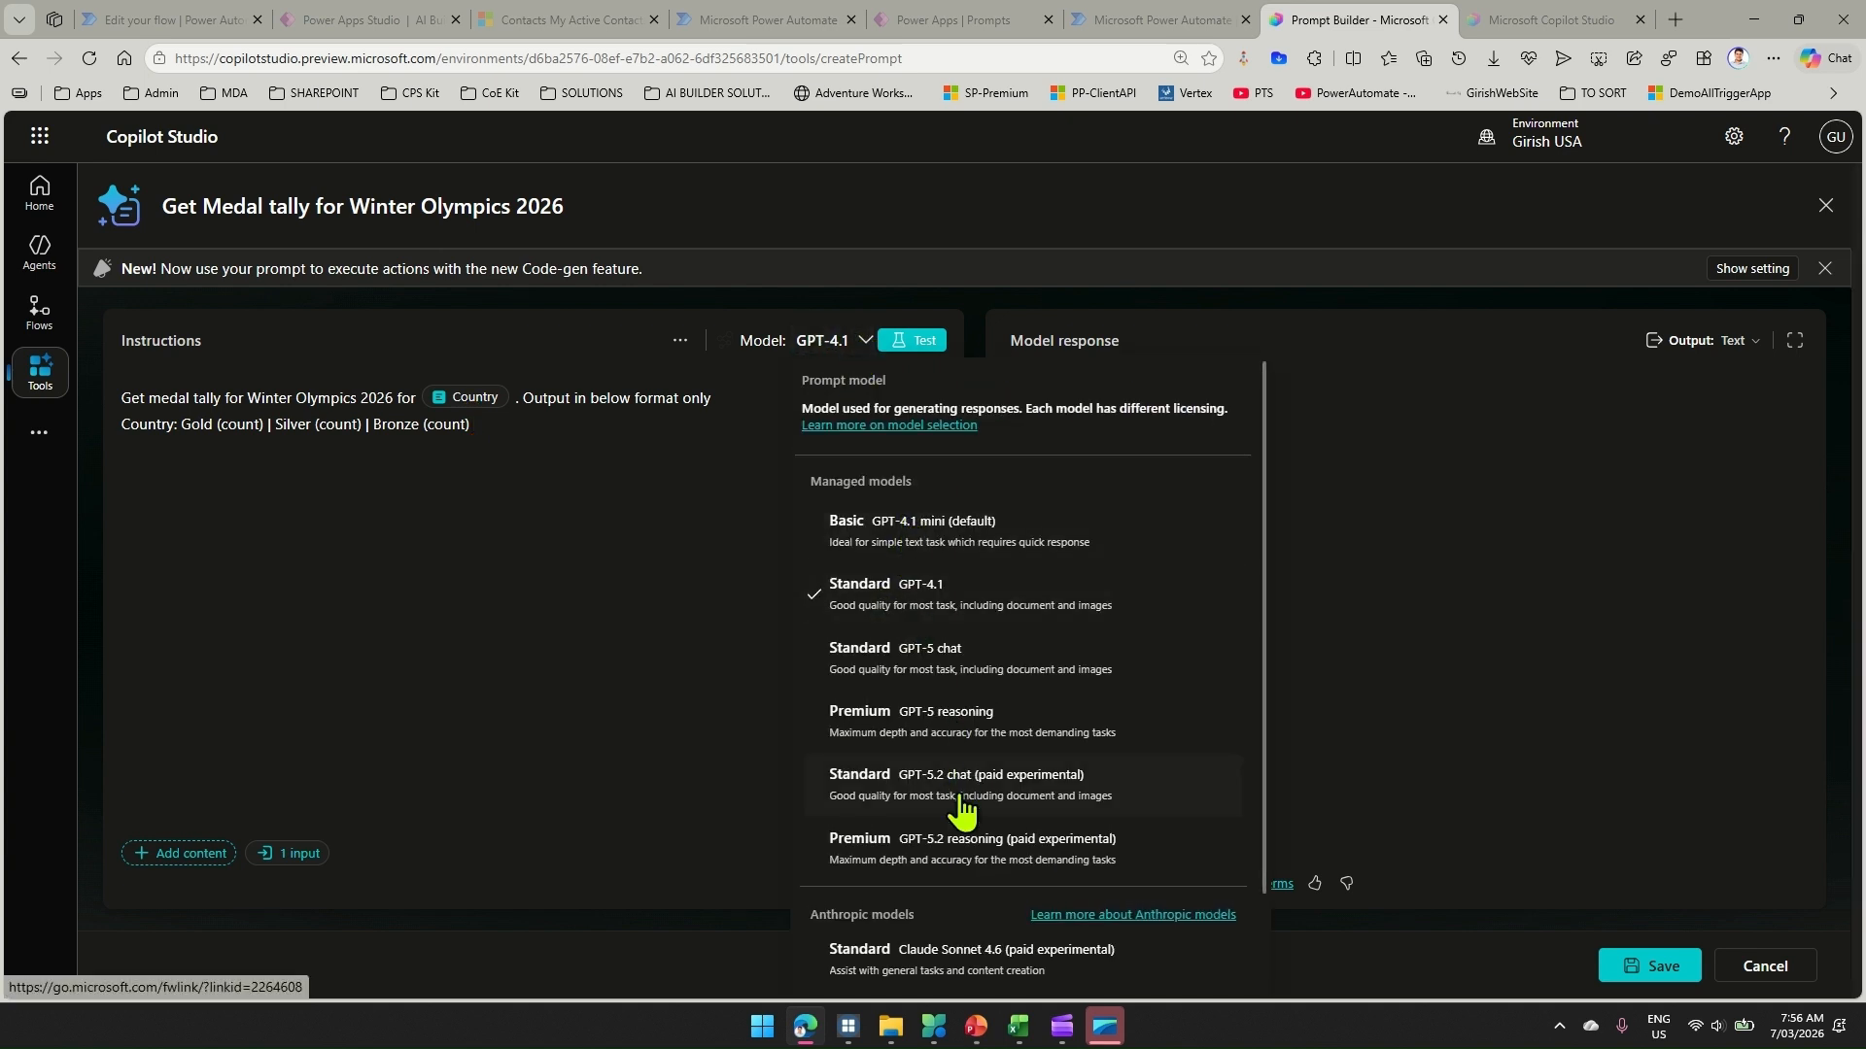
{"action": "scroll", "coordinate": [962, 816], "scroll_direction": "down", "scroll_amount": 1}
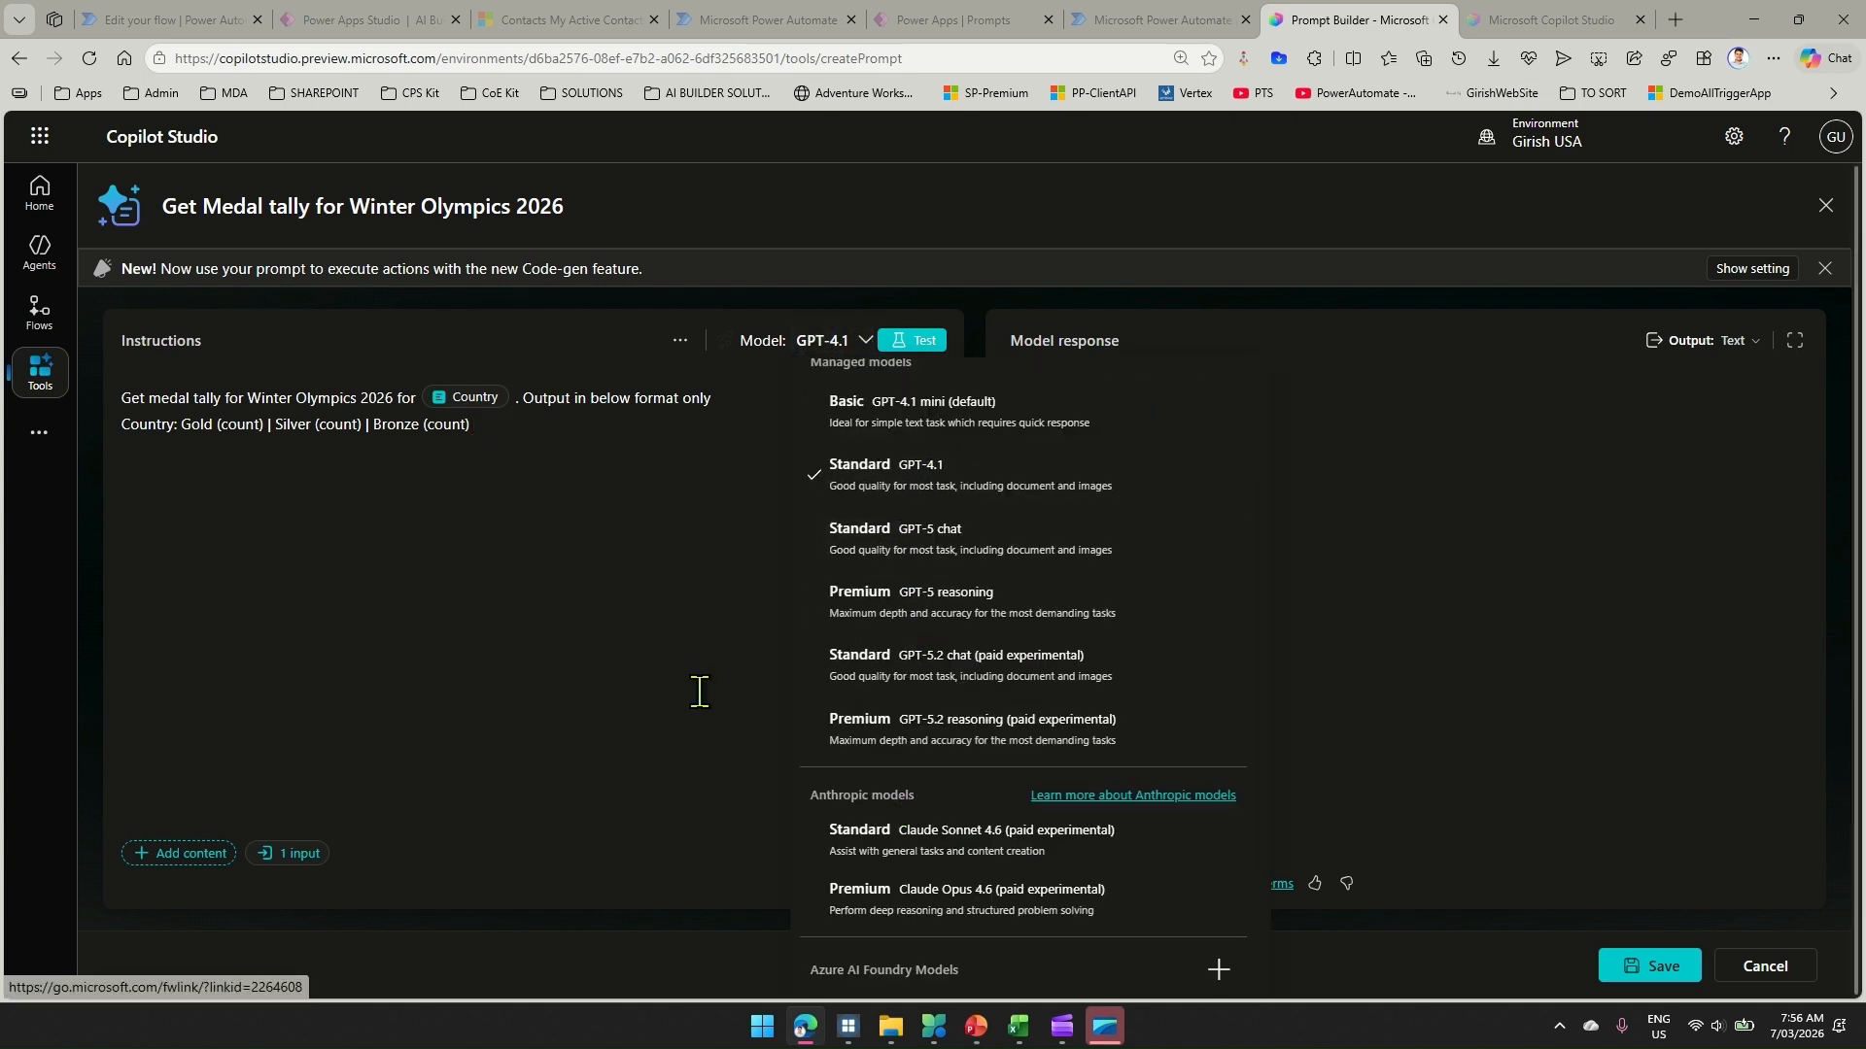
{"action": "left_click", "coordinate": [918, 352]}
{"action": "left_click", "coordinate": [918, 351]}
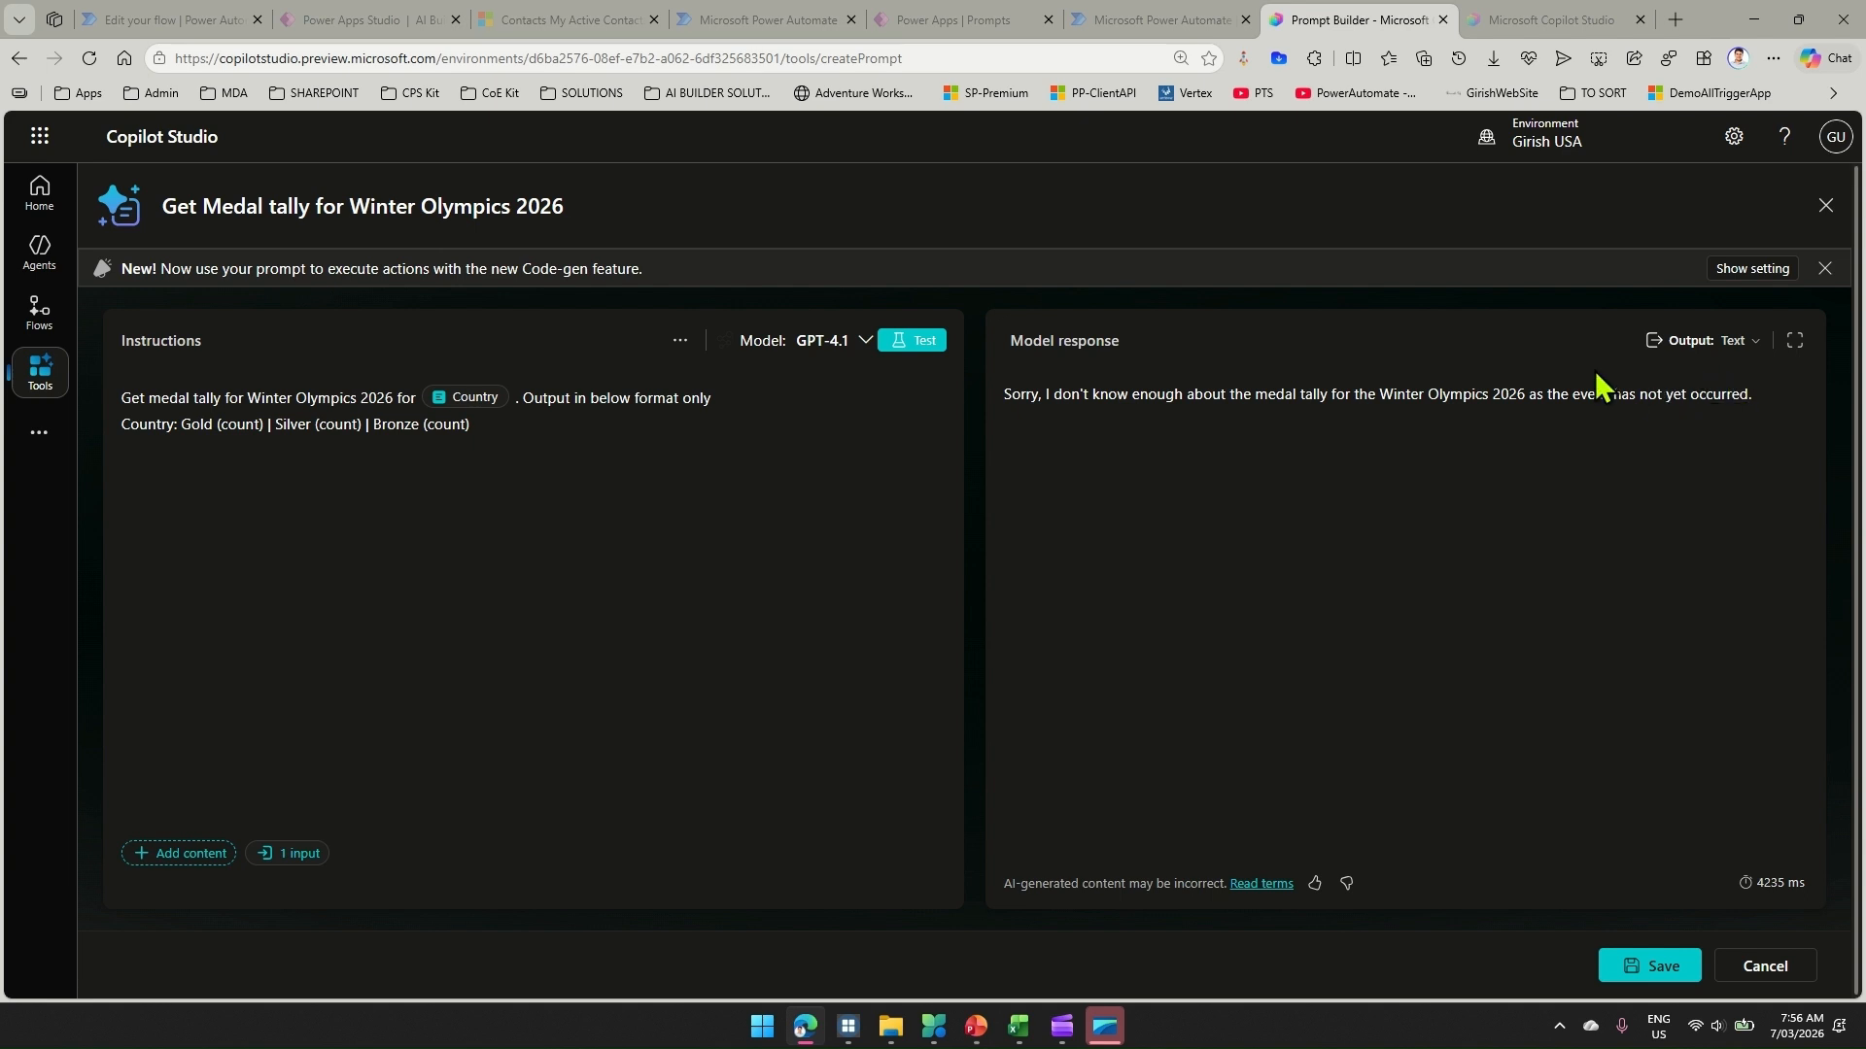
Switch the prompt's model to GPT-5 chat and test the prompt again
{"action": "left_click", "coordinate": [854, 342]}
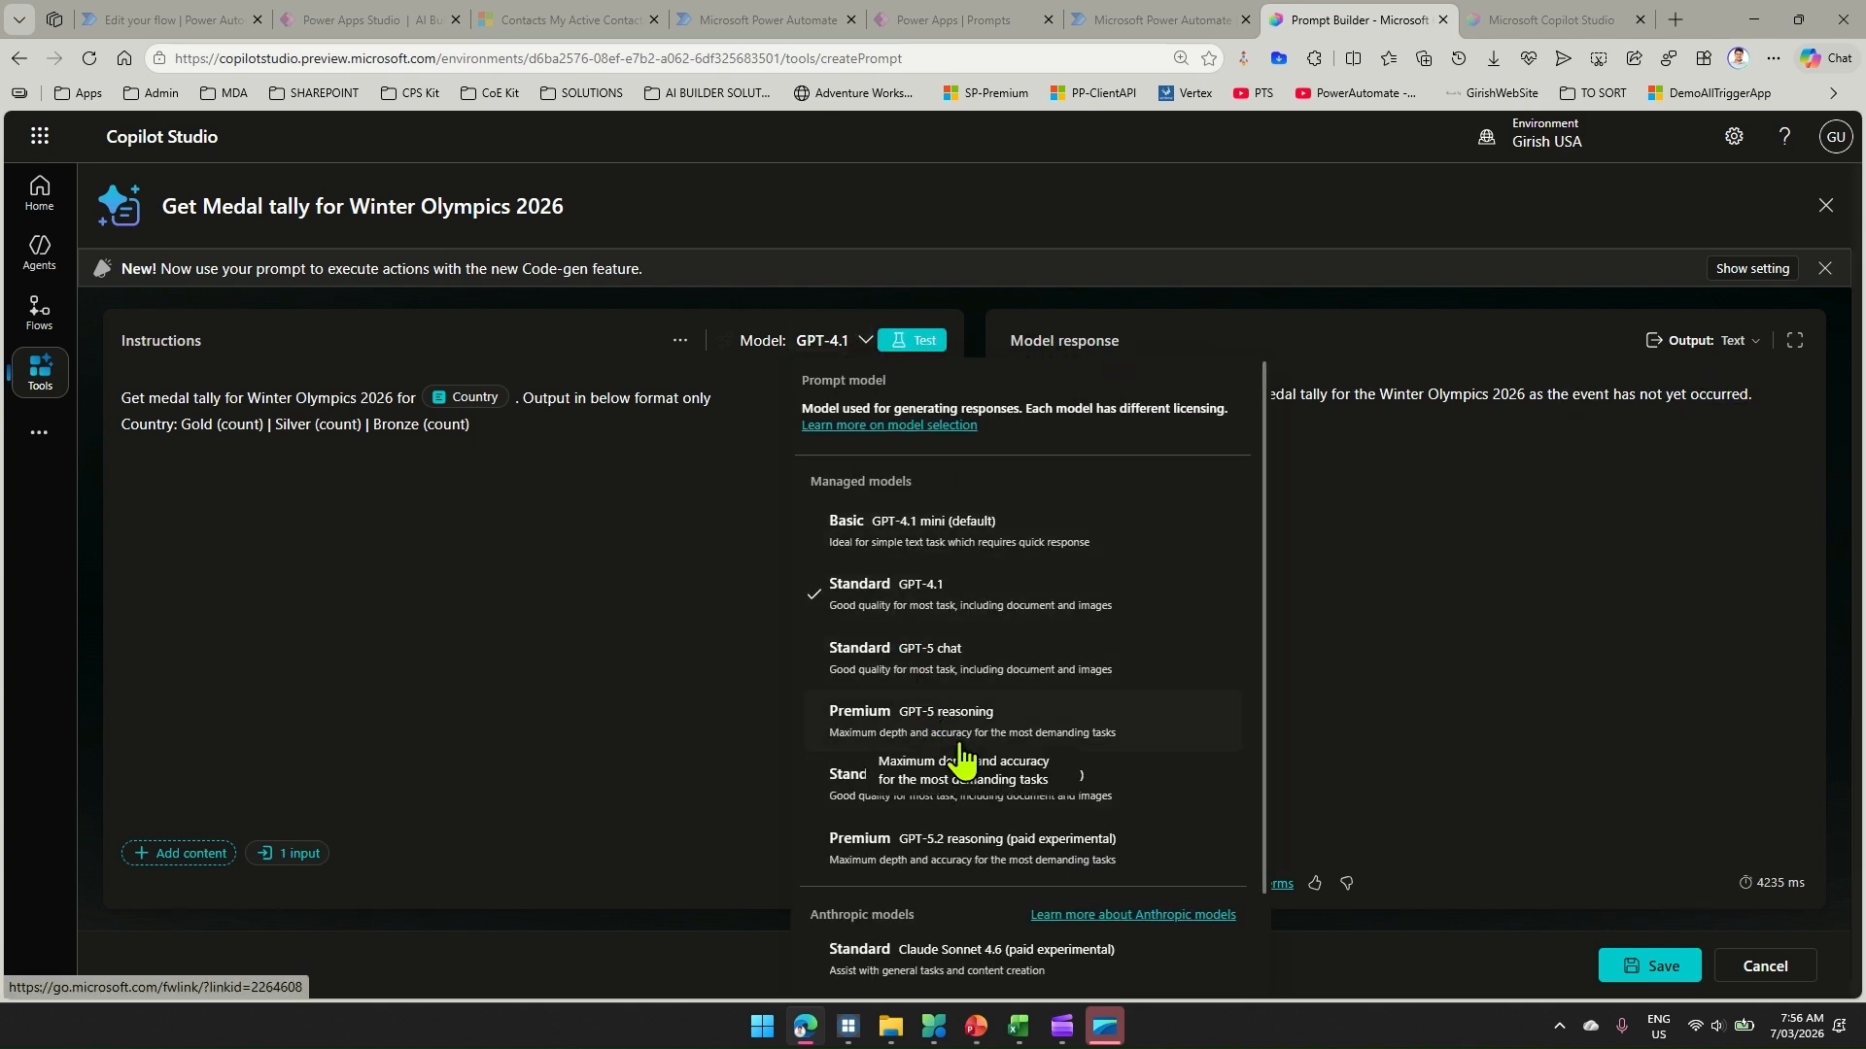
{"action": "left_click", "coordinate": [947, 663]}
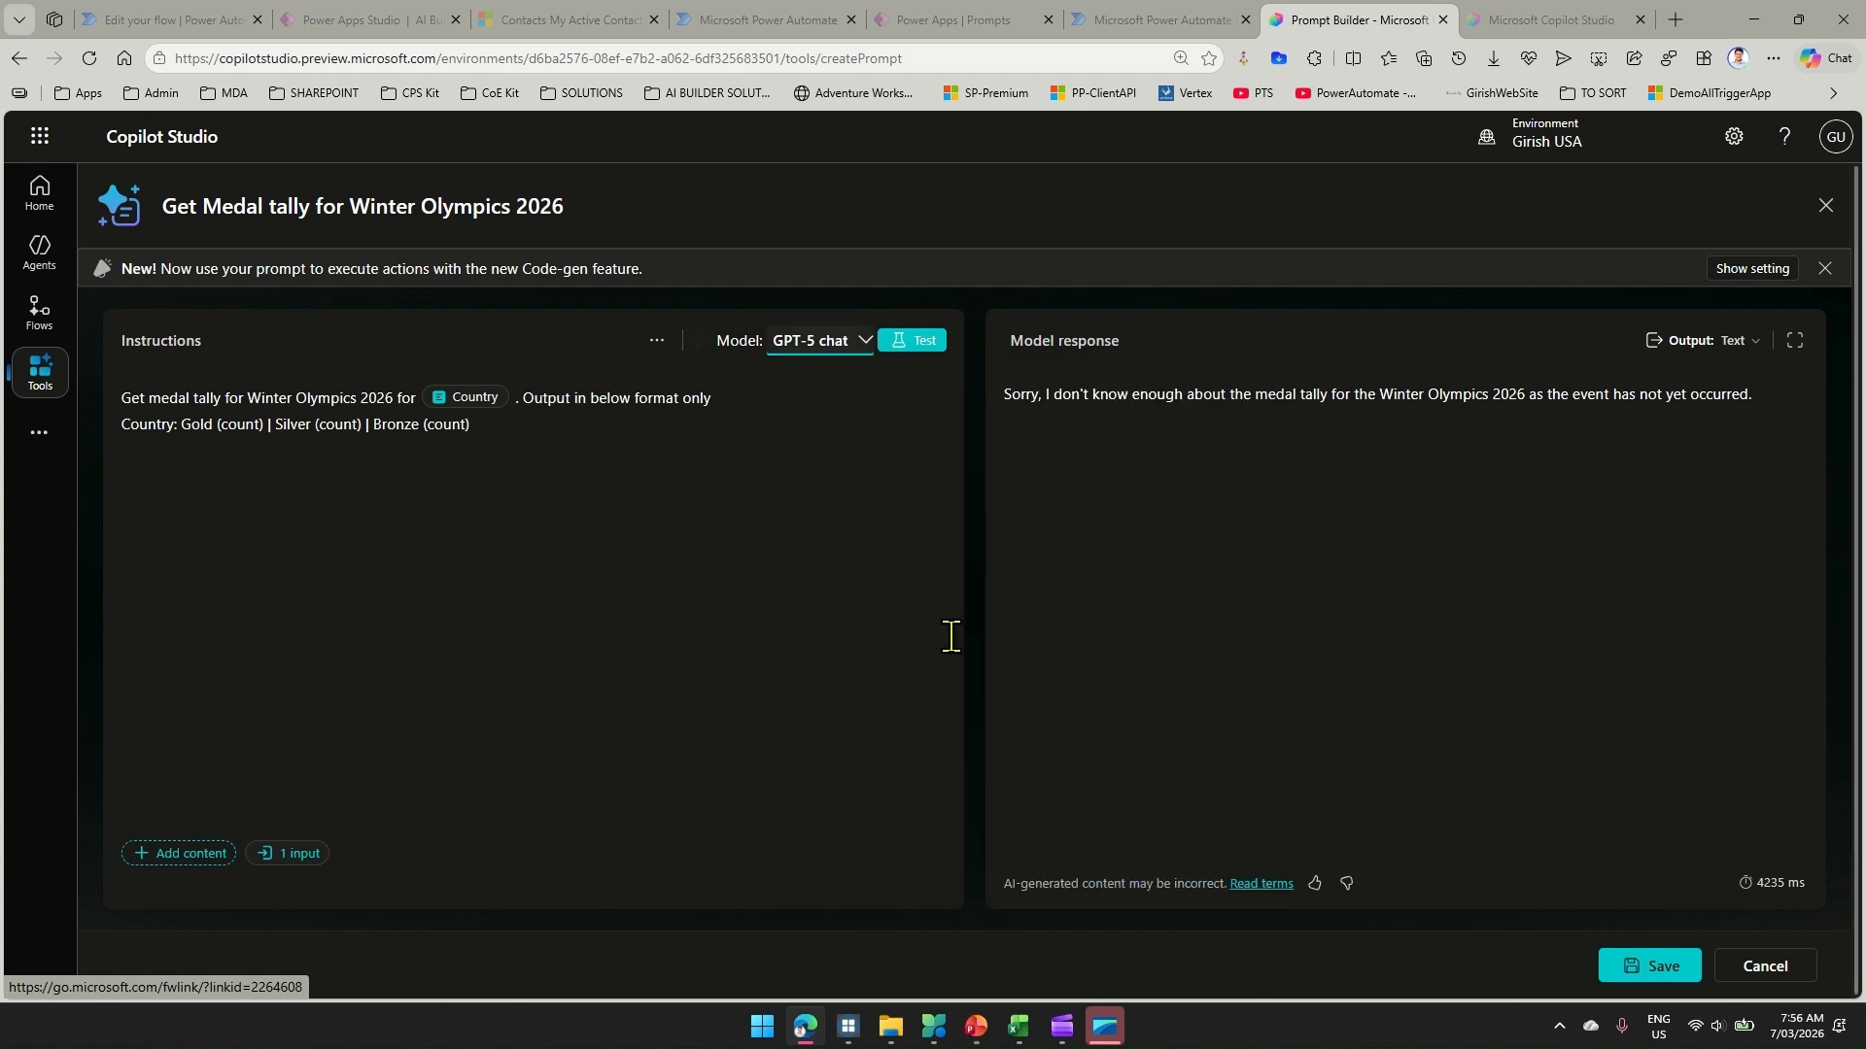
{"action": "left_click", "coordinate": [898, 342]}
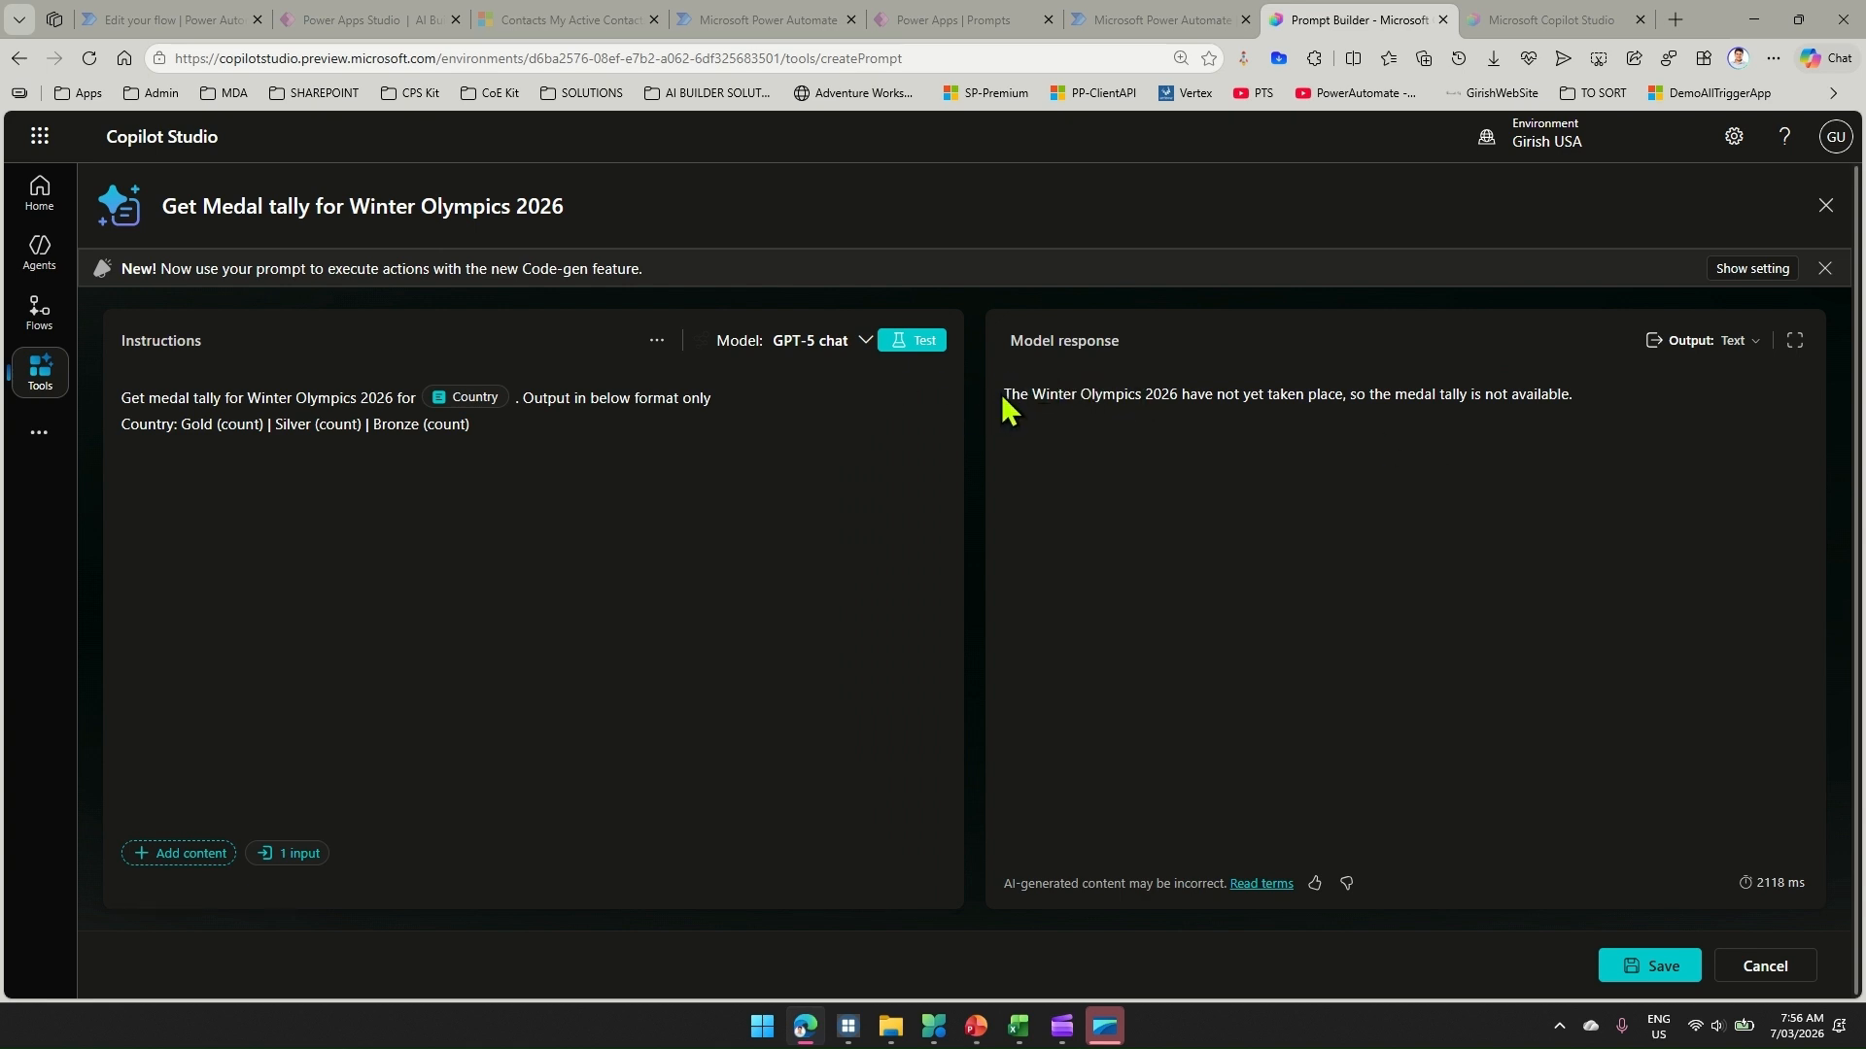
{"action": "left_click_drag", "start_coordinate": [1001, 394], "coordinate": [1288, 394]}
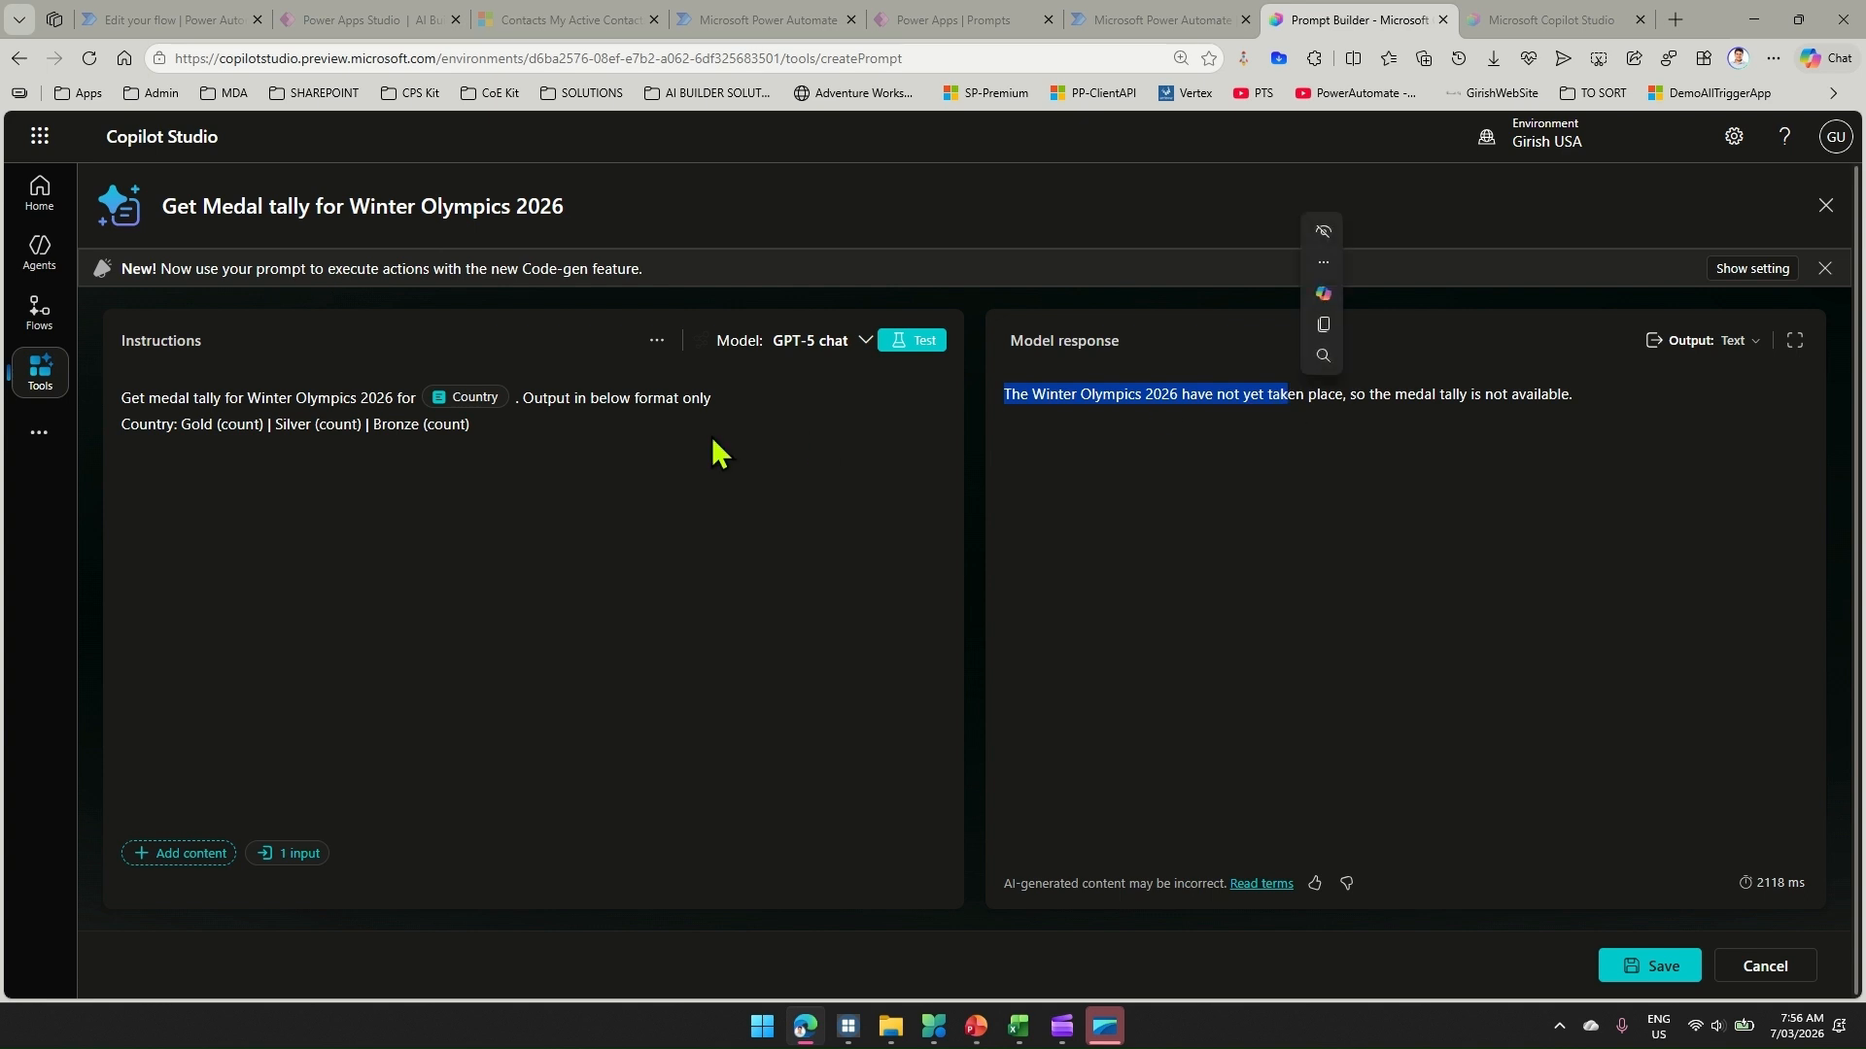
Change the year in the instructions to 2022 and test the prompt
{"action": "left_click", "coordinate": [390, 398]}
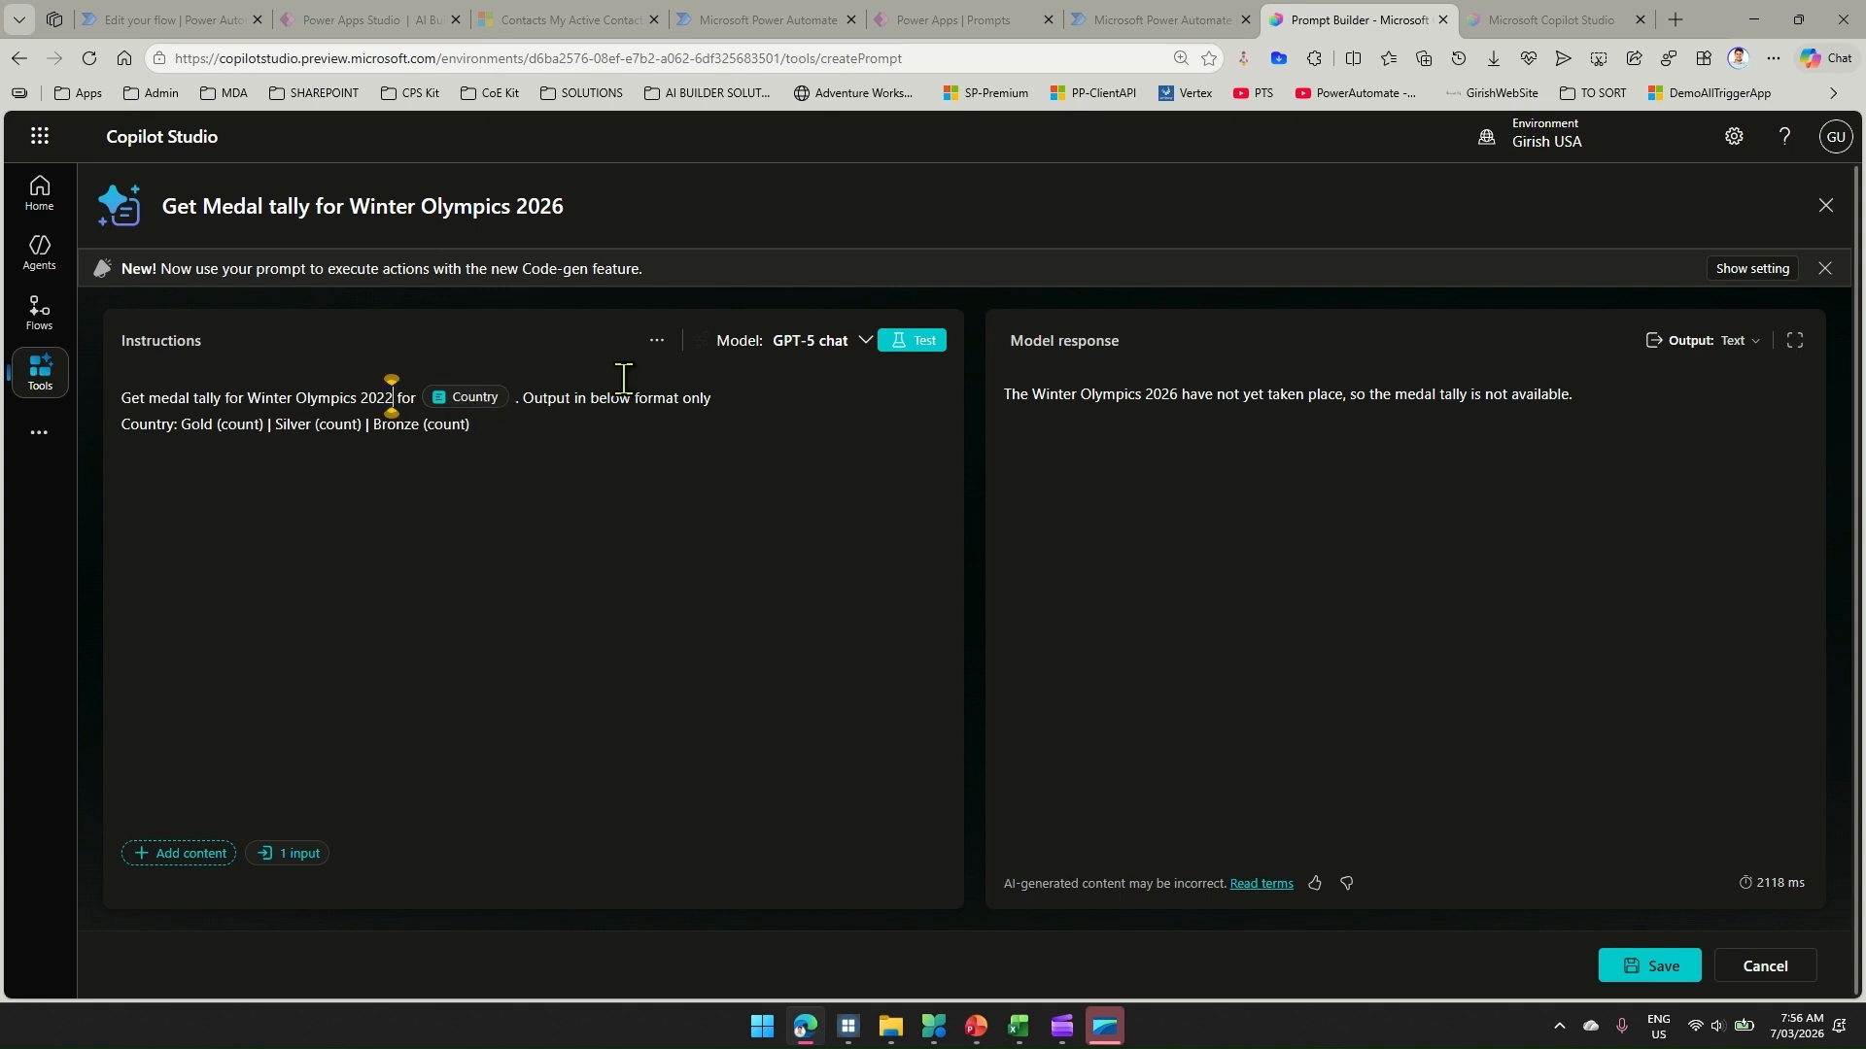
{"action": "left_click", "coordinate": [923, 342]}
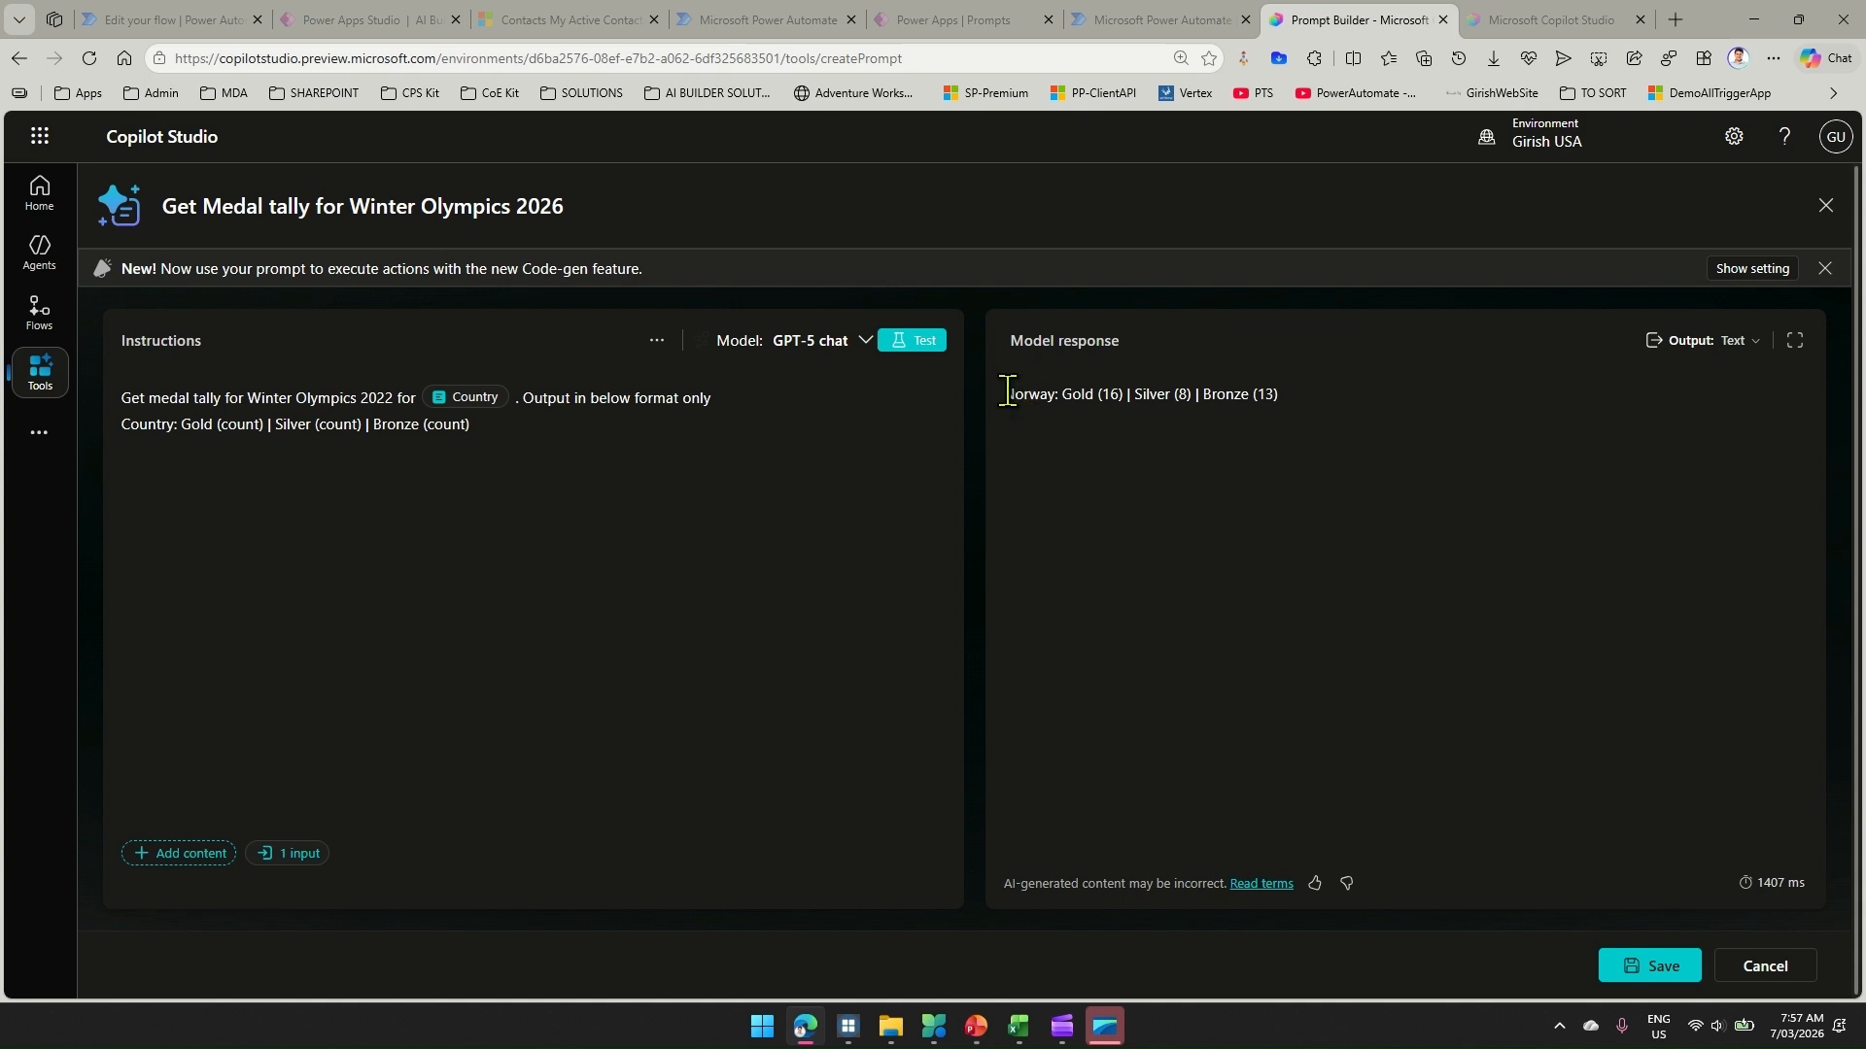
{"action": "left_click_drag", "start_coordinate": [1004, 393], "coordinate": [1309, 414]}
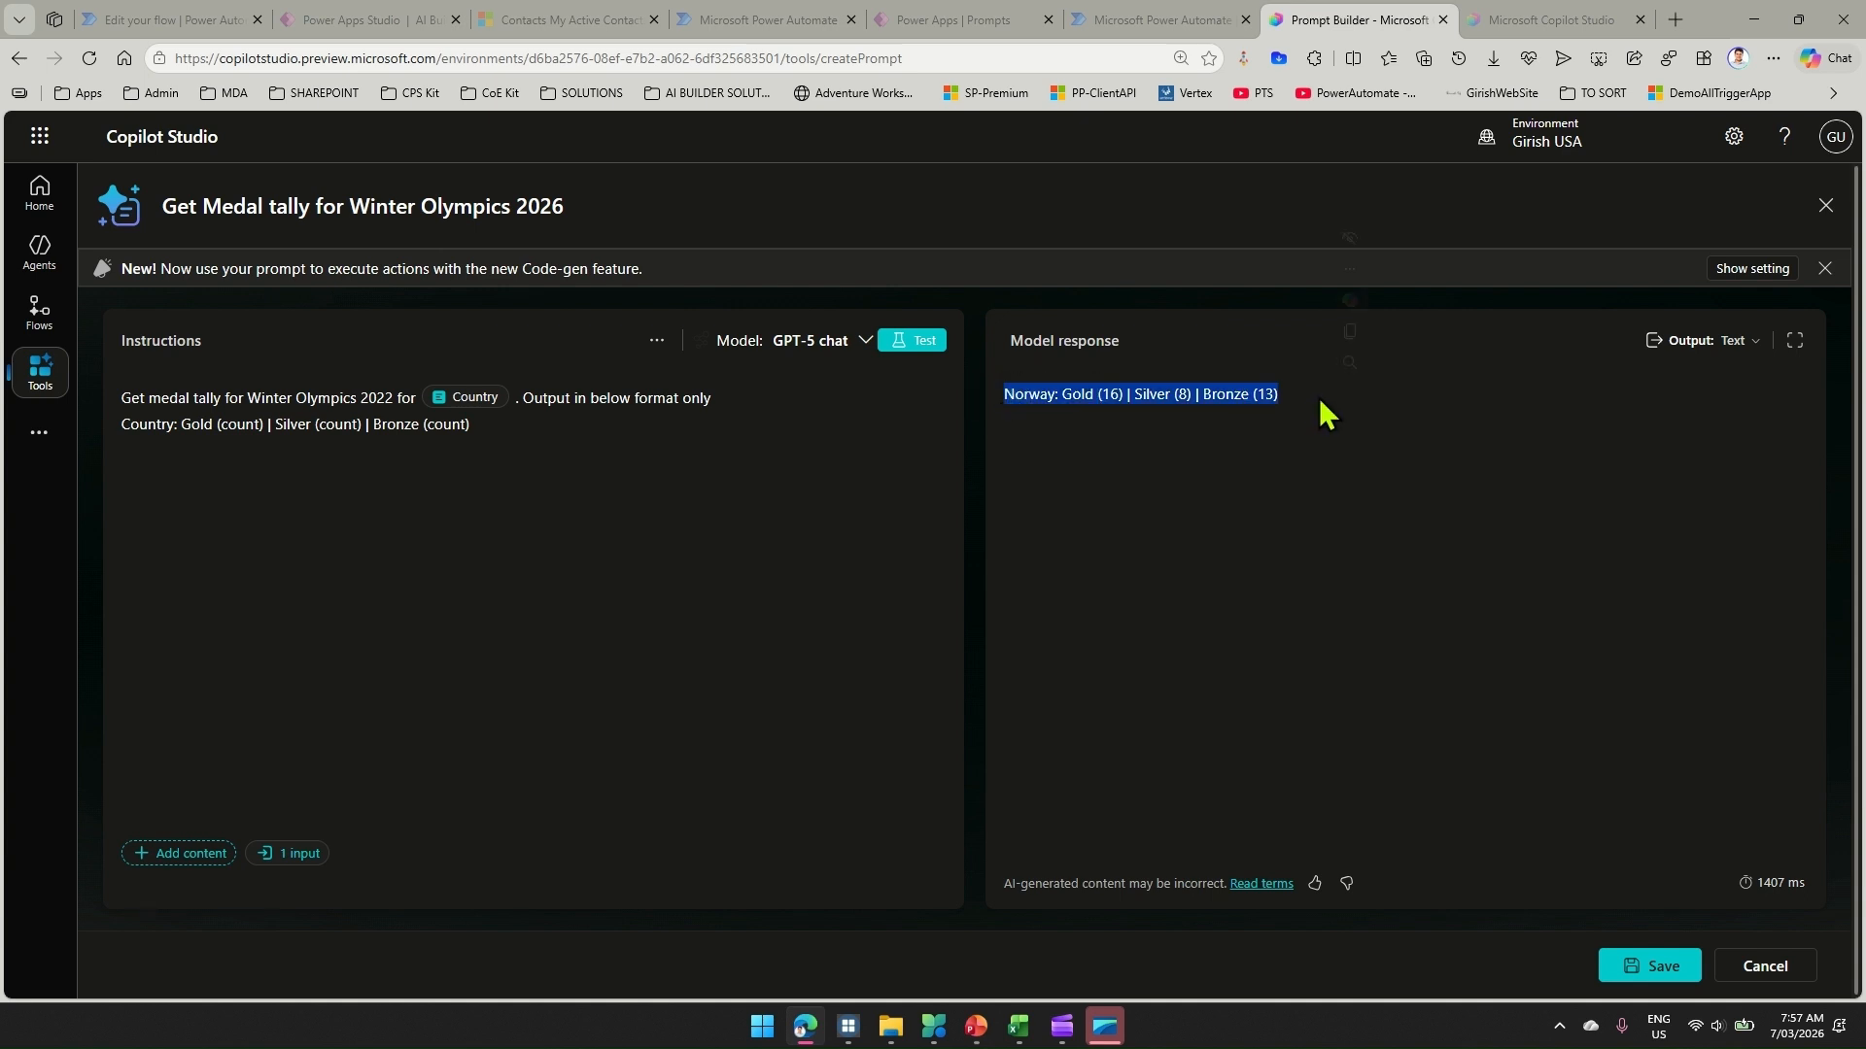
{"action": "left_click", "coordinate": [1064, 393]}
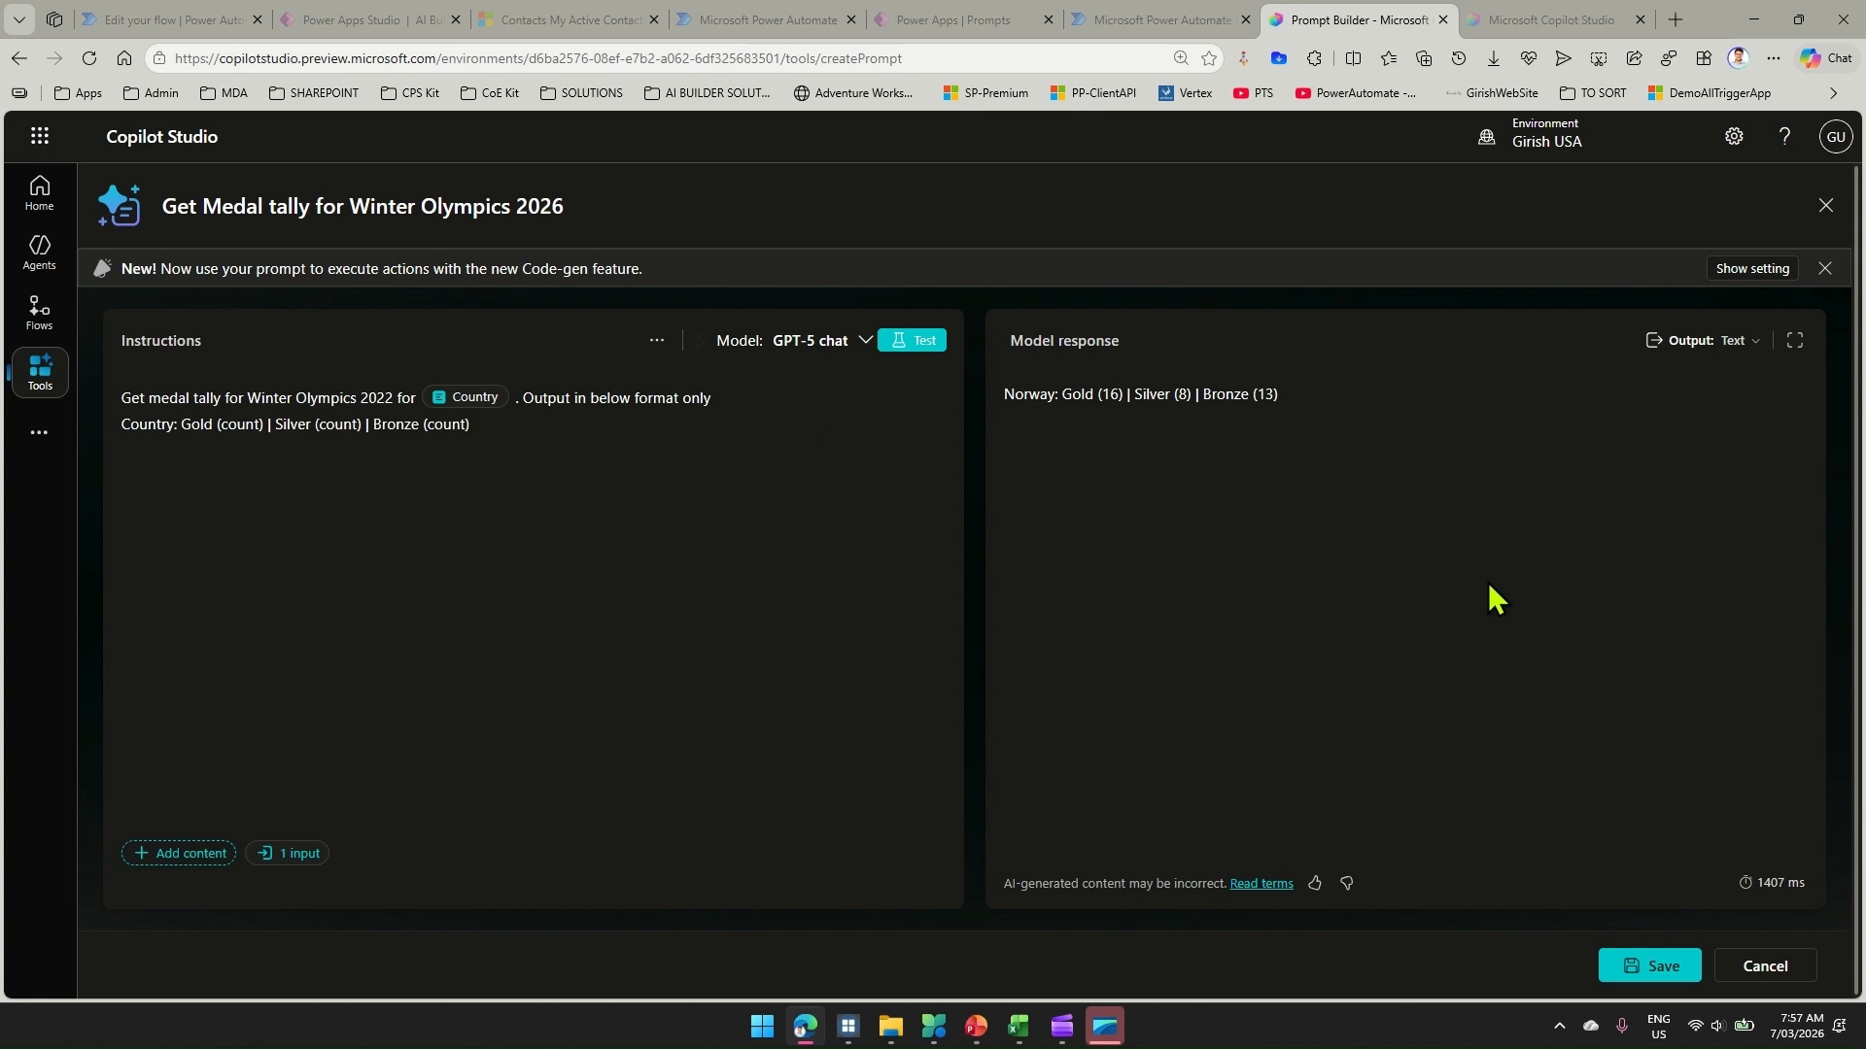
Rename the prompt as "Get Medal tally for Winter Olympics 2022" and save it
{"action": "left_click", "coordinate": [584, 206]}
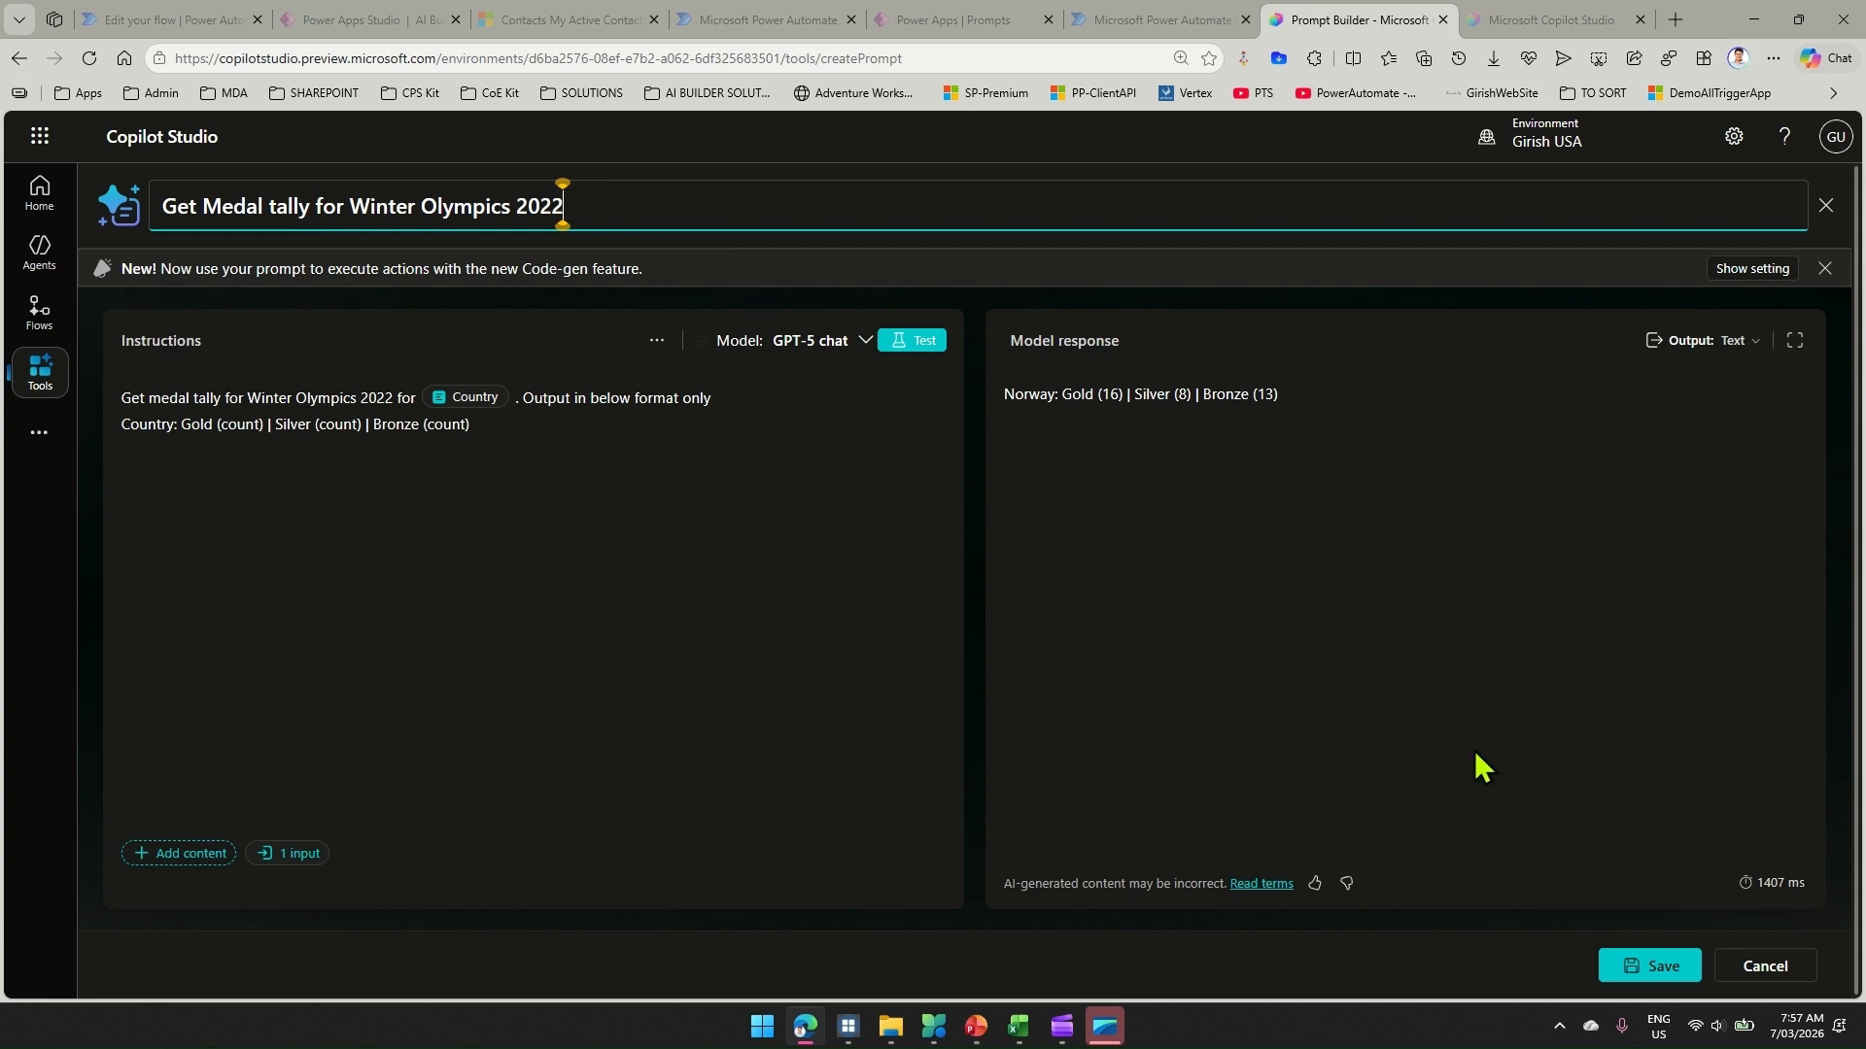
{"action": "left_click", "coordinate": [1659, 950]}
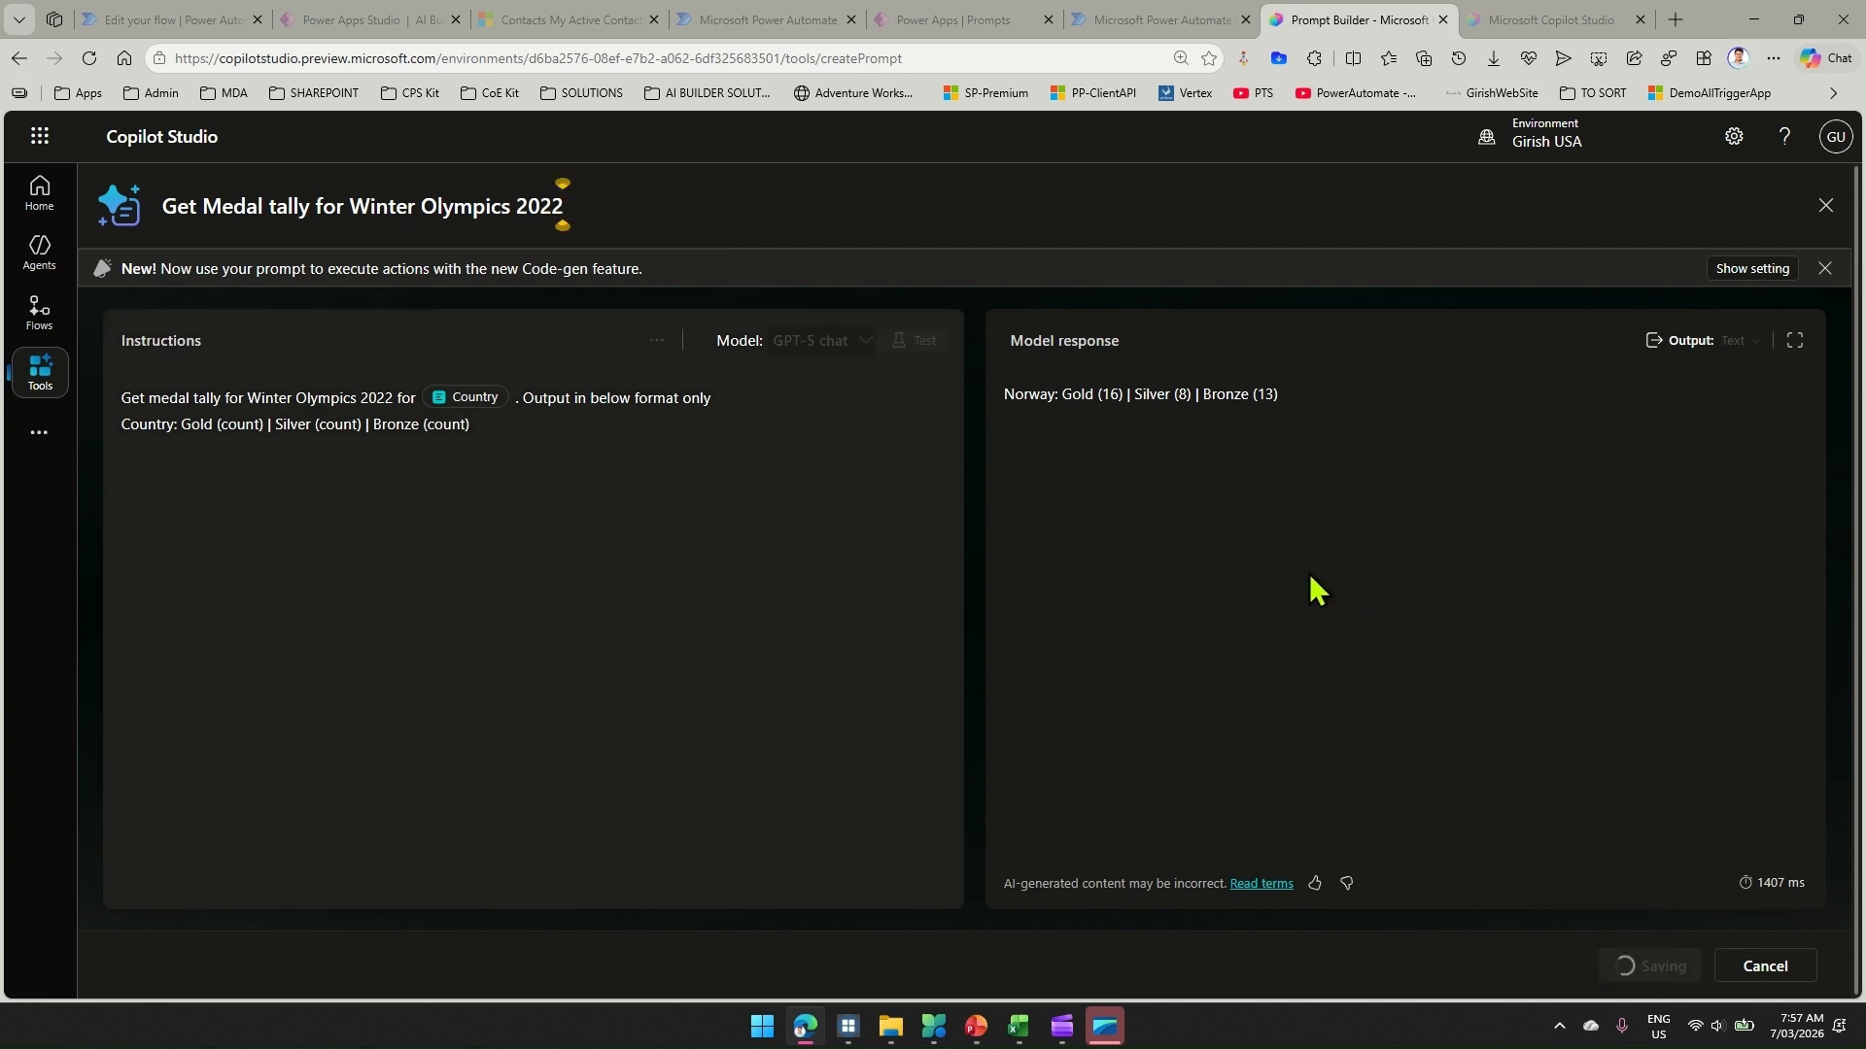
Switch to Power Automate and return to the editor of the "AI - Power Apps Flow" flow
{"action": "left_click", "coordinate": [797, 29]}
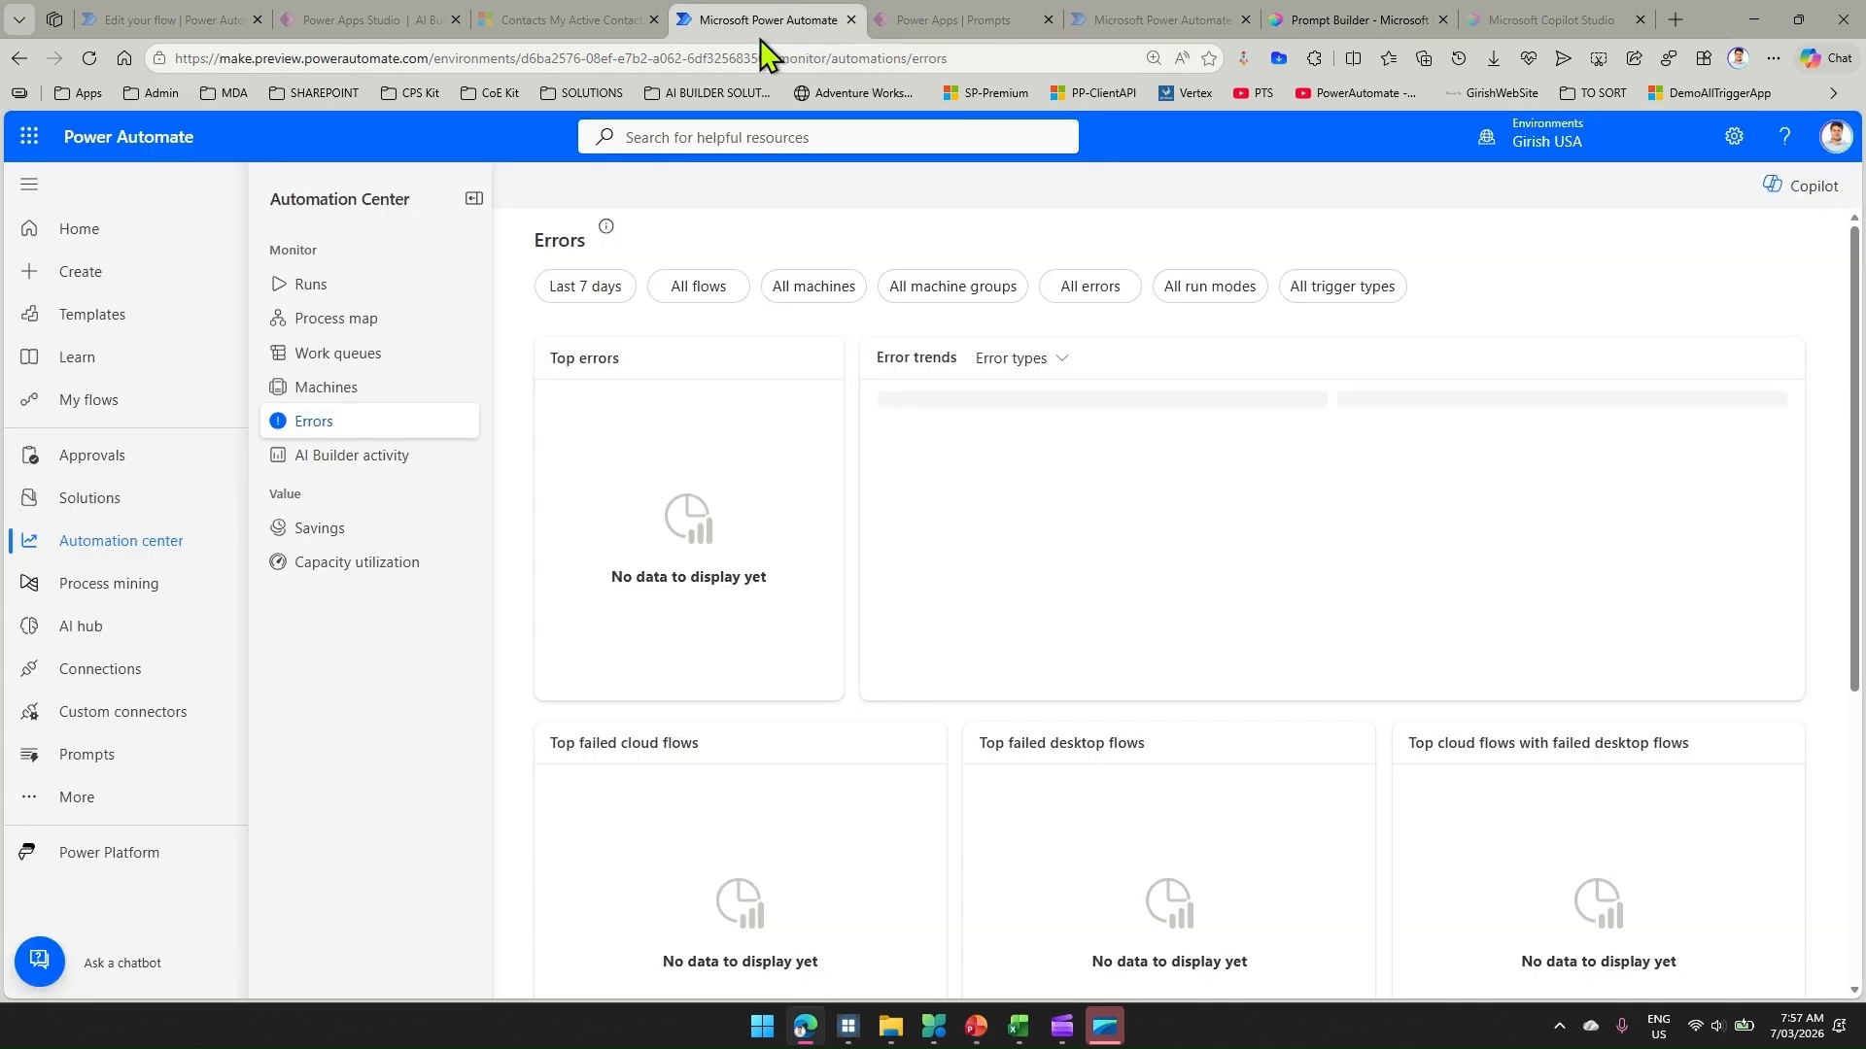
{"action": "left_click", "coordinate": [181, 24]}
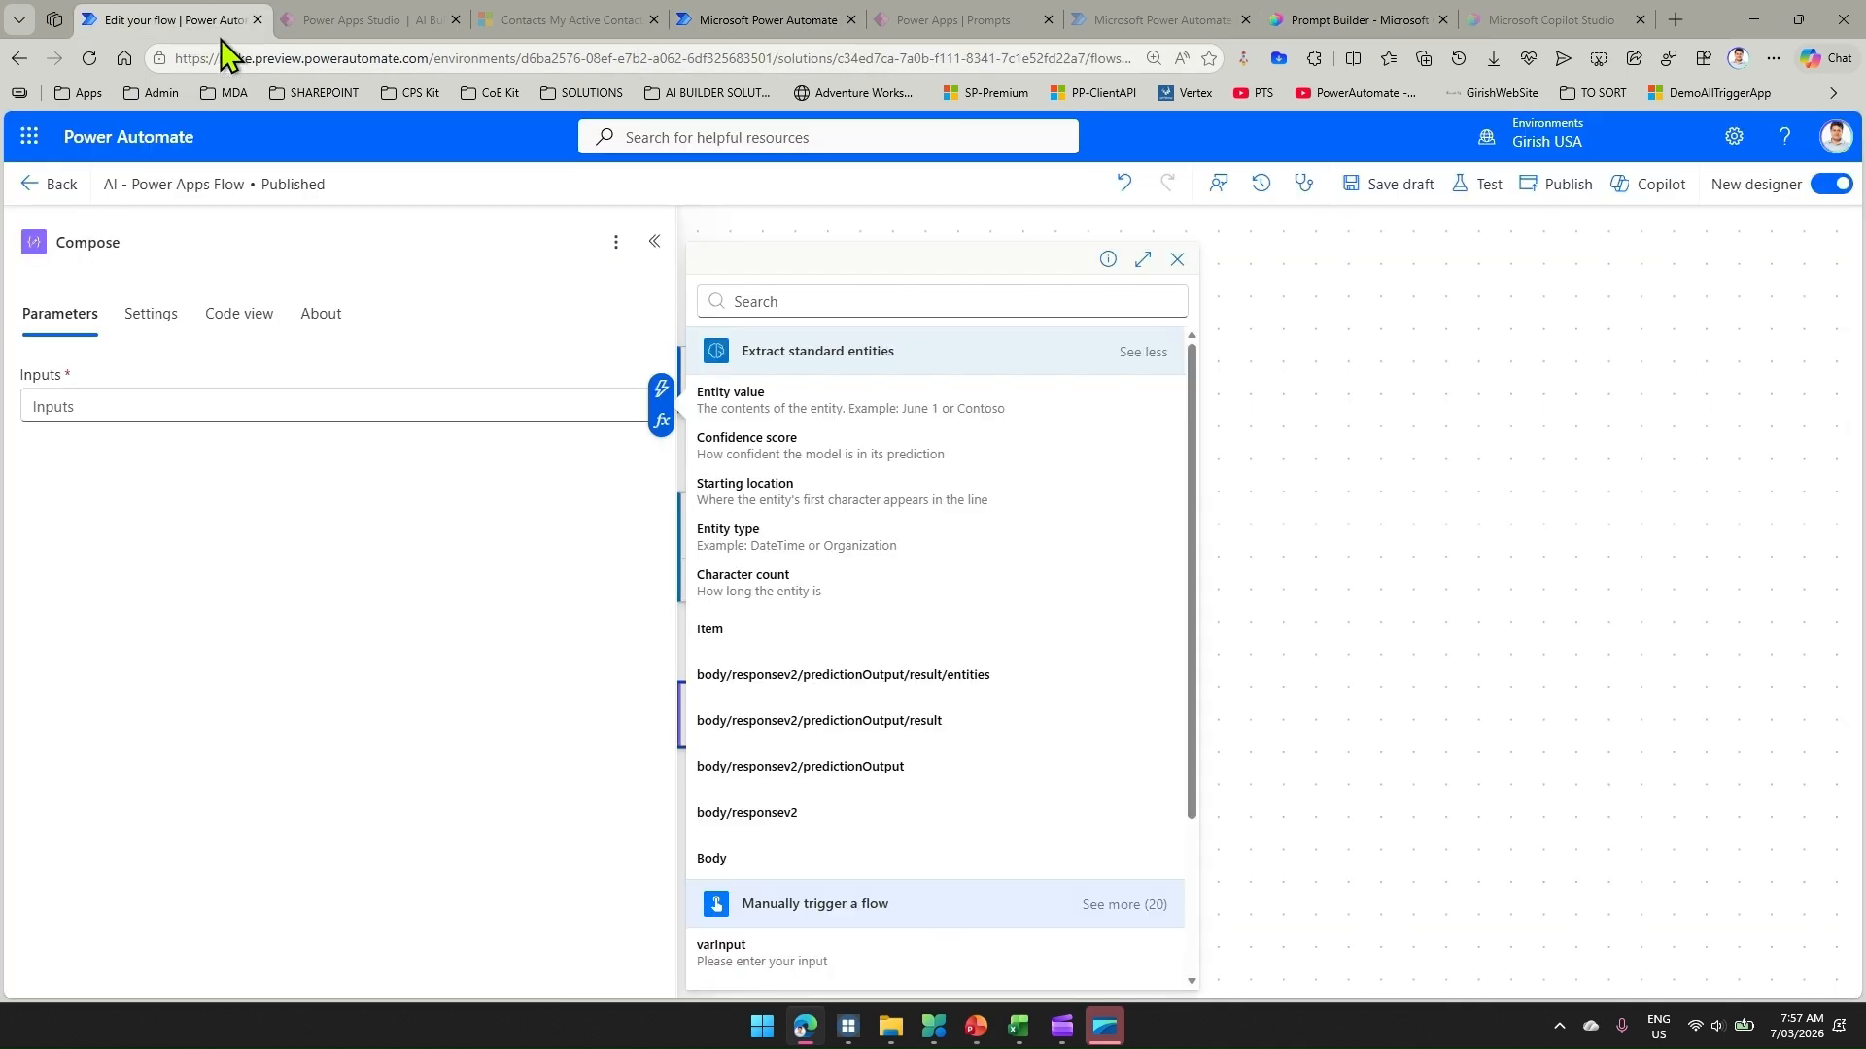
Delete the Extract standard entities and Compose actions from the flow, leaving only the manual trigger
{"action": "left_click", "coordinate": [1327, 393]}
{"action": "right_click", "coordinate": [952, 556]}
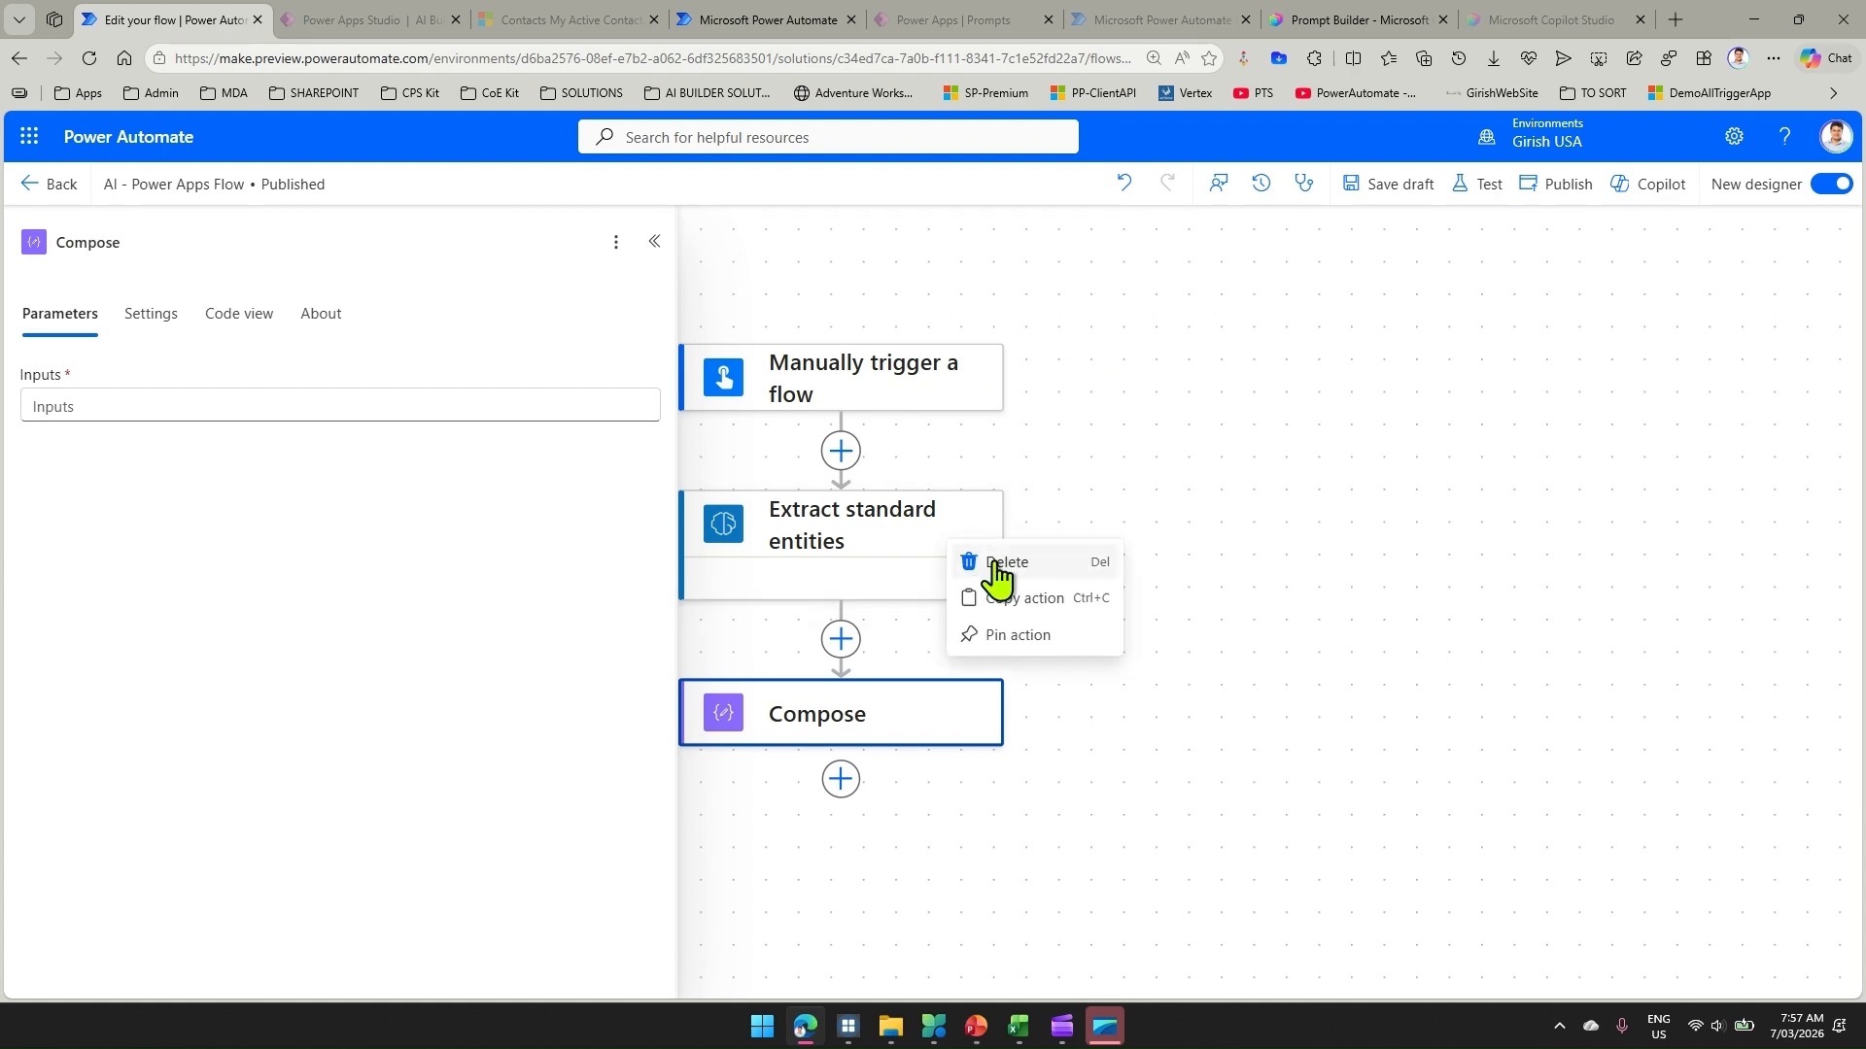
{"action": "left_click", "coordinate": [991, 562]}
{"action": "left_click", "coordinate": [1166, 622]}
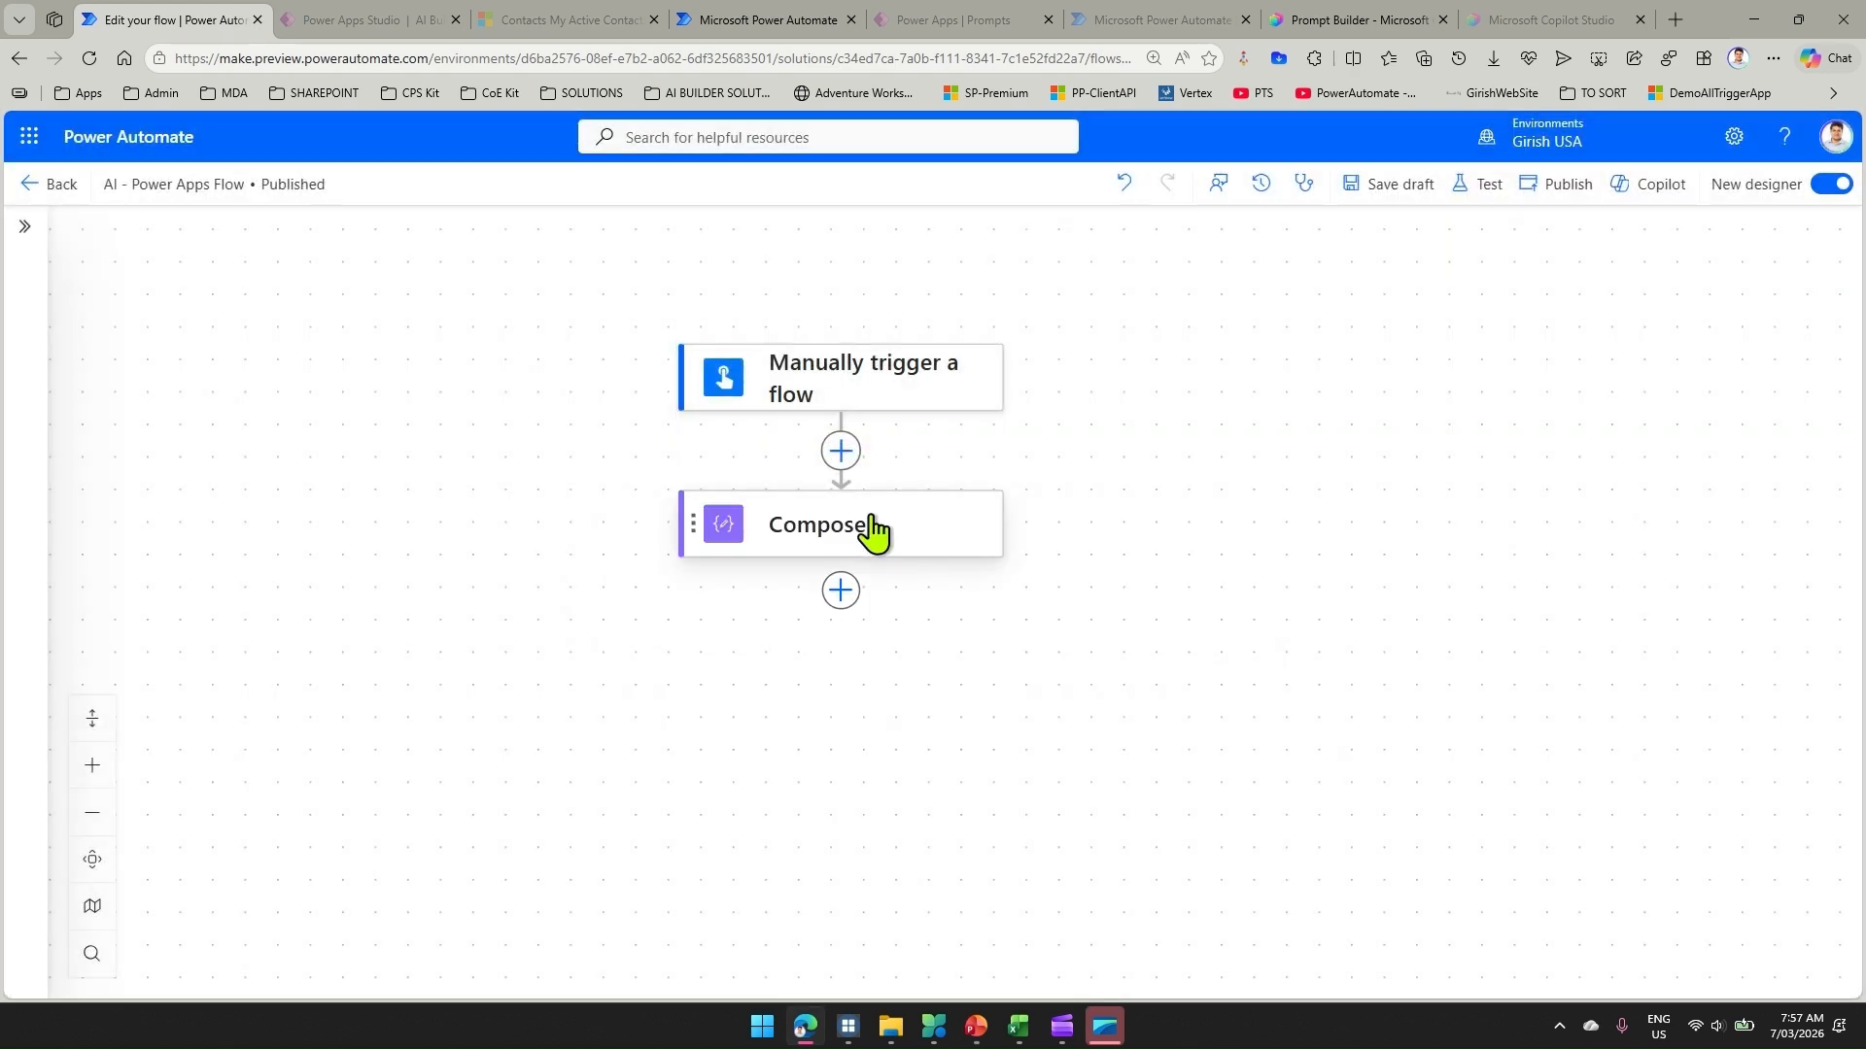
{"action": "right_click", "coordinate": [873, 529]}
{"action": "left_click", "coordinate": [909, 536]}
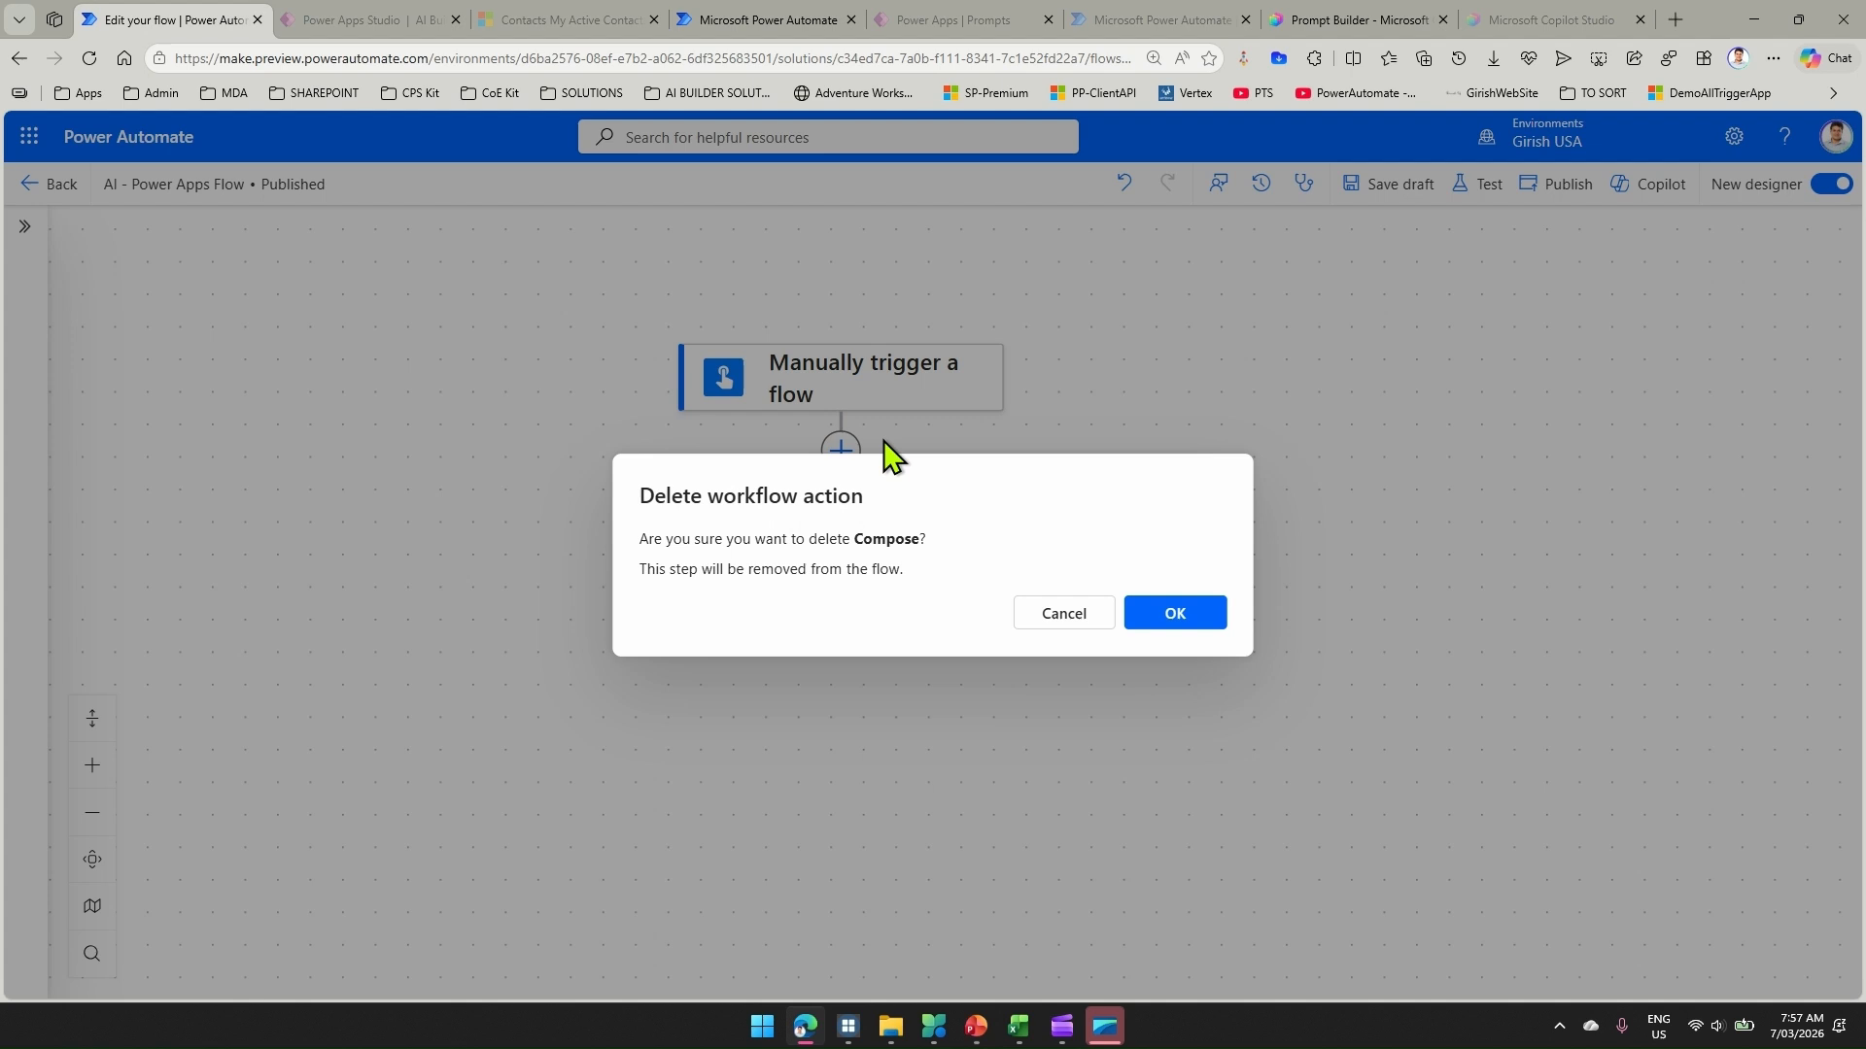
{"action": "key", "text": "Return"}
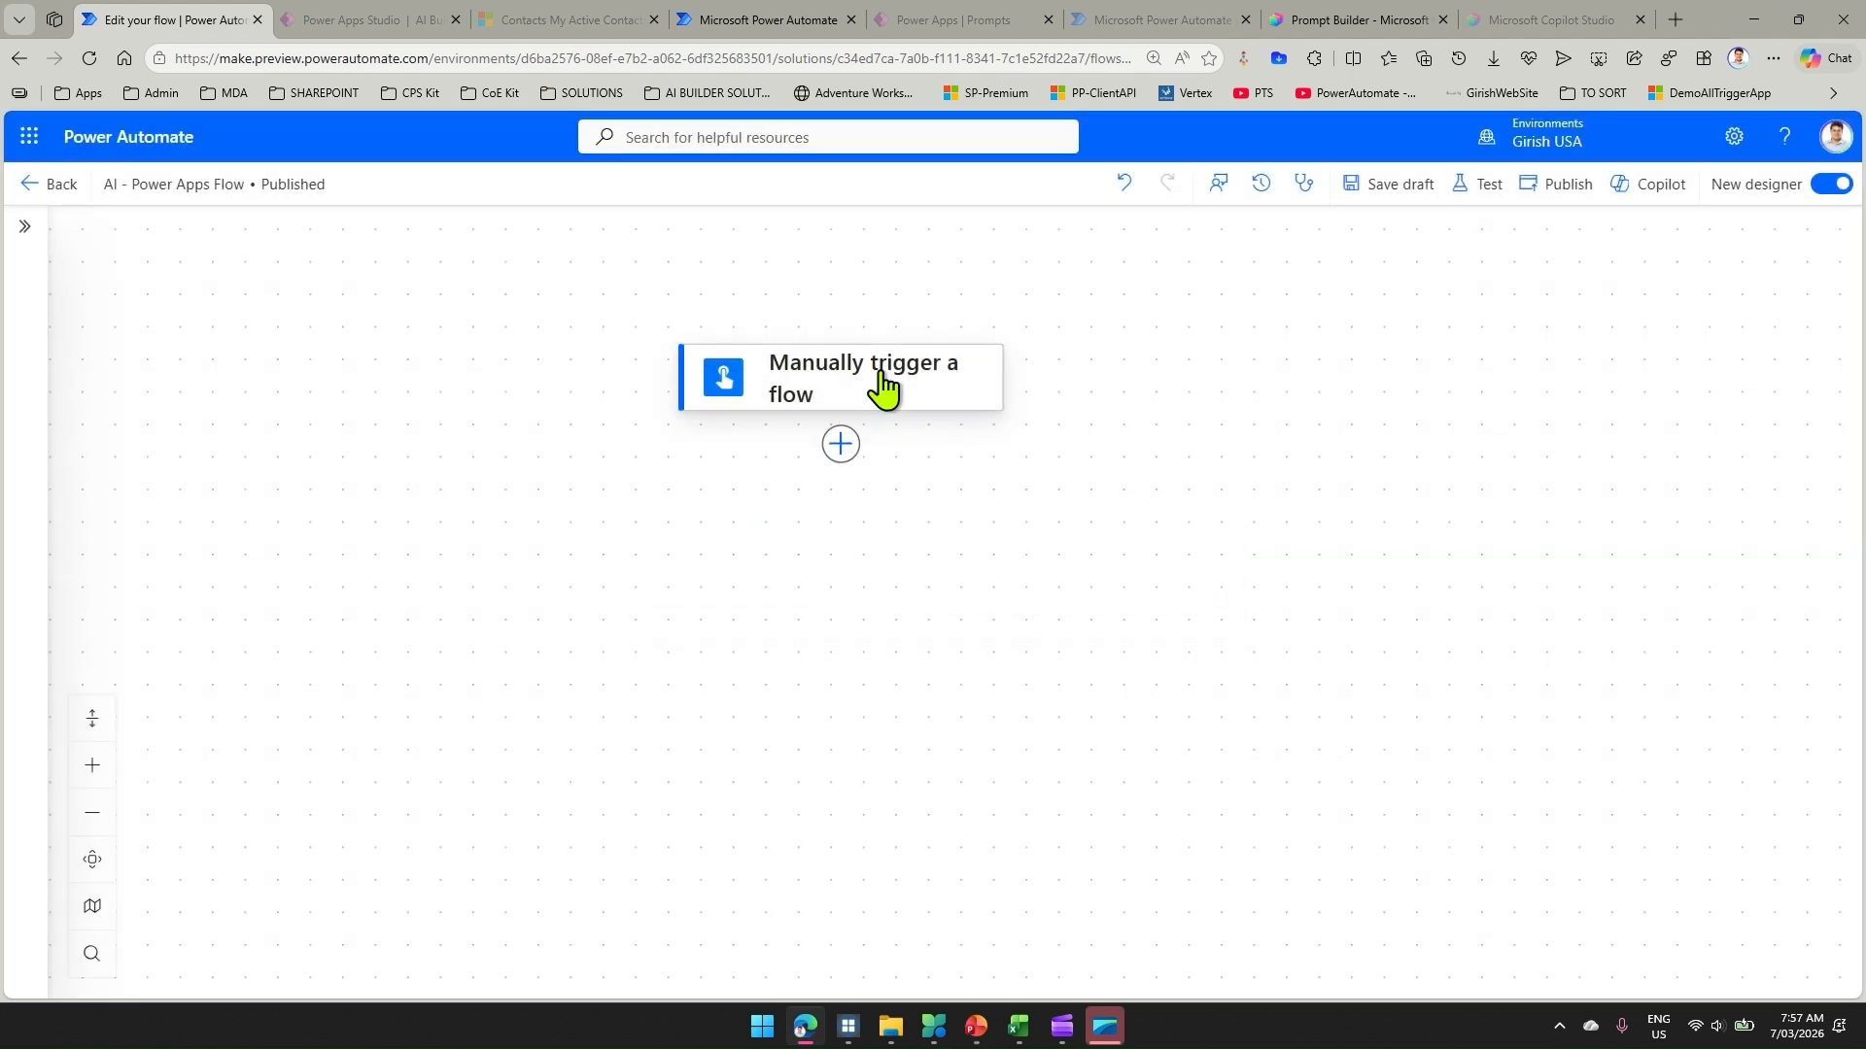
Review the manual trigger's input parameter and save the flow as a draft
{"action": "left_click", "coordinate": [882, 394]}
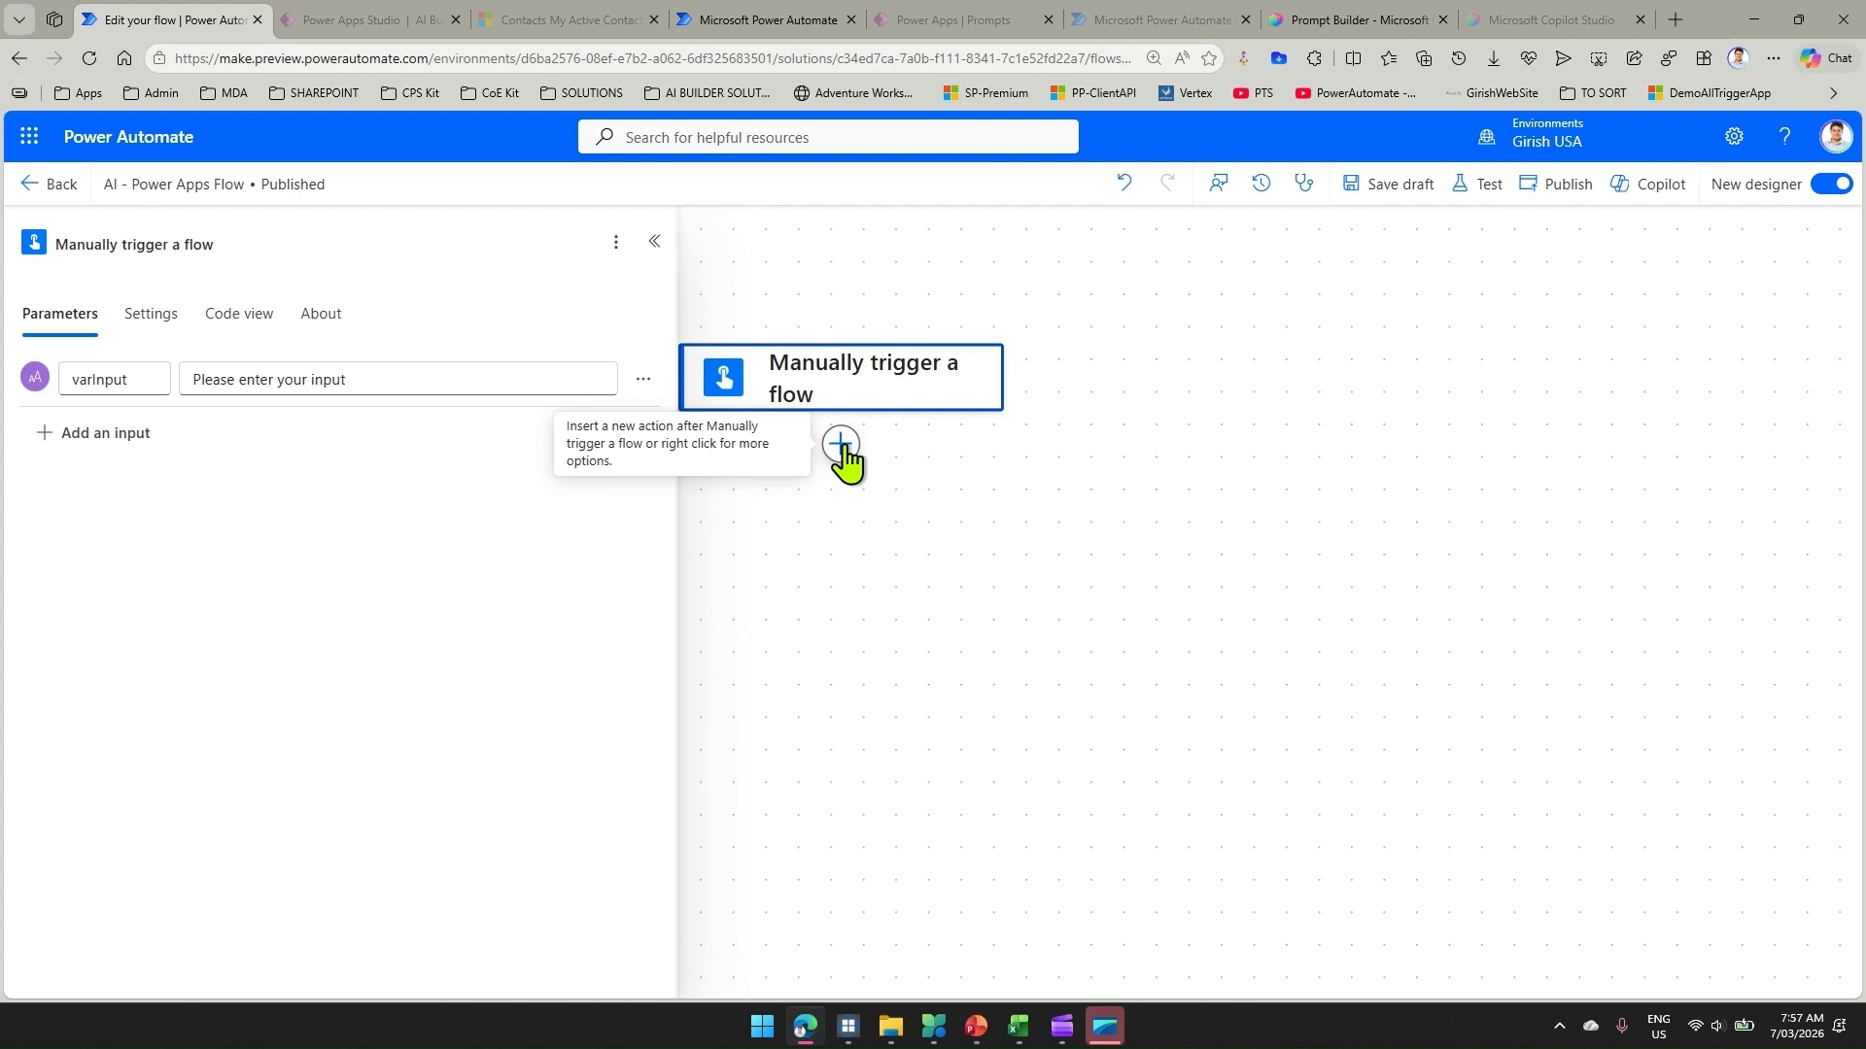
{"action": "left_click", "coordinate": [767, 282]}
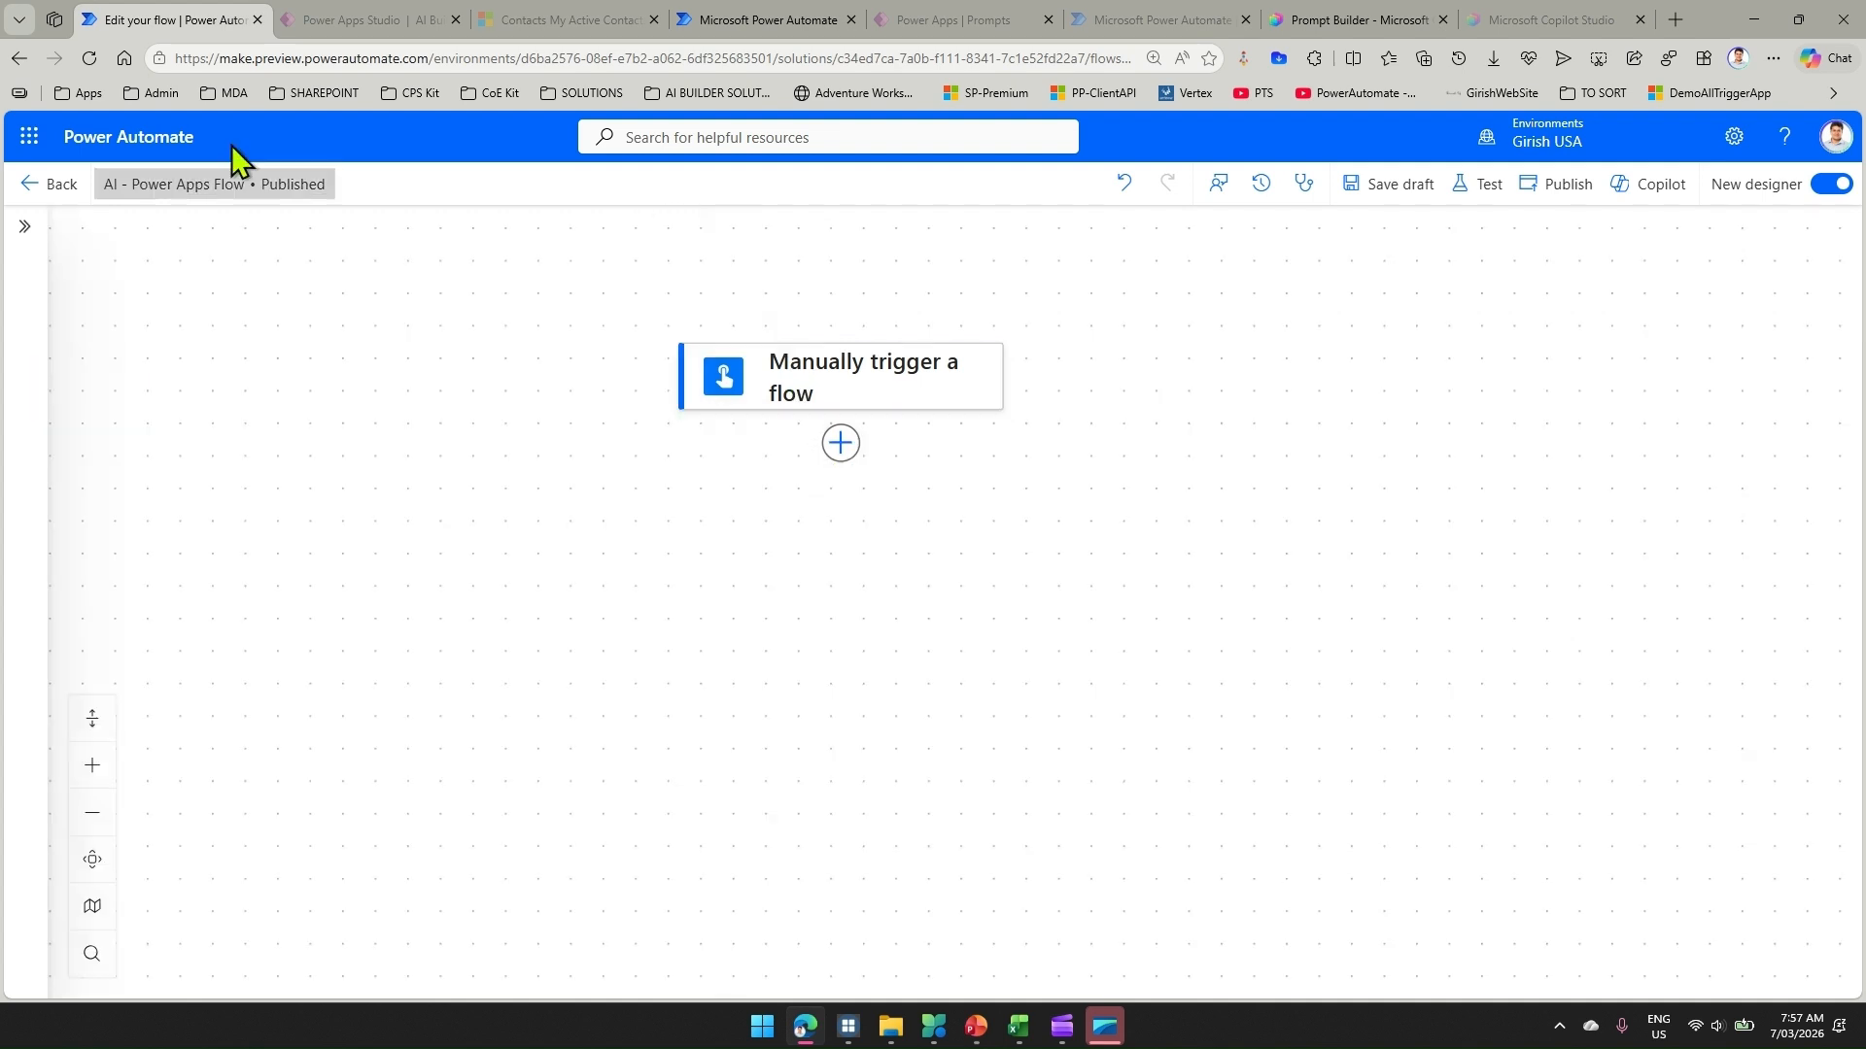
{"action": "left_click", "coordinate": [1388, 193]}
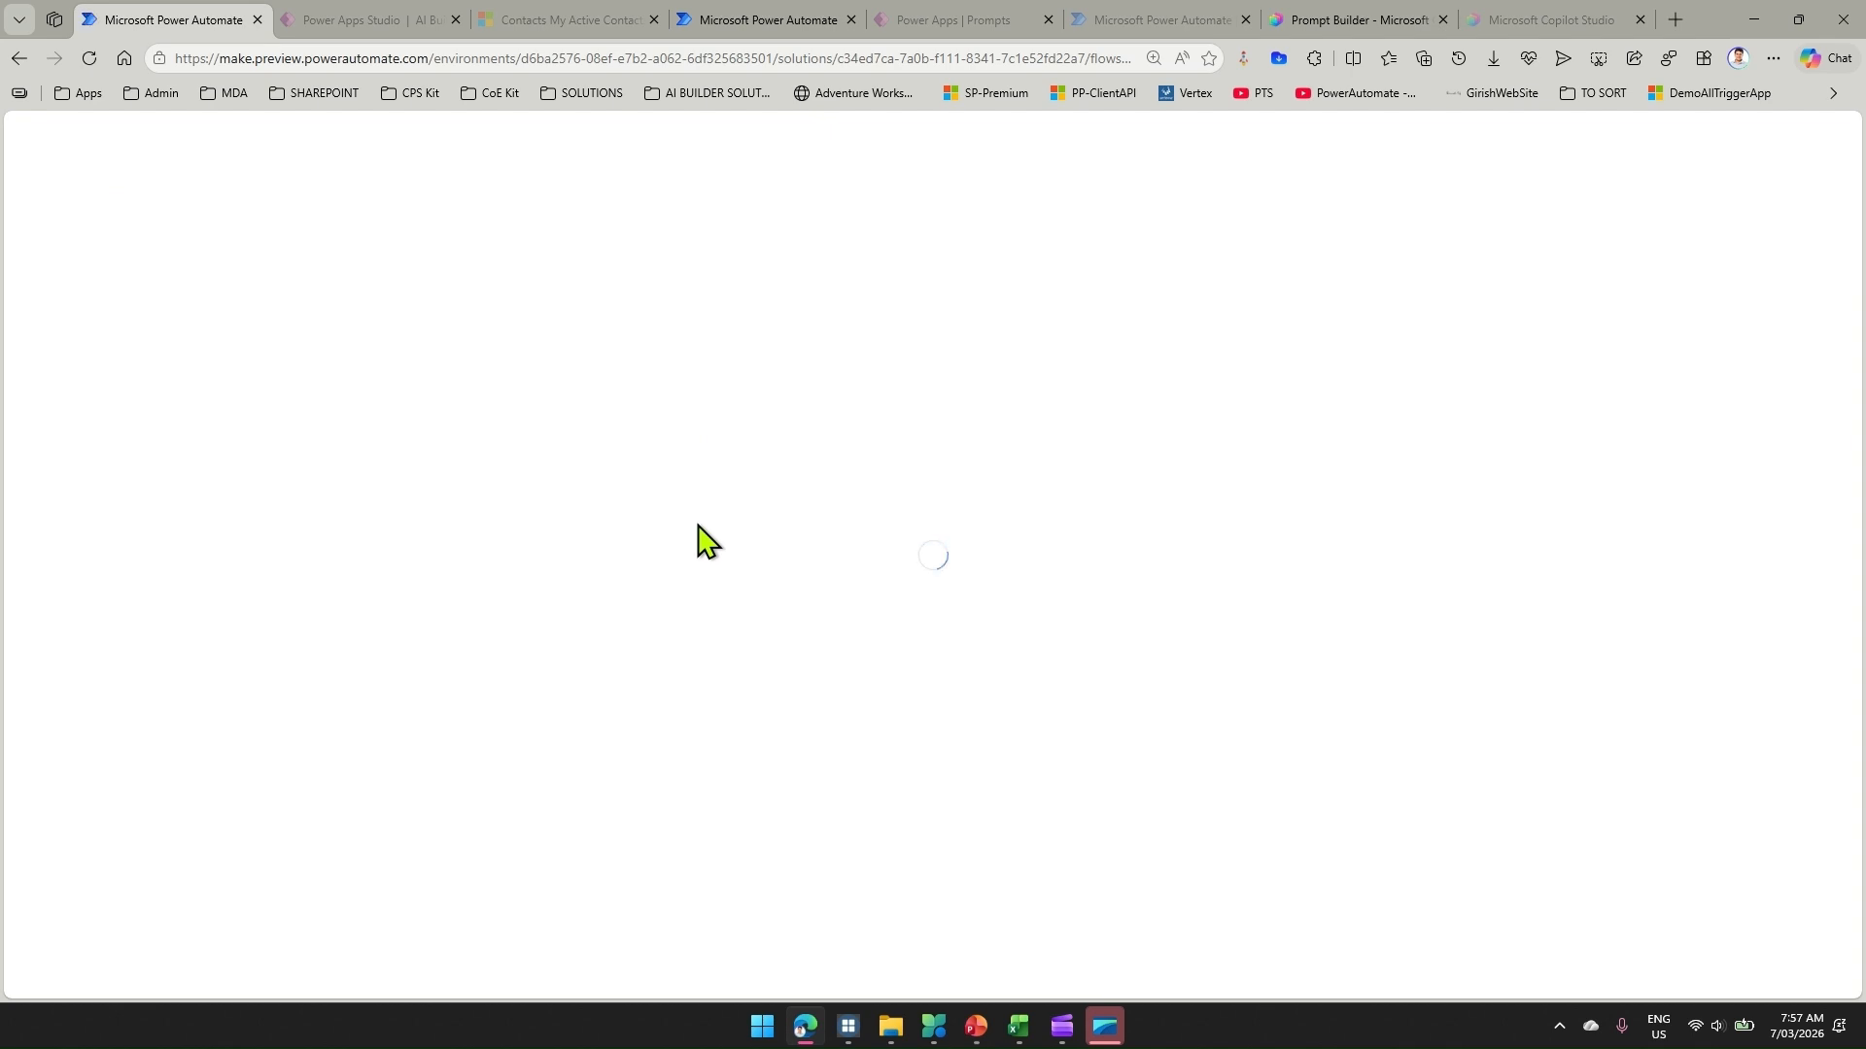
{"action": "left_click", "coordinate": [977, 23]}
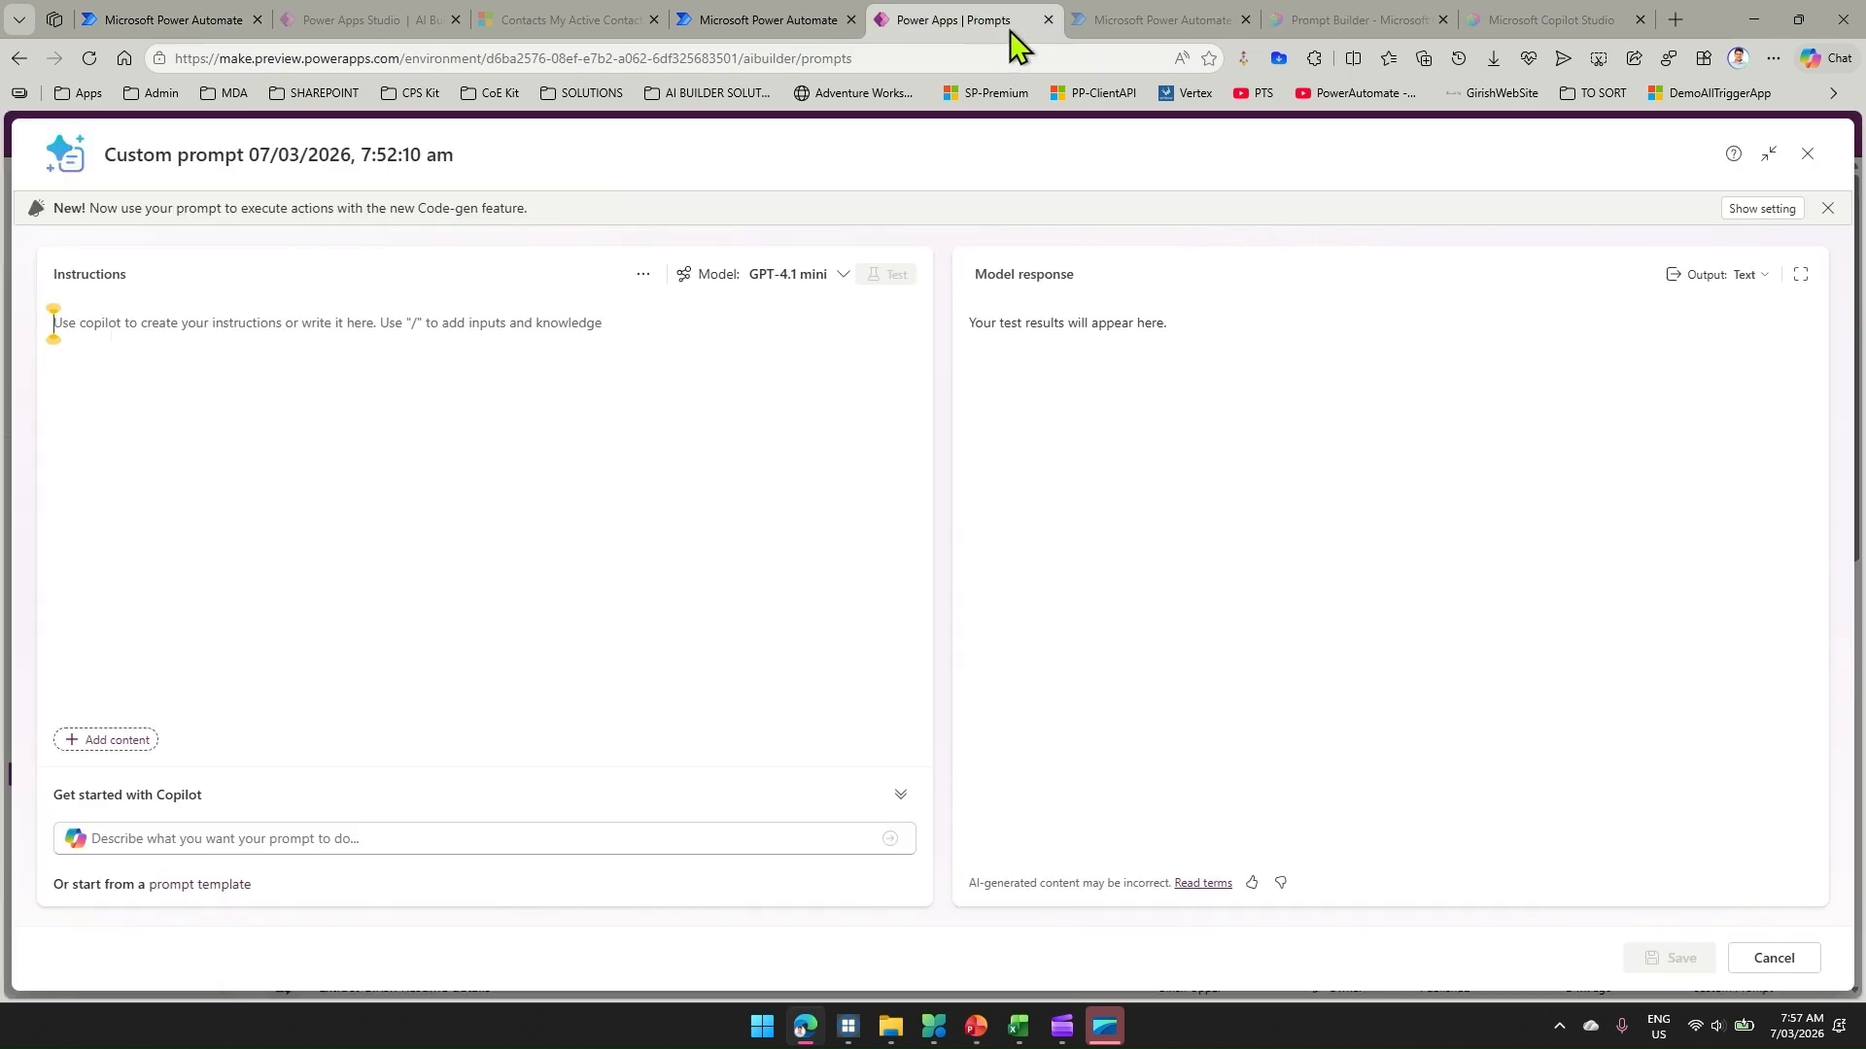
{"action": "left_click", "coordinate": [1164, 20]}
{"action": "left_click", "coordinate": [1531, 18]}
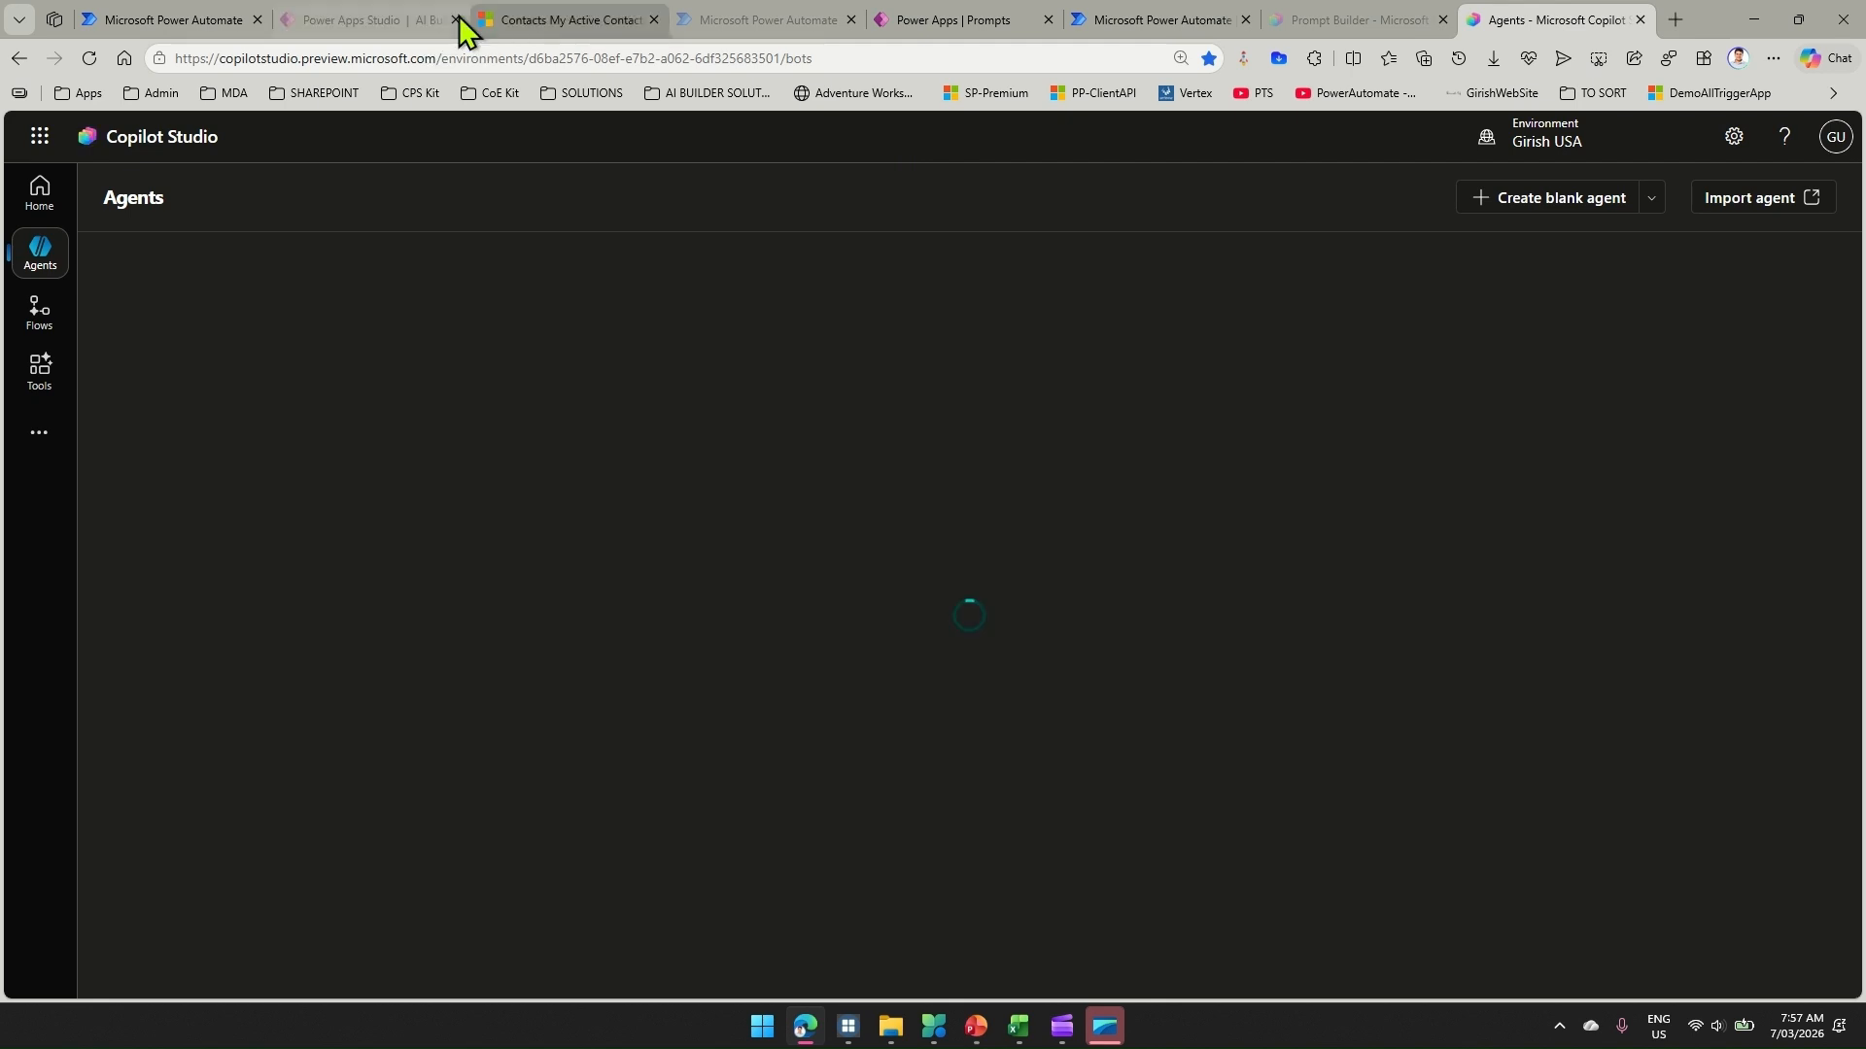
{"action": "left_click", "coordinate": [187, 22]}
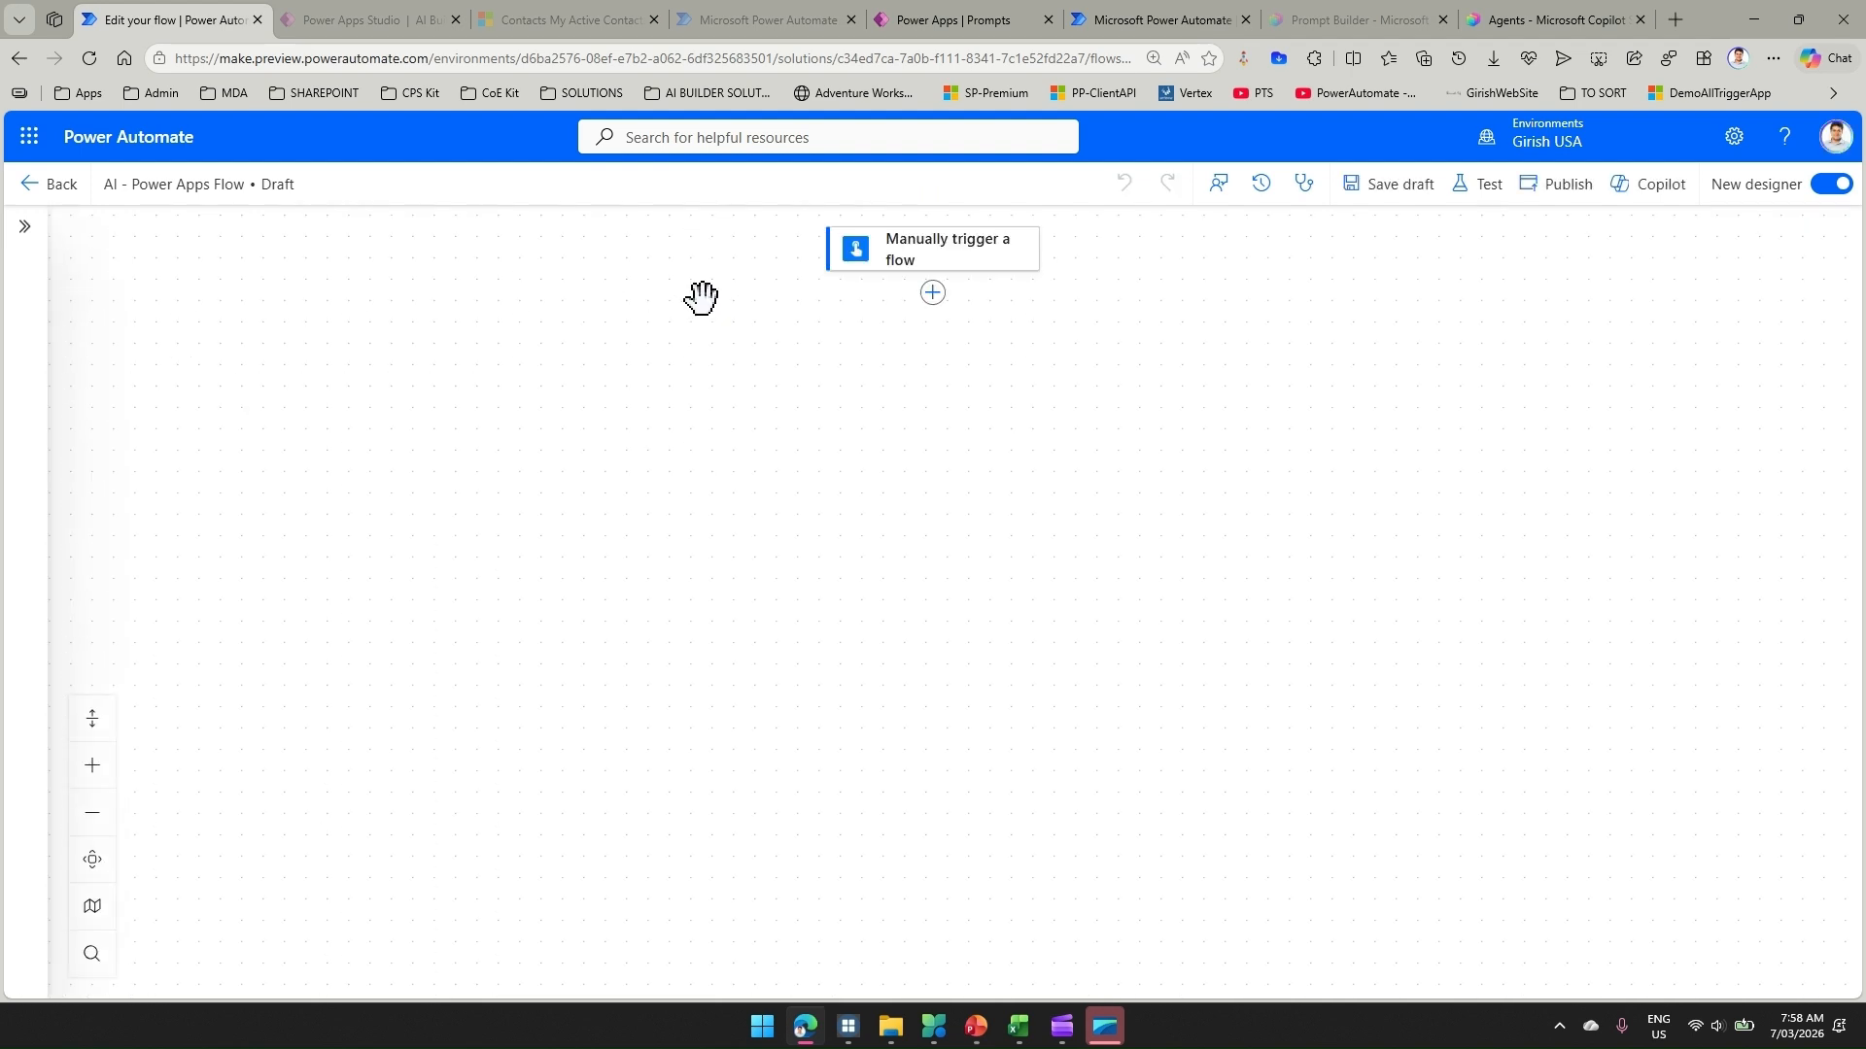
{"action": "left_click", "coordinate": [357, 22]}
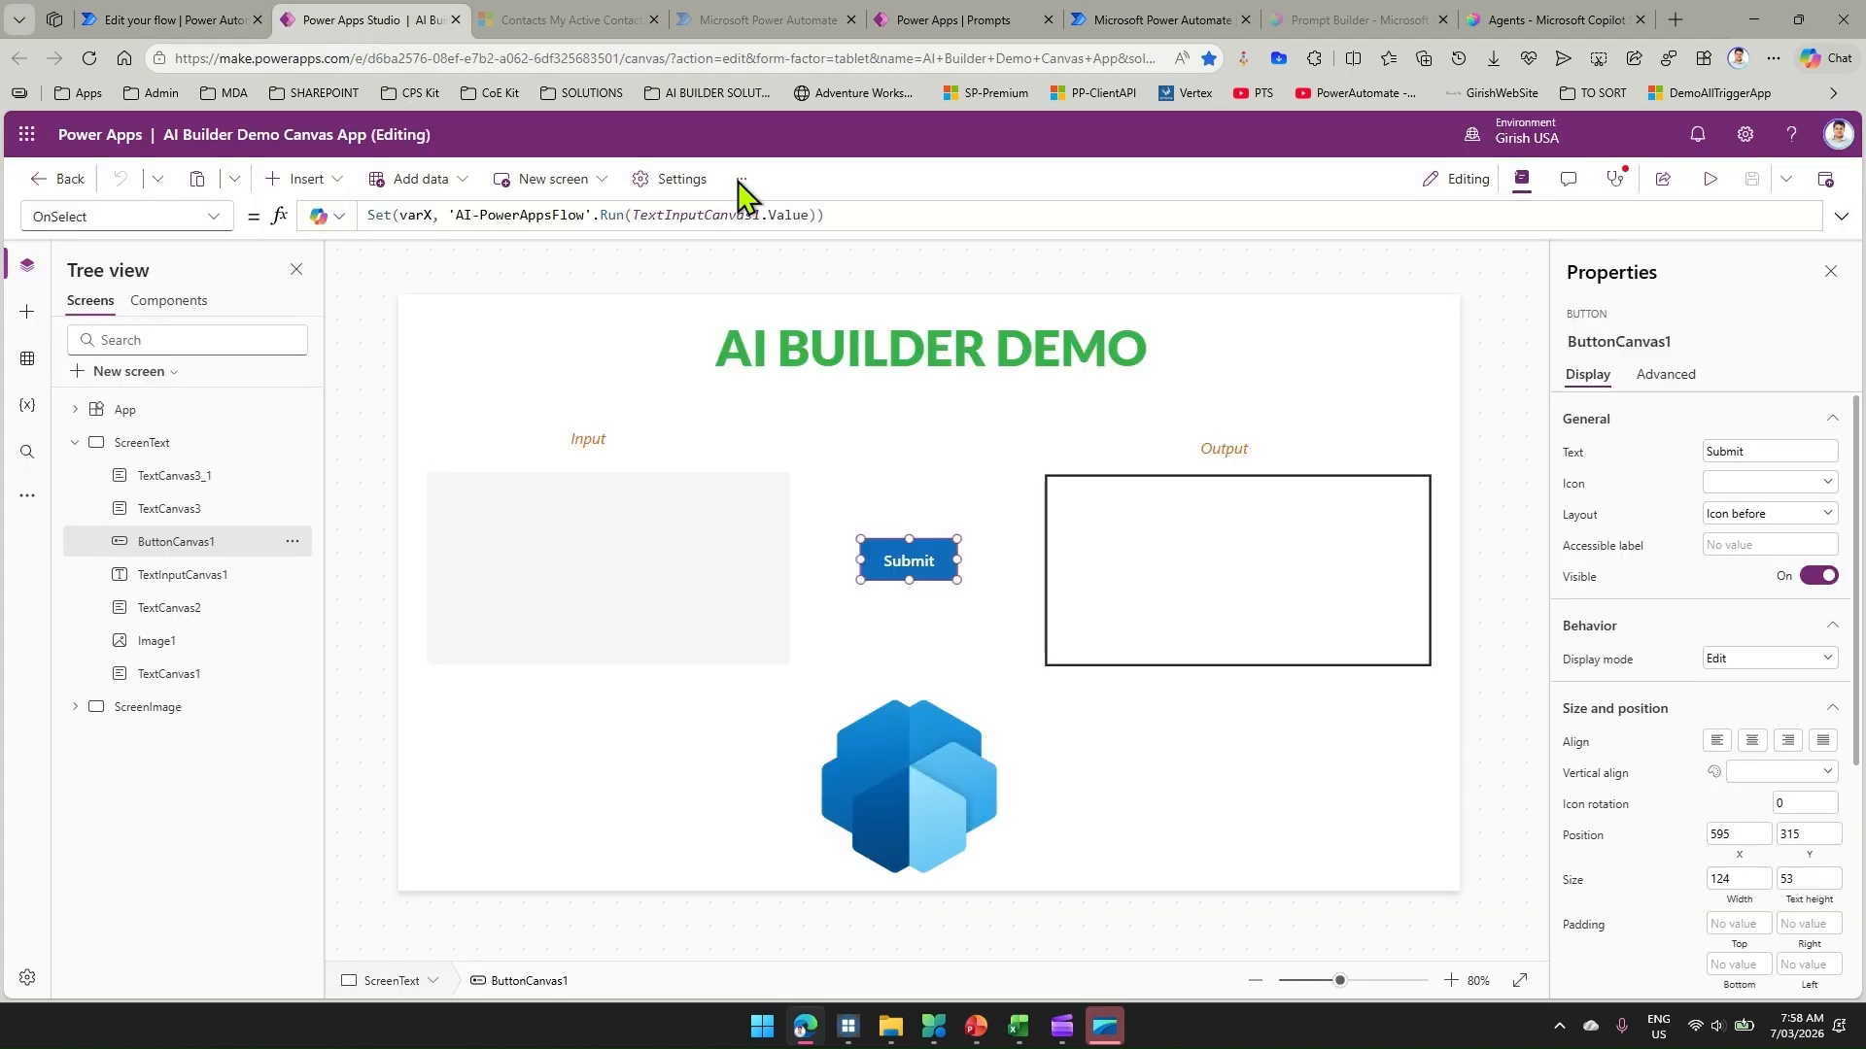
{"action": "left_click", "coordinate": [904, 457]}
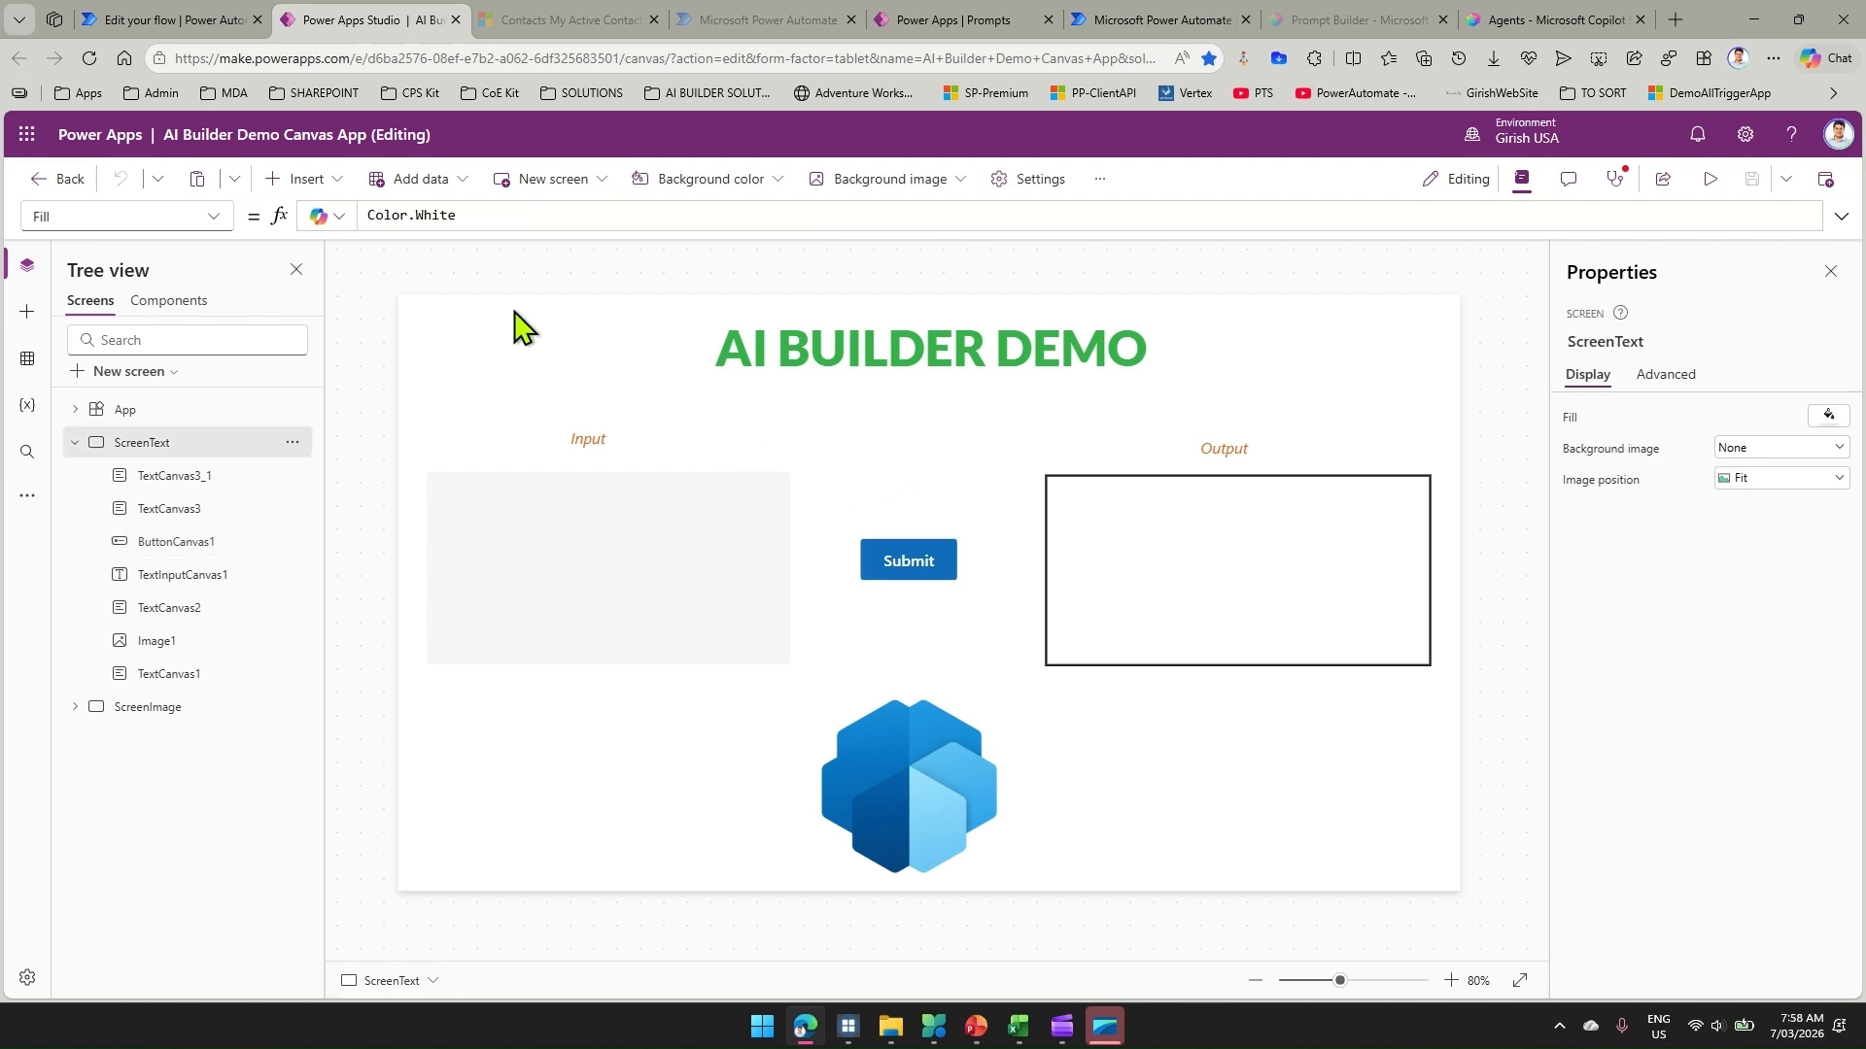
{"action": "left_click", "coordinate": [150, 21]}
Search for AI Builder and add its Run a prompt action after the manual trigger
{"action": "scroll", "coordinate": [1057, 408], "scroll_direction": "up", "scroll_amount": 5}
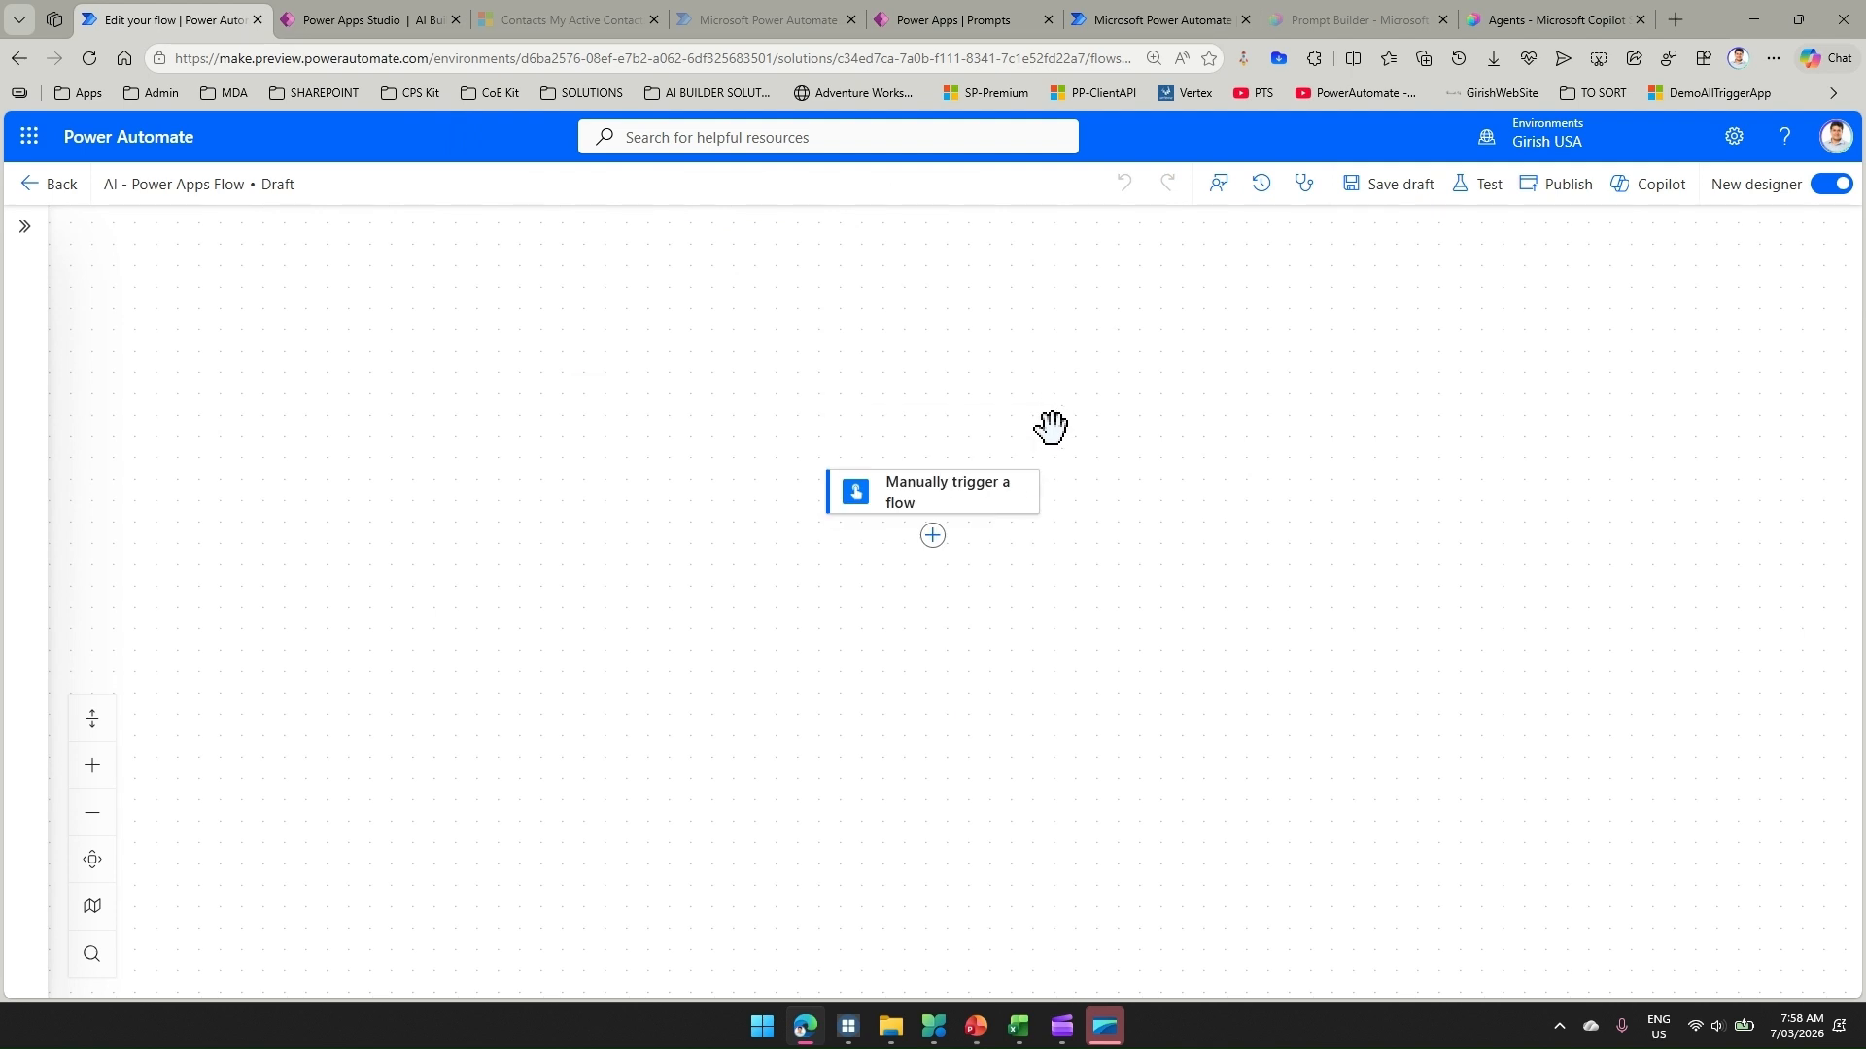
{"action": "left_click", "coordinate": [1005, 500]}
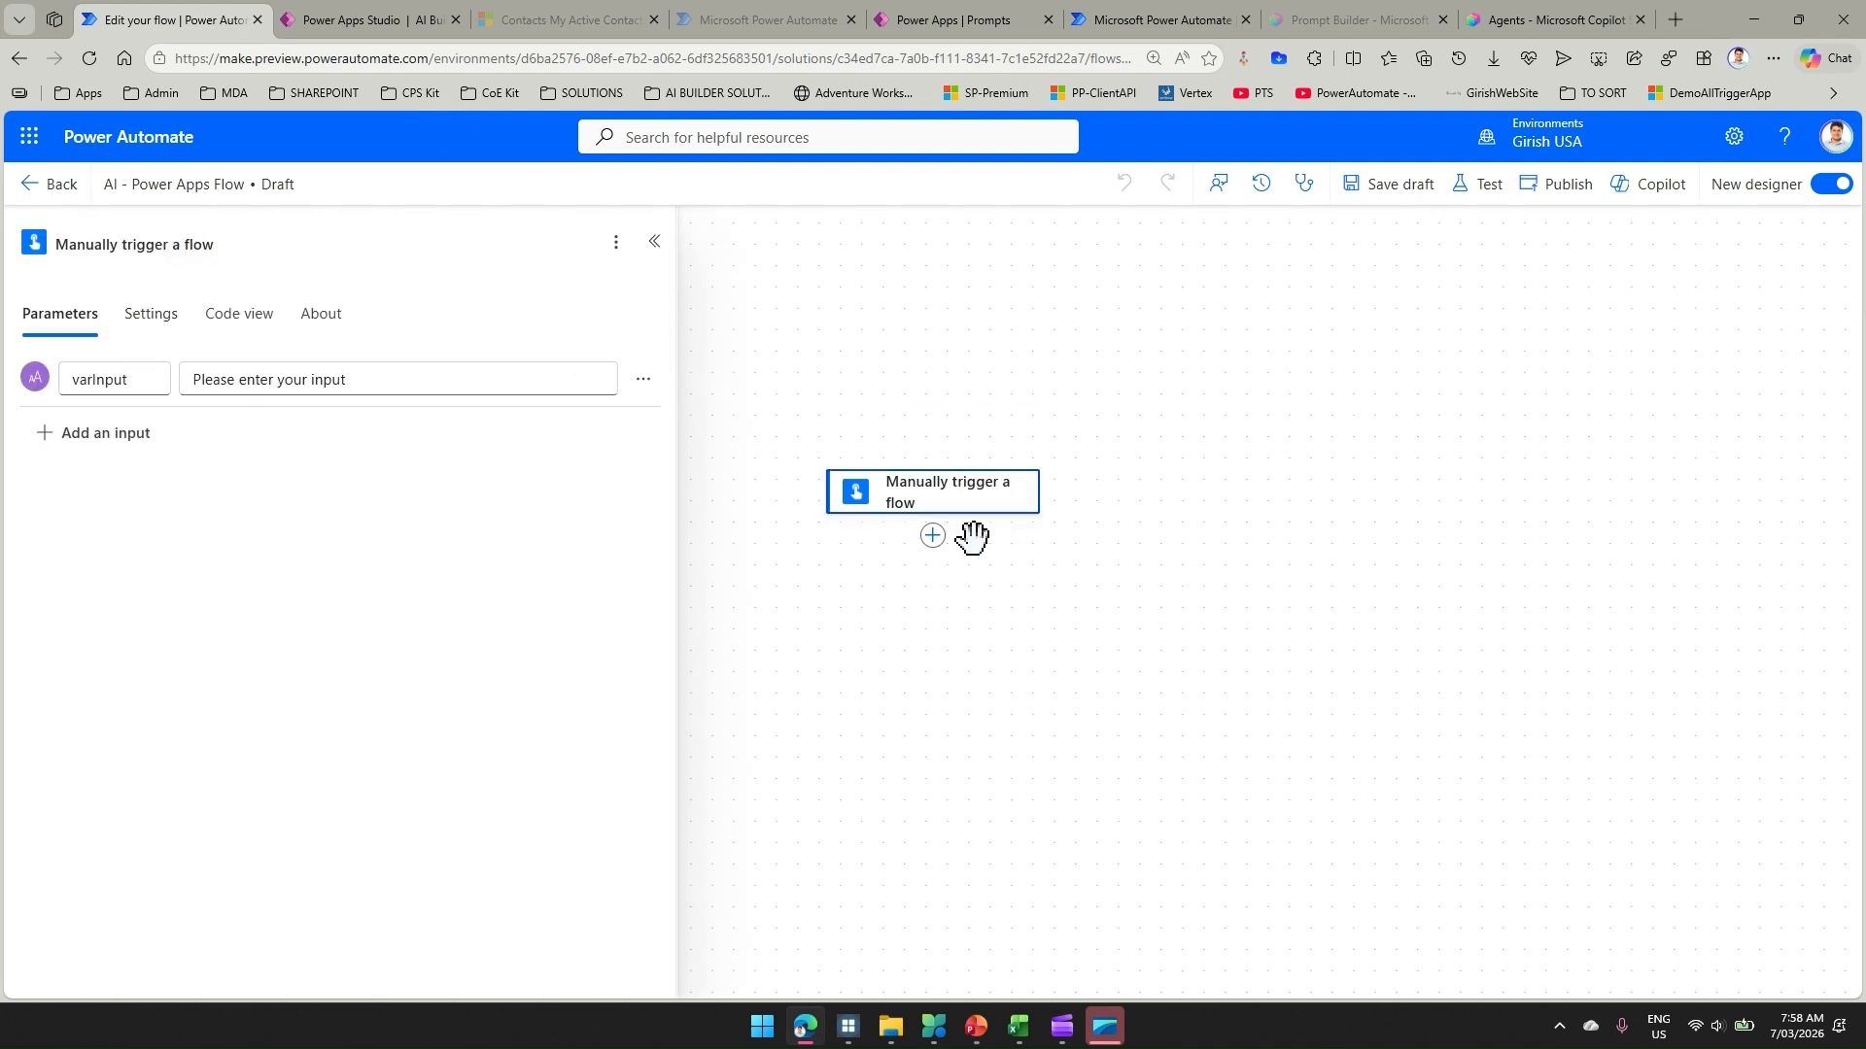
{"action": "left_click", "coordinate": [933, 537]}
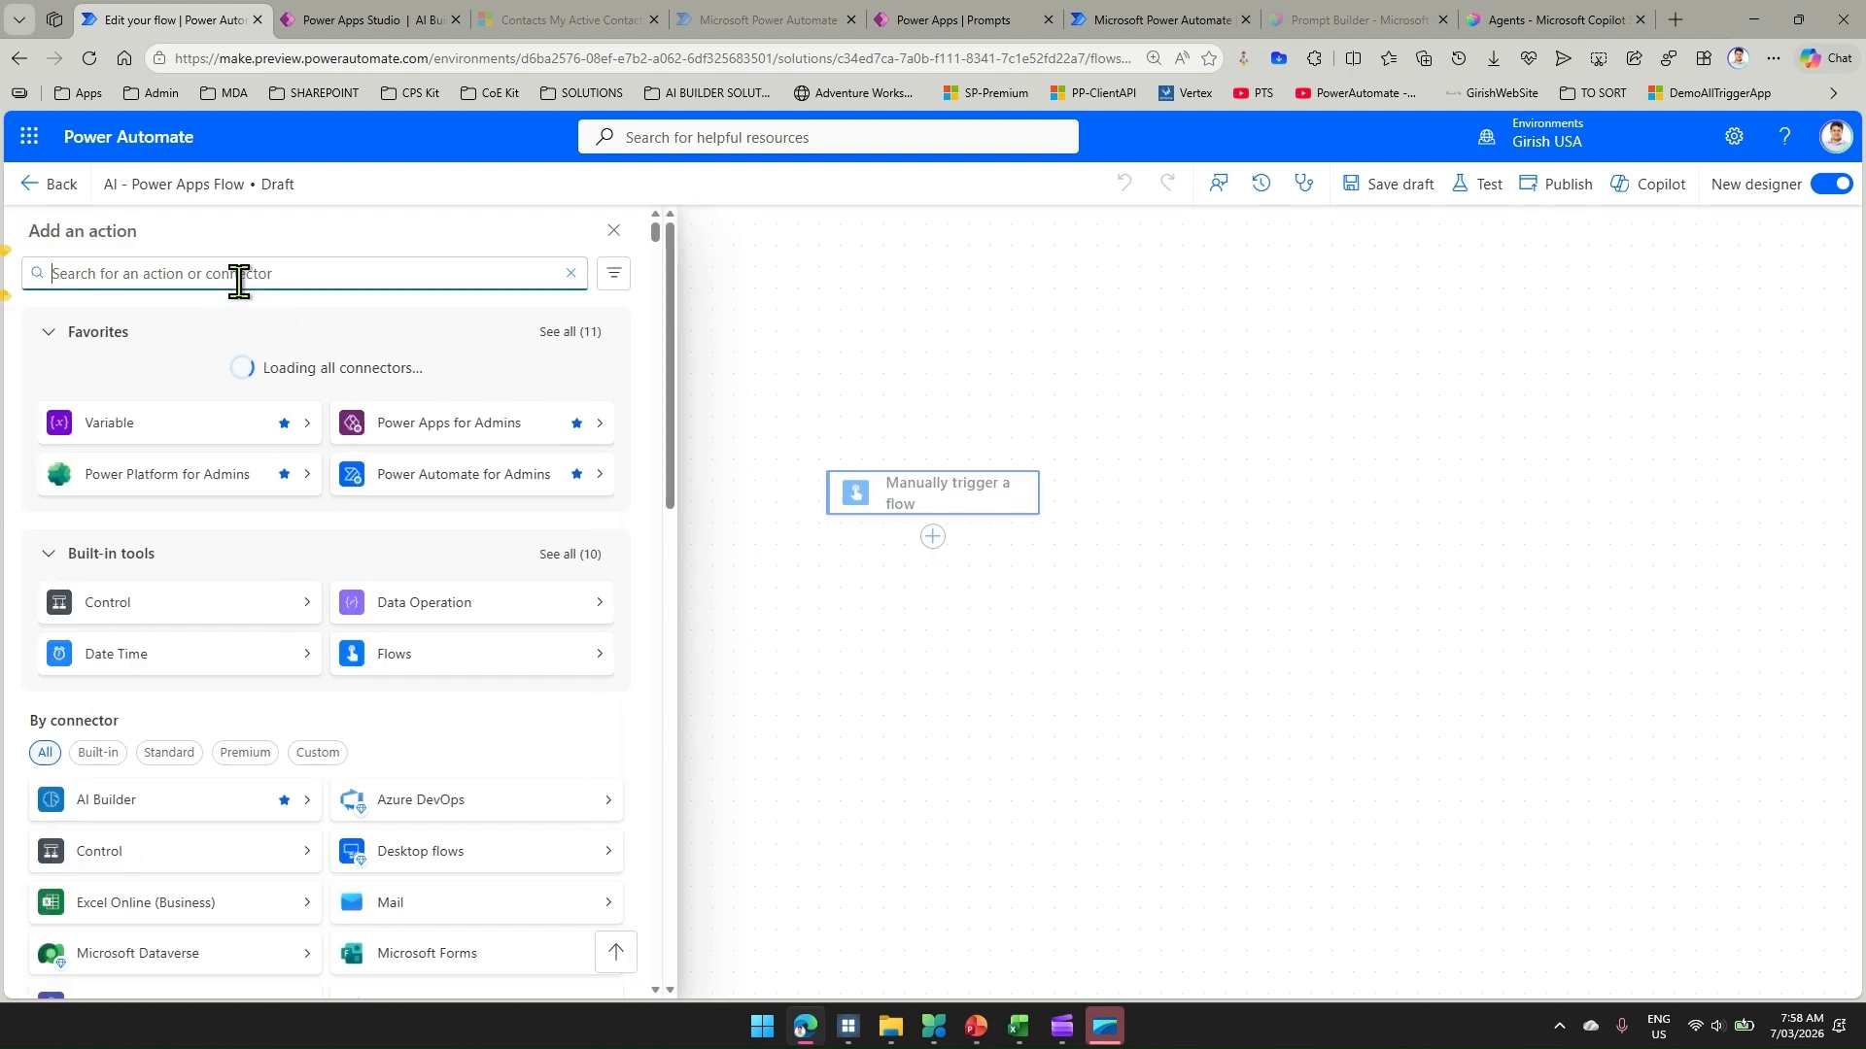
{"action": "type", "text": "ai bu"}
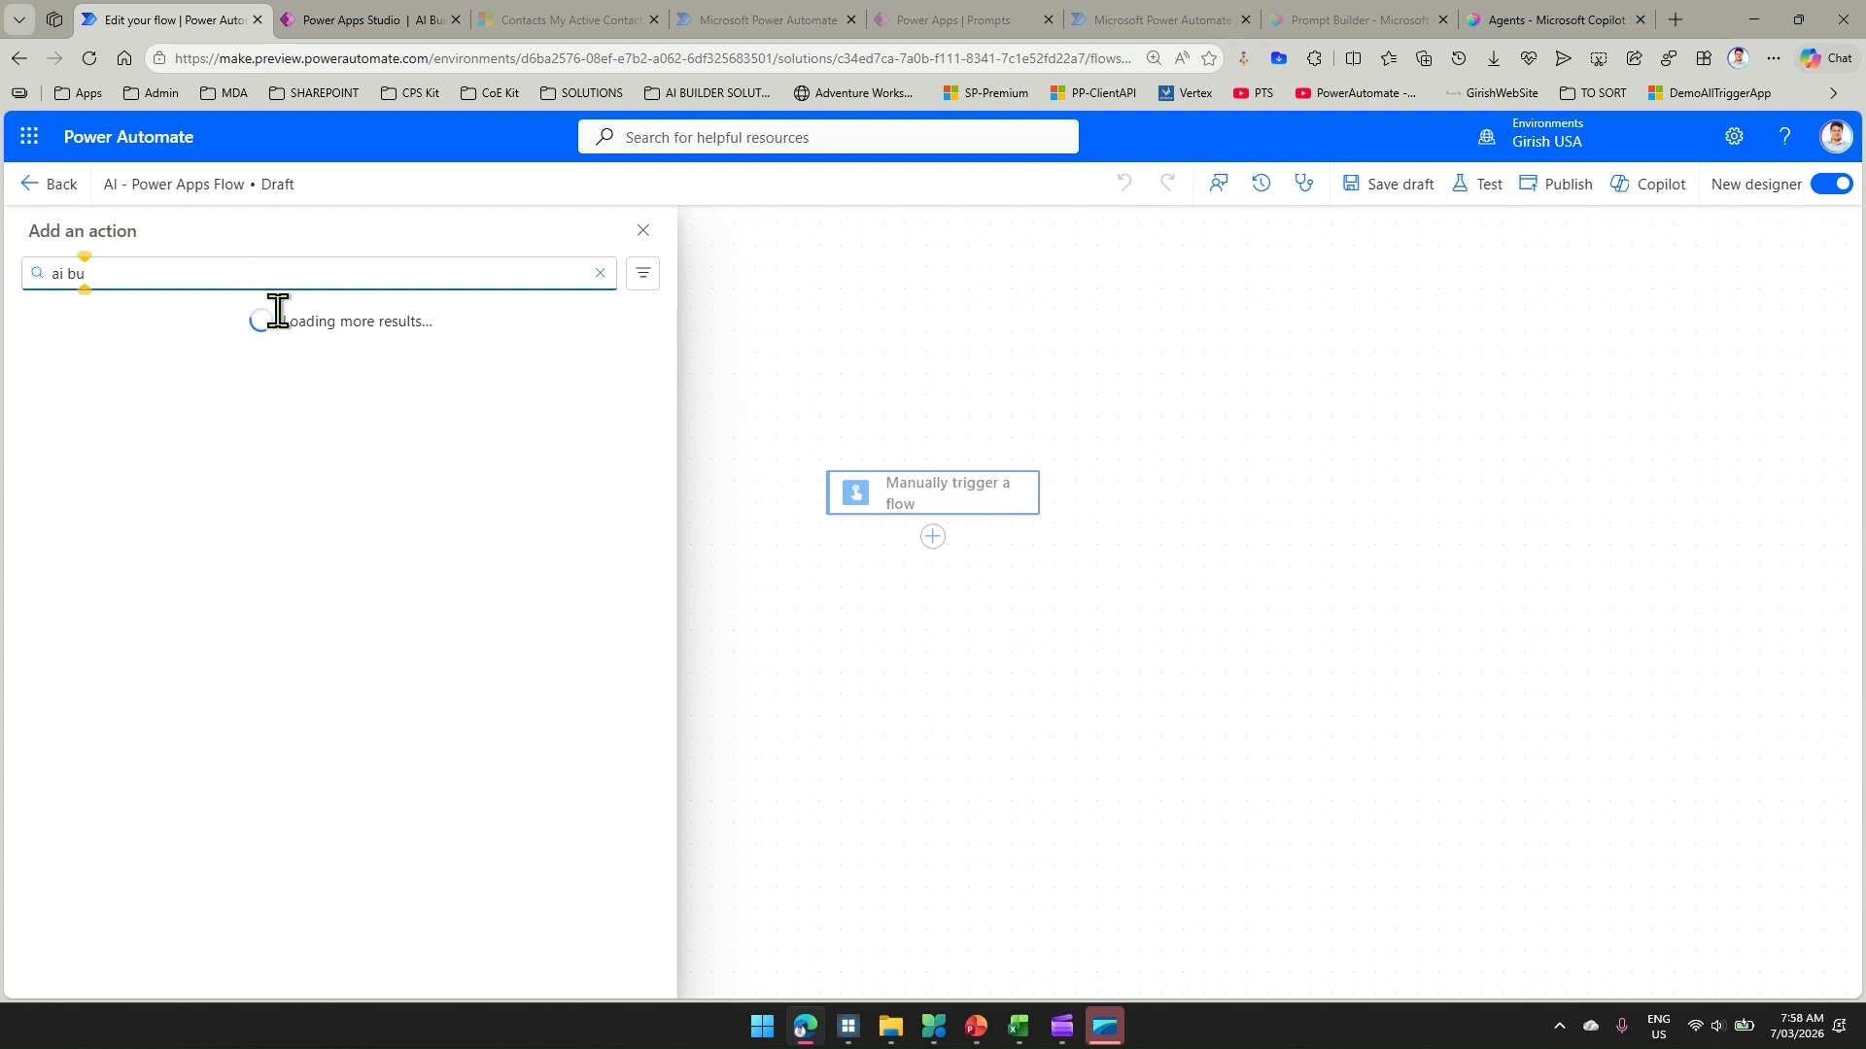
{"action": "type", "text": "ilder"}
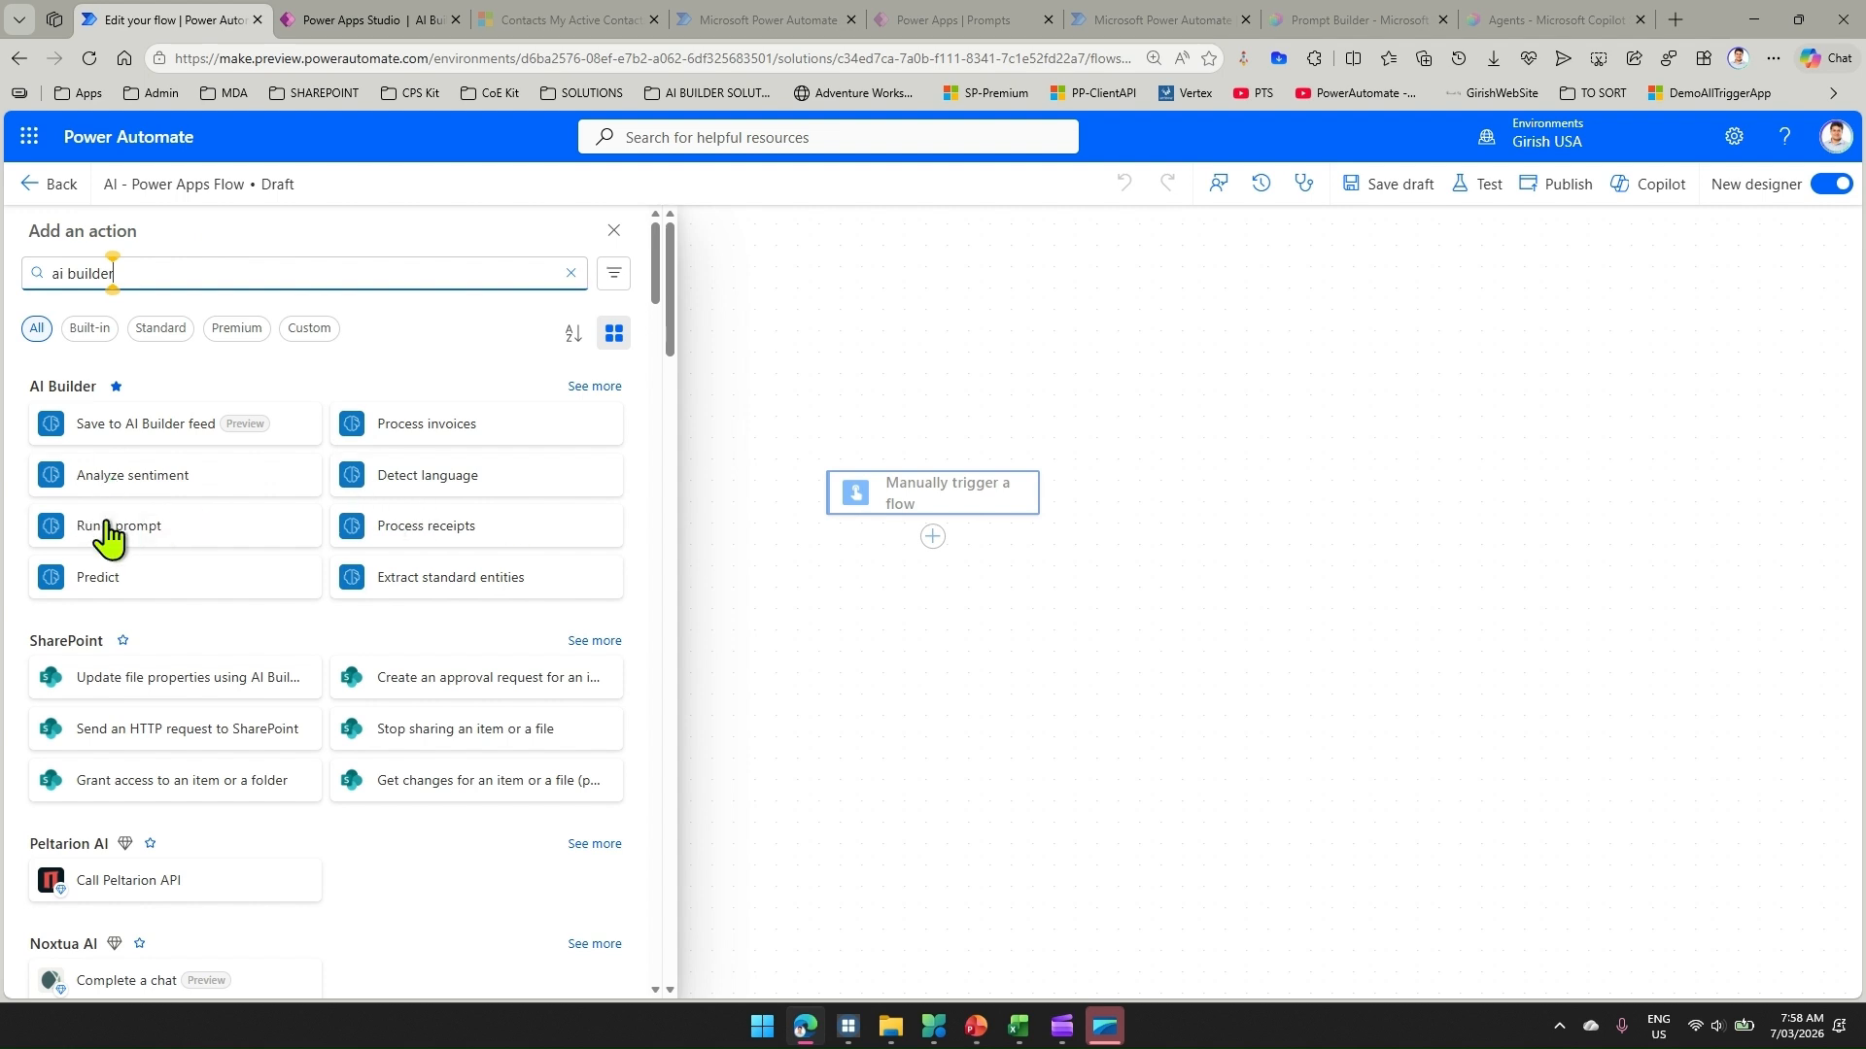
{"action": "left_click", "coordinate": [622, 392]}
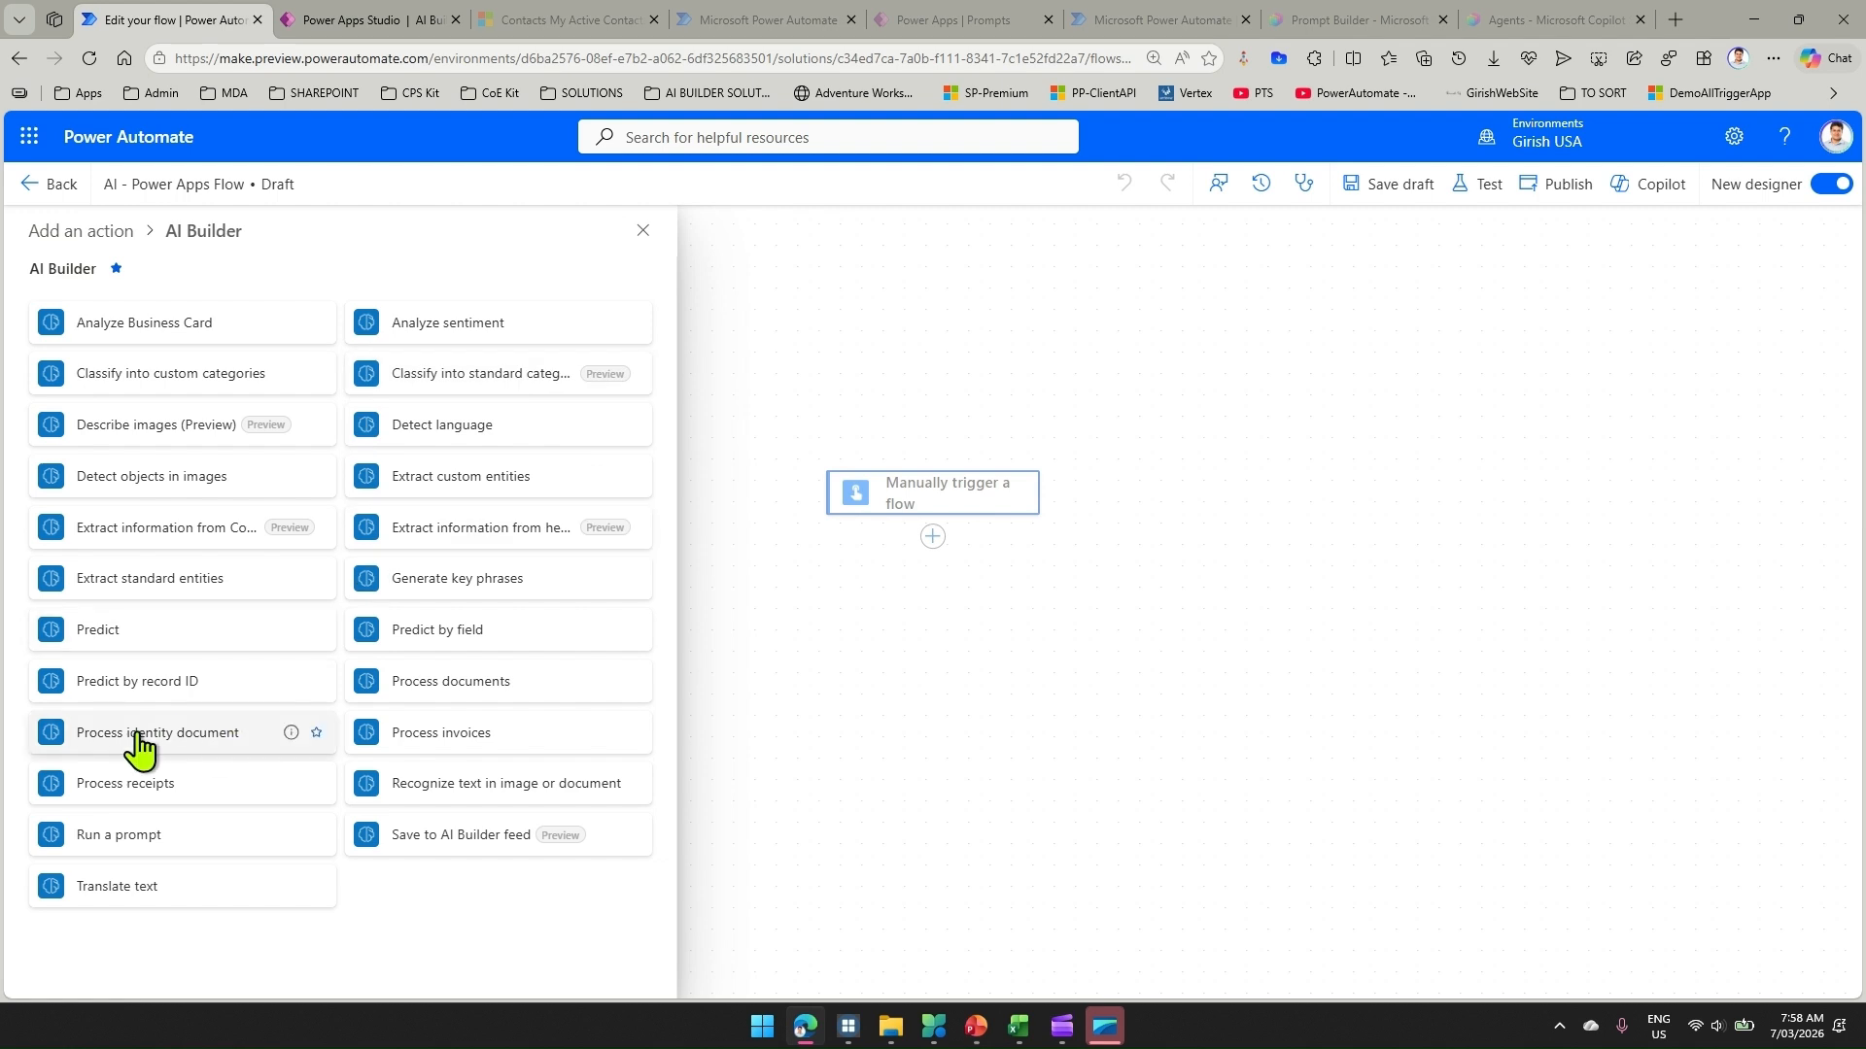
{"action": "mouse_move", "coordinate": [289, 836]}
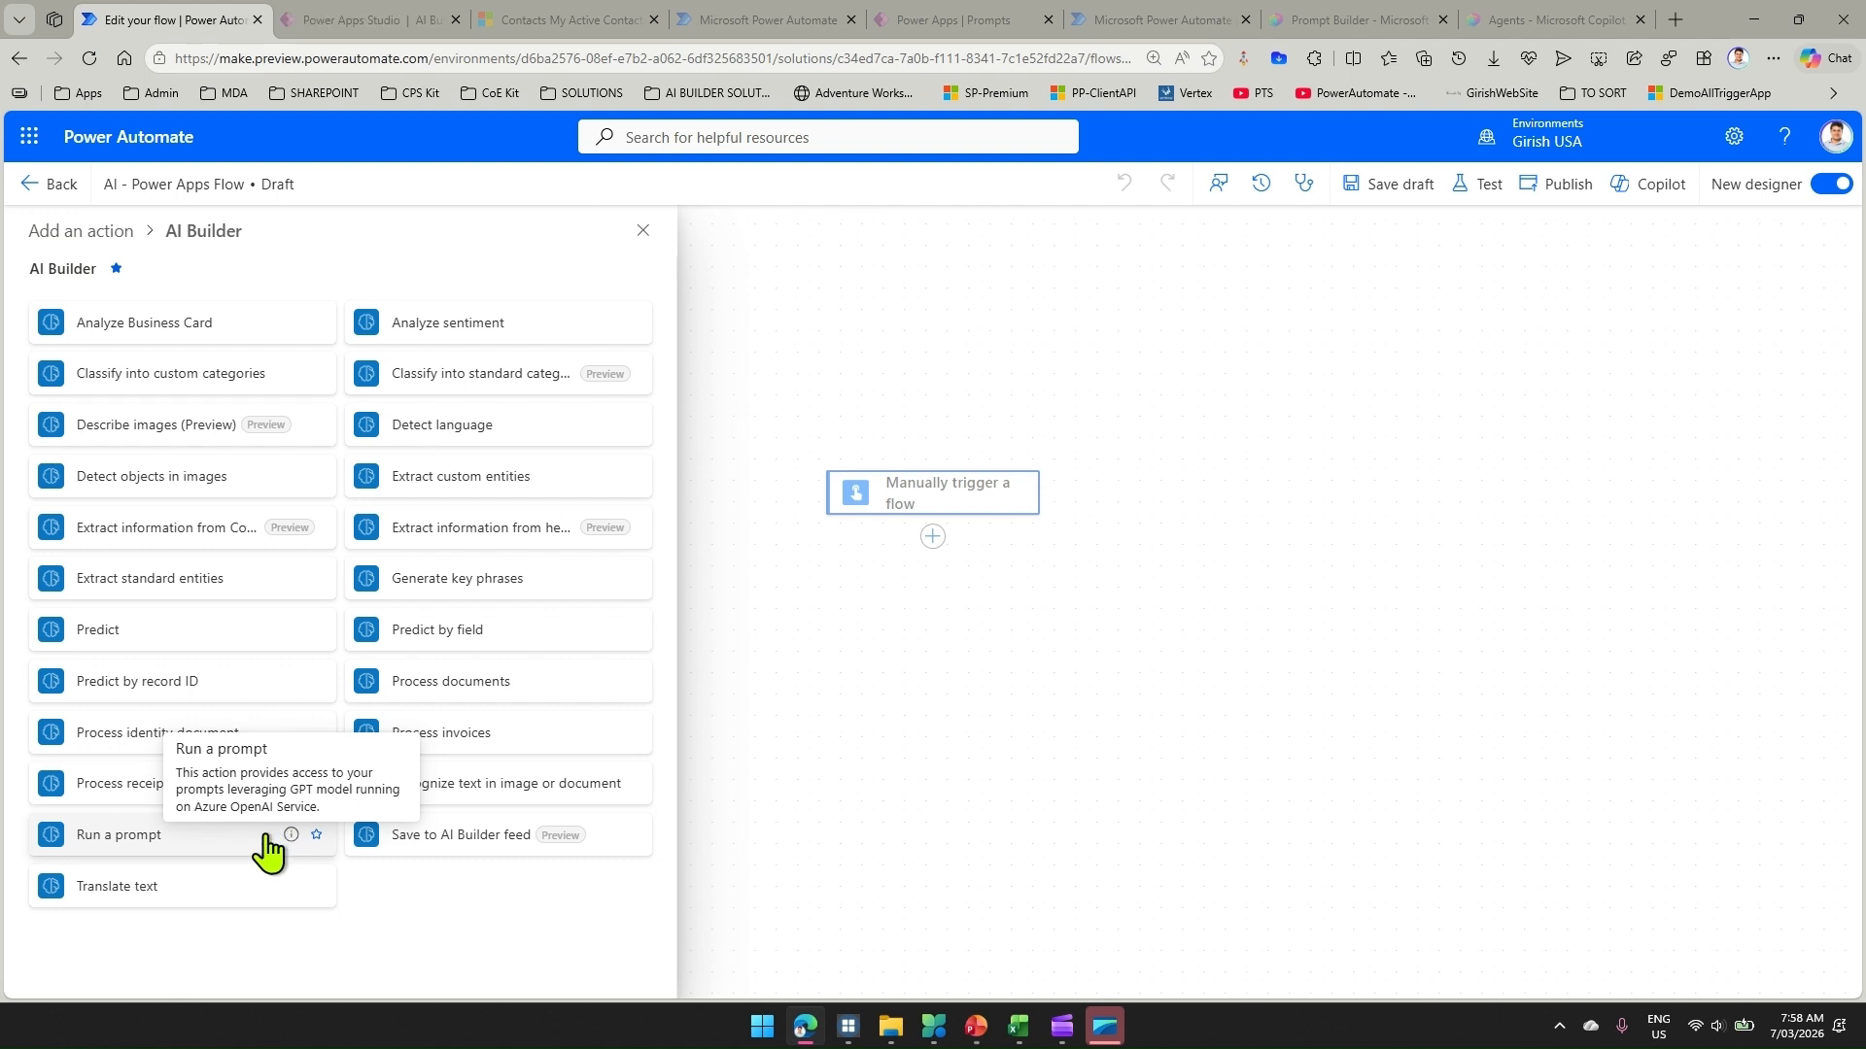
{"action": "left_click", "coordinate": [137, 844]}
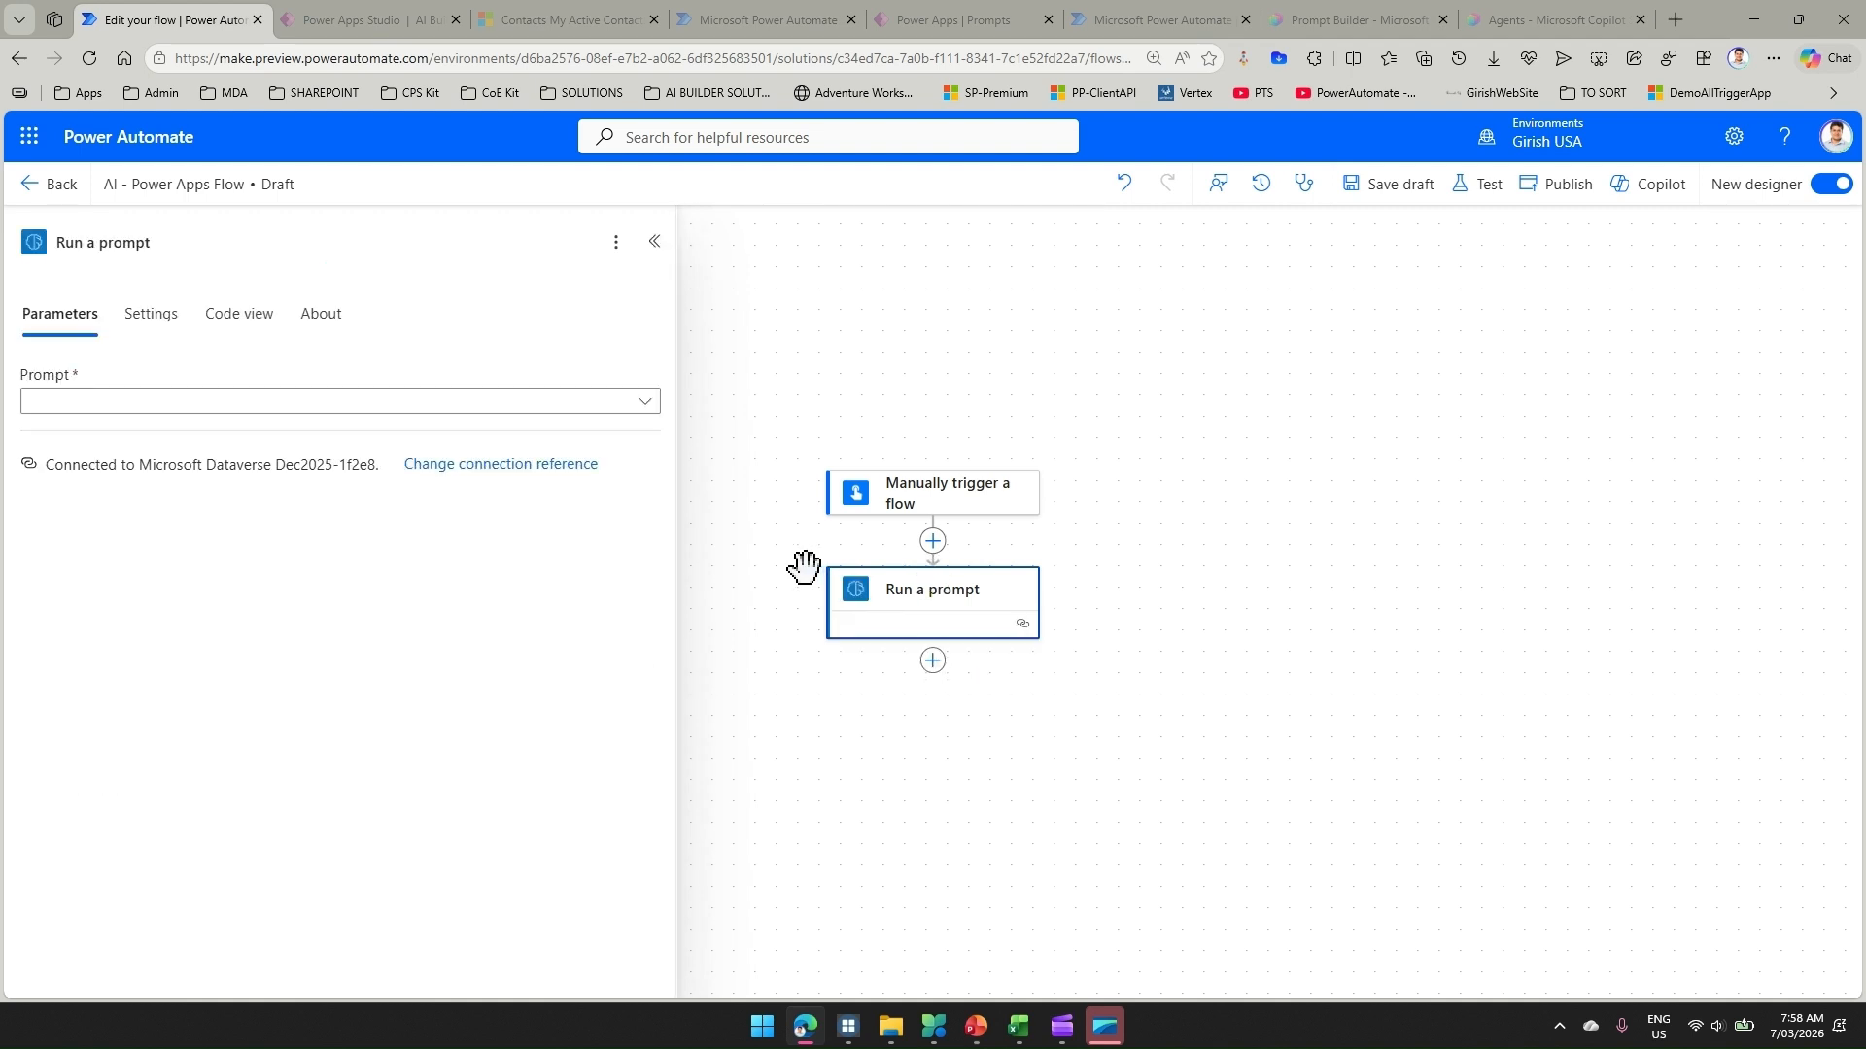
Set the Run a prompt action's prompt to "Get Medal tally for Winter Olympics 2022" and show all advanced parameters
{"action": "left_click", "coordinate": [223, 407]}
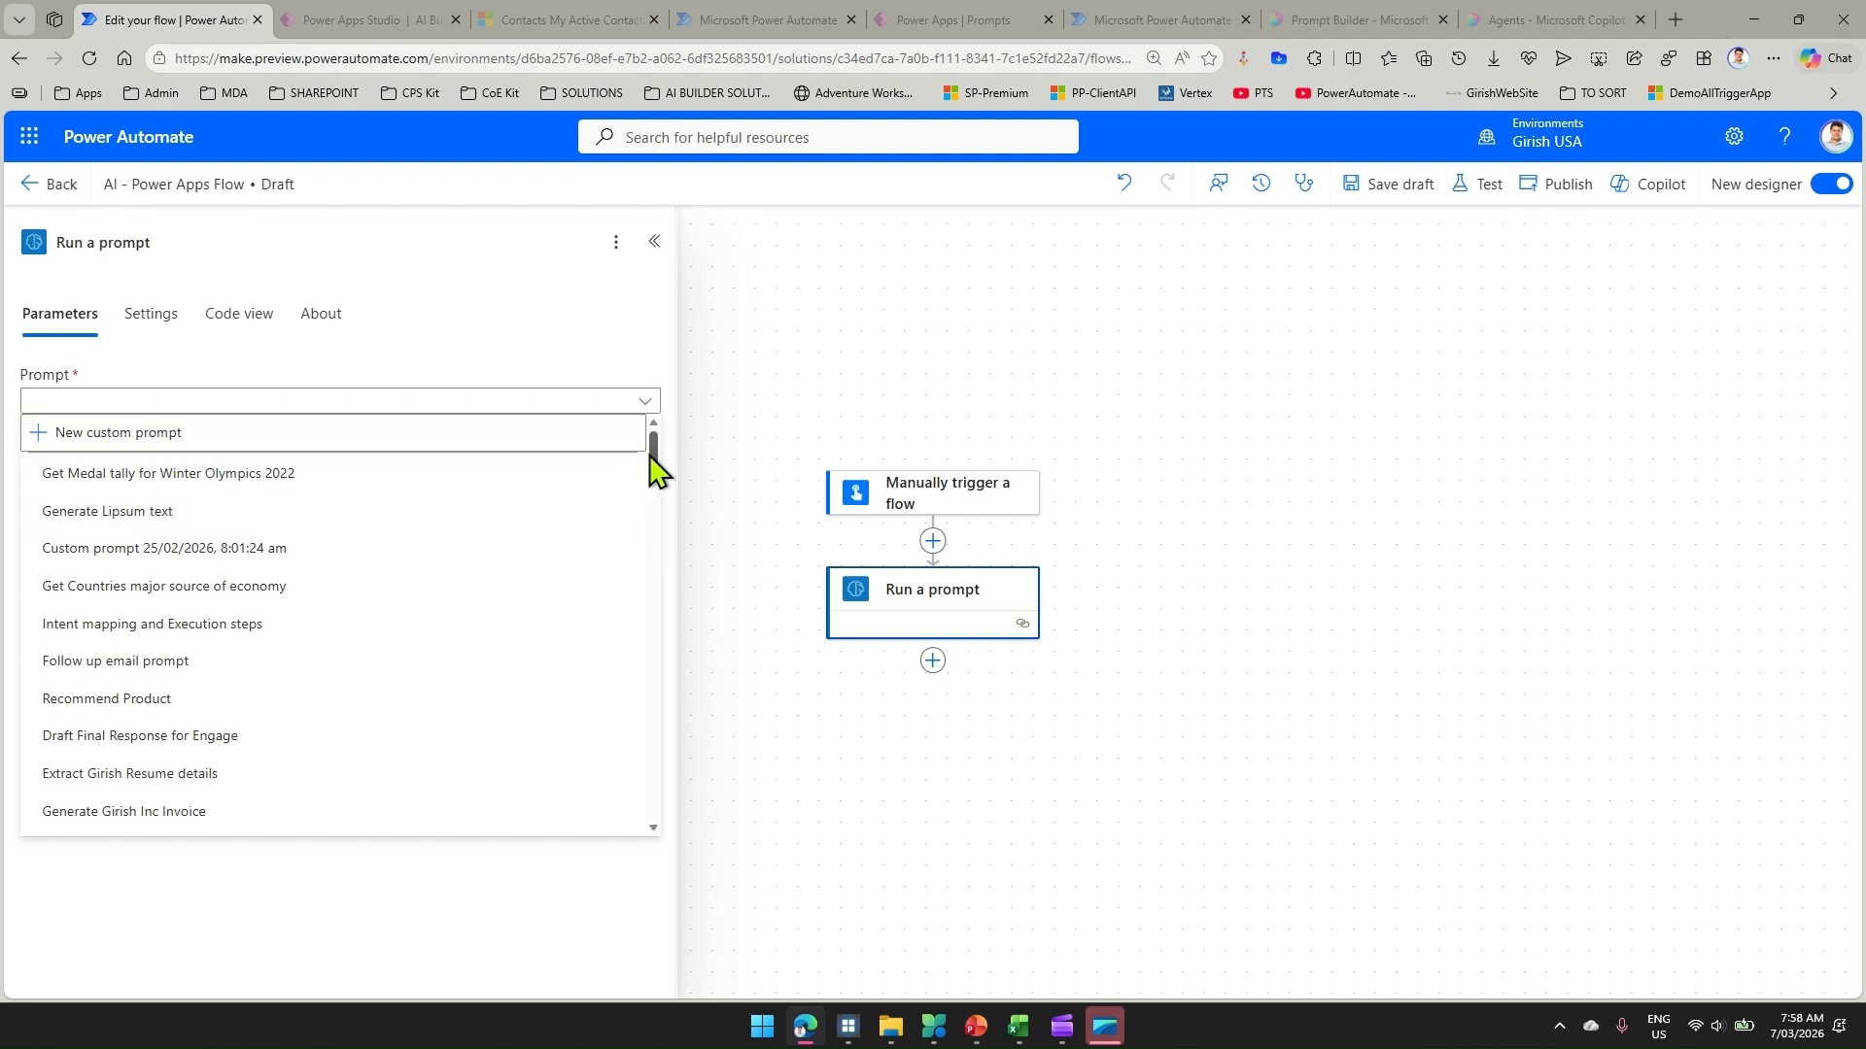
{"action": "left_click_drag", "start_coordinate": [653, 461], "coordinate": [599, 833]}
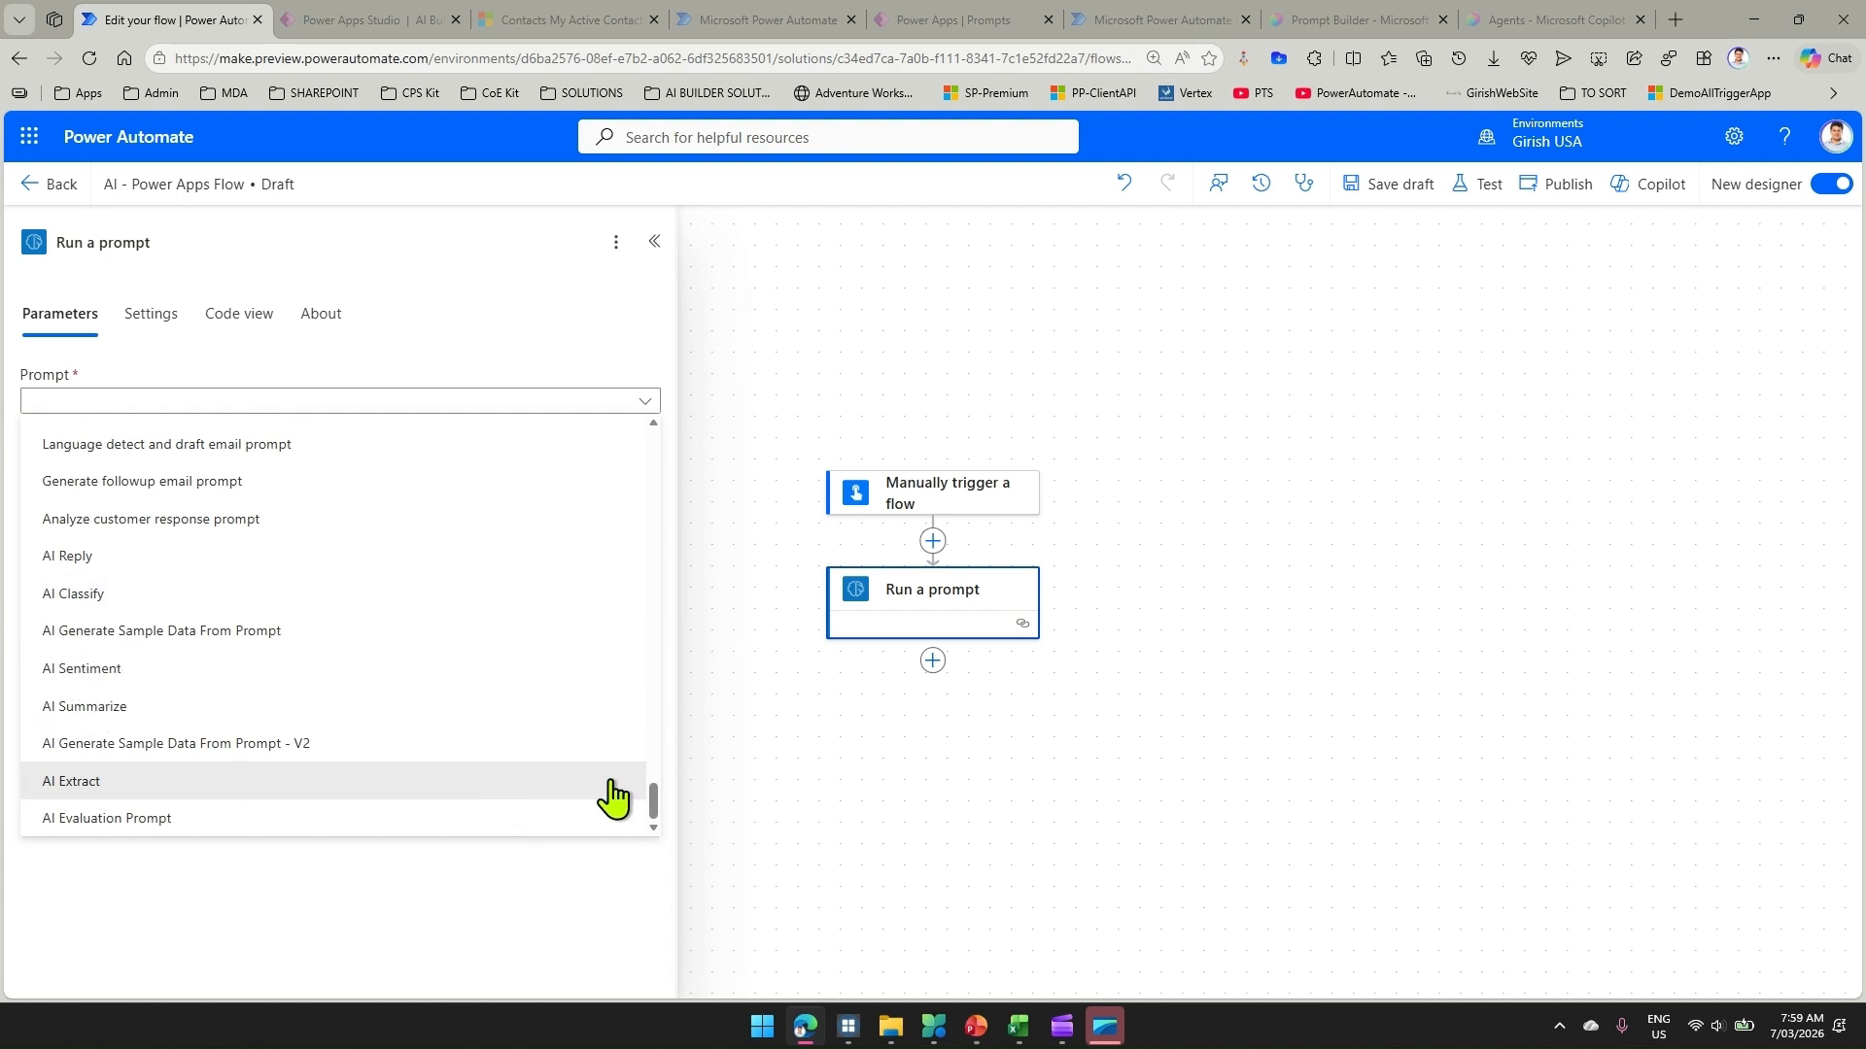
{"action": "left_click_drag", "start_coordinate": [645, 800], "coordinate": [416, 430]}
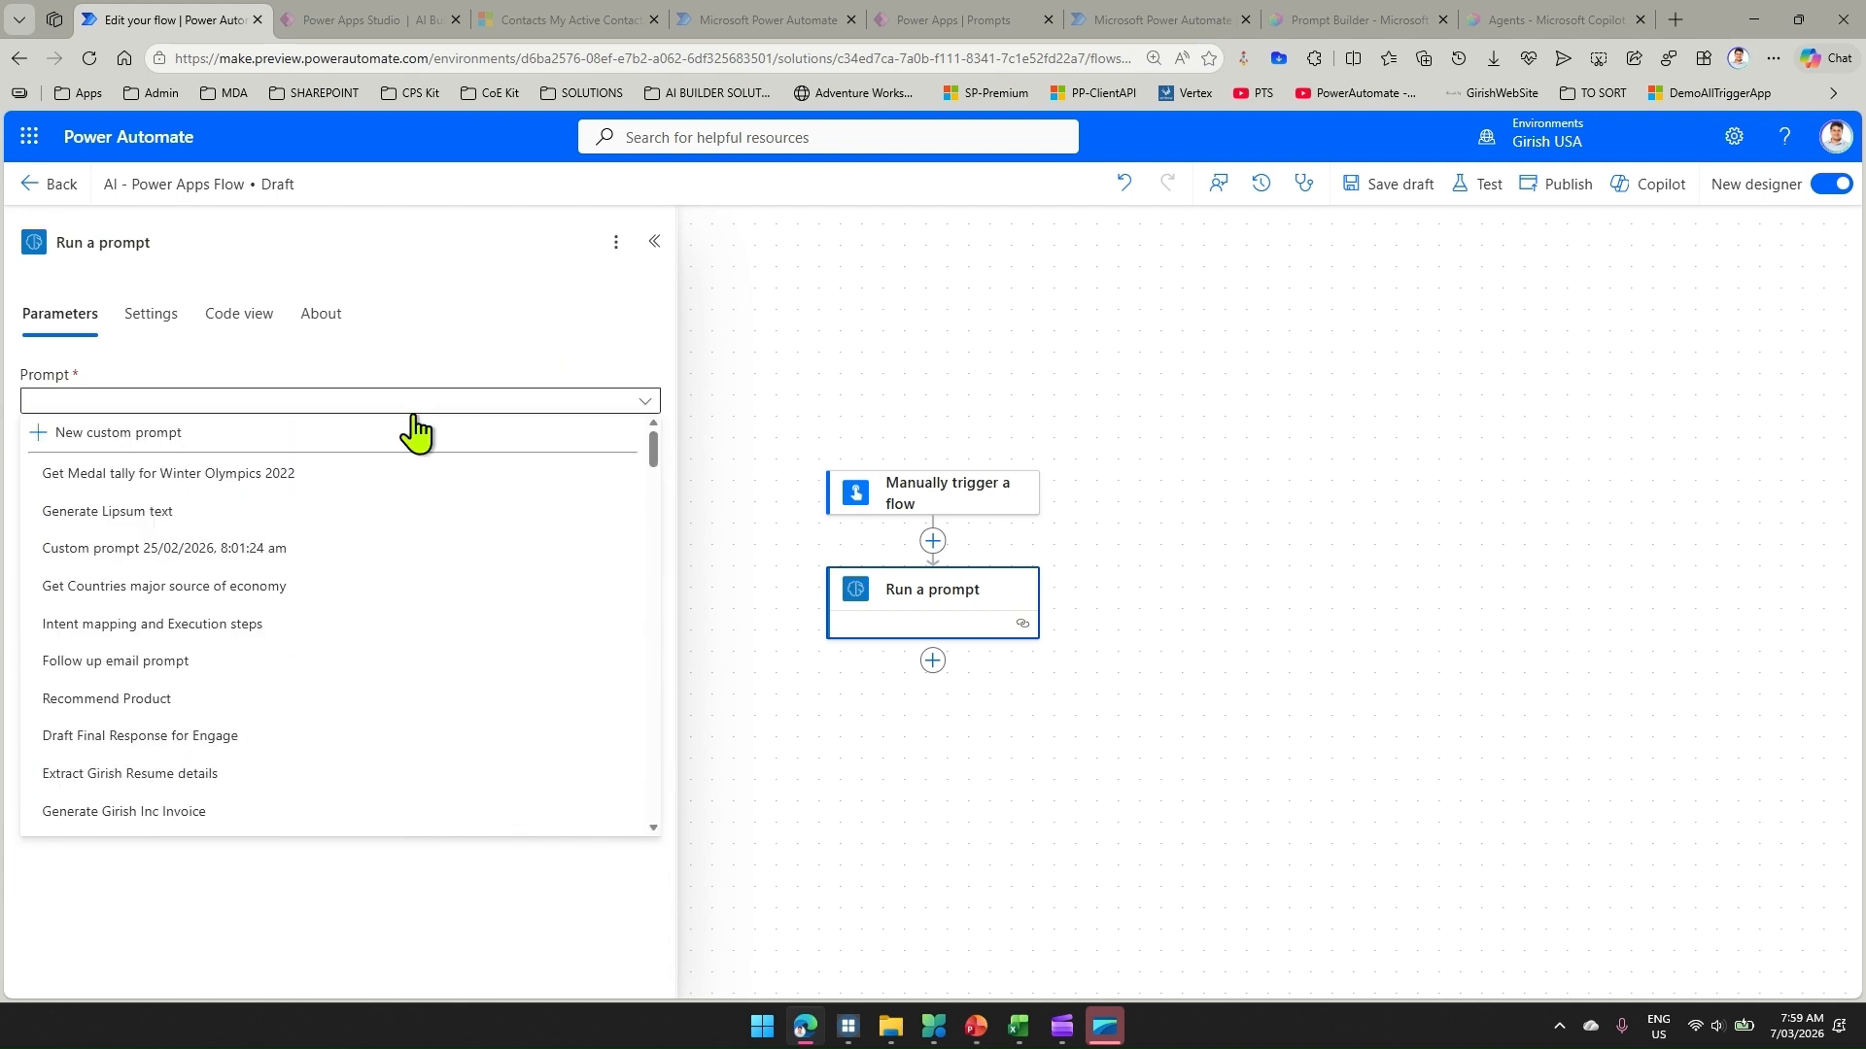
{"action": "left_click", "coordinate": [154, 478]}
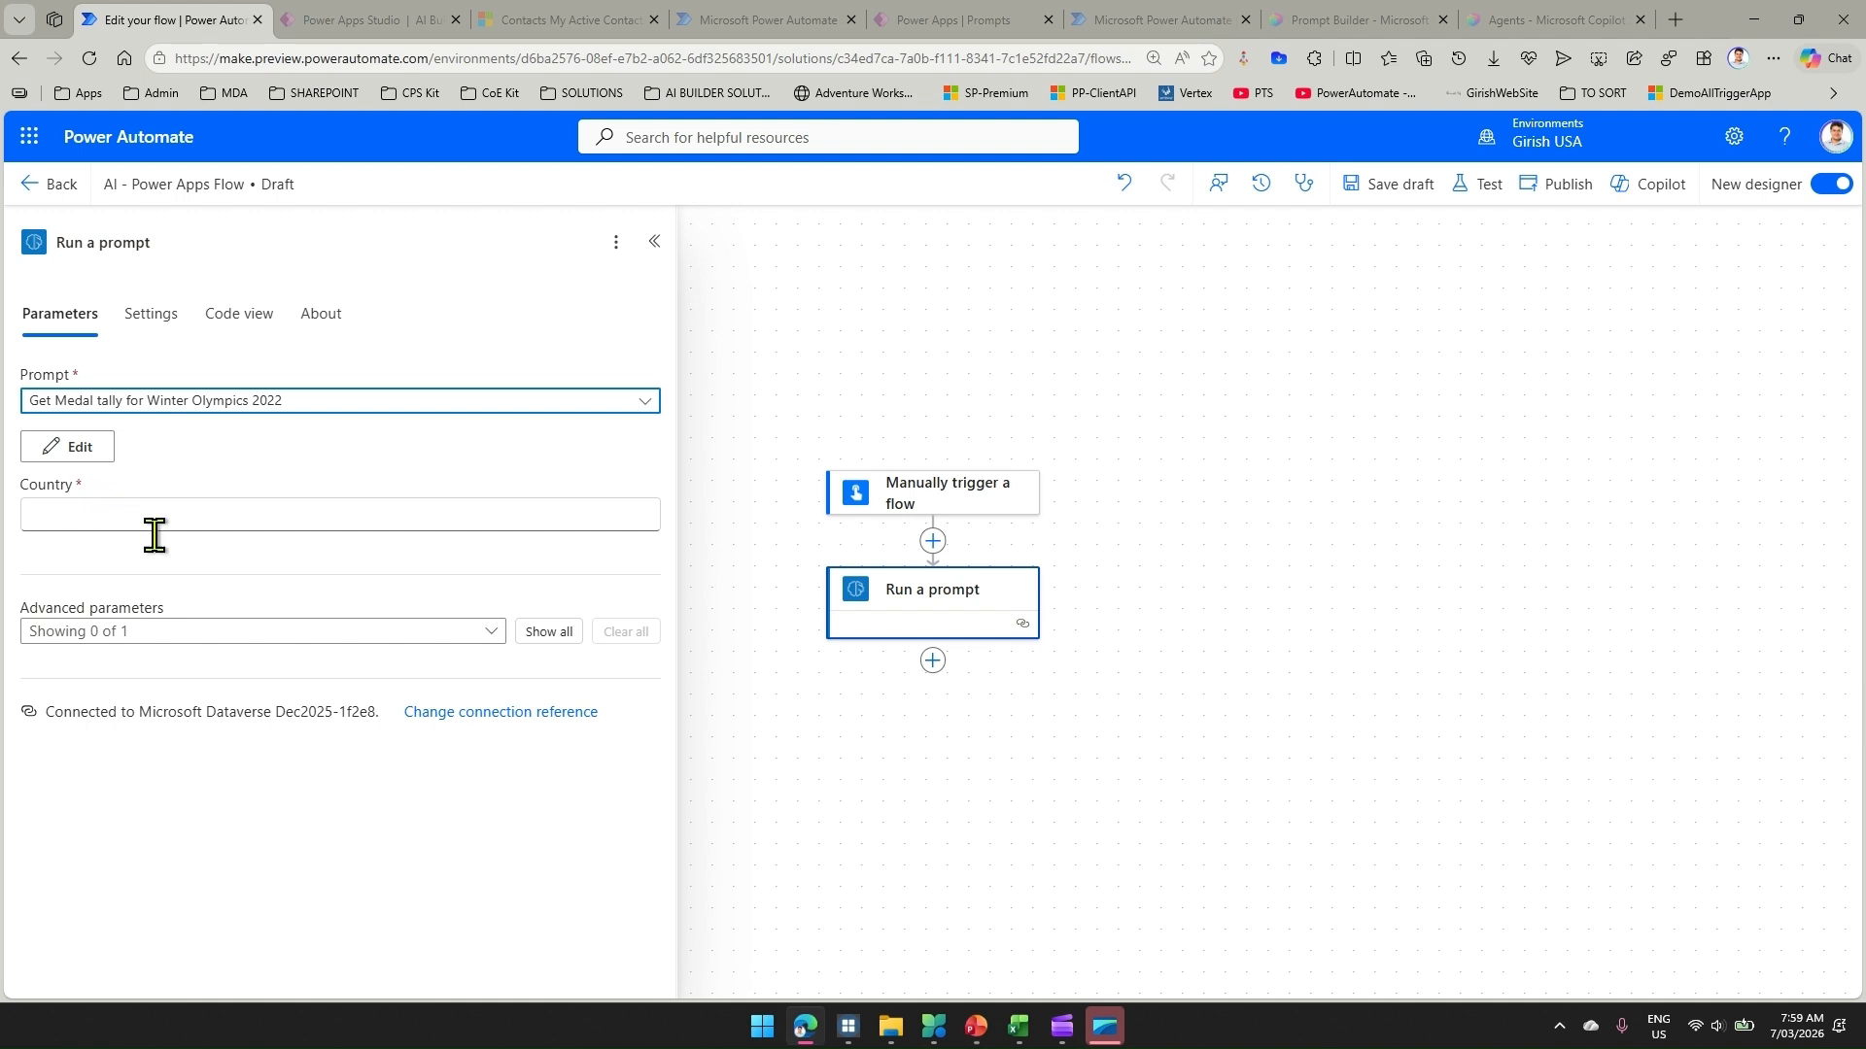
{"action": "left_click", "coordinate": [529, 632]}
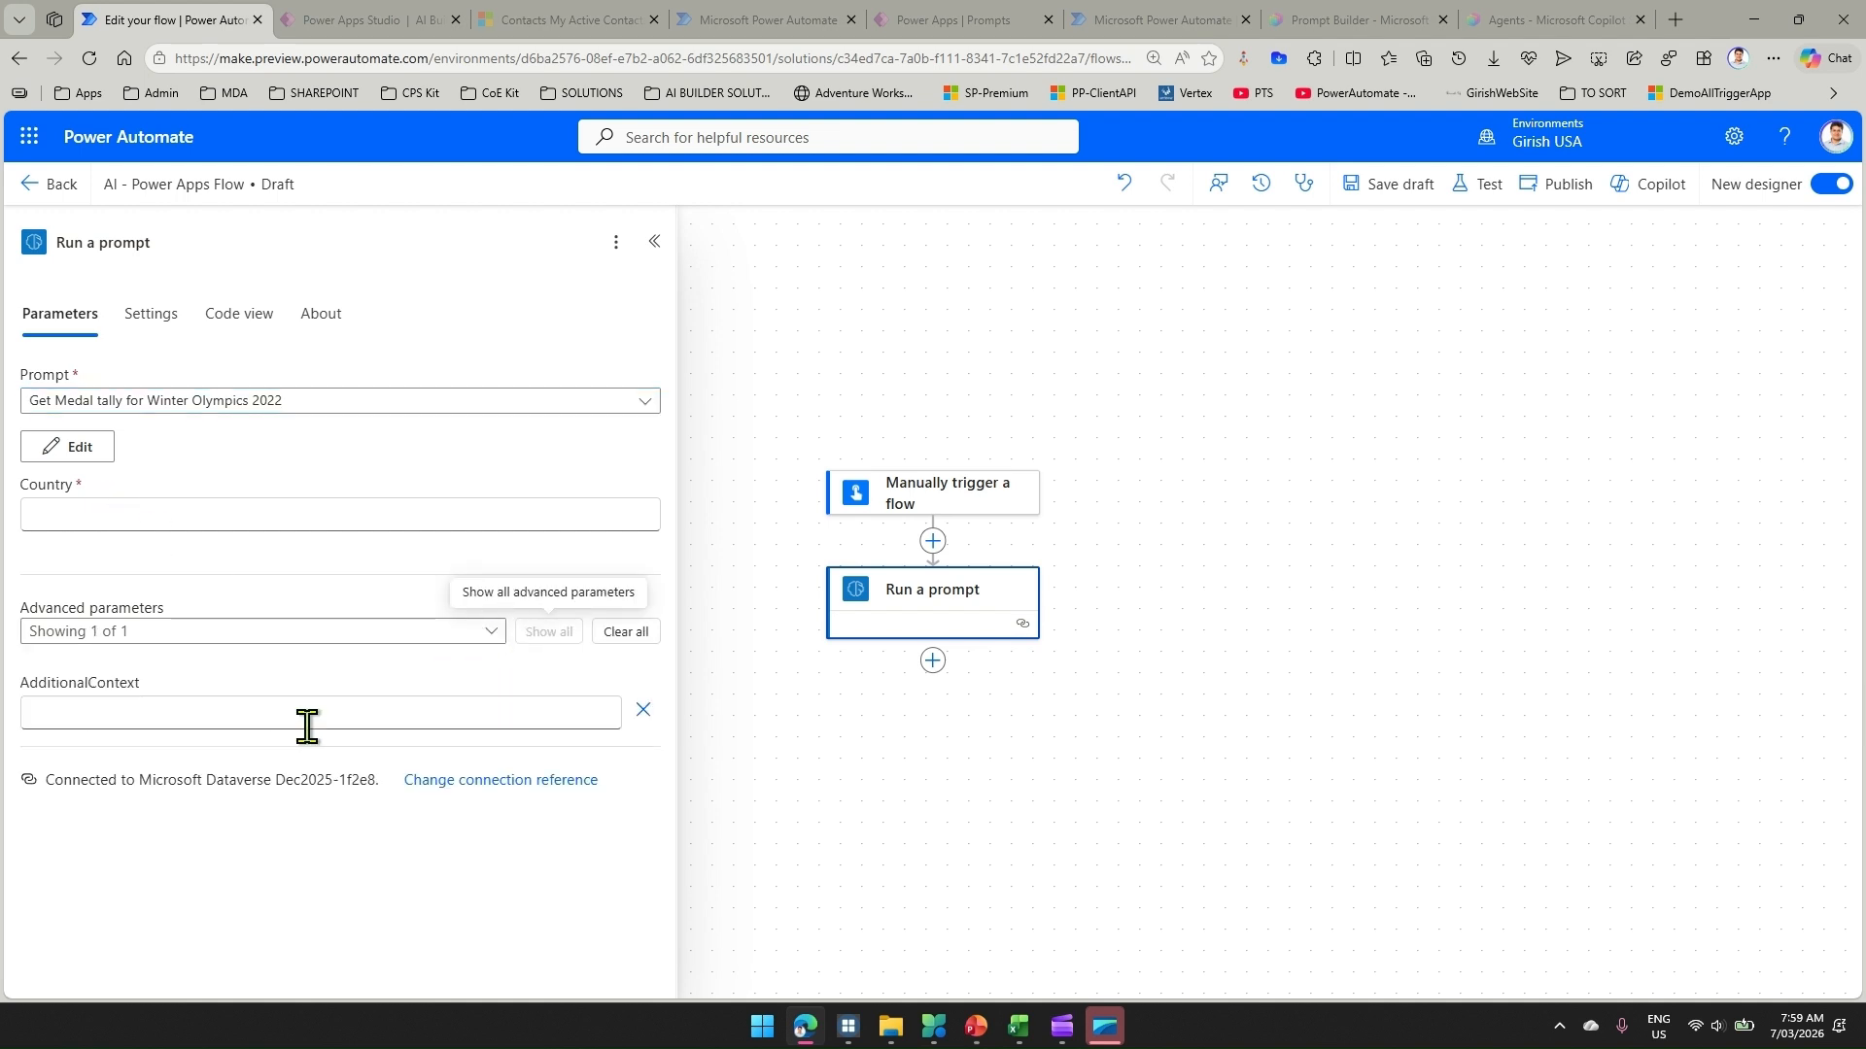
{"action": "left_click", "coordinate": [282, 714]}
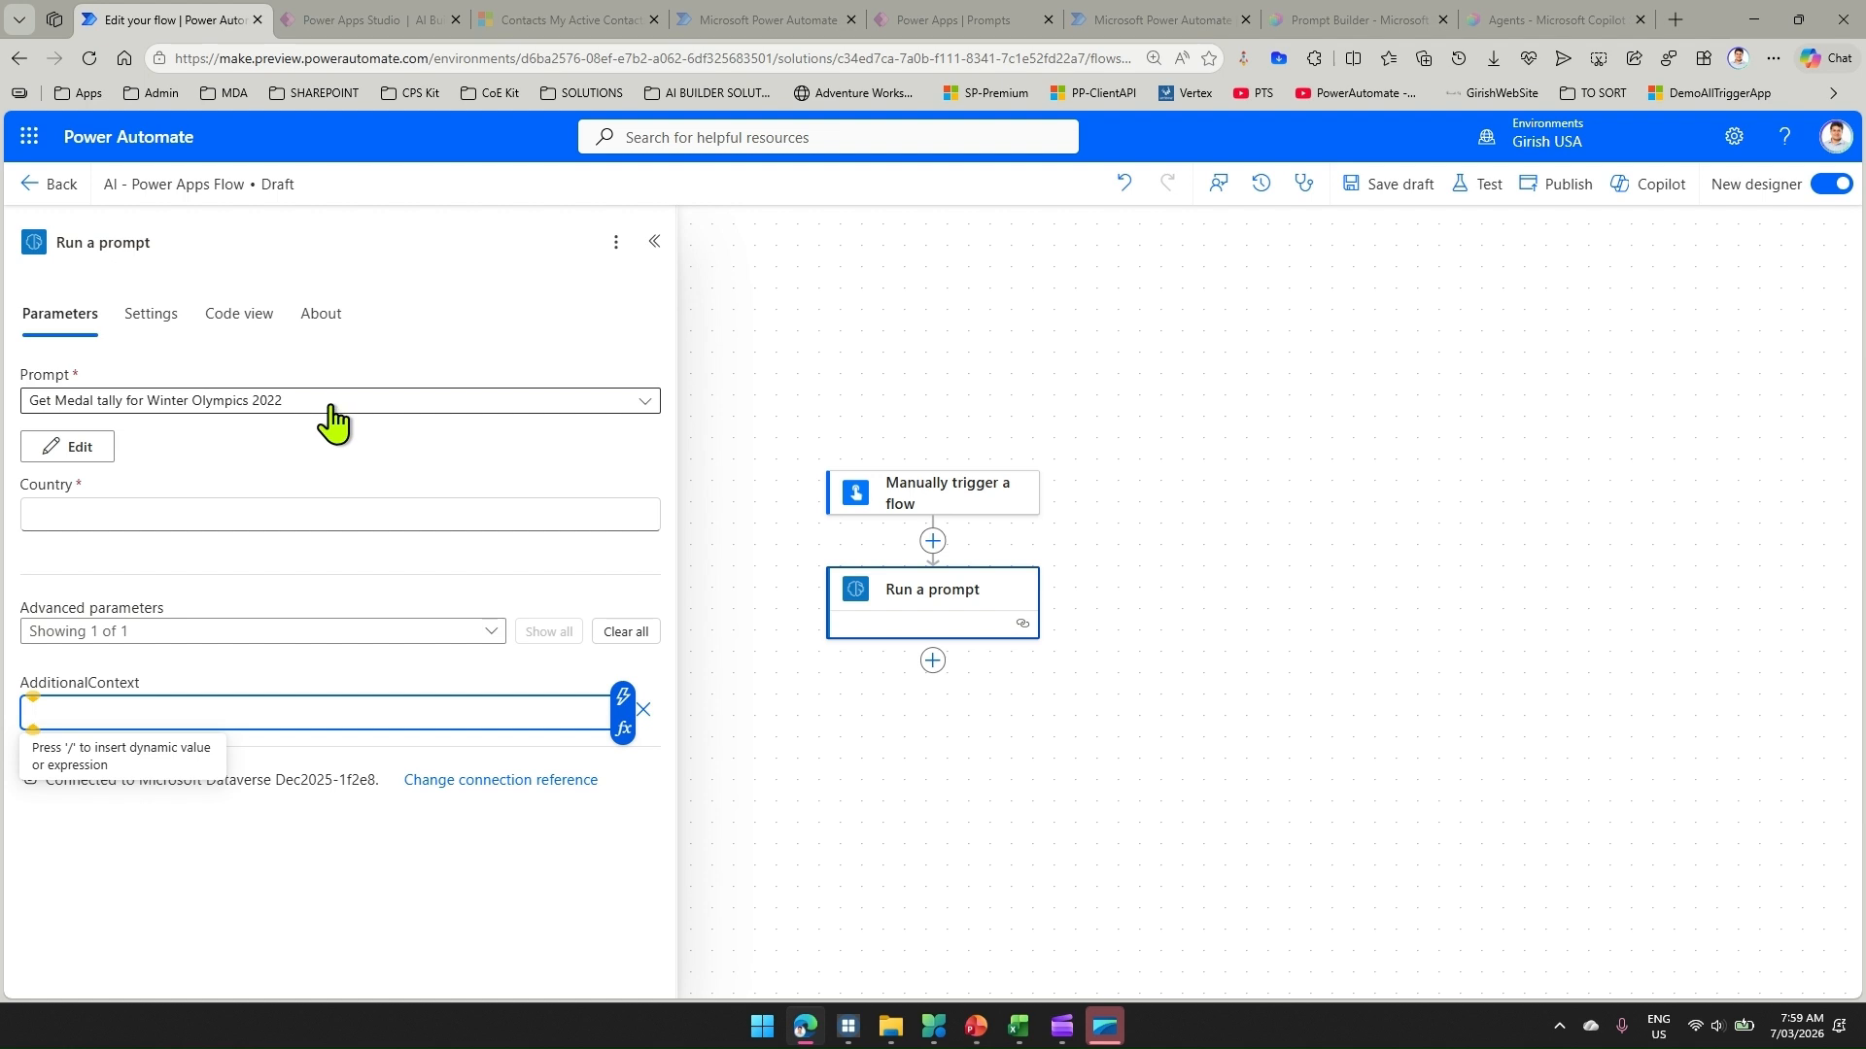
Set the prompt's Country input to the trigger's varInput dynamic value
{"action": "left_click", "coordinate": [288, 506]}
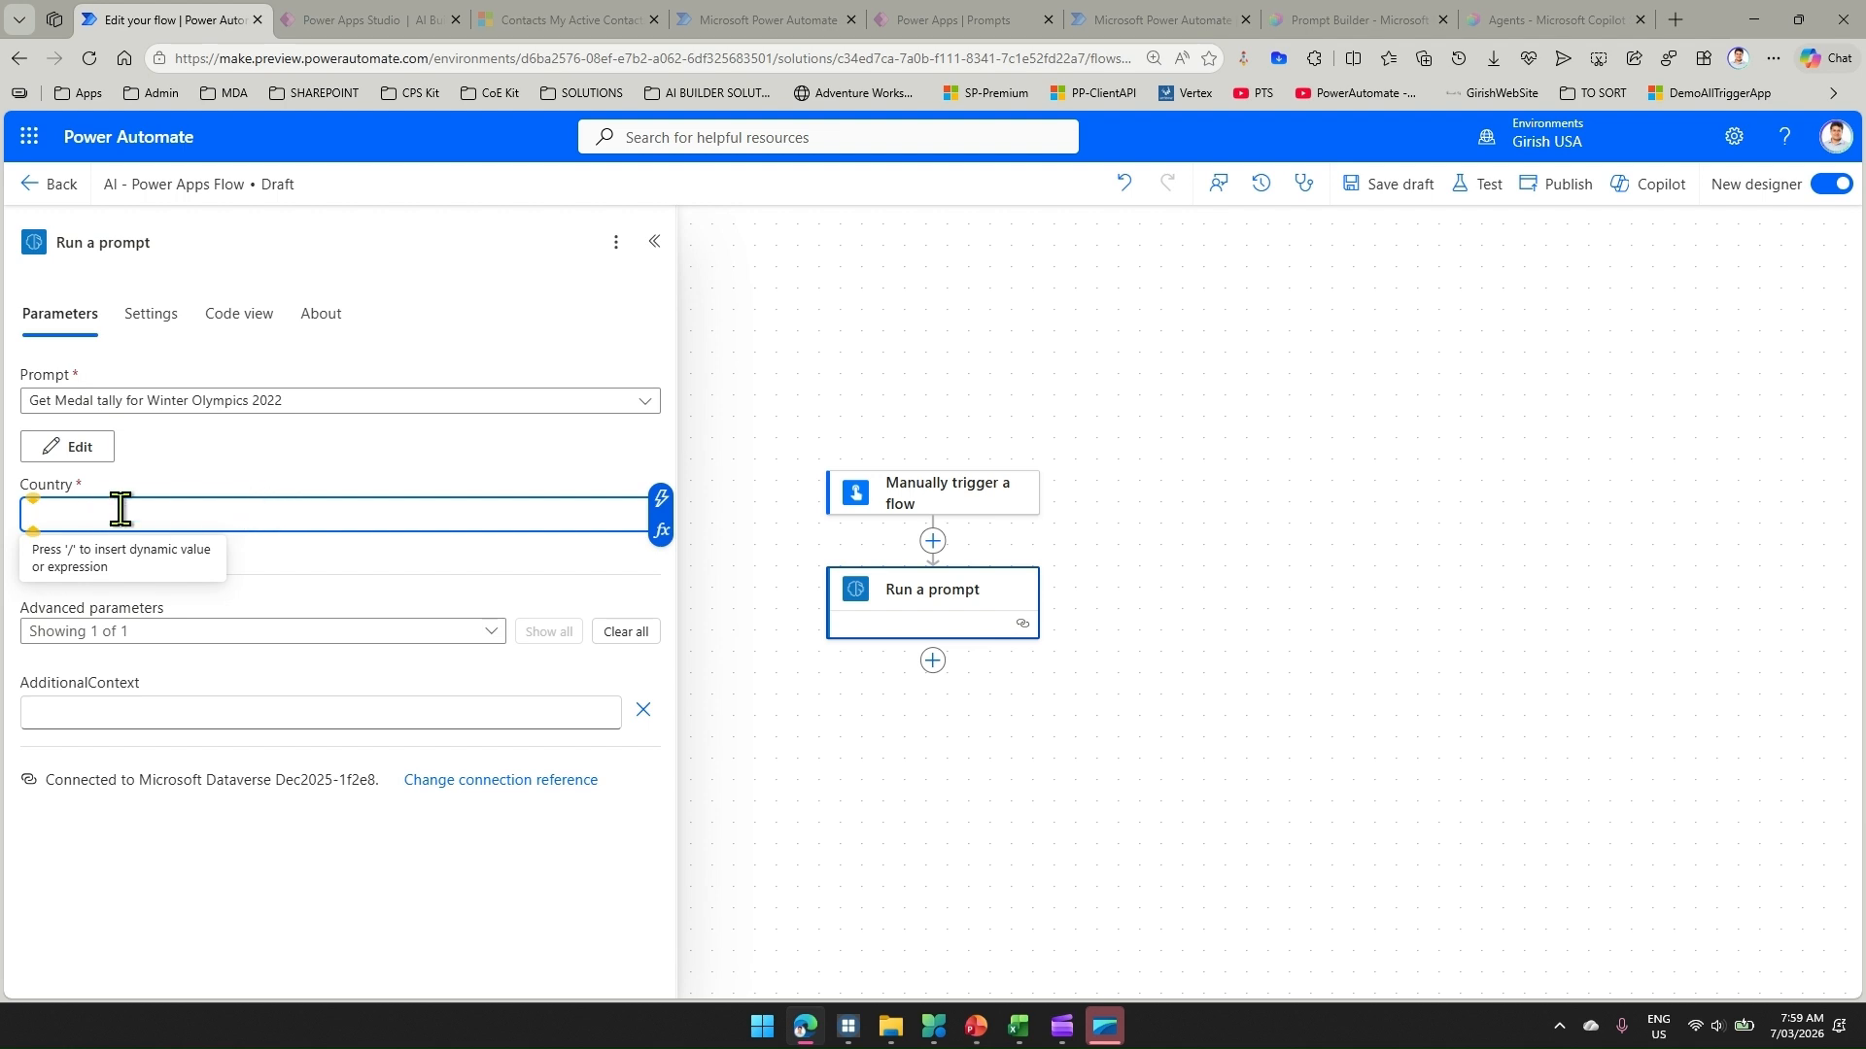
{"action": "left_click", "coordinate": [663, 503]}
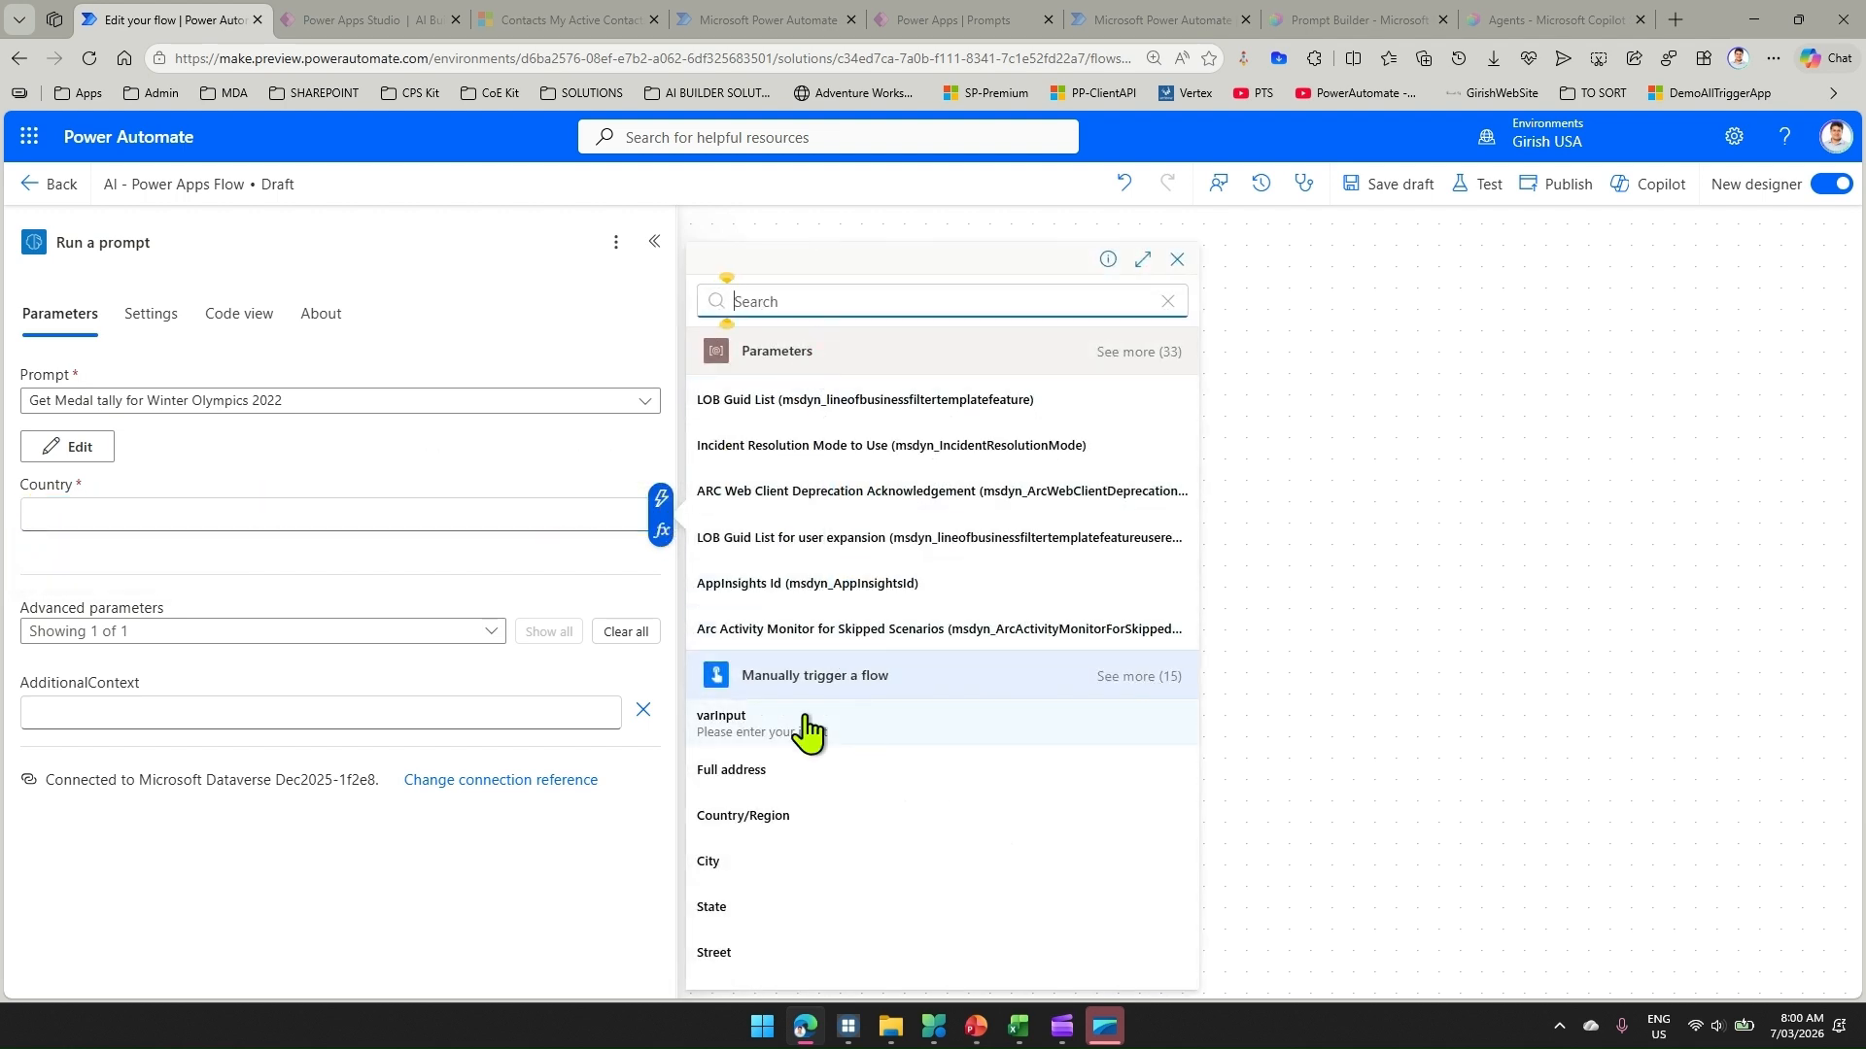
{"action": "left_click", "coordinate": [768, 726]}
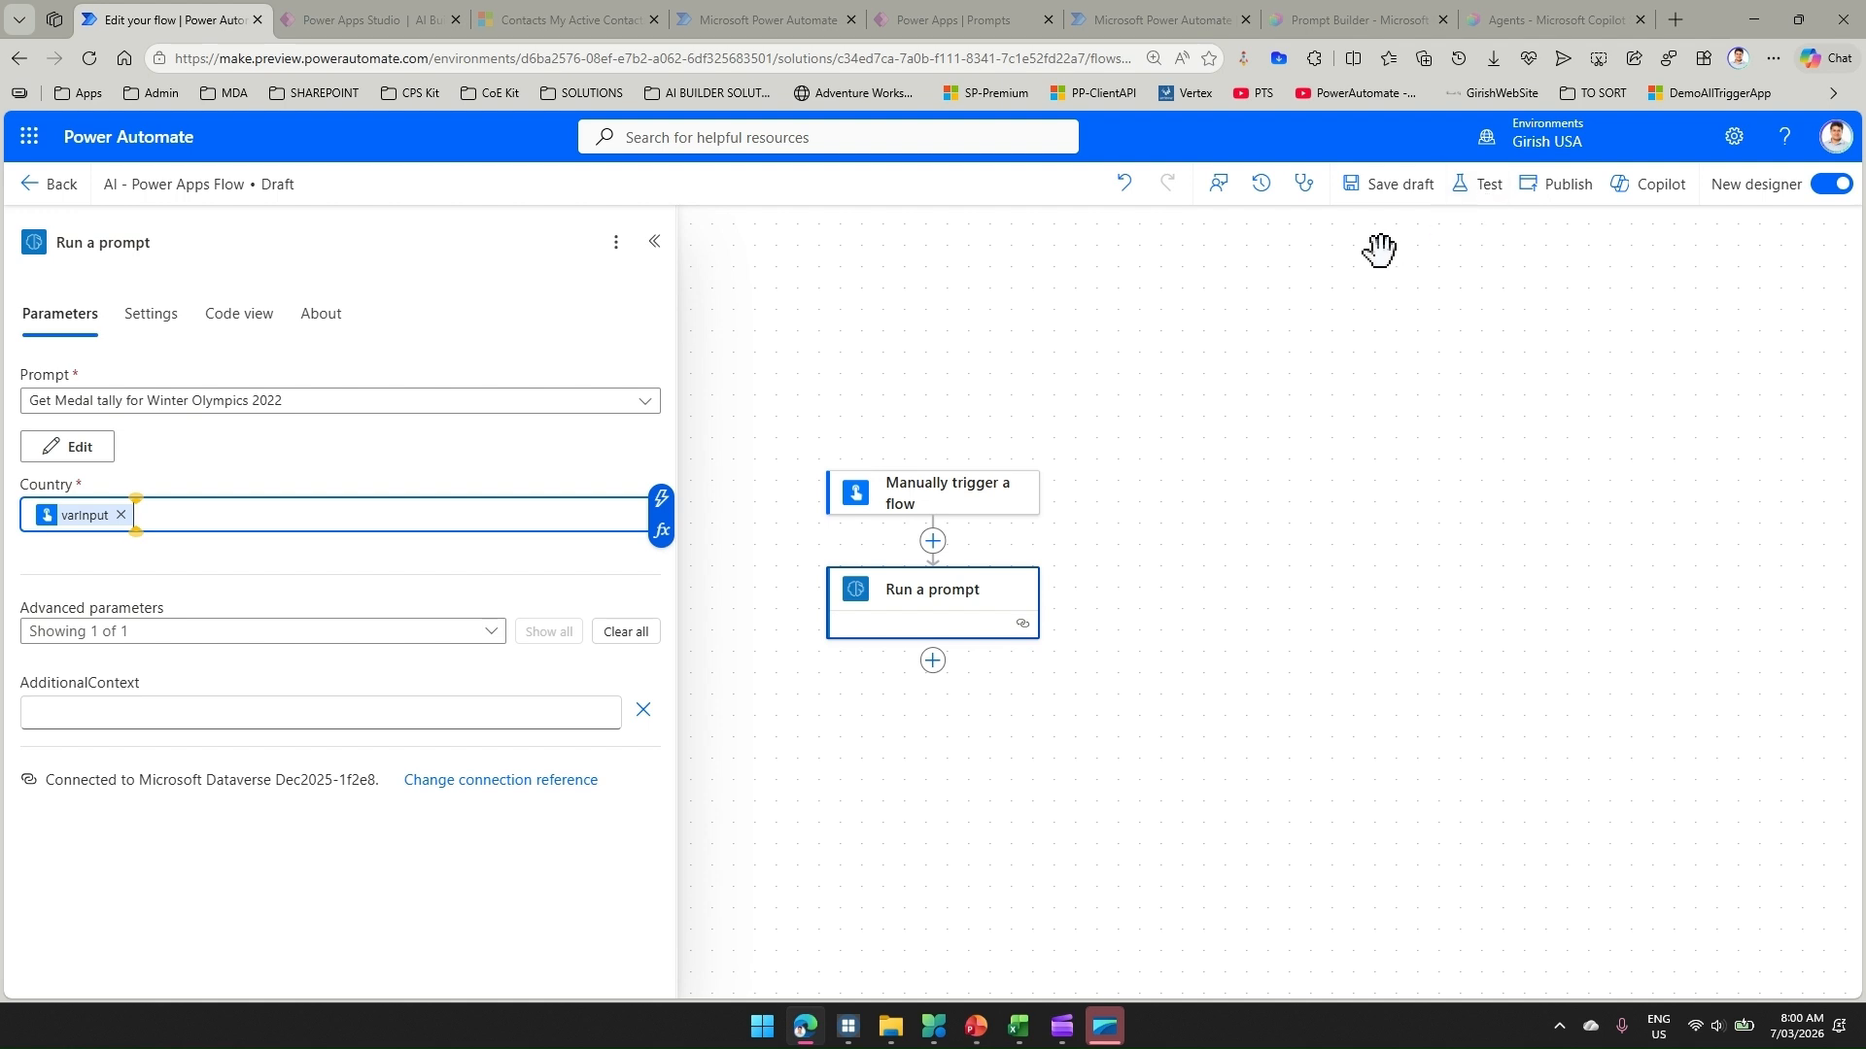
Search the actions for "compose" and add the Data Operation Compose action after Run a prompt
{"action": "left_click", "coordinate": [933, 661]}
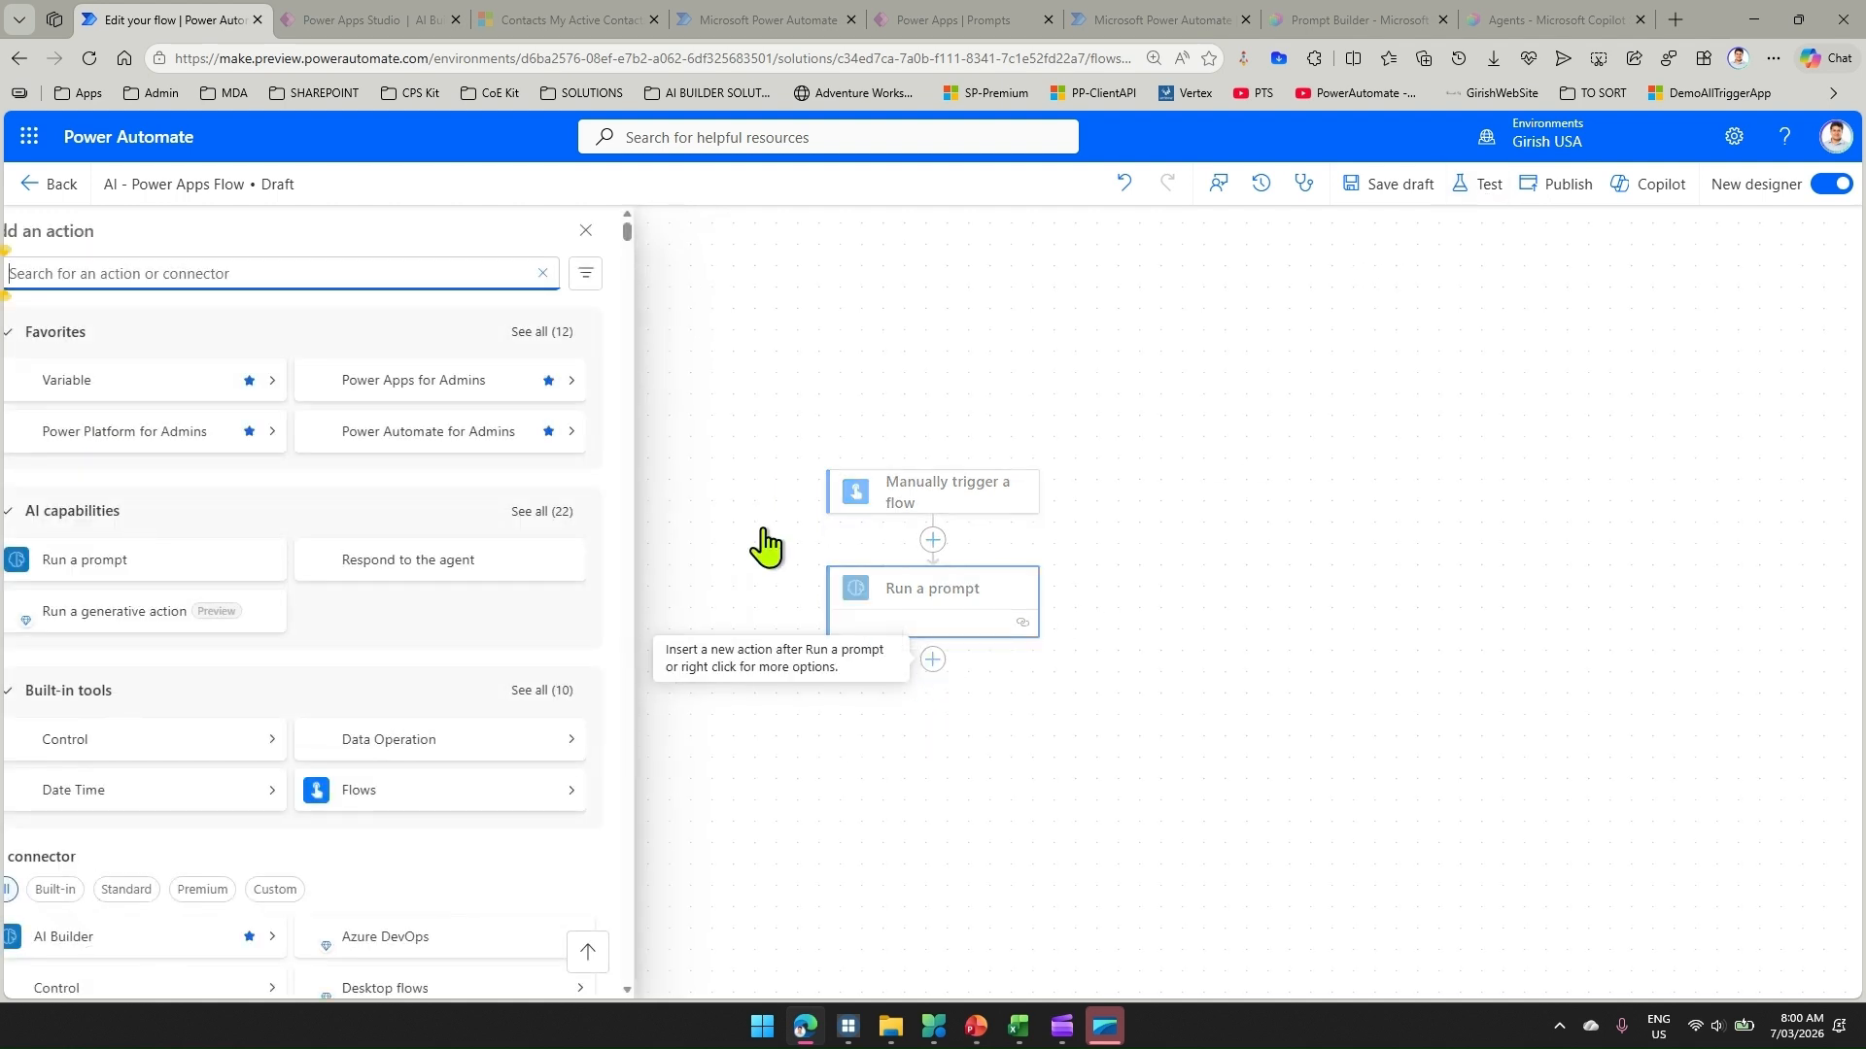
{"action": "left_click", "coordinate": [762, 545]}
{"action": "left_click", "coordinate": [933, 660]}
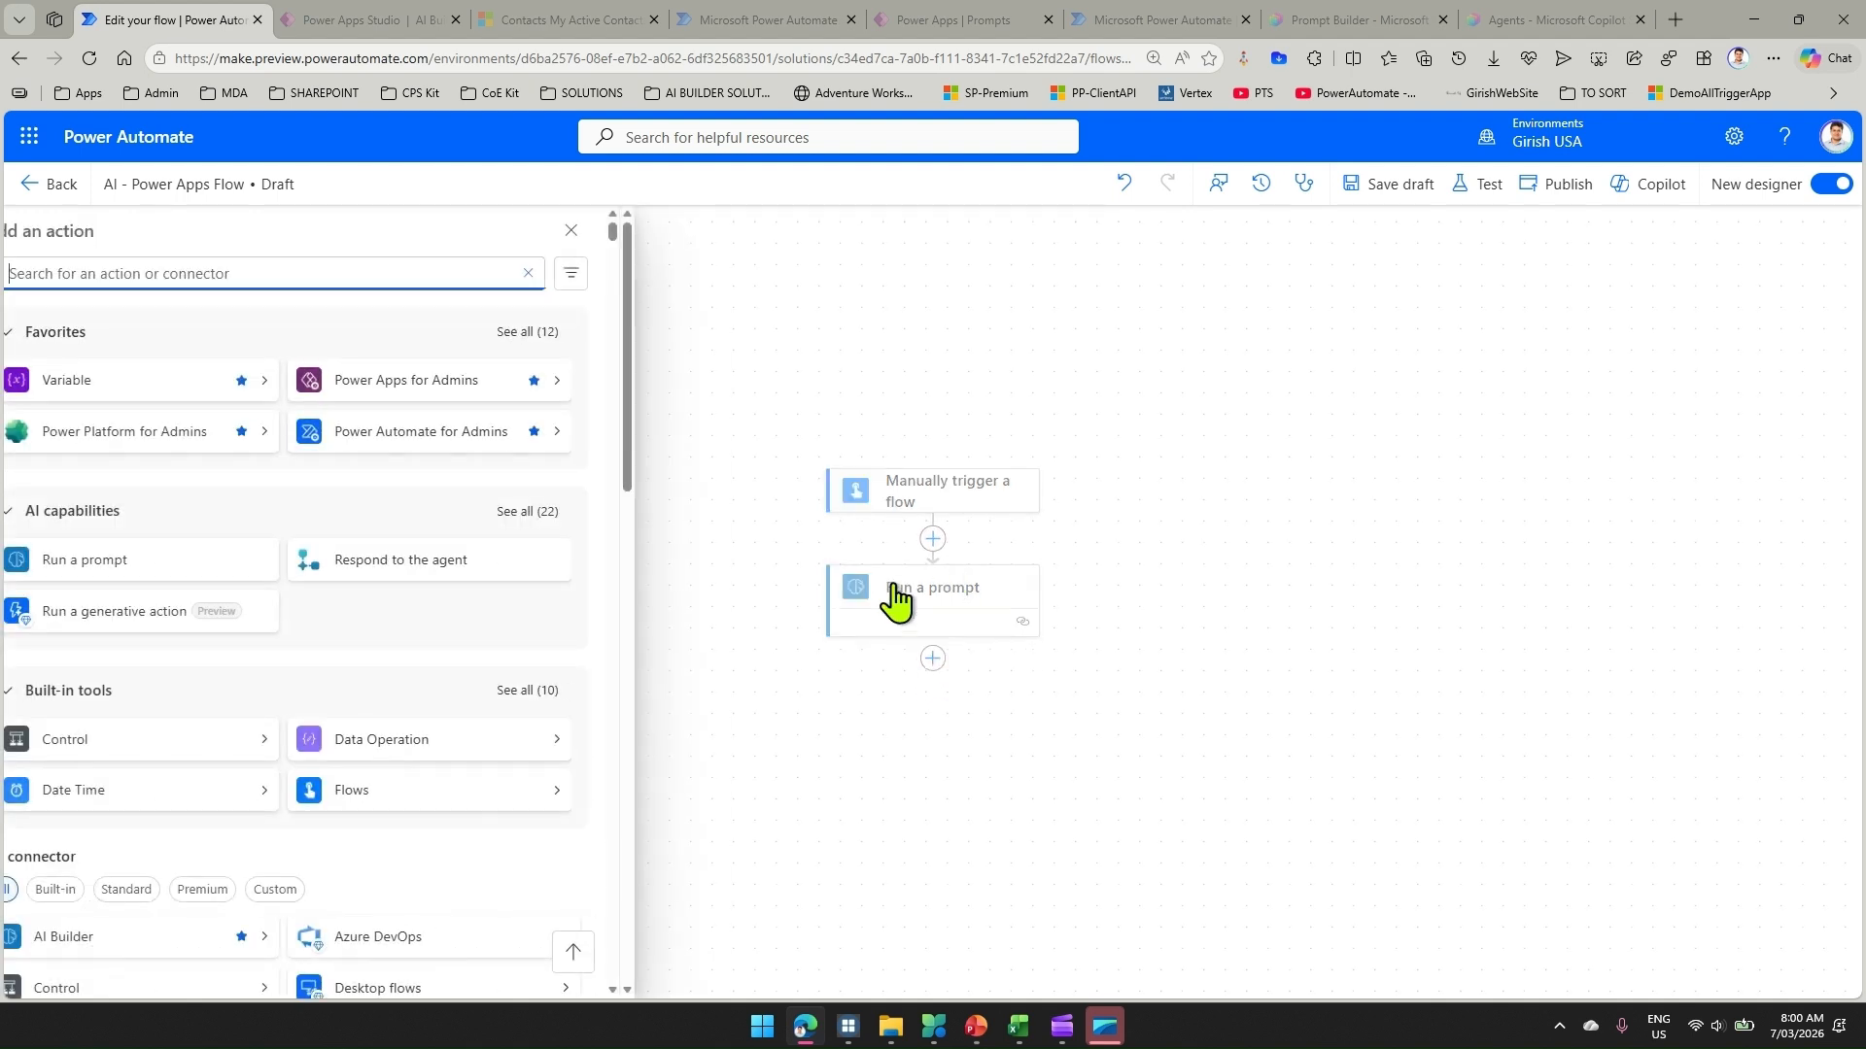
{"action": "type", "text": "comp"}
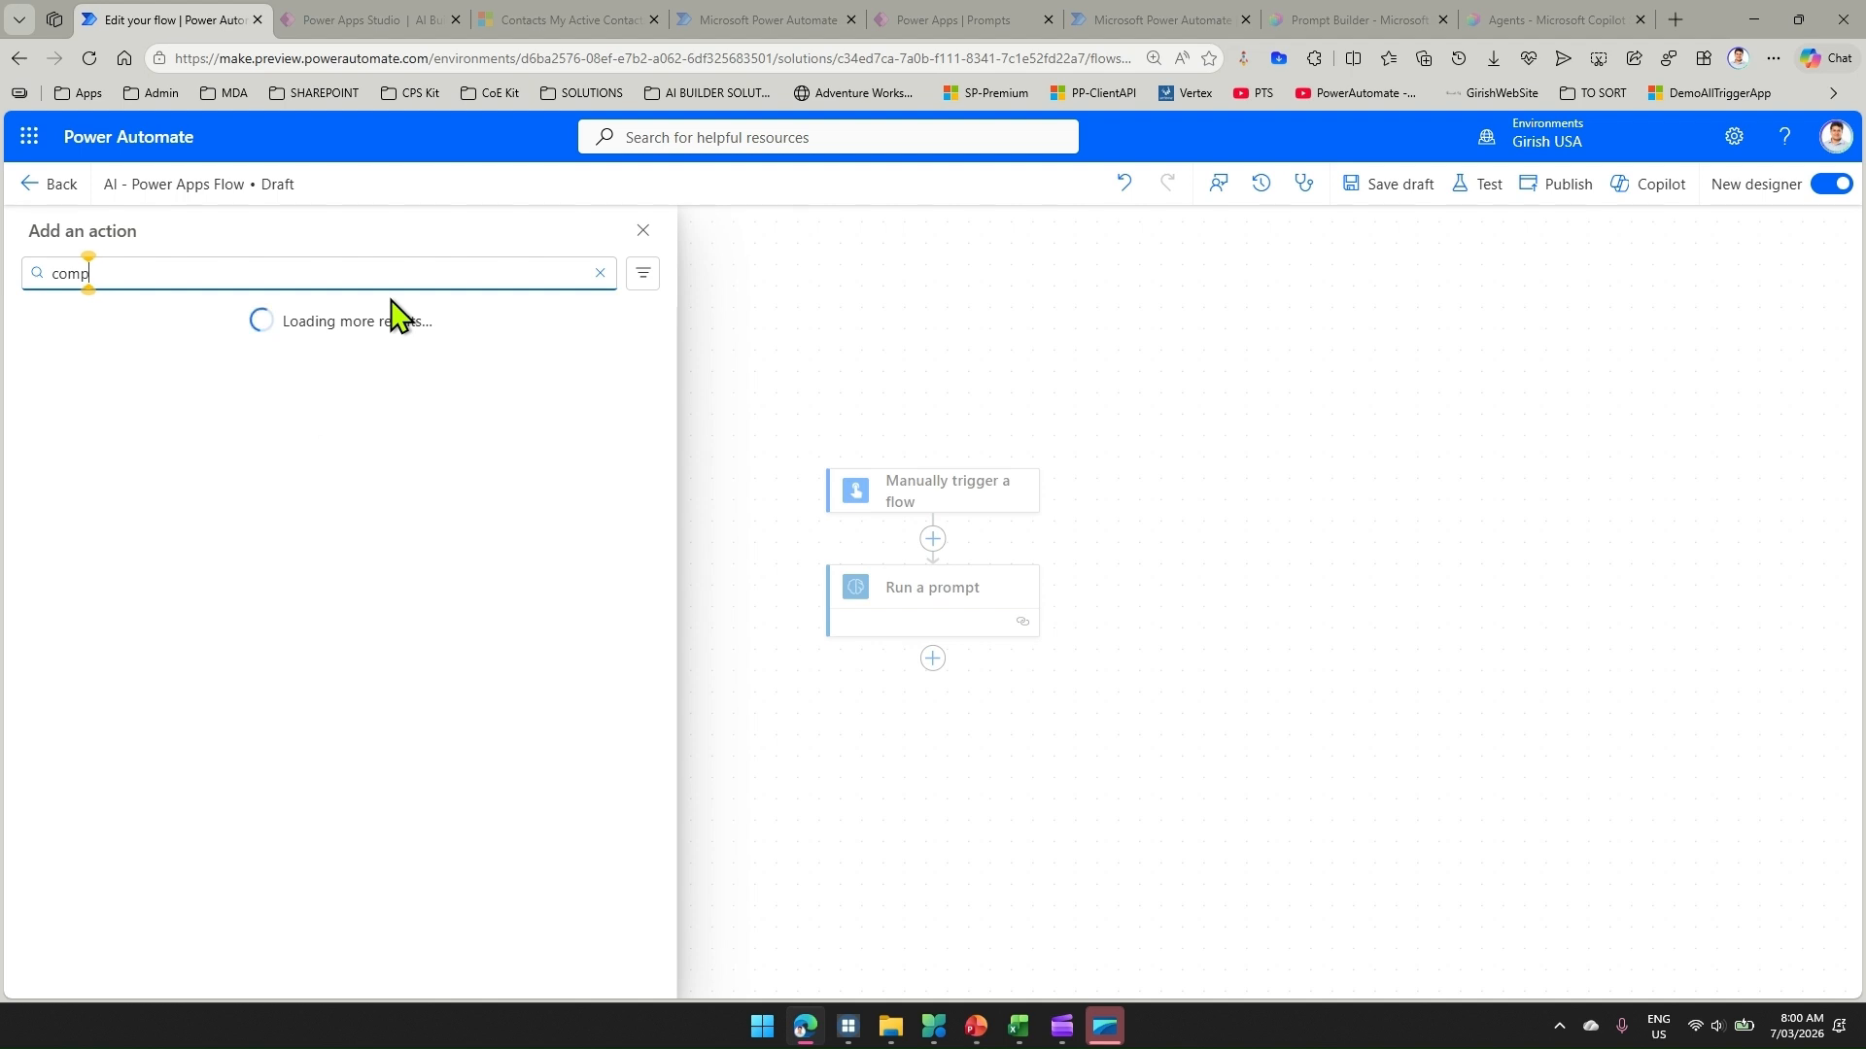
{"action": "type", "text": "ose"}
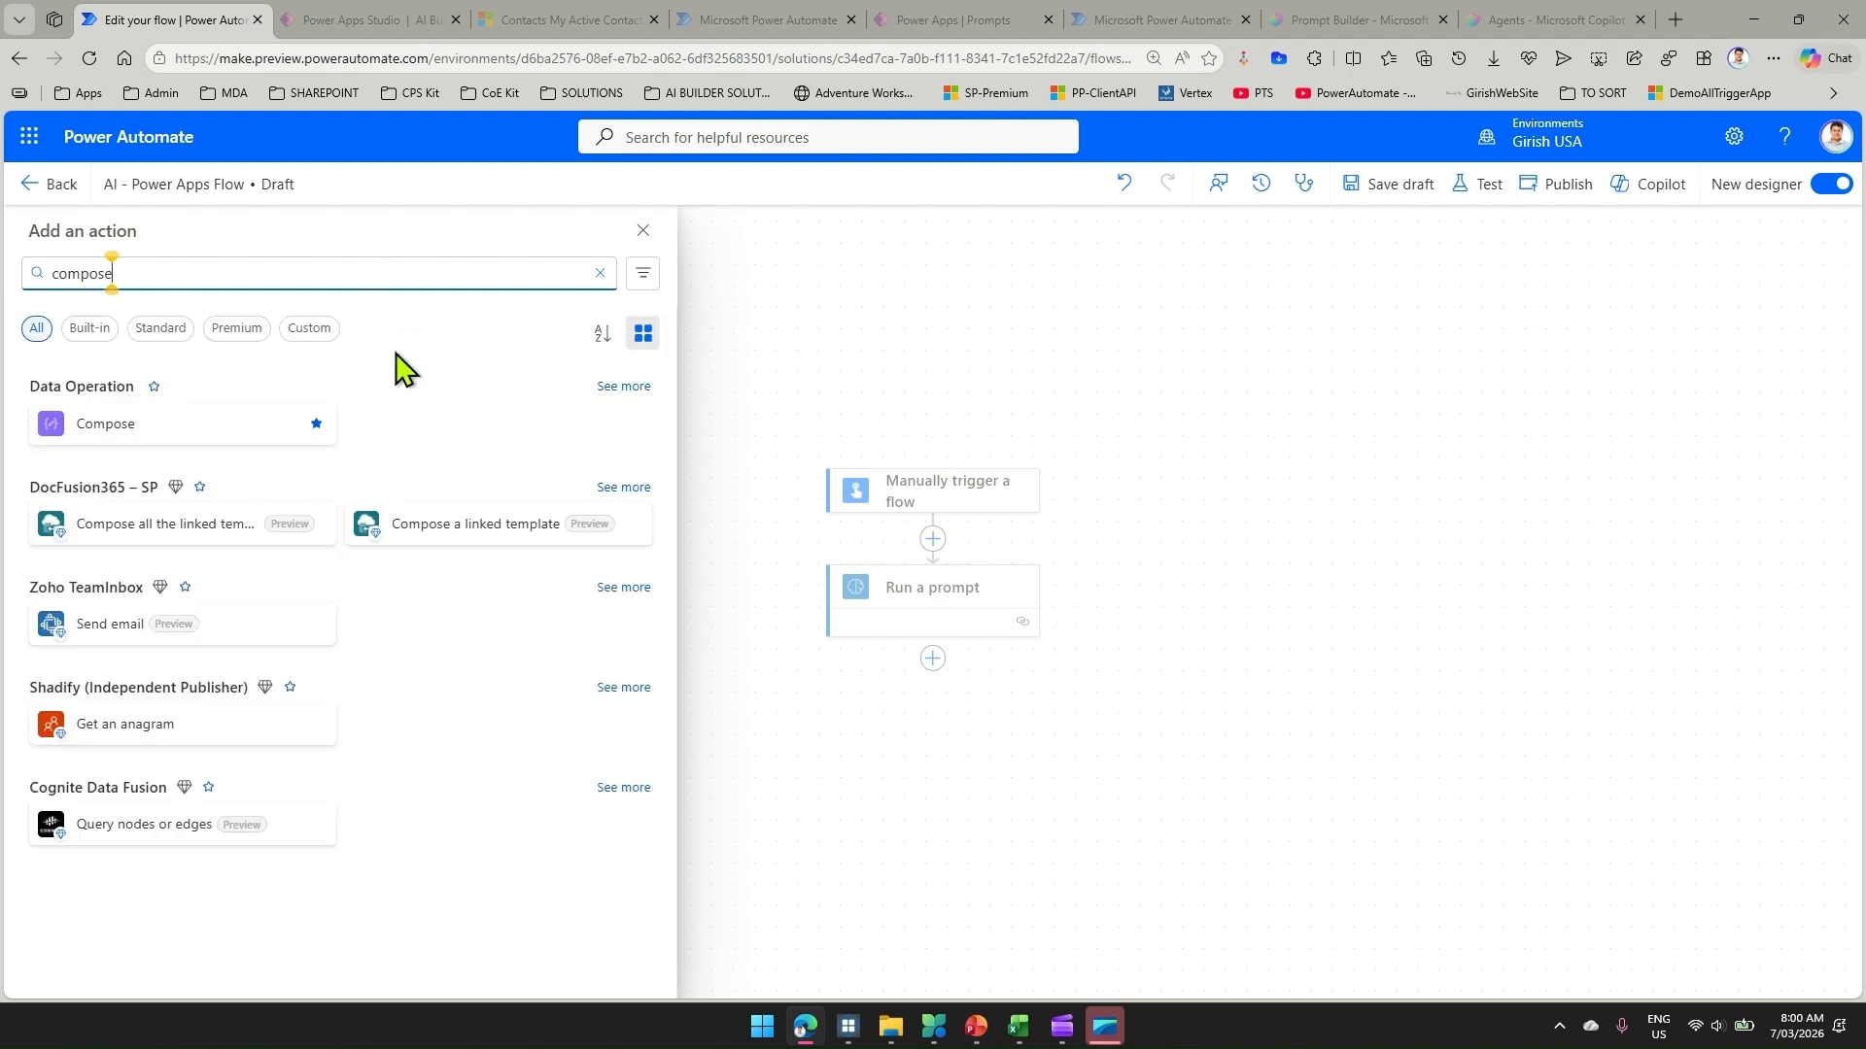
{"action": "left_click", "coordinate": [235, 418]}
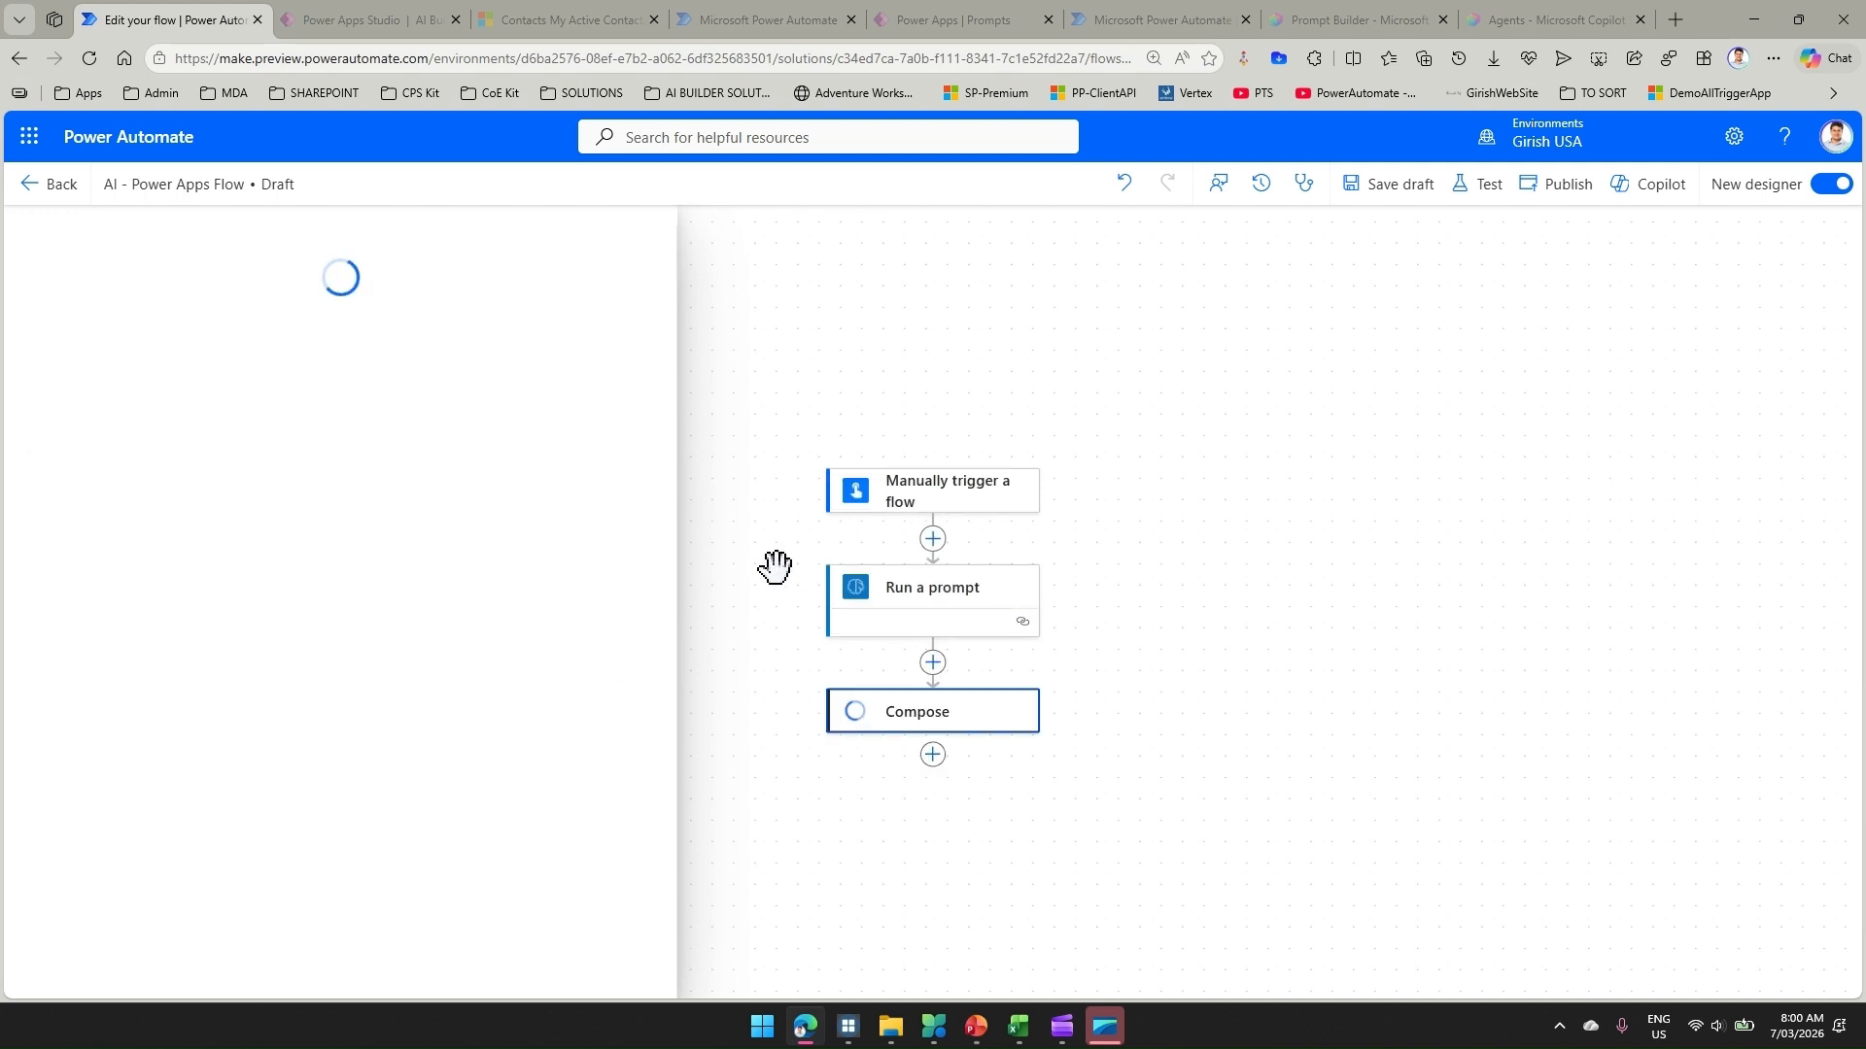
Review the Run a prompt outputs offered as dynamic content for the Compose action's Inputs, and close the list
{"action": "left_click", "coordinate": [583, 405]}
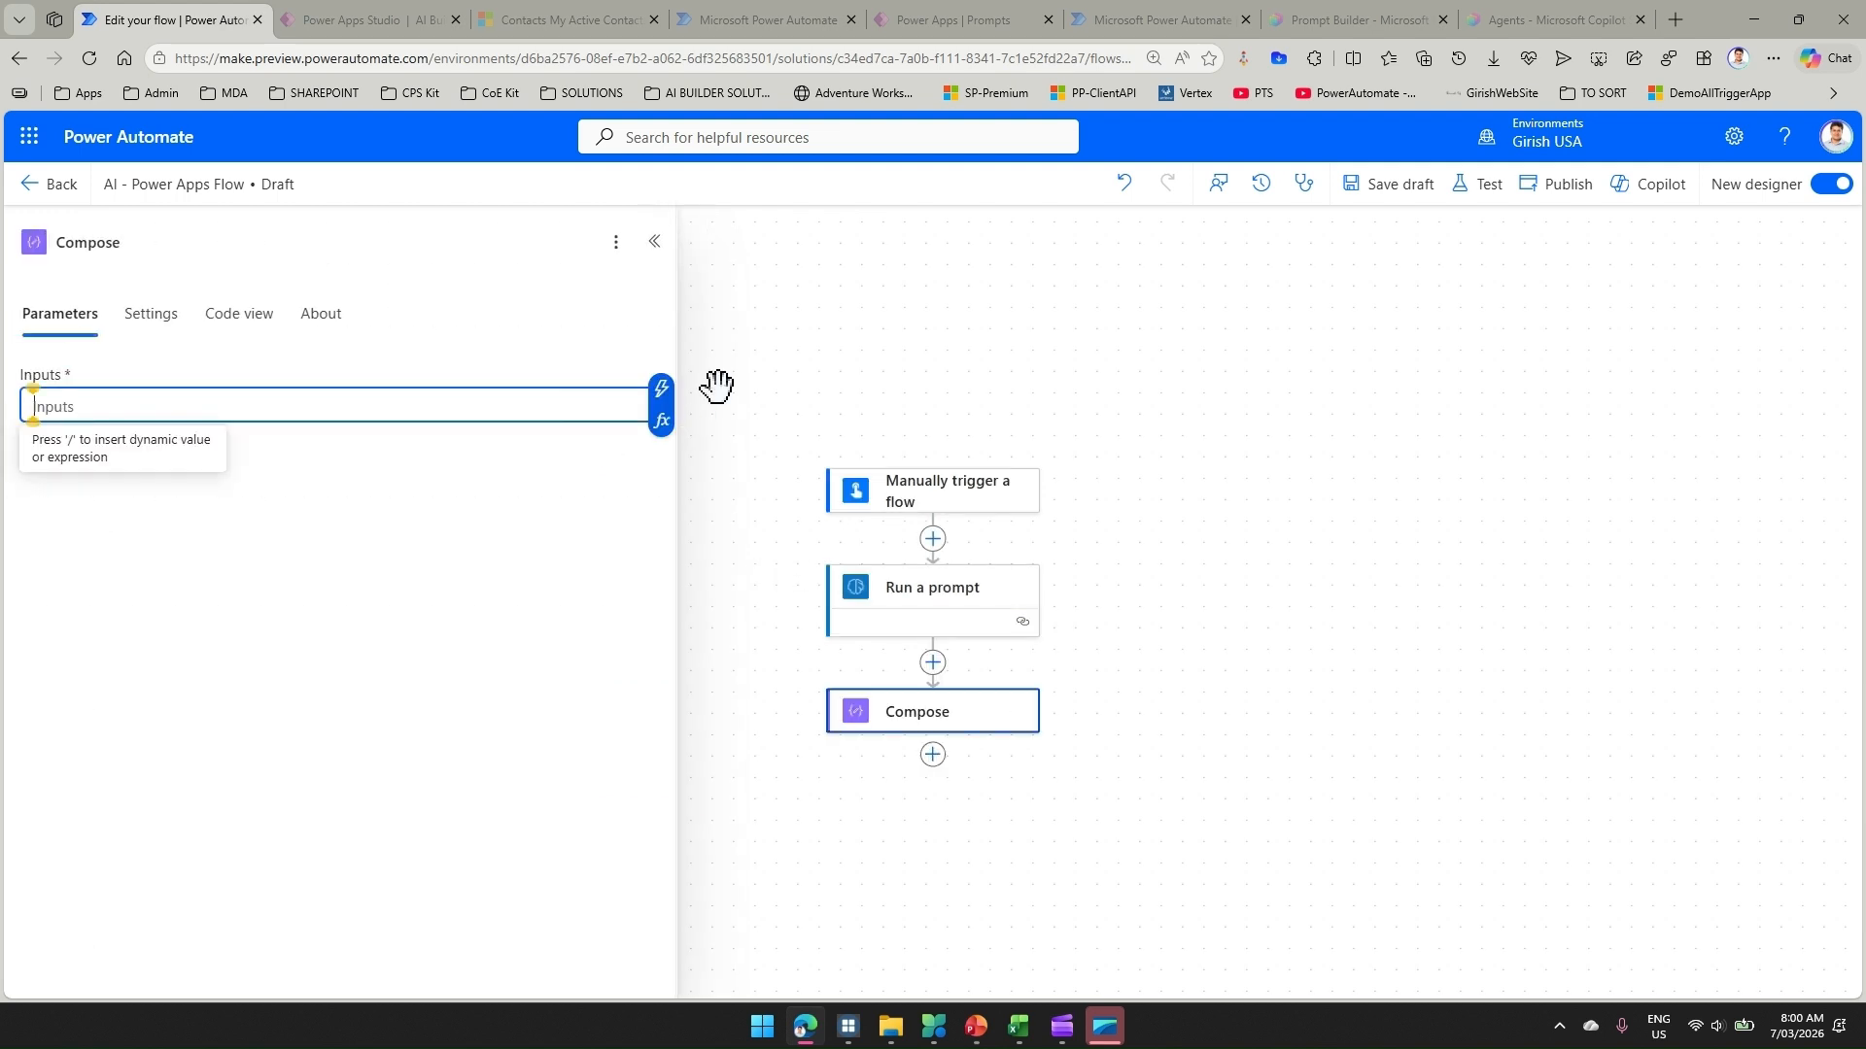
{"action": "left_click", "coordinate": [661, 390]}
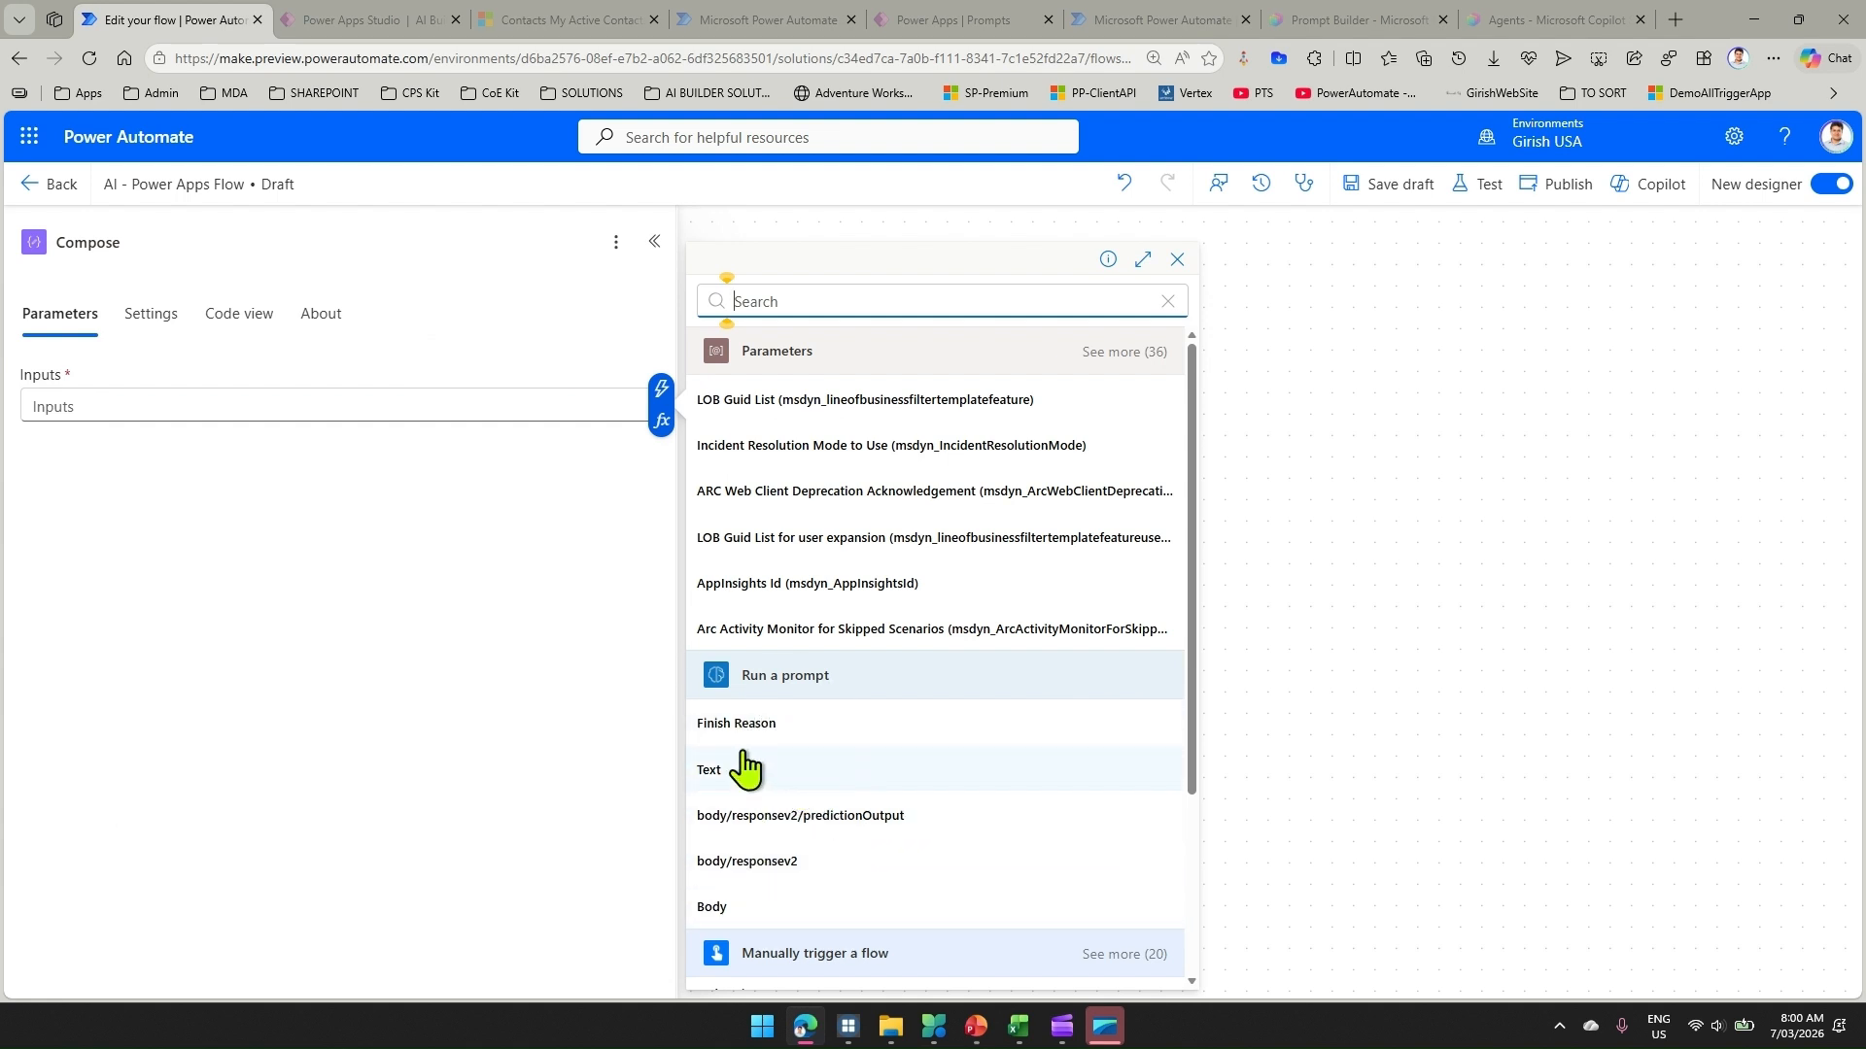
{"action": "mouse_move", "coordinate": [716, 760]}
{"action": "left_mouse_down"}
{"action": "mouse_move", "coordinate": [855, 923]}
{"action": "mouse_move", "coordinate": [940, 929]}
{"action": "left_mouse_up"}
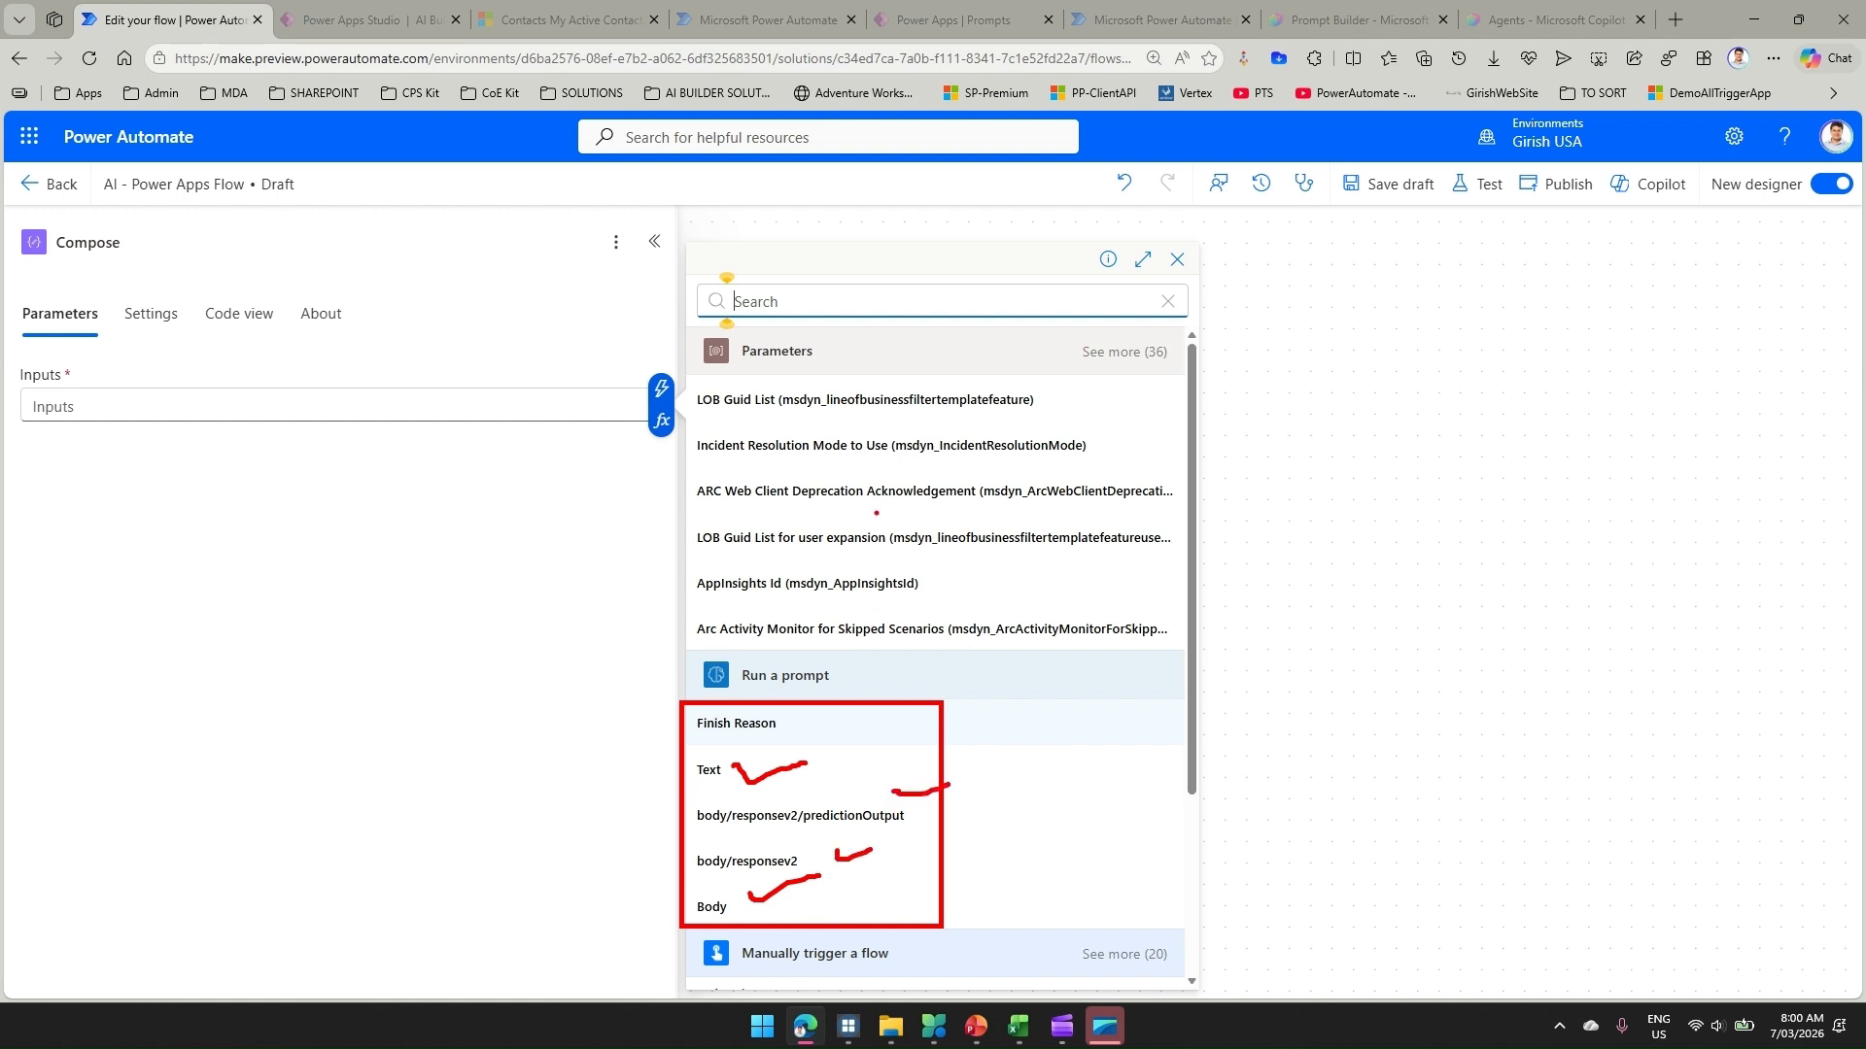
{"action": "key", "text": "Escape"}
{"action": "left_click", "coordinate": [1177, 265]}
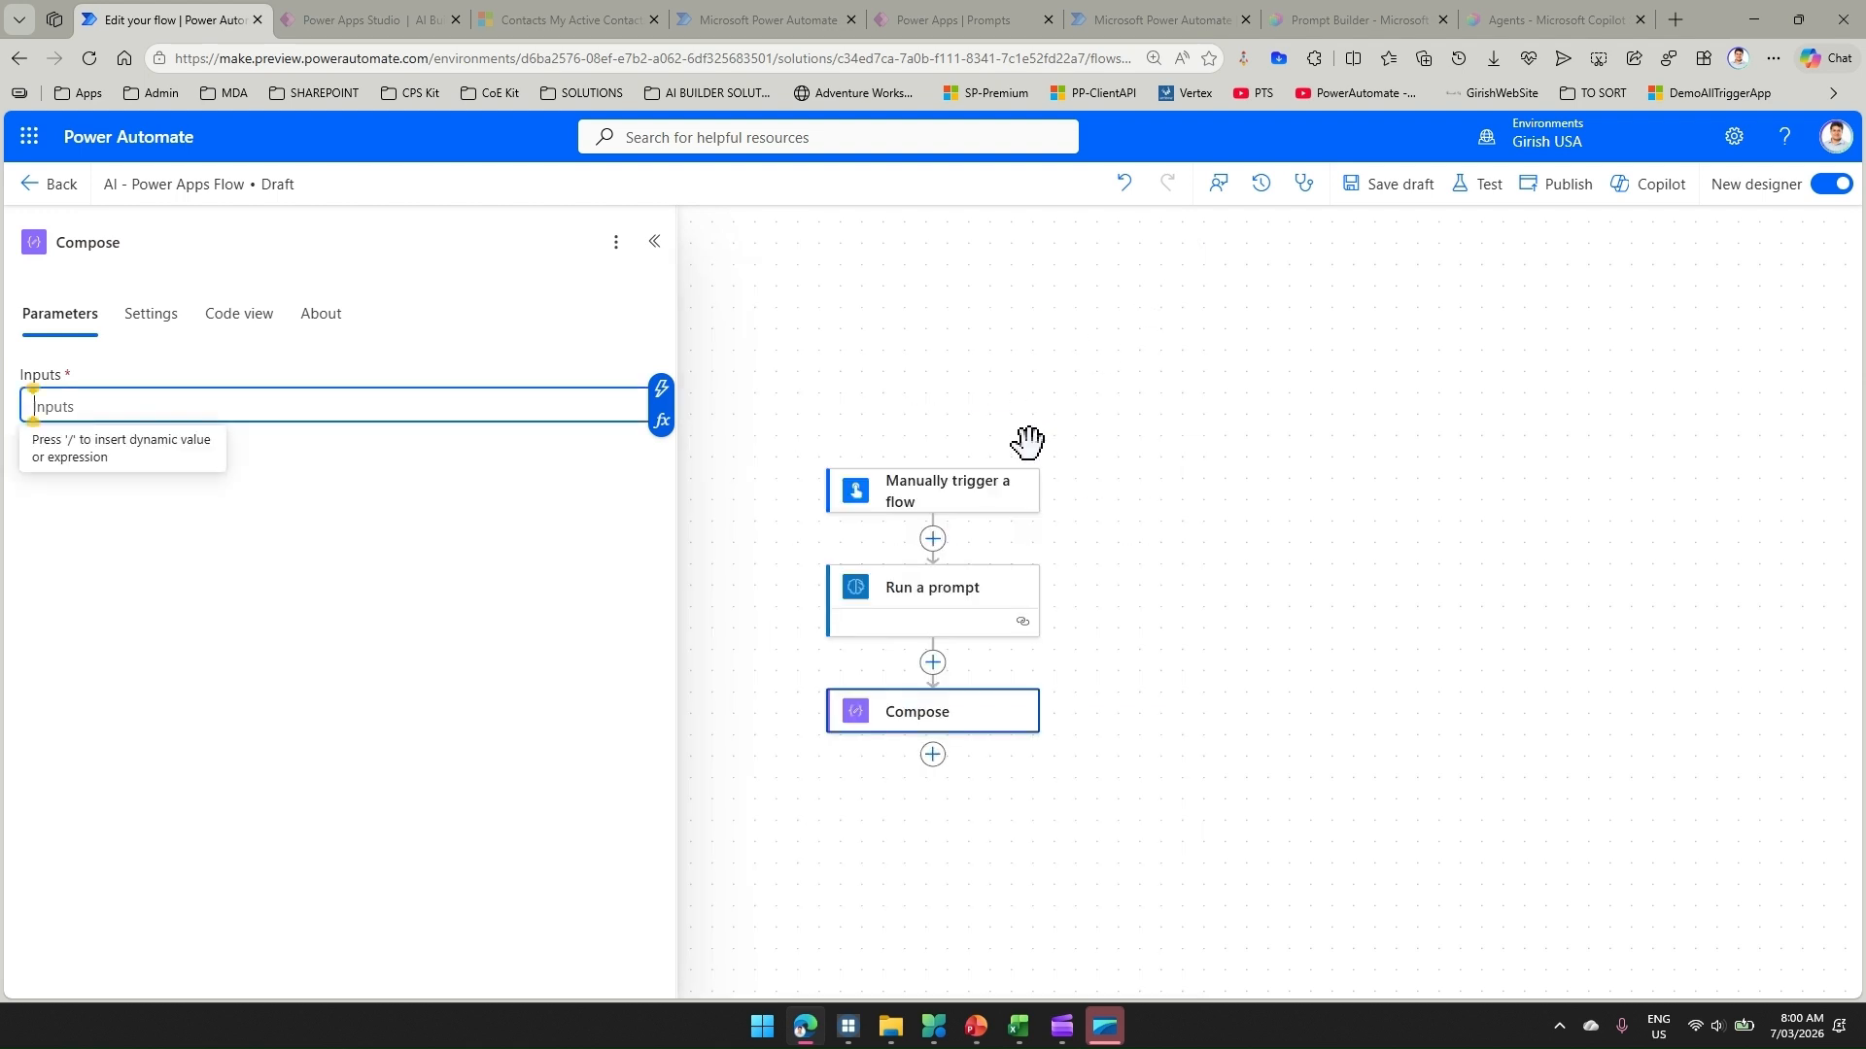
Set the Compose Inputs to the Run a prompt Text and Finish Reason dynamic values, separated by a hyphen
{"action": "left_click", "coordinate": [970, 712]}
{"action": "left_click", "coordinate": [513, 408]}
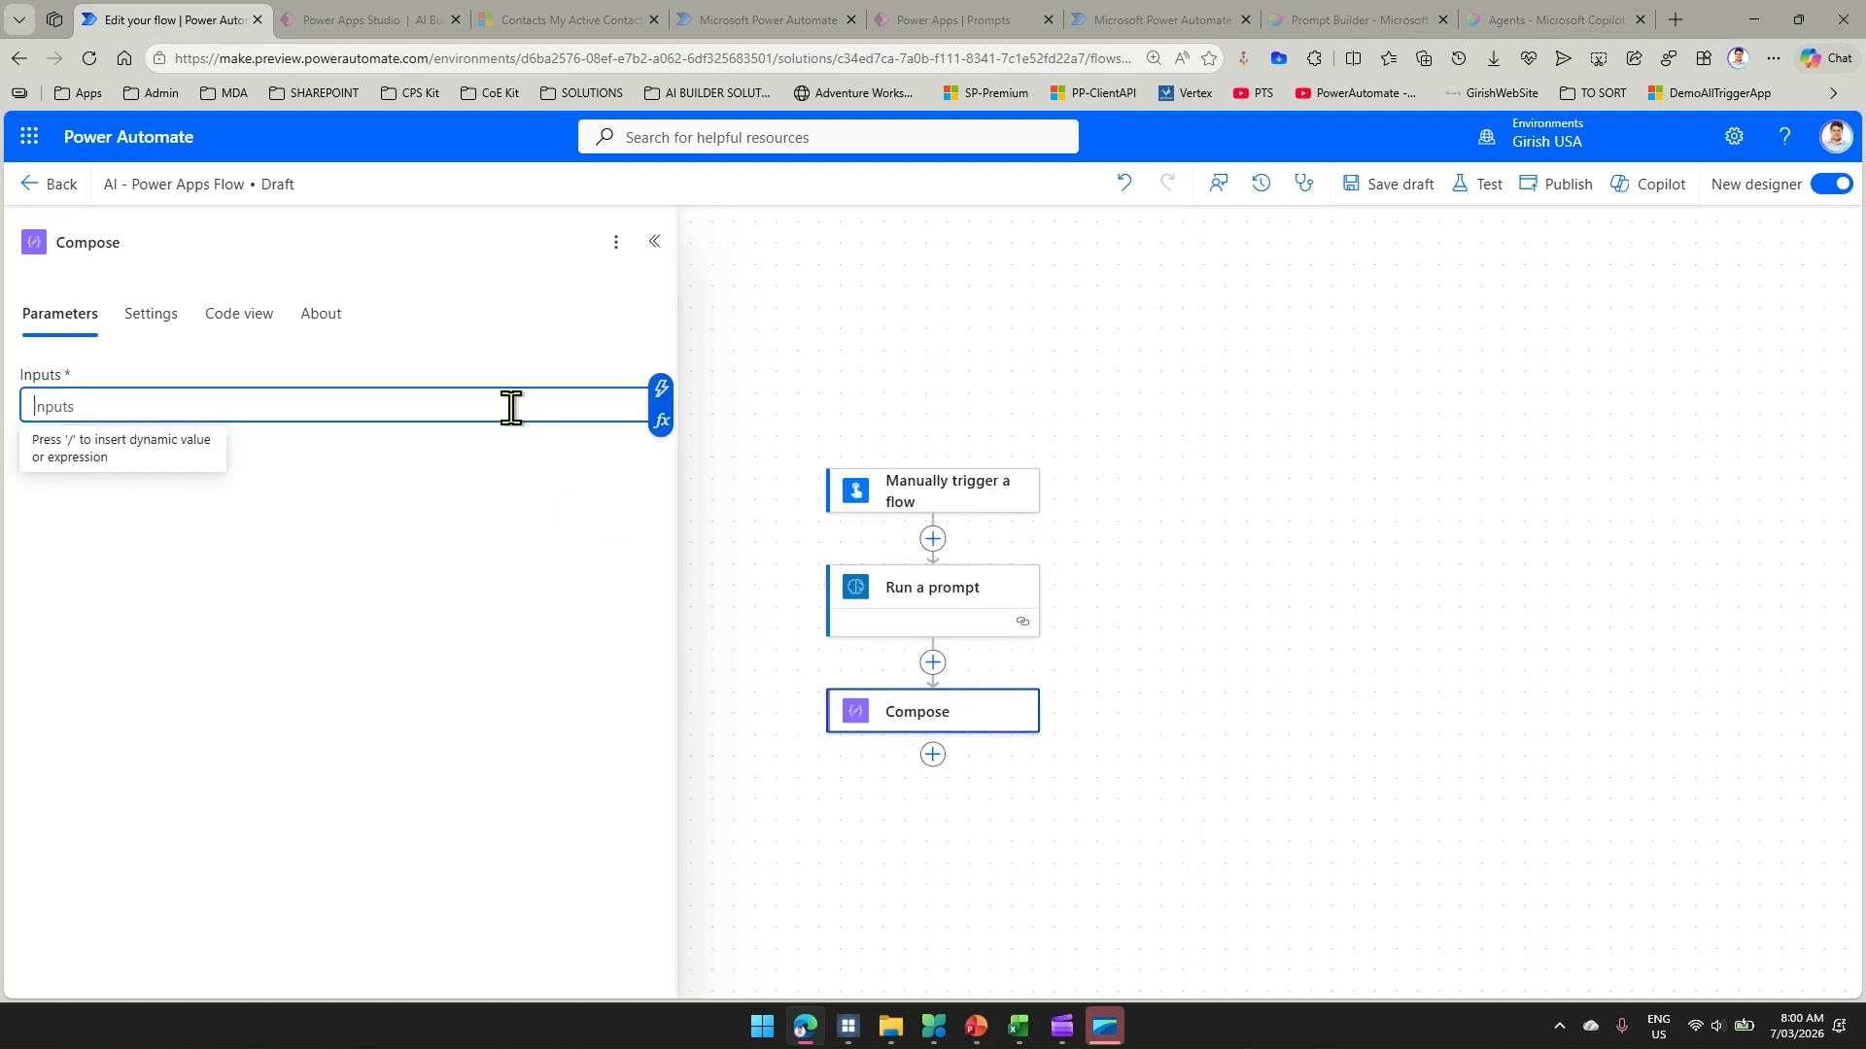
{"action": "left_click", "coordinate": [661, 390]}
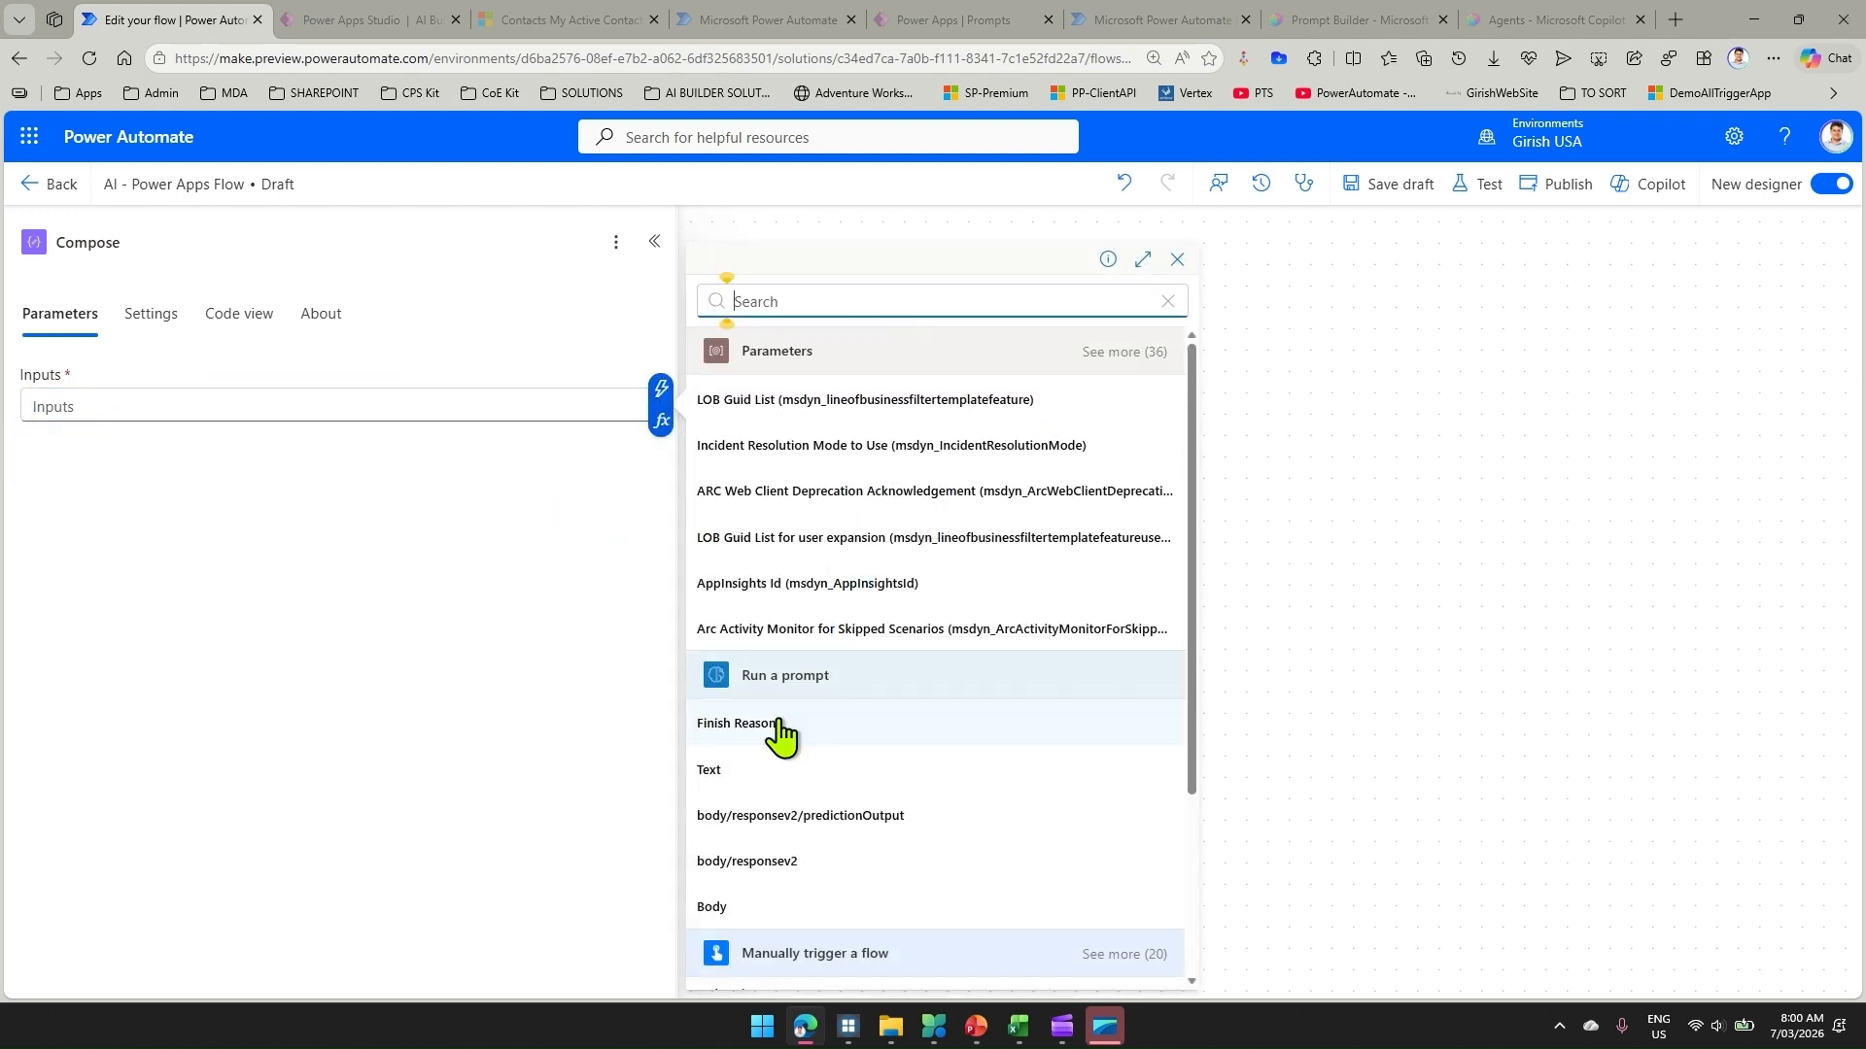
{"action": "left_click", "coordinate": [751, 775]}
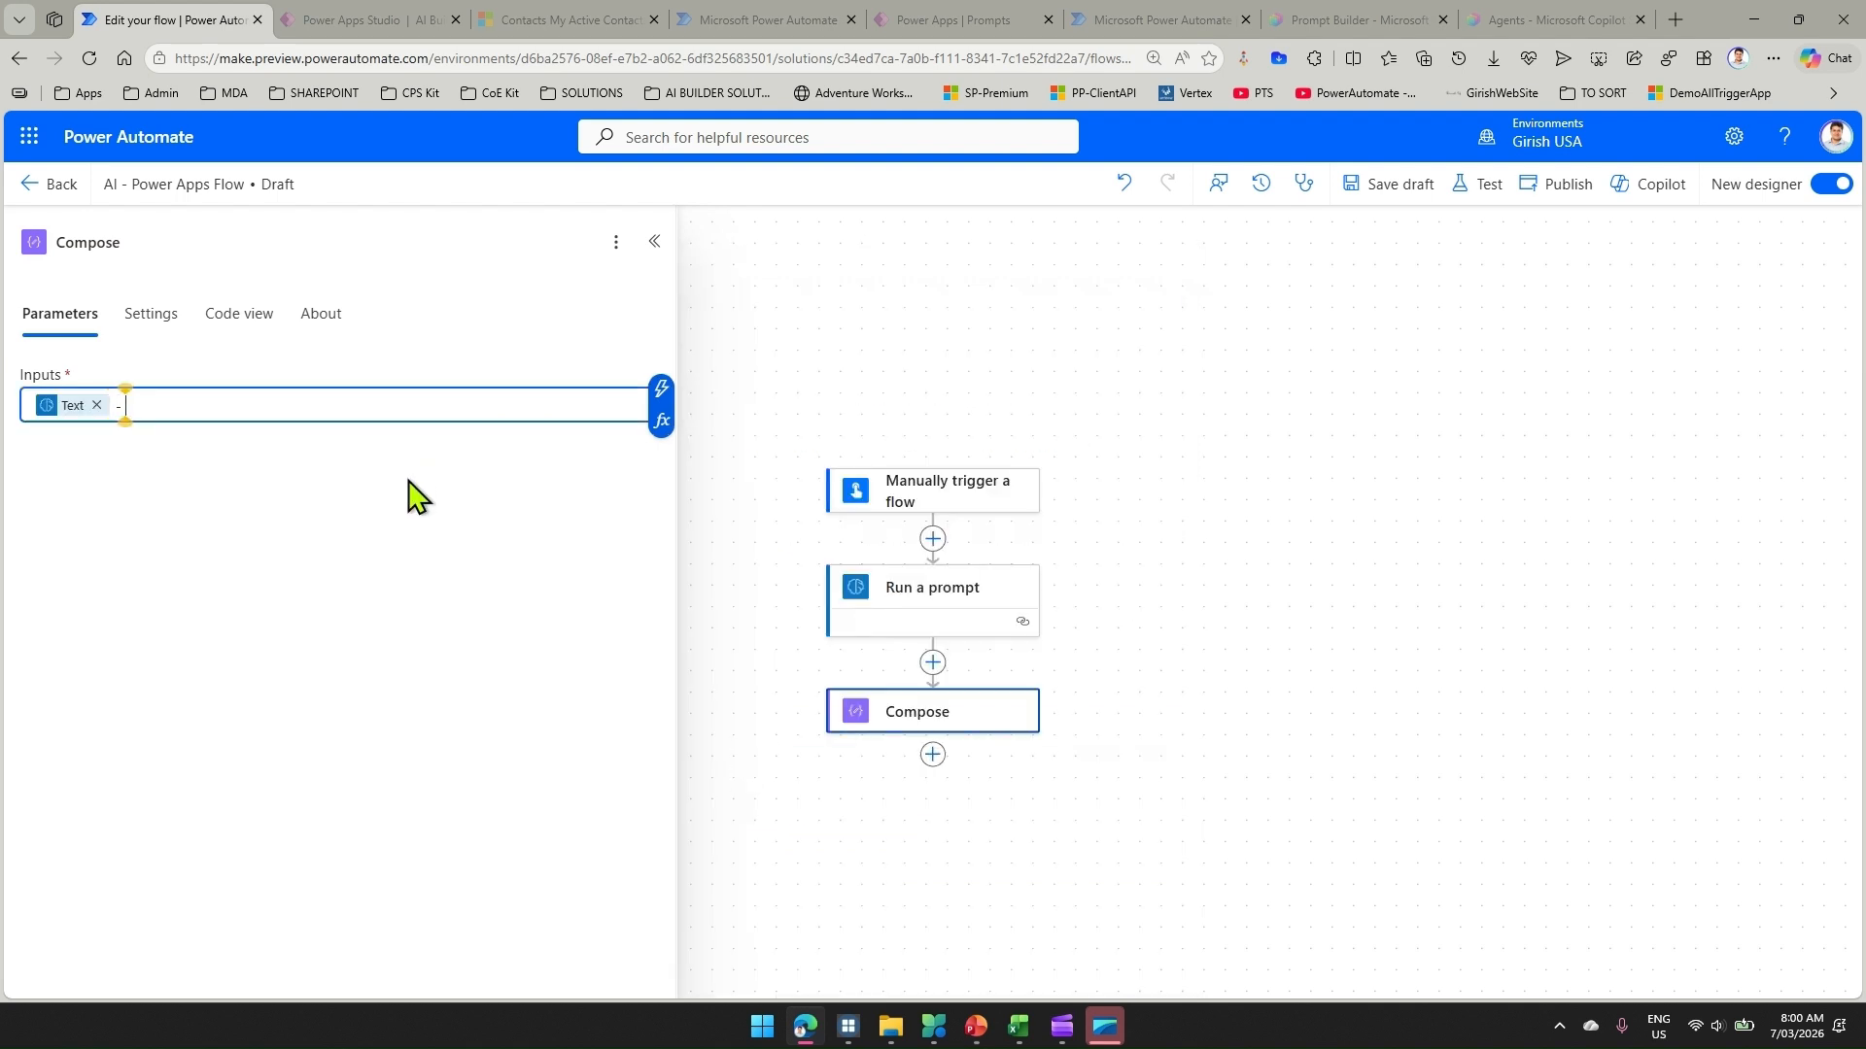
{"action": "left_click", "coordinate": [661, 390]}
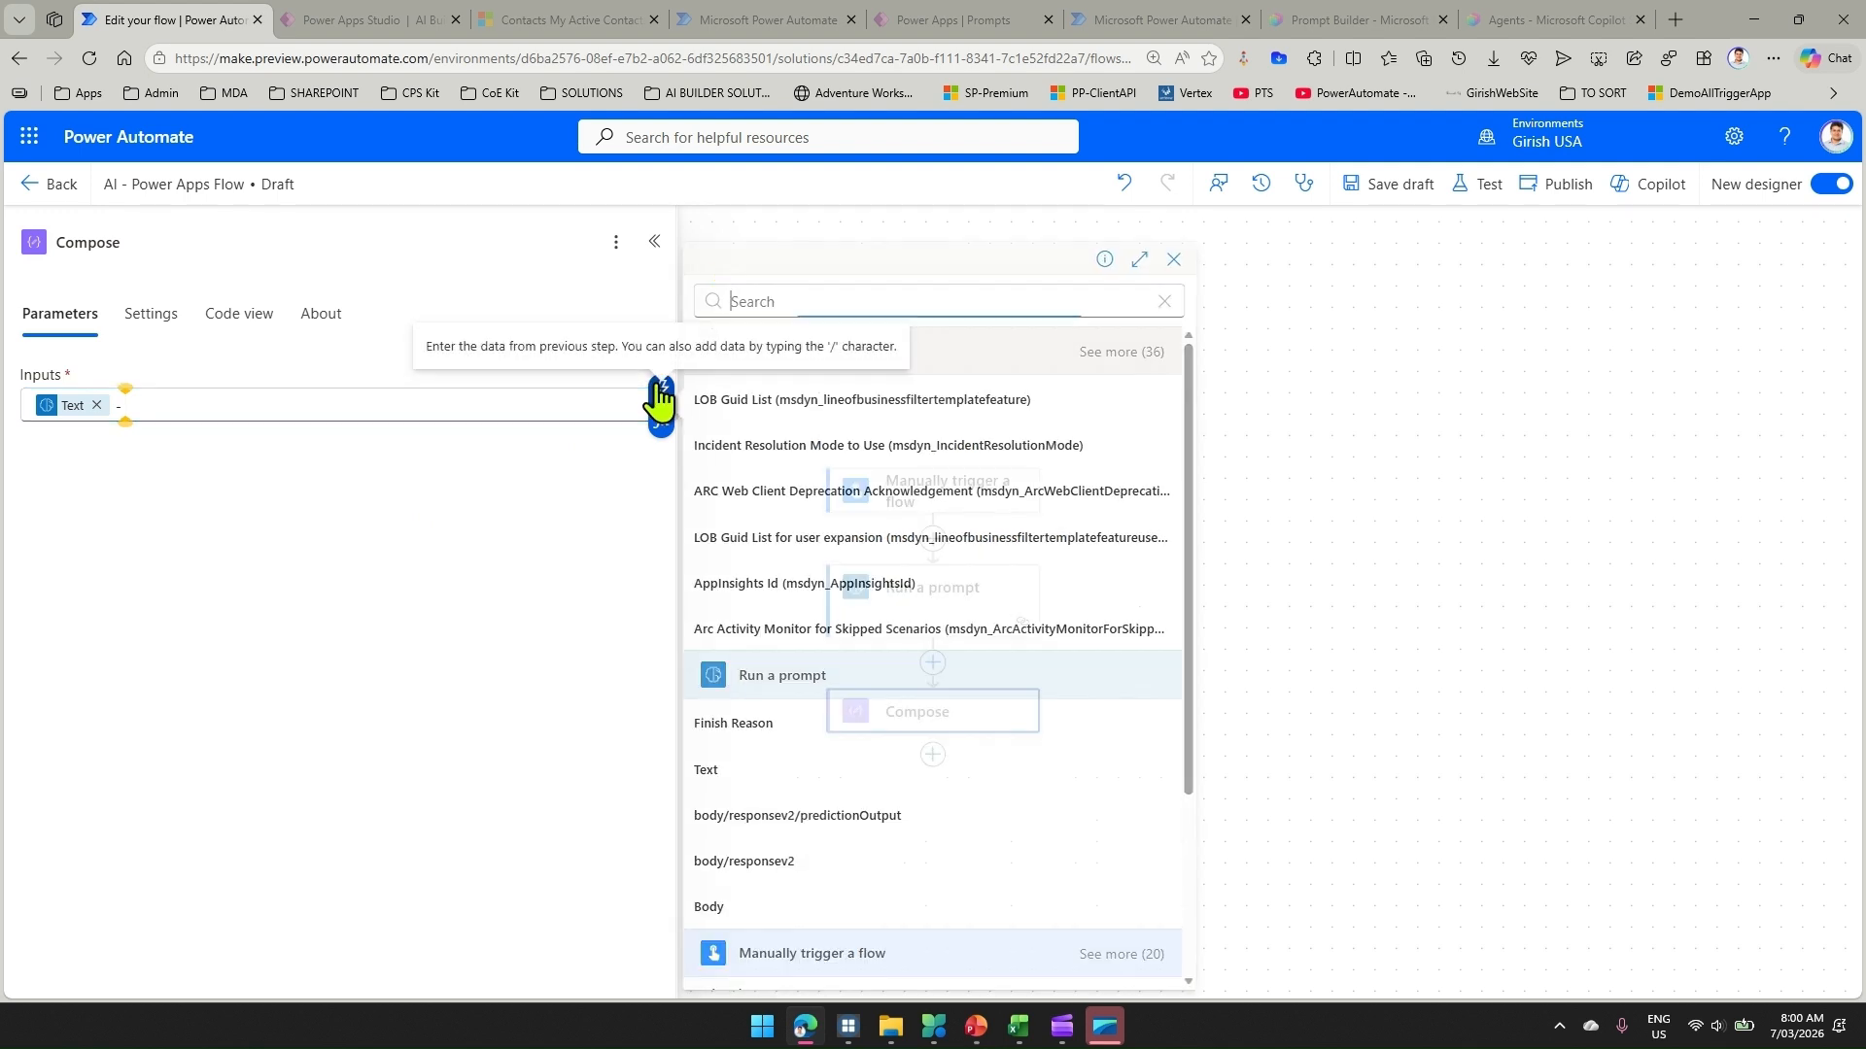
{"action": "left_click", "coordinate": [753, 724]}
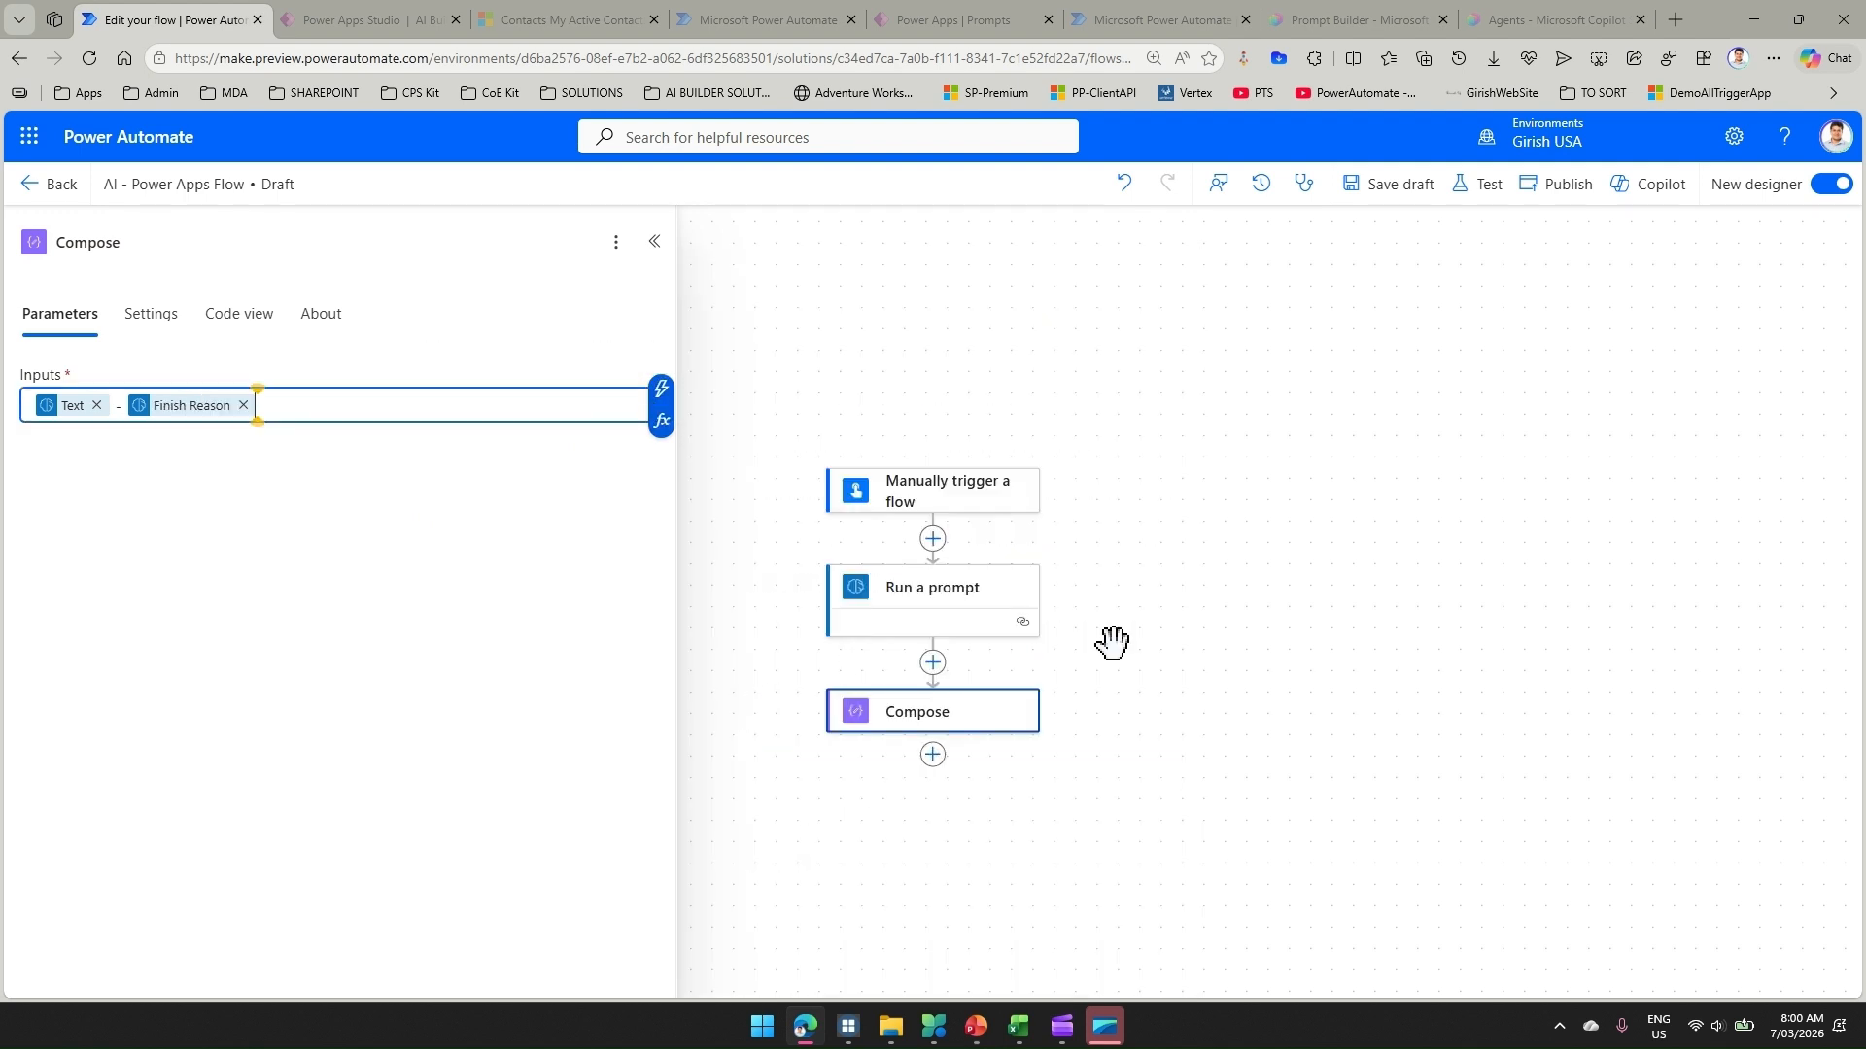
{"action": "left_click", "coordinate": [1210, 588]}
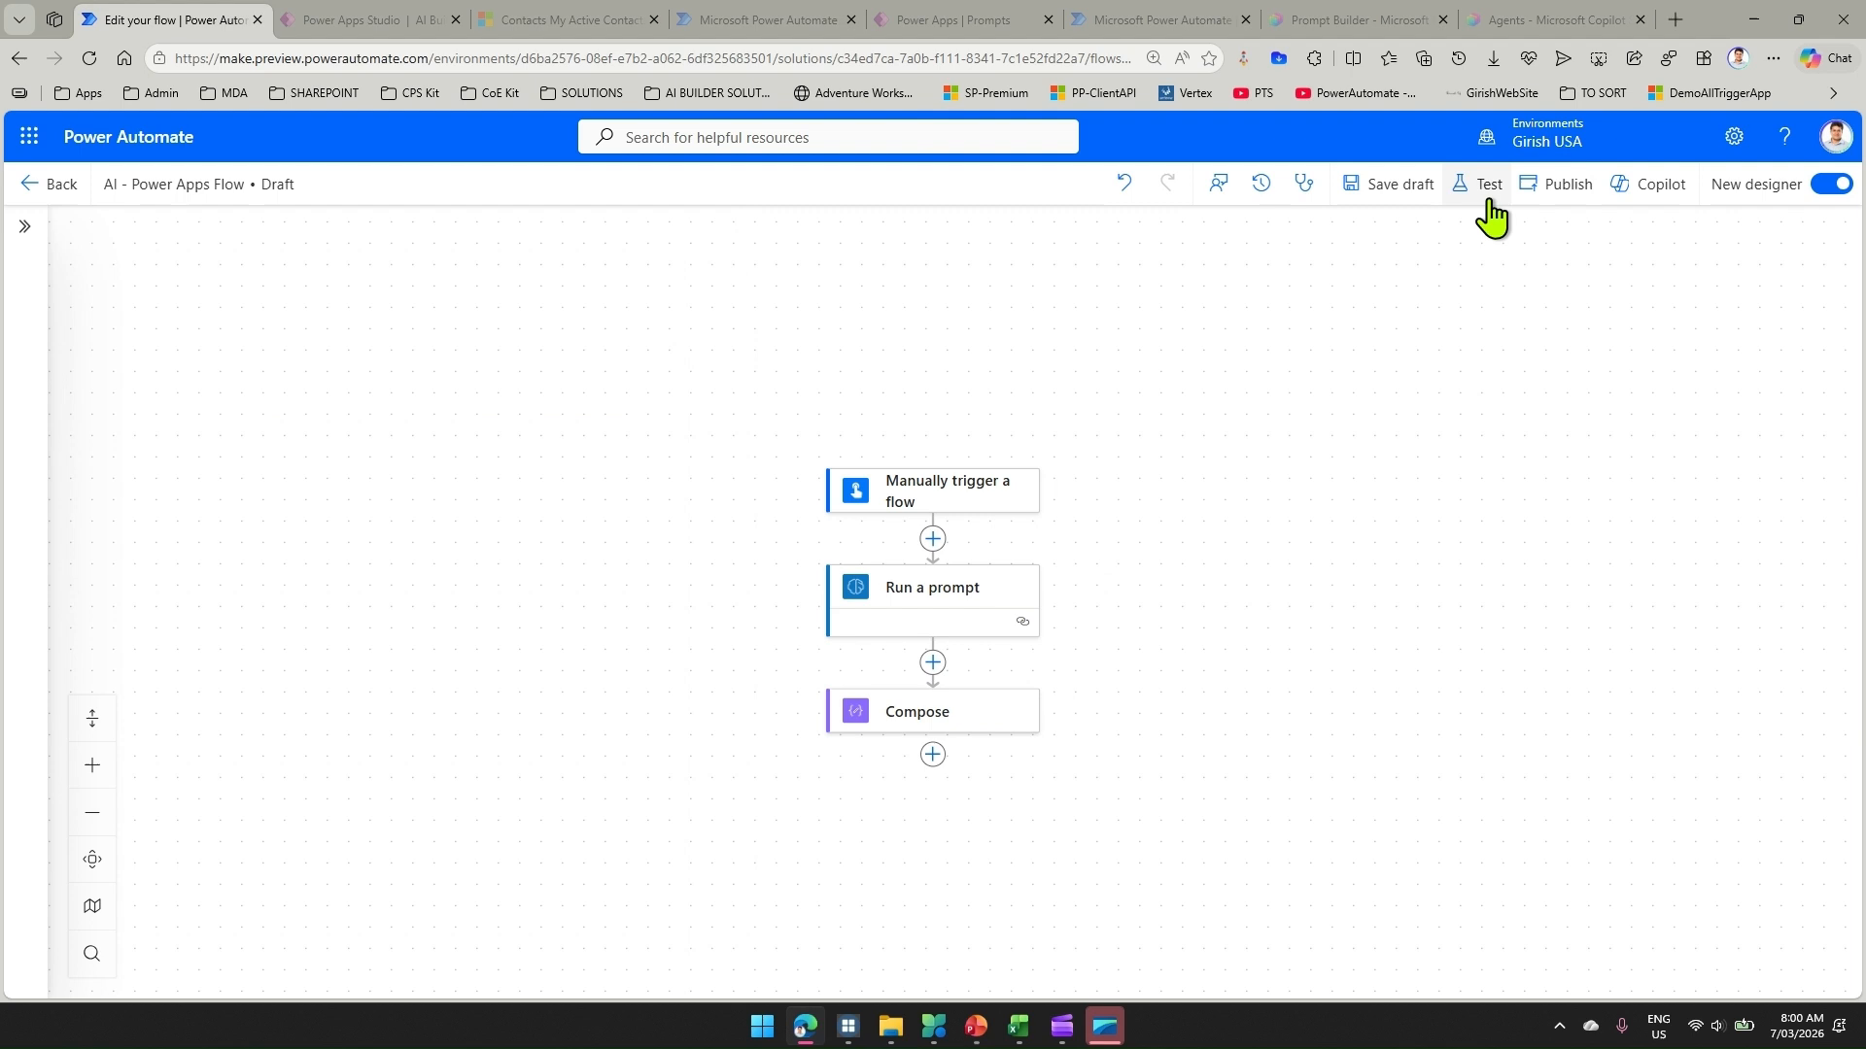
Save the flow as a draft and start publishing it with a manual test
{"action": "left_click", "coordinate": [1414, 194]}
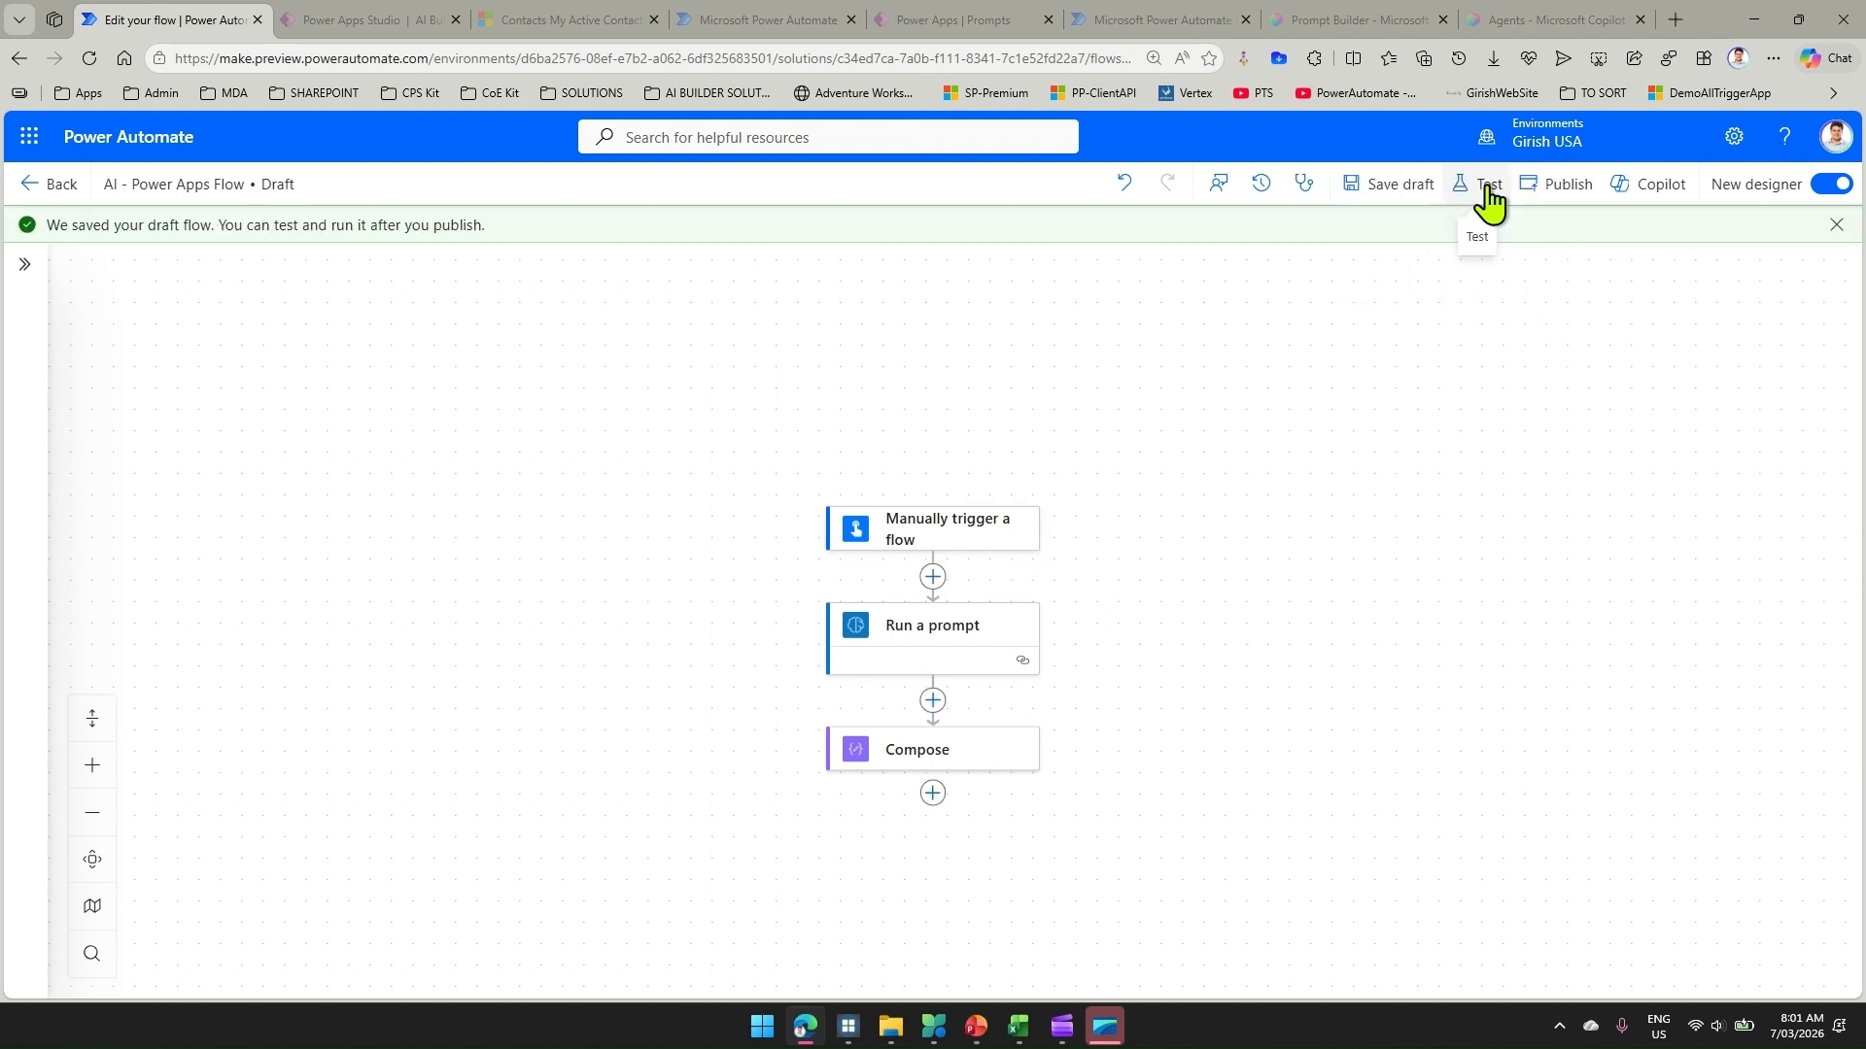
{"action": "left_click", "coordinate": [1490, 193]}
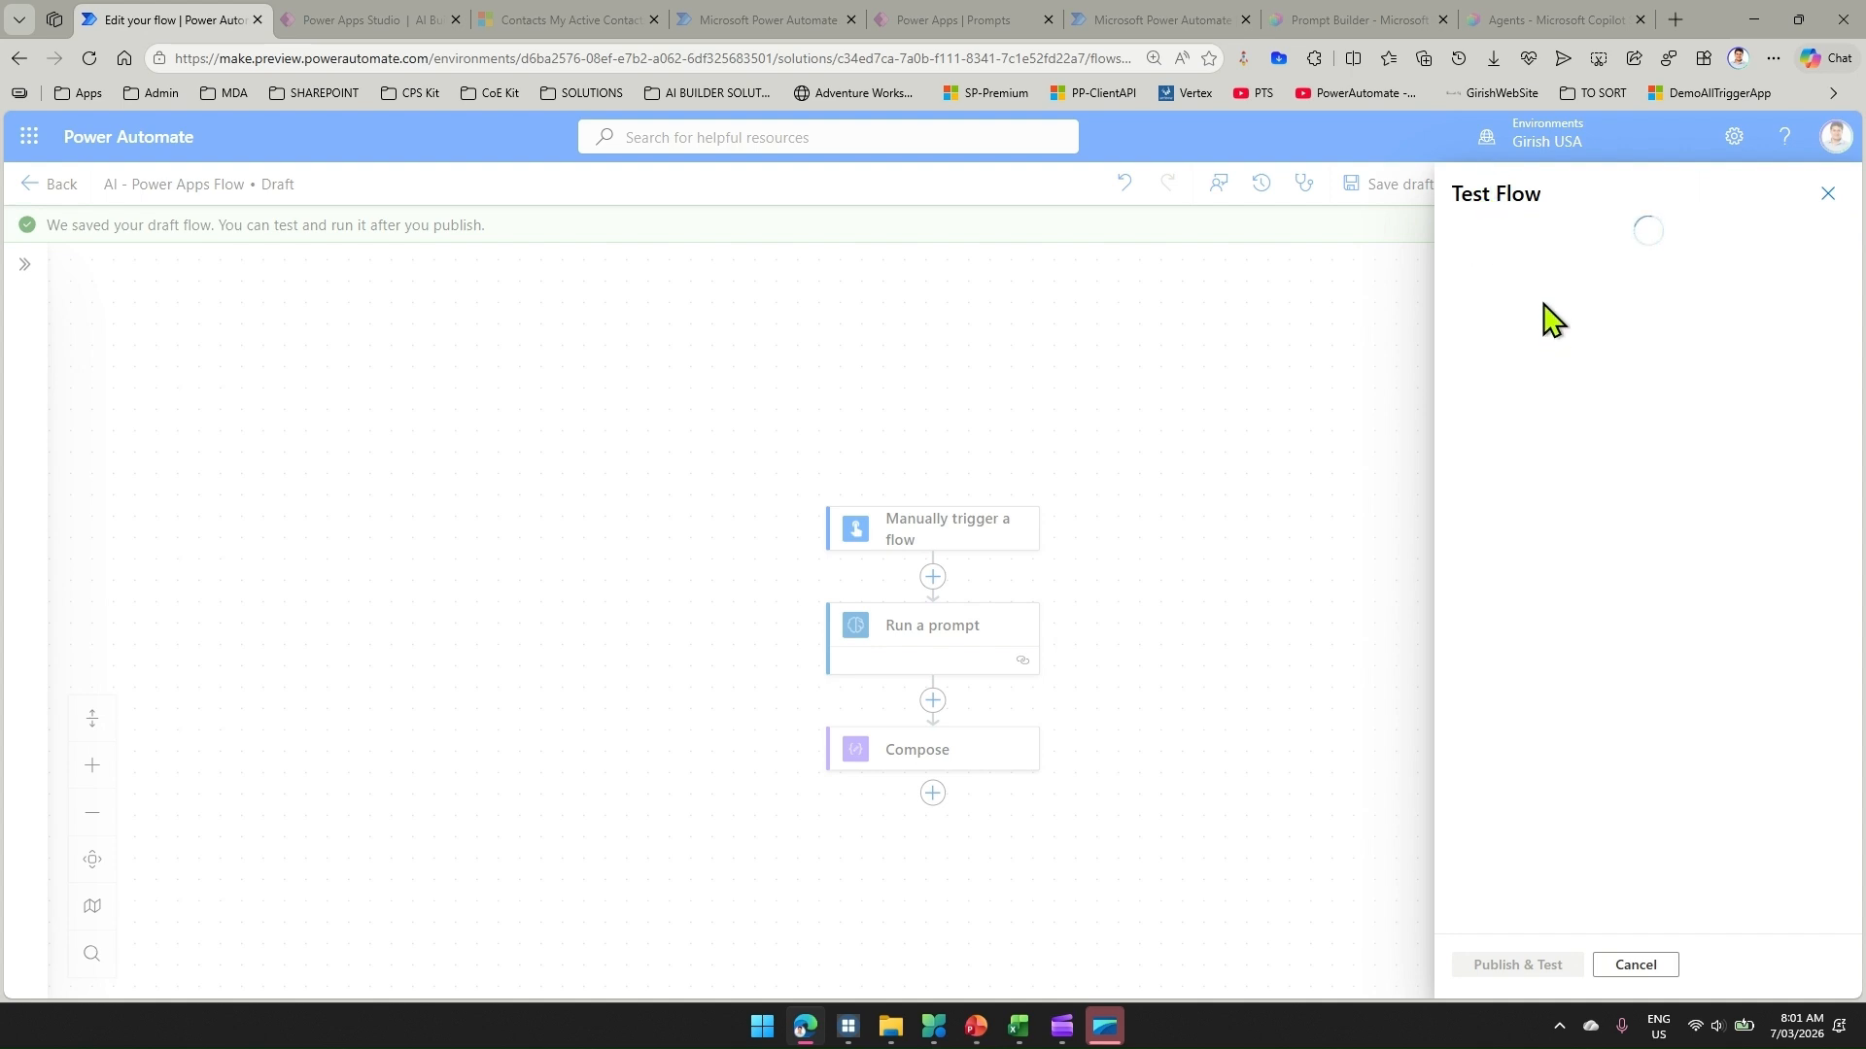
{"action": "left_click", "coordinate": [1530, 243]}
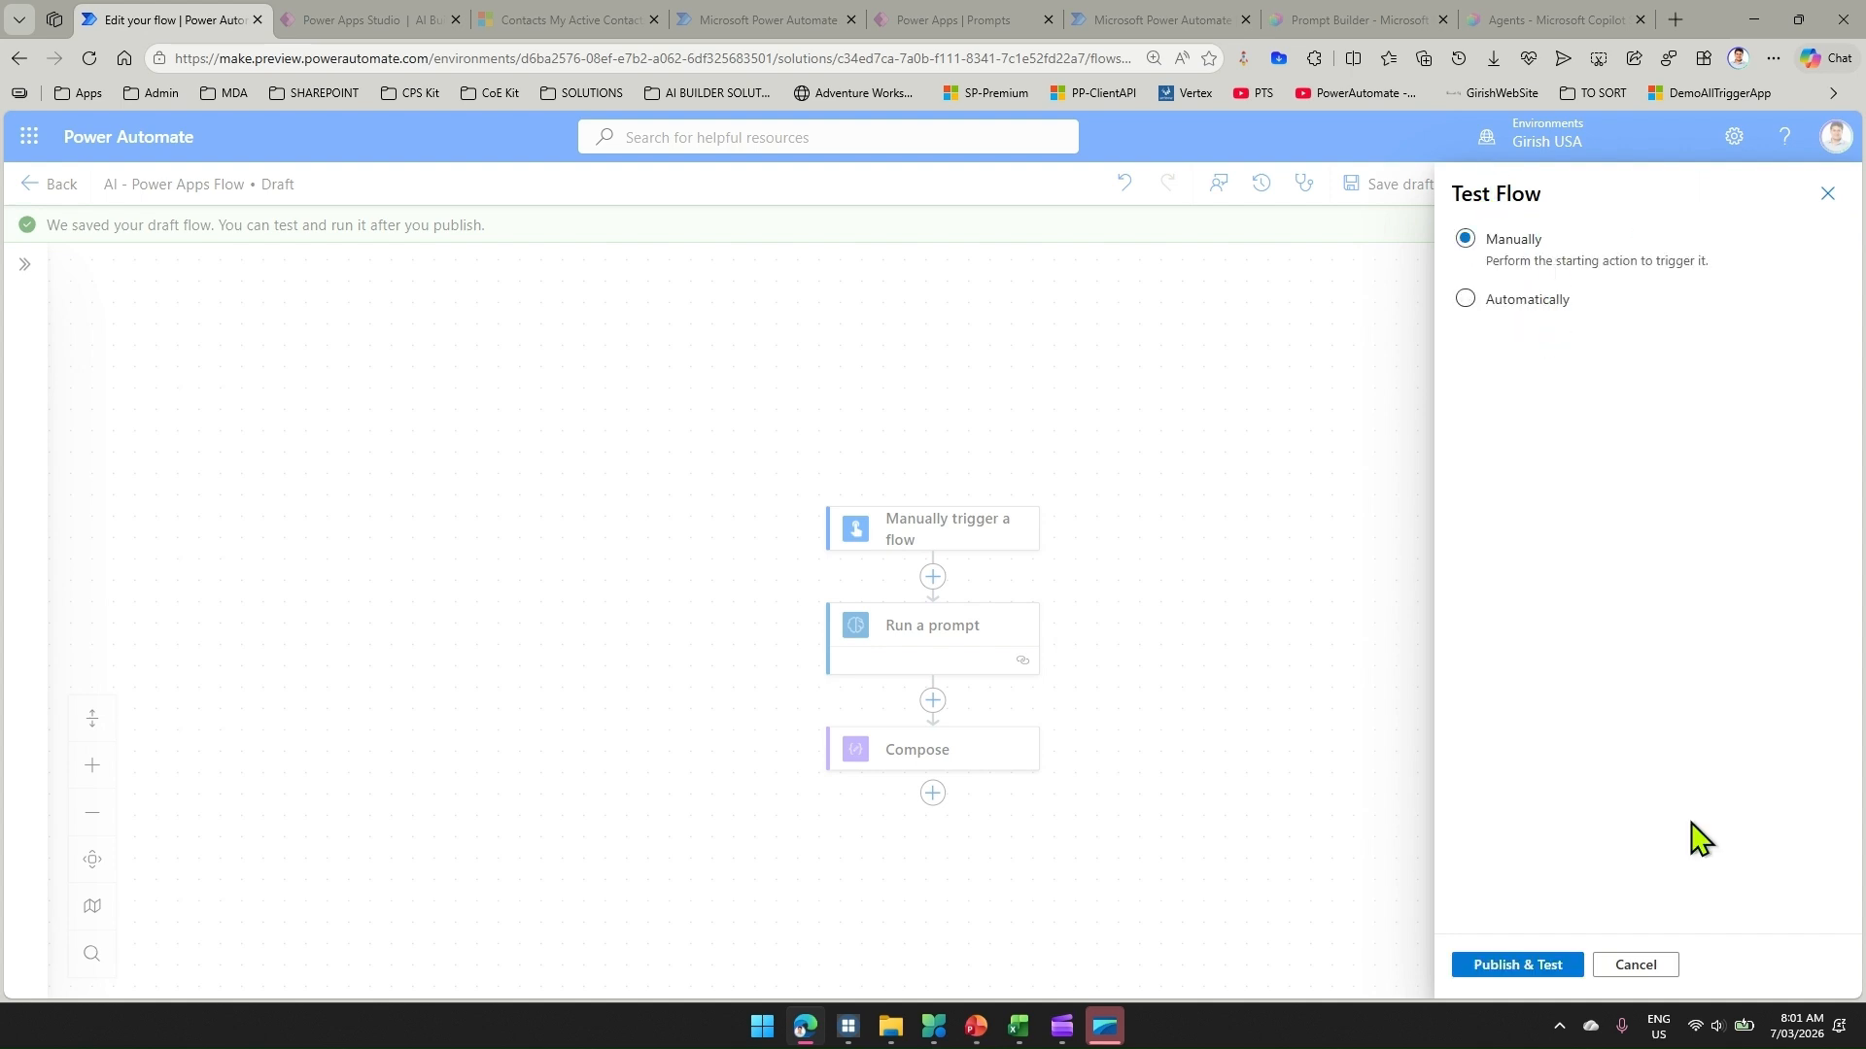
{"action": "left_click", "coordinate": [1558, 981]}
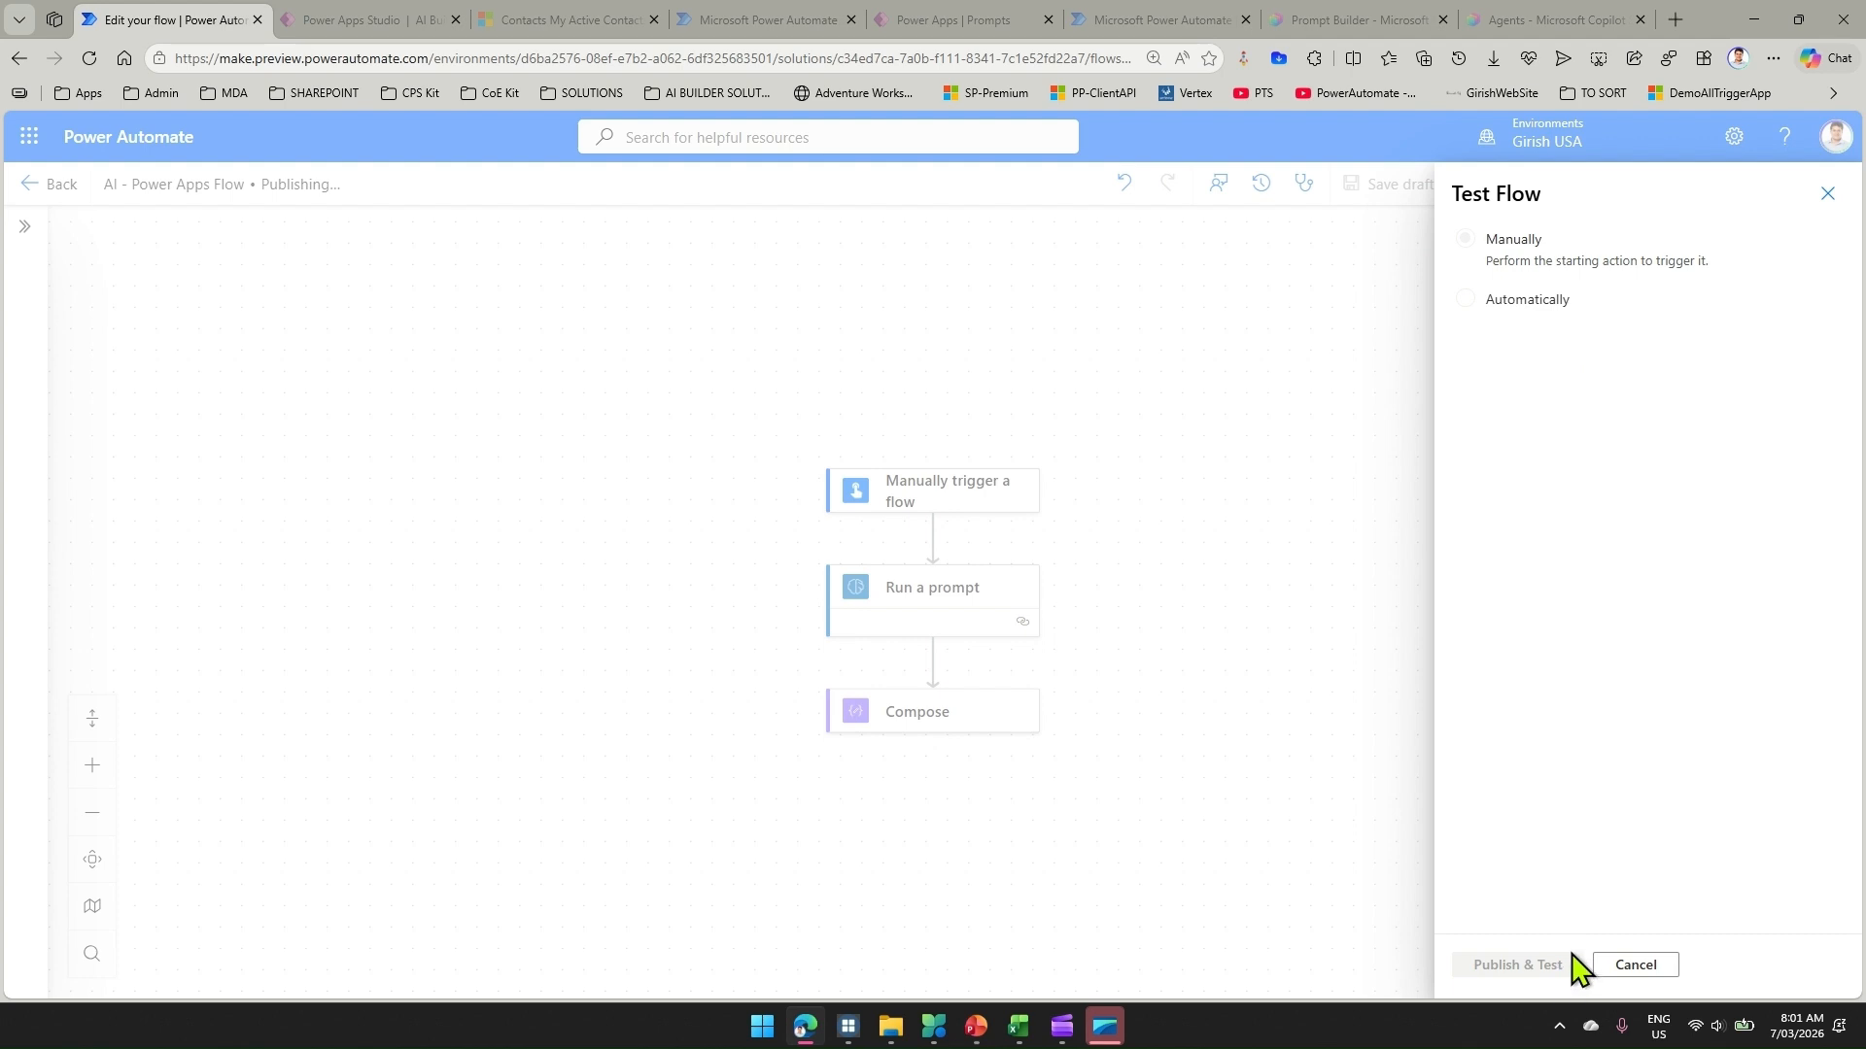
Switch to Copilot Studio, dismiss the medal tally prompt's Add to an Agent dialog, and return to the flow in Power Automate
{"action": "left_click", "coordinate": [1564, 21]}
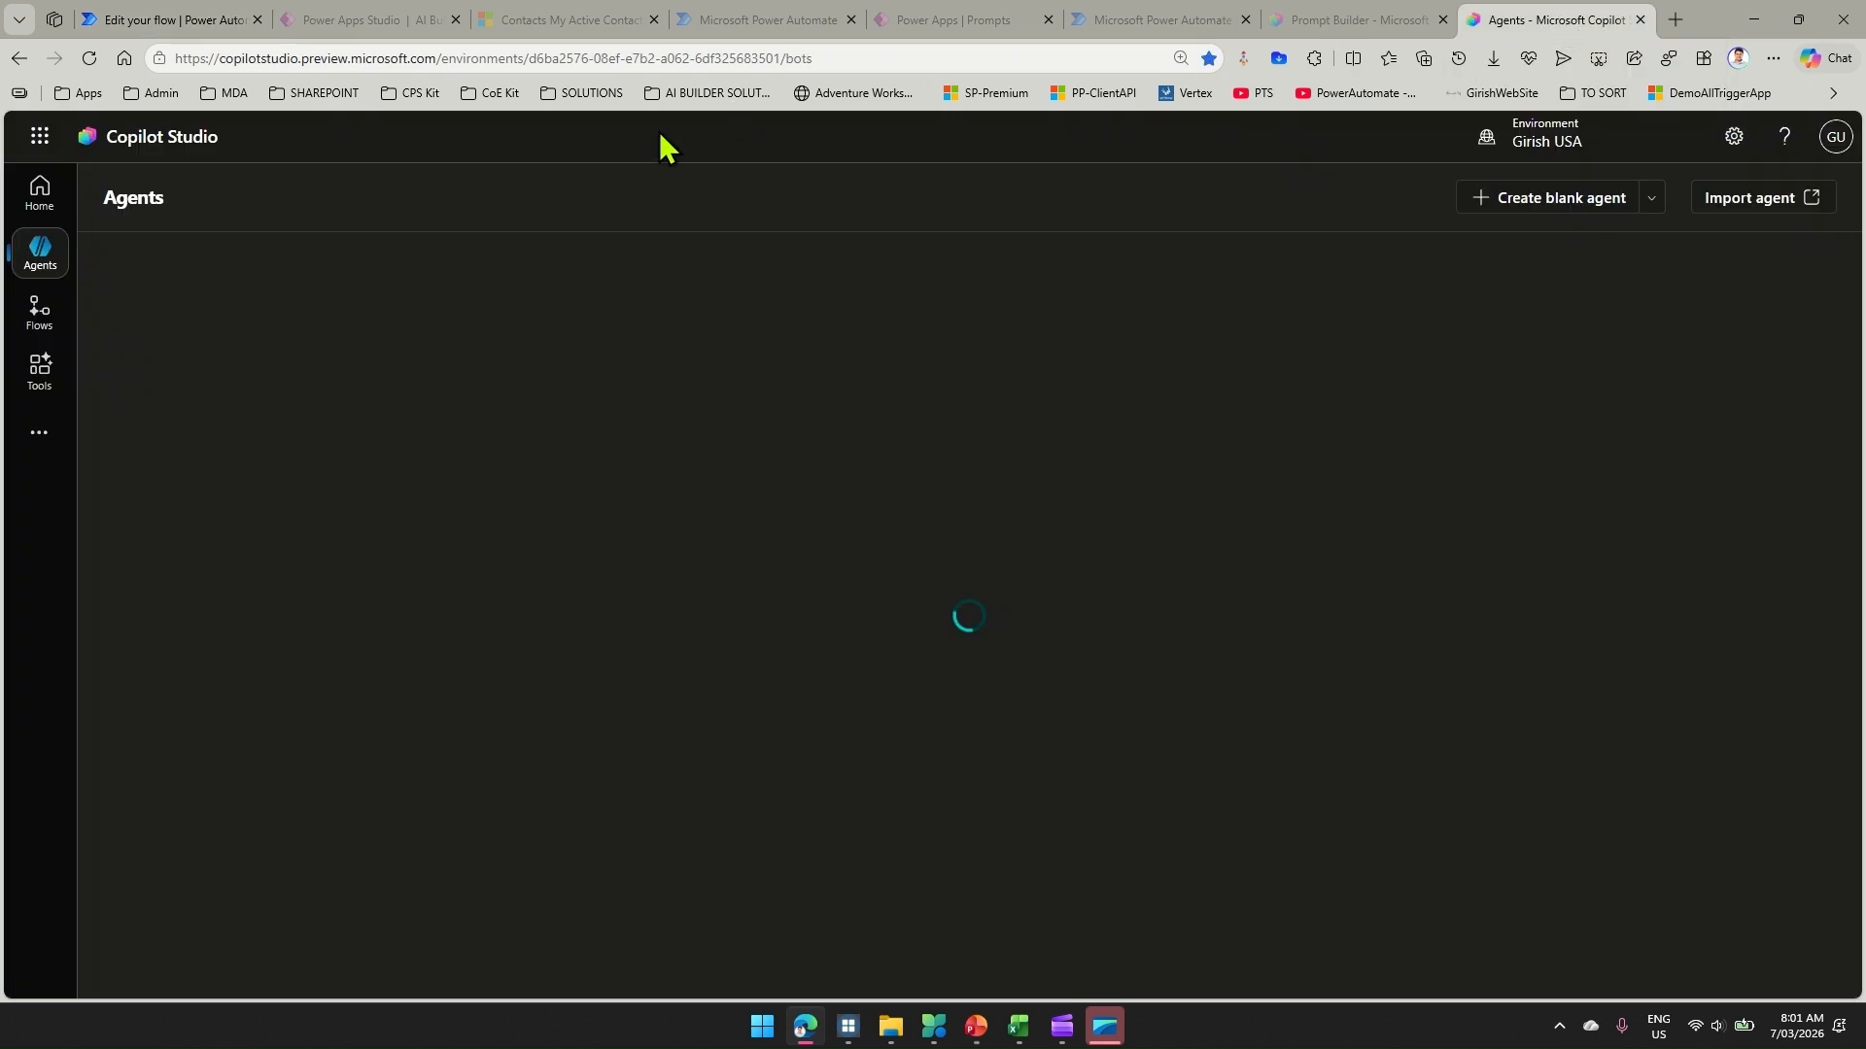
{"action": "left_click", "coordinate": [1347, 17]}
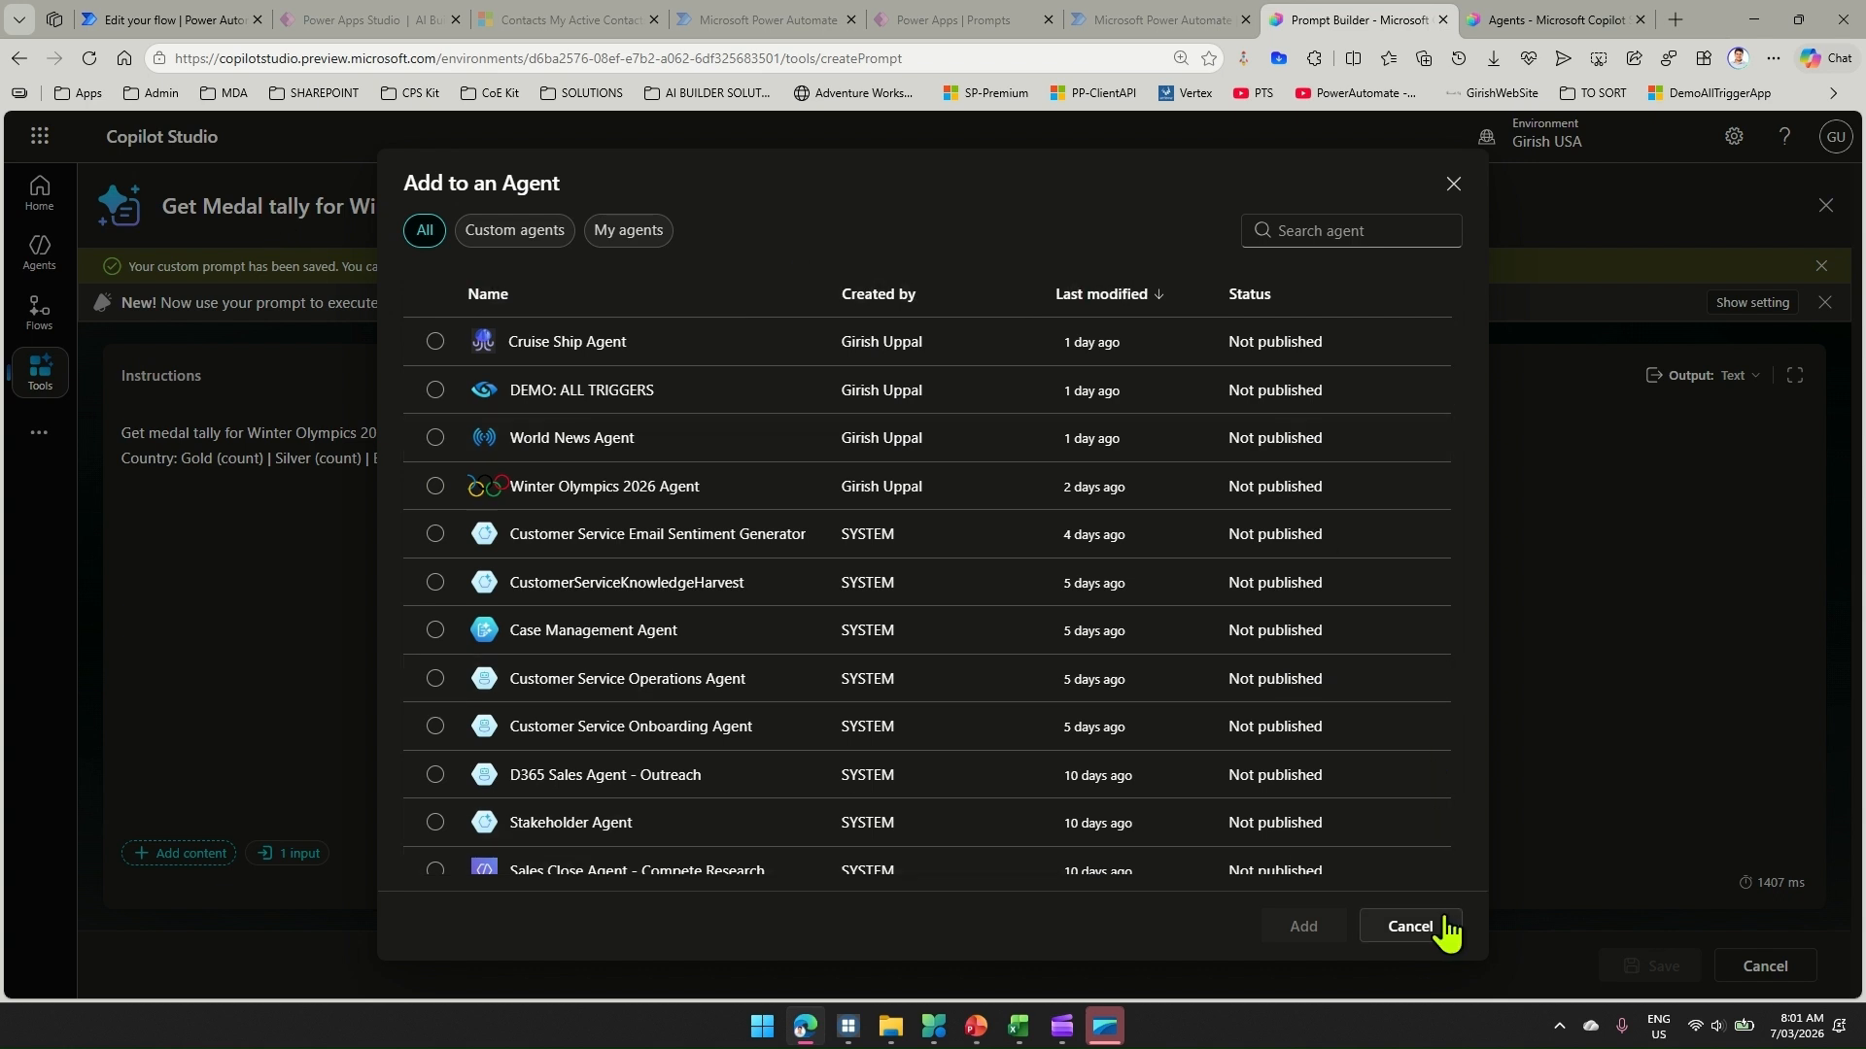
{"action": "left_click", "coordinate": [1410, 926]}
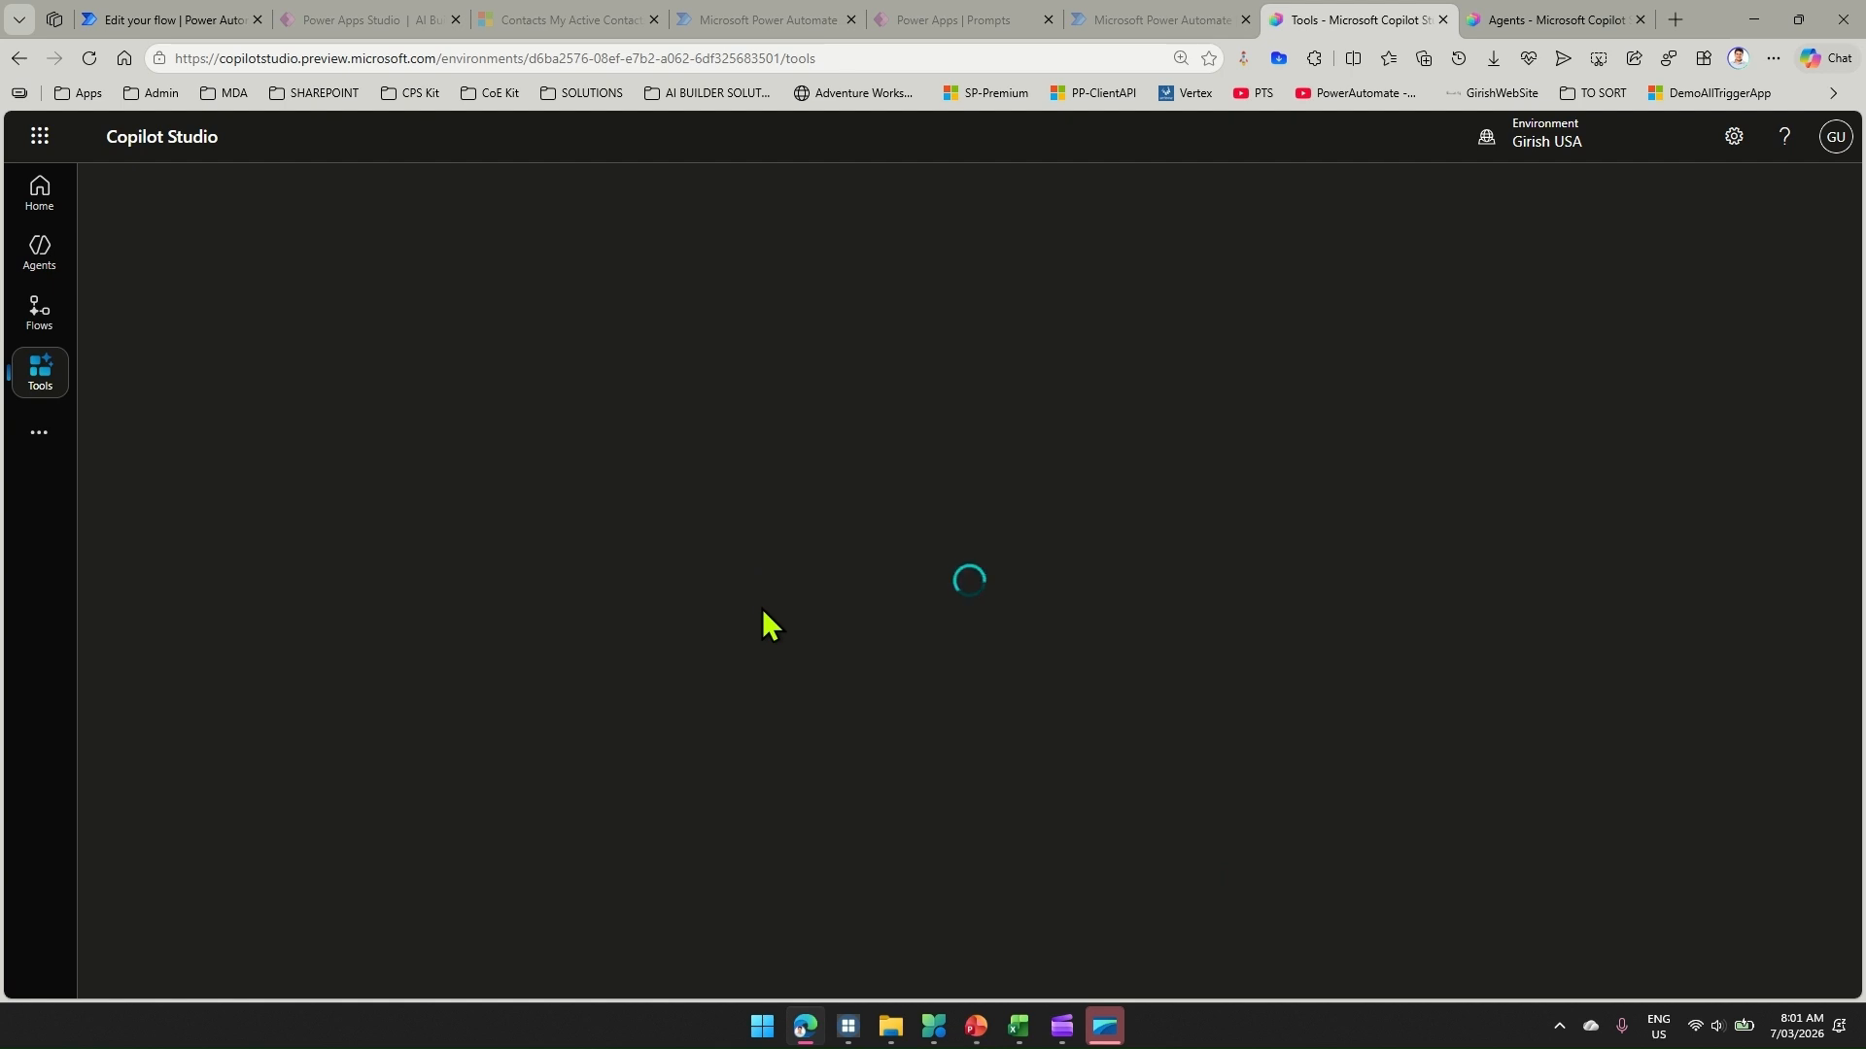
{"action": "left_click", "coordinate": [194, 14]}
Run the flow test with varInput set to "Denmark" and open the run's results
{"action": "left_click", "coordinate": [1501, 379]}
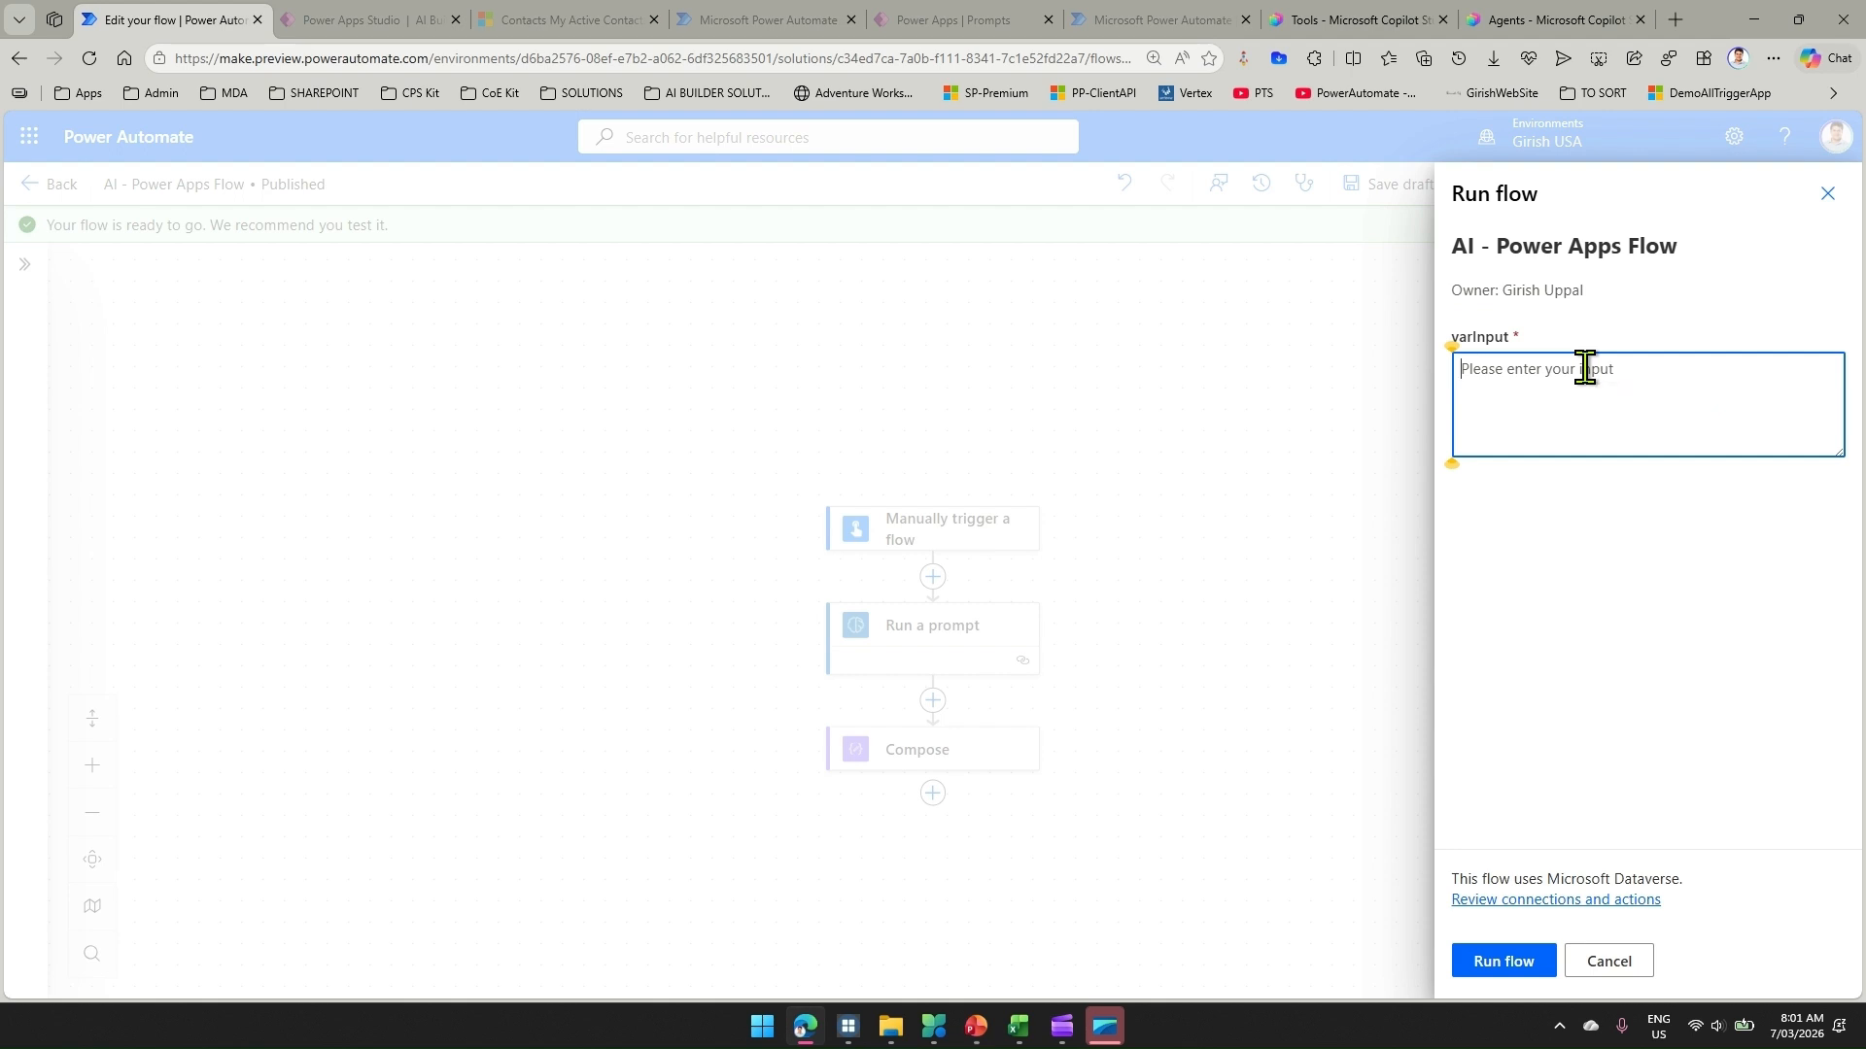
{"action": "type", "text": "Denmark"}
{"action": "left_click", "coordinate": [1543, 962]}
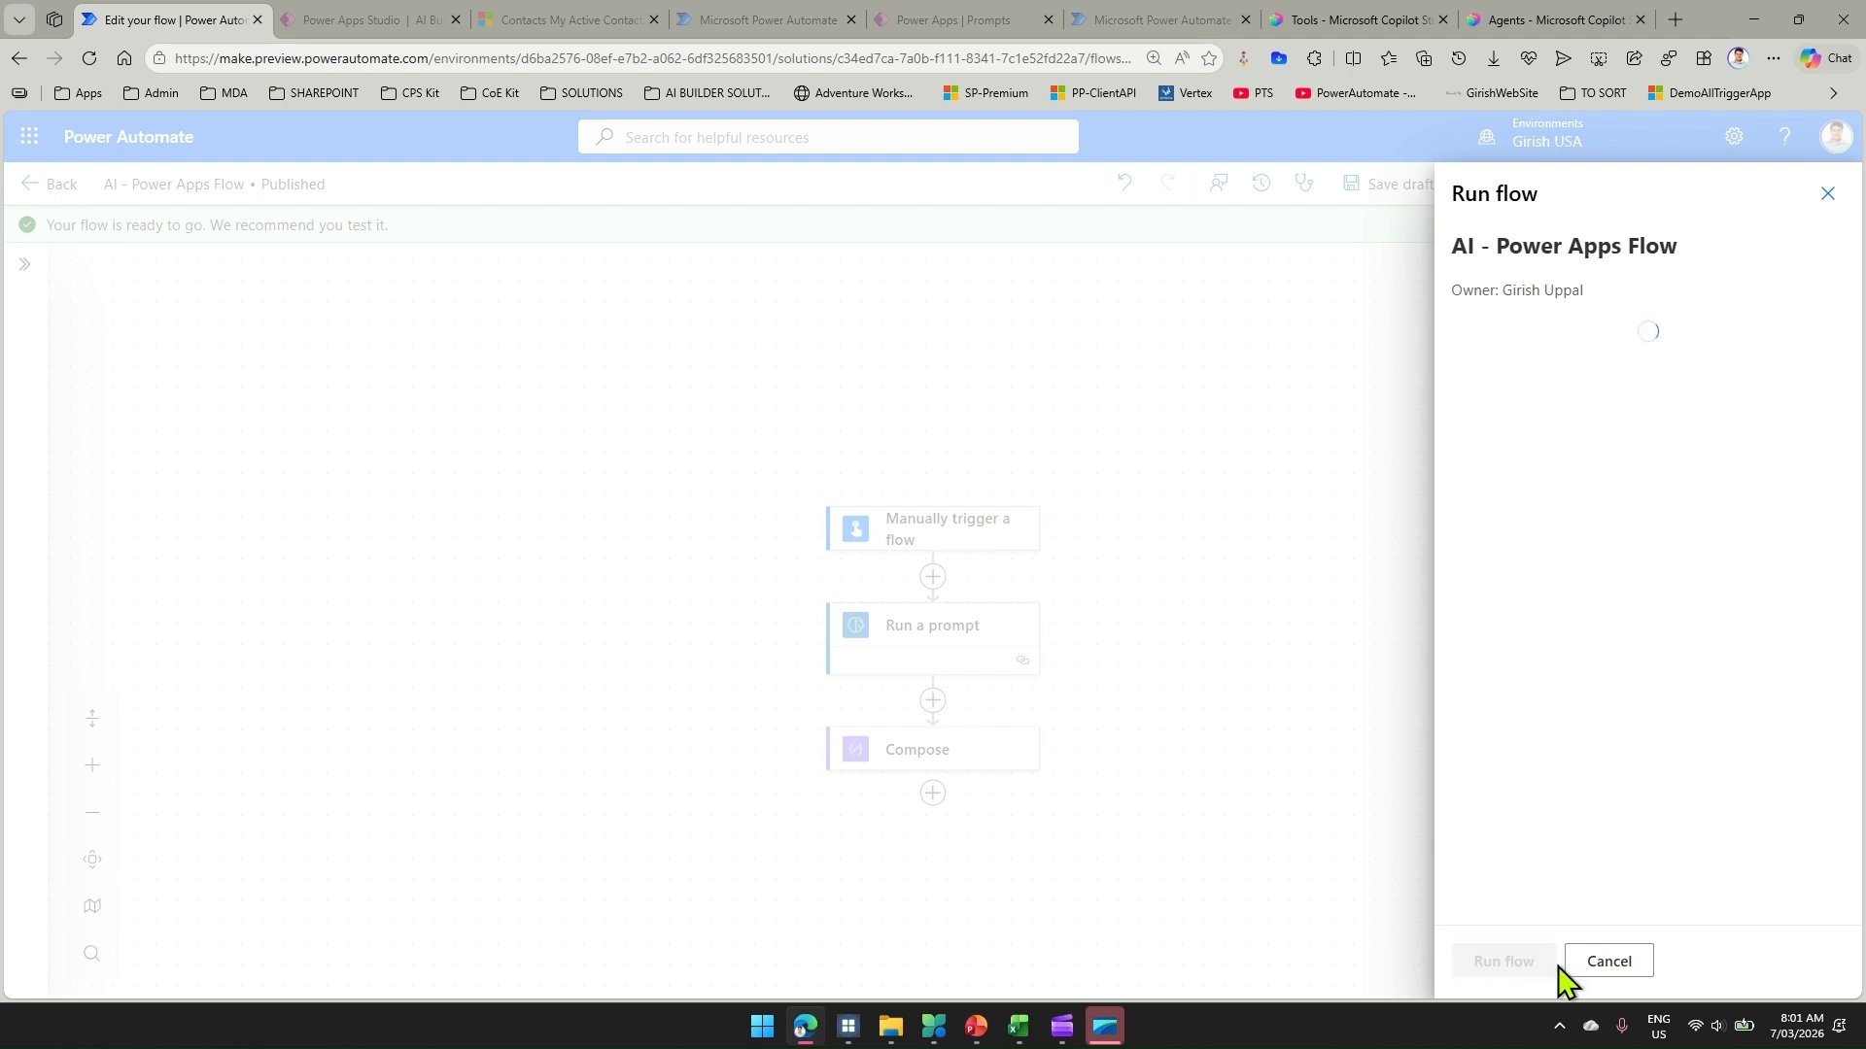
{"action": "left_click", "coordinate": [1493, 962]}
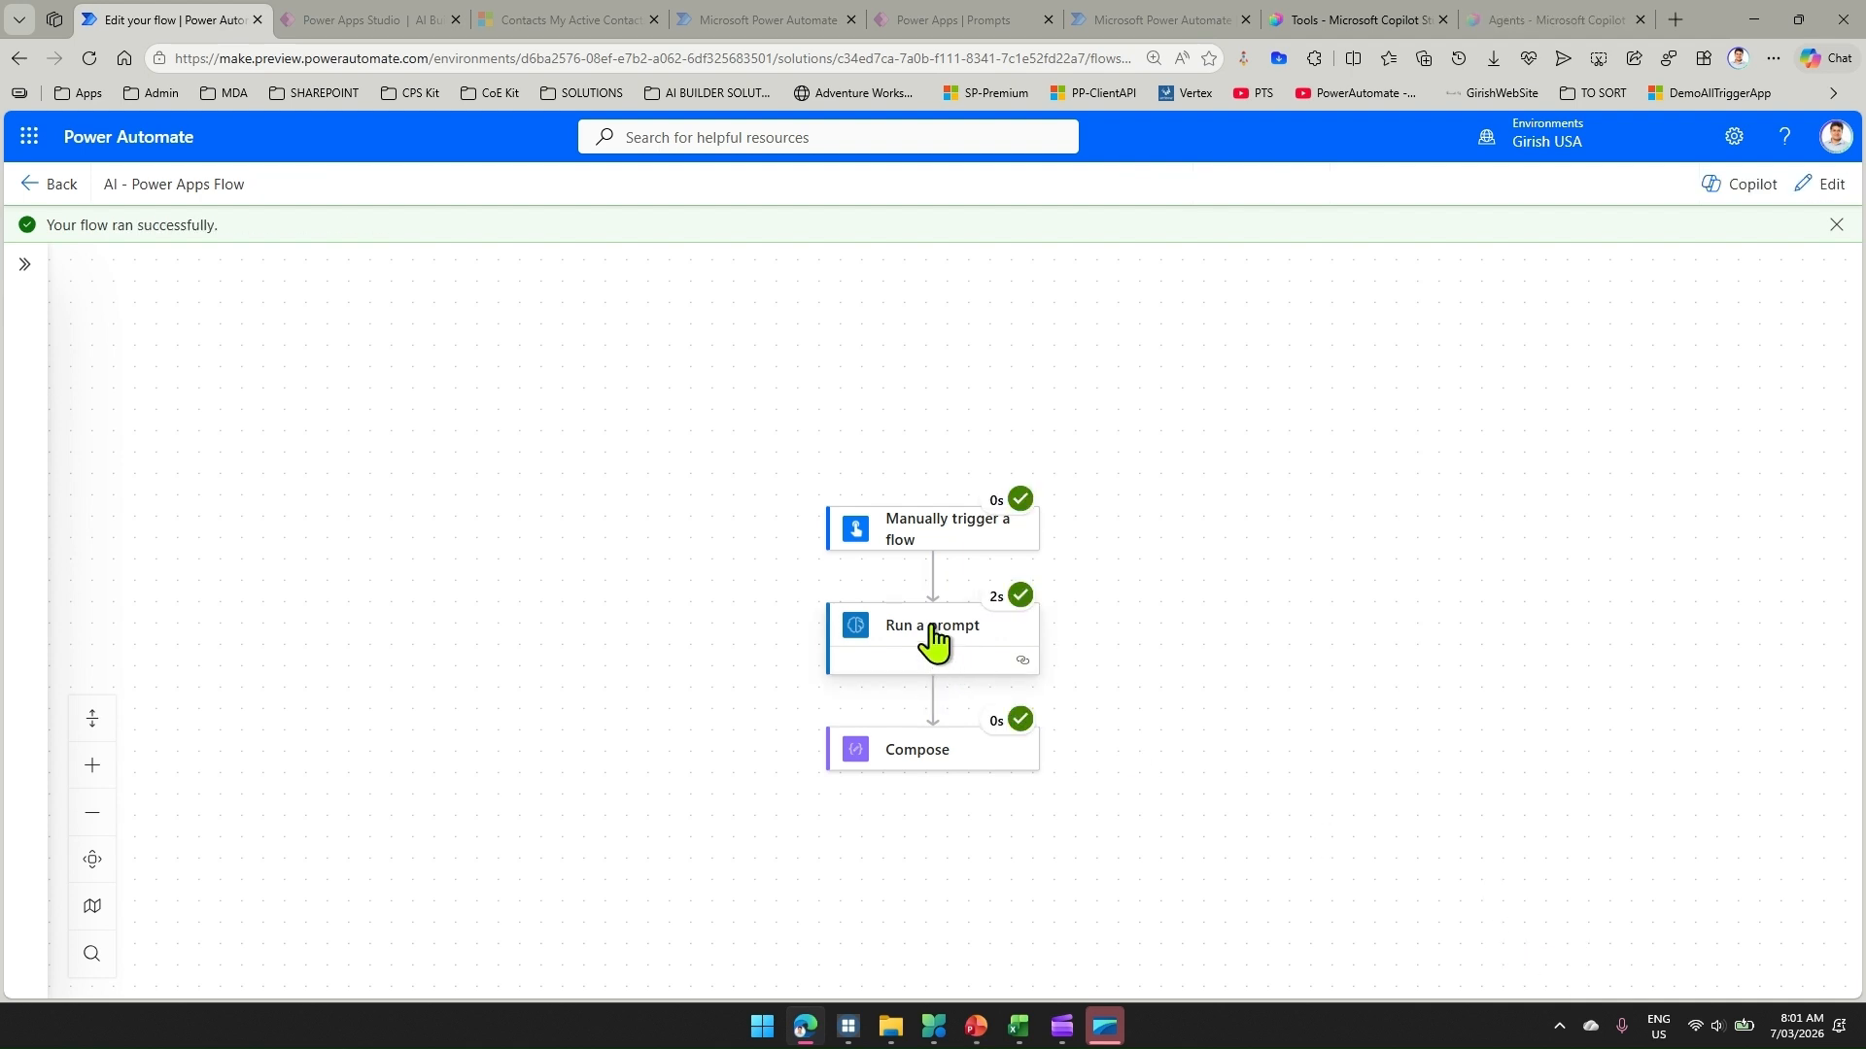
Examine the Compose action's run results for the returned medal tally and finish reason
{"action": "left_click", "coordinate": [955, 769]}
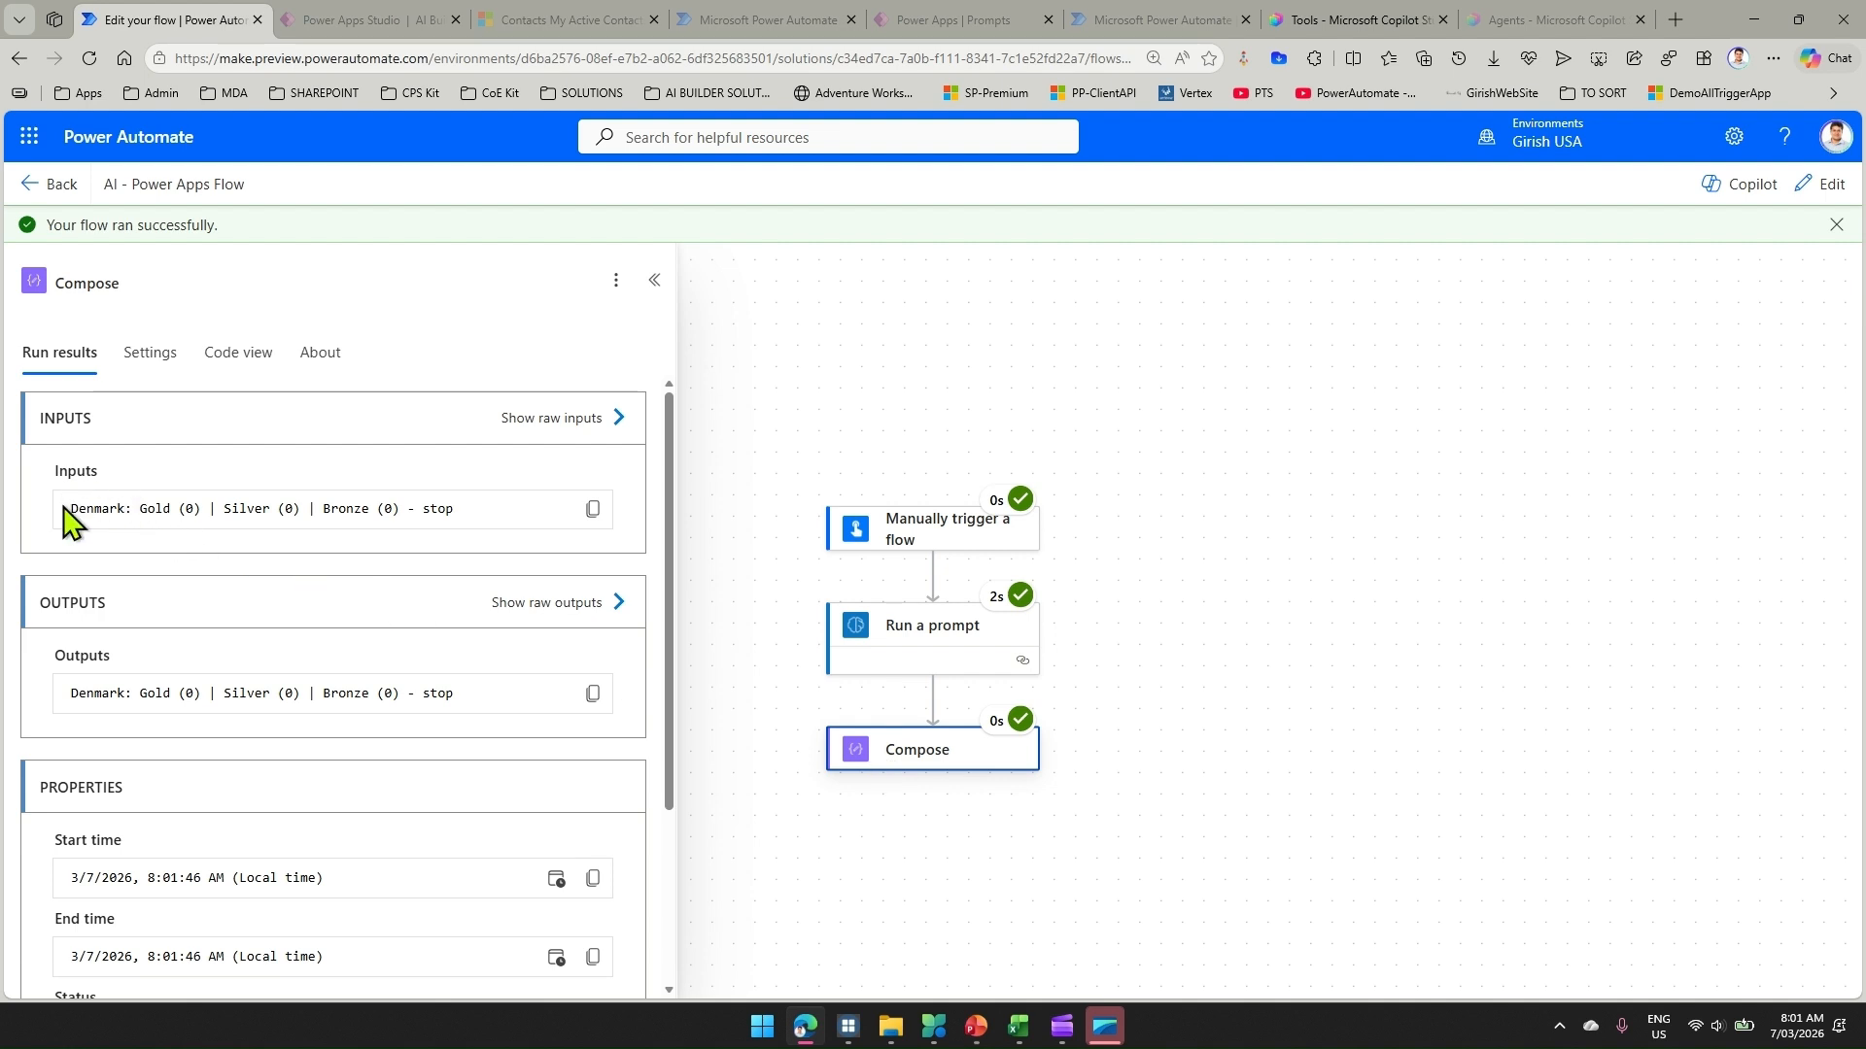
{"action": "left_click_drag", "start_coordinate": [64, 510], "coordinate": [420, 518]}
{"action": "double_click", "coordinate": [437, 510]}
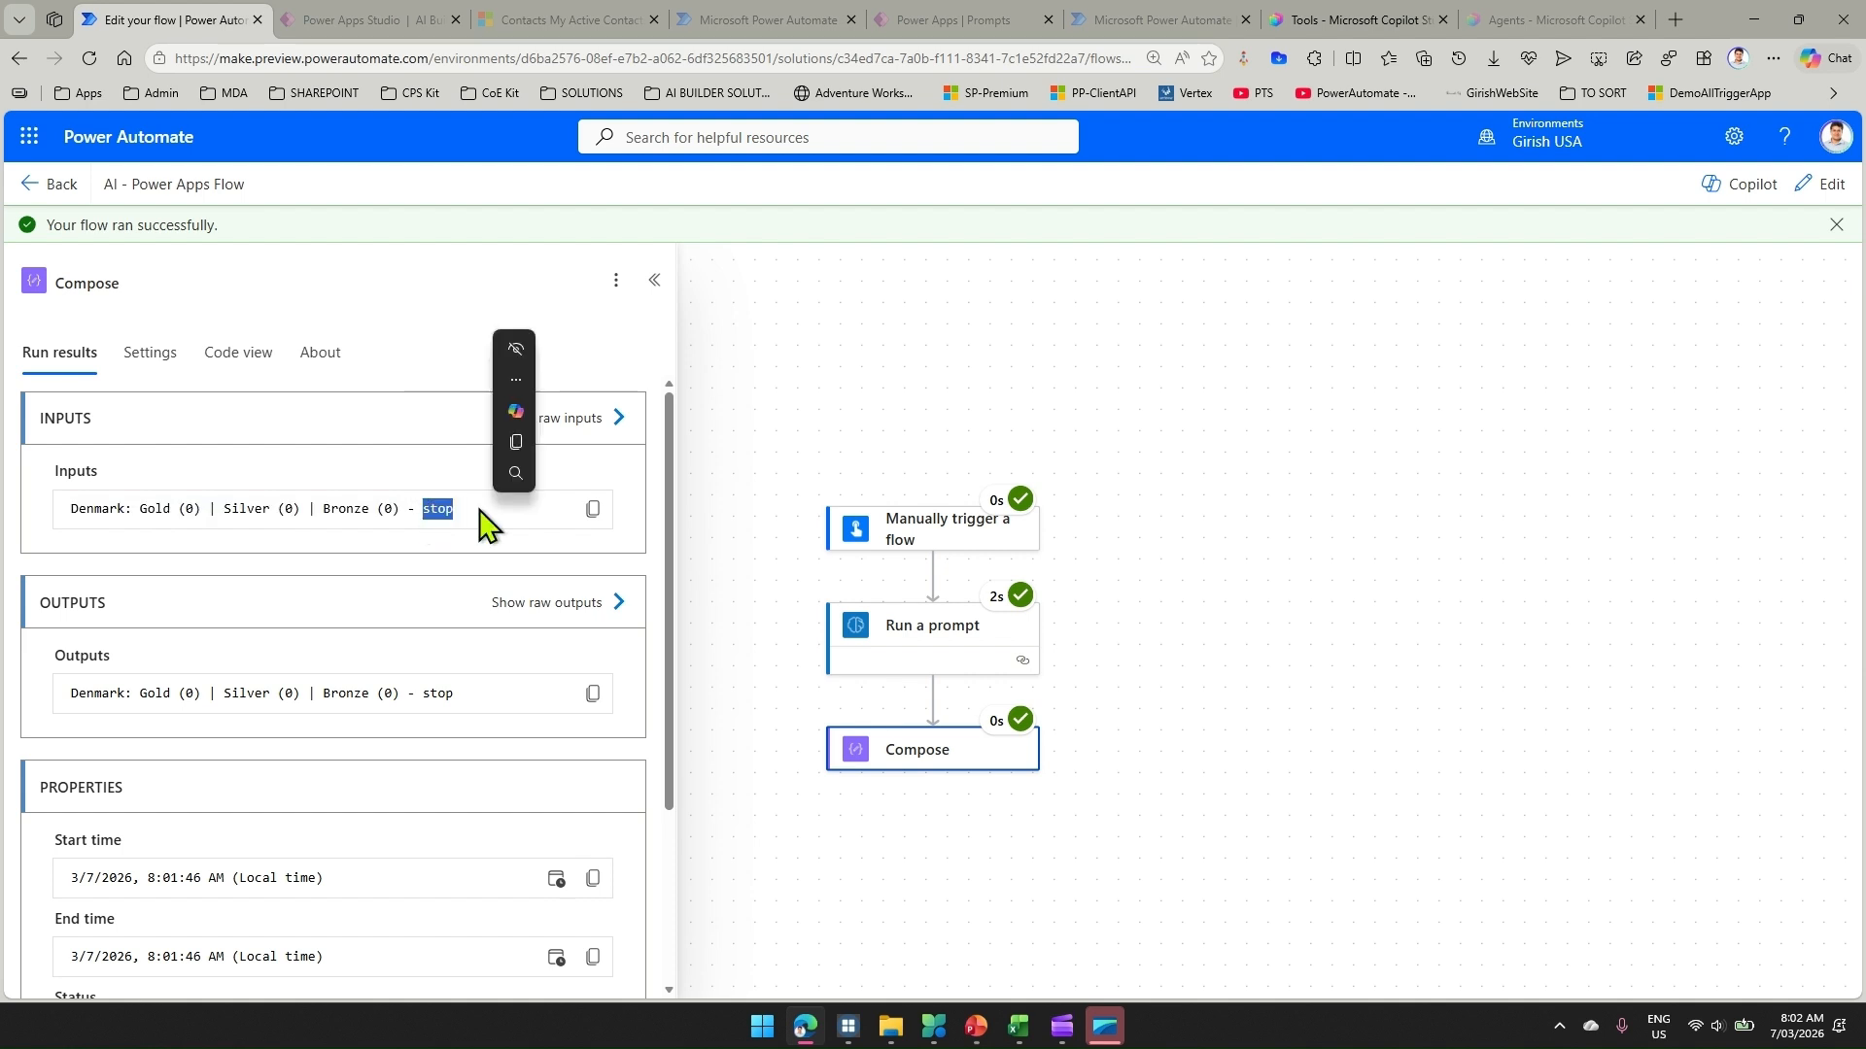
Examine the Run a prompt action's raw outputs for the response text, total and prompt tokens, and model name
{"action": "left_click", "coordinate": [947, 657]}
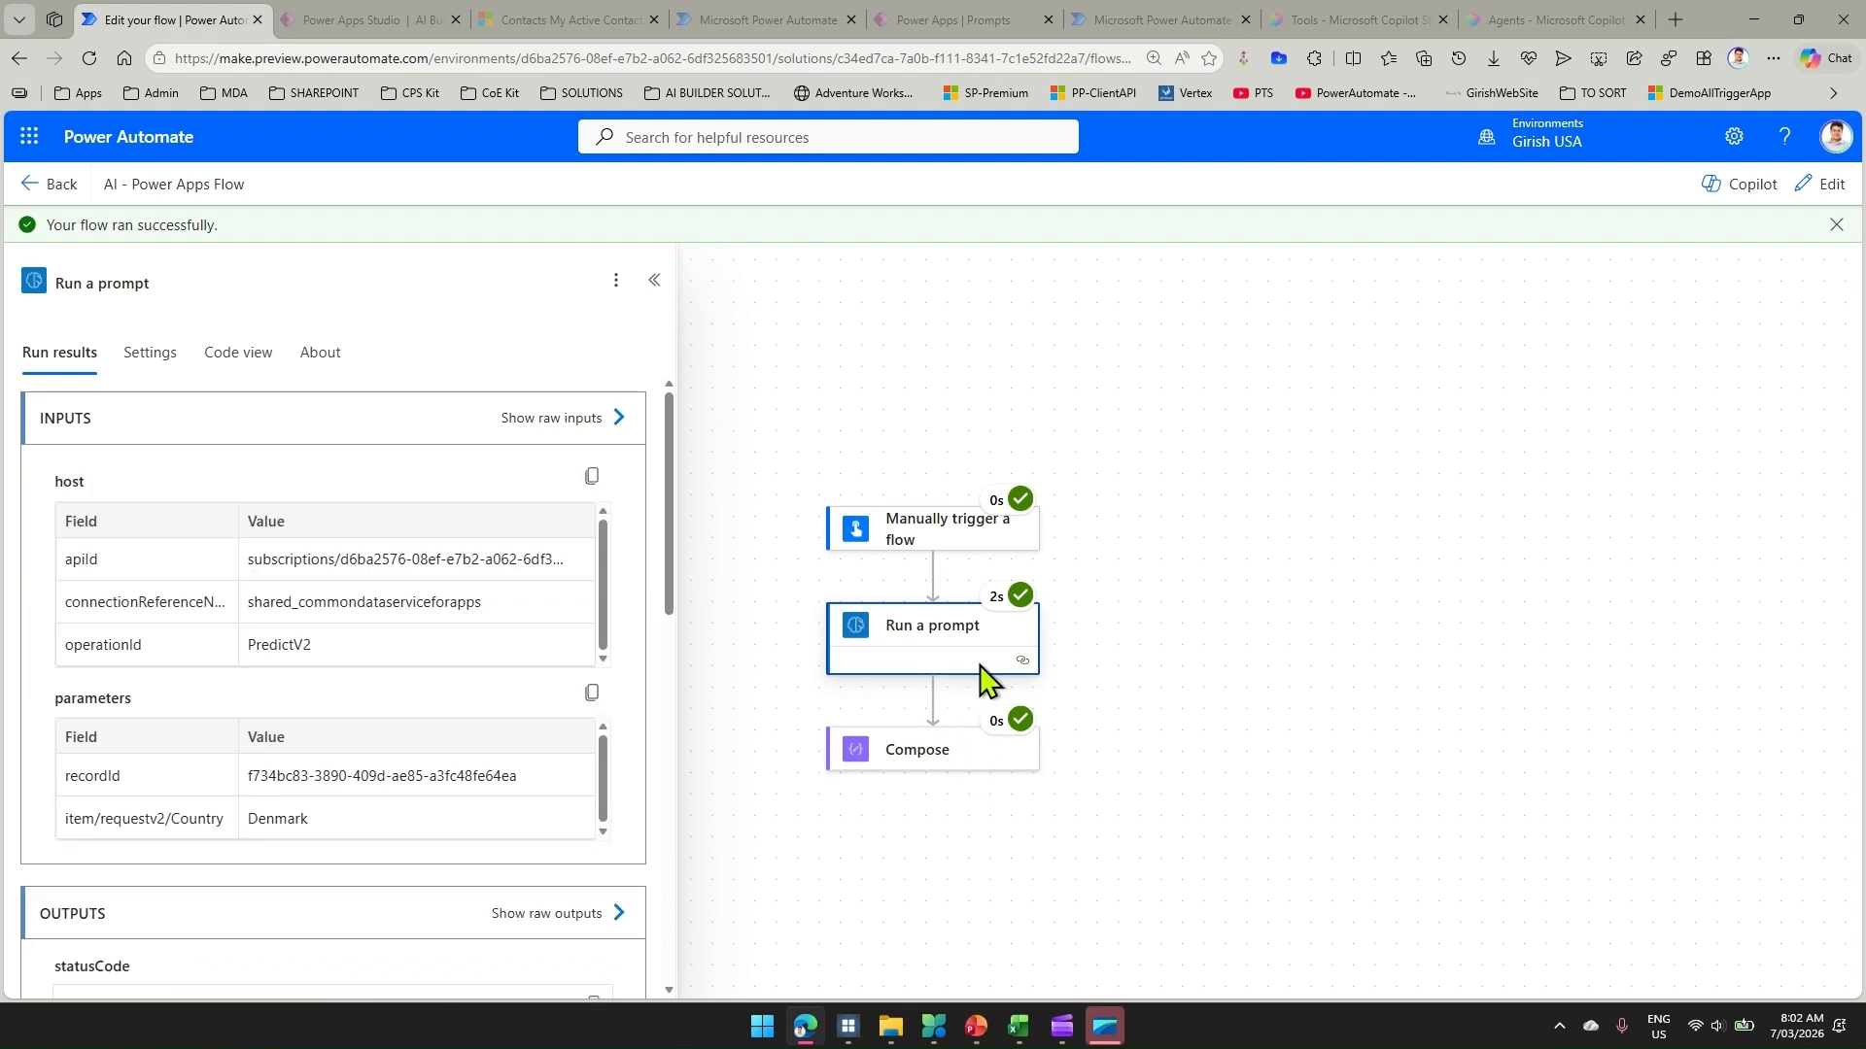
{"action": "scroll", "coordinate": [632, 741], "scroll_direction": "down", "scroll_amount": 5}
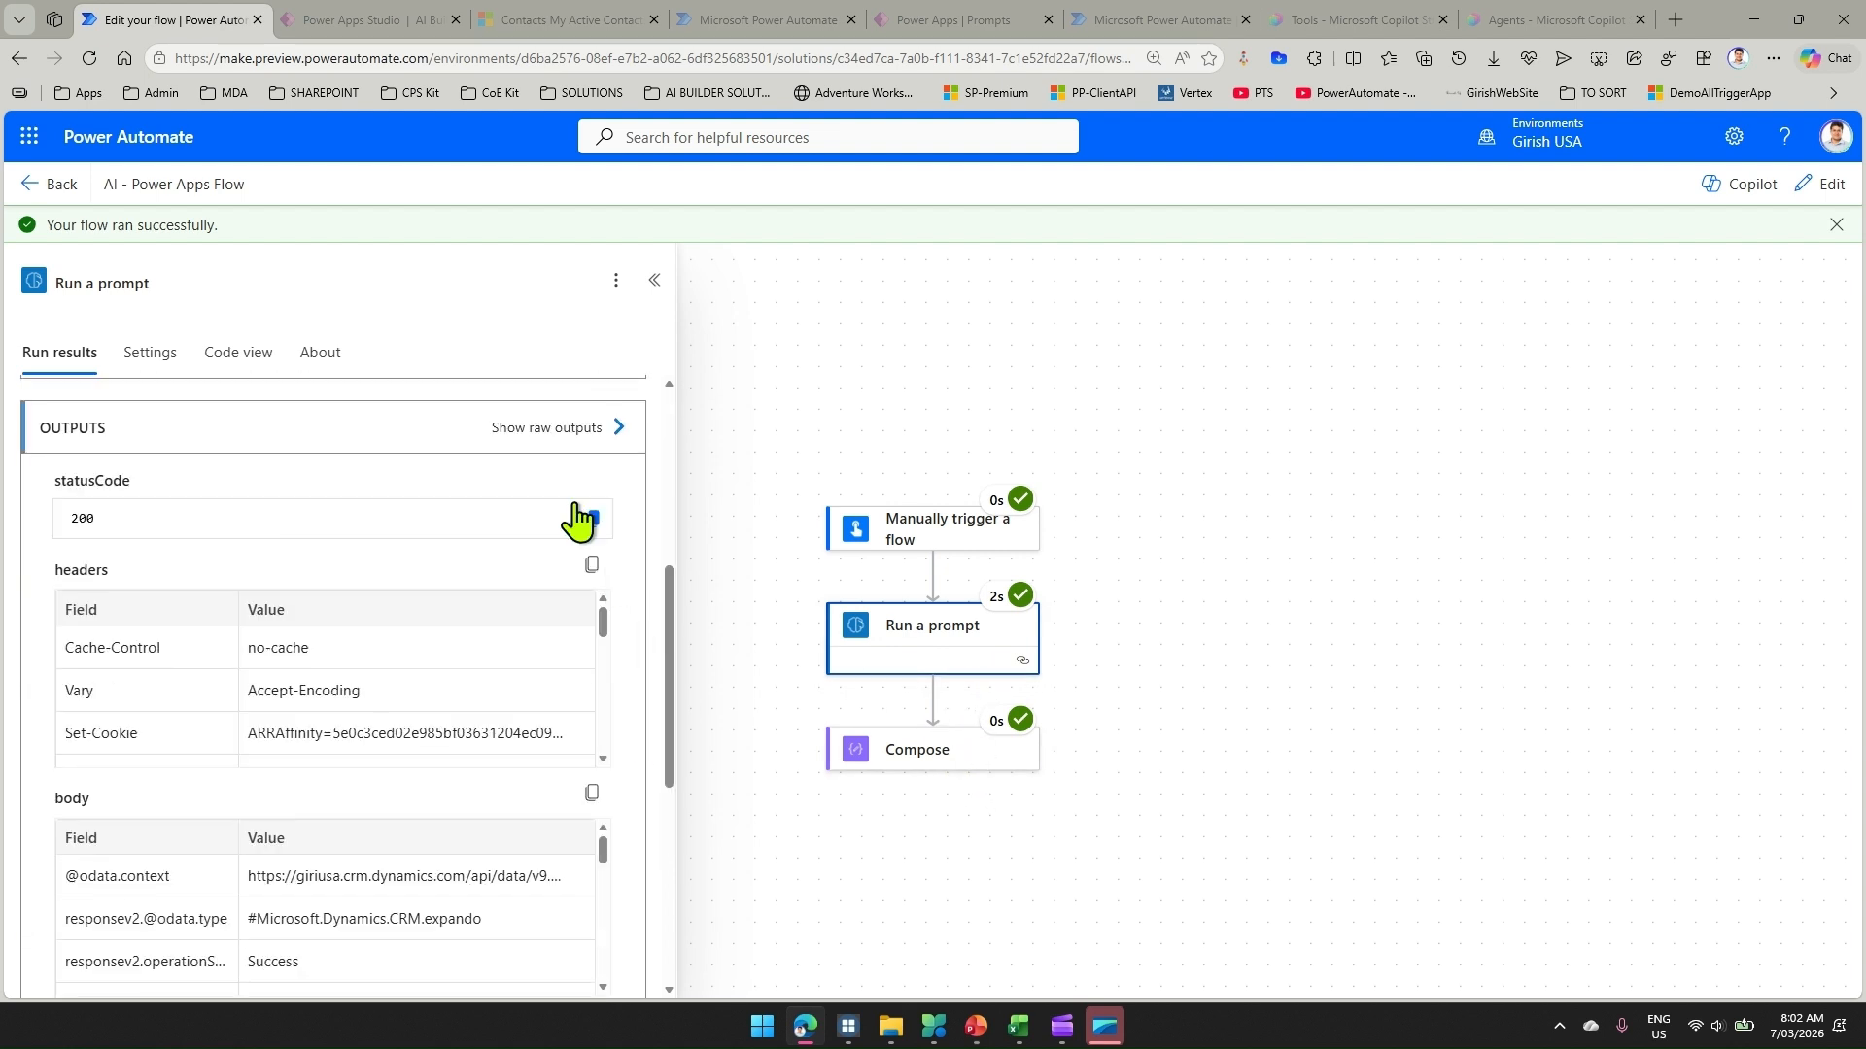
{"action": "left_click", "coordinate": [556, 431]}
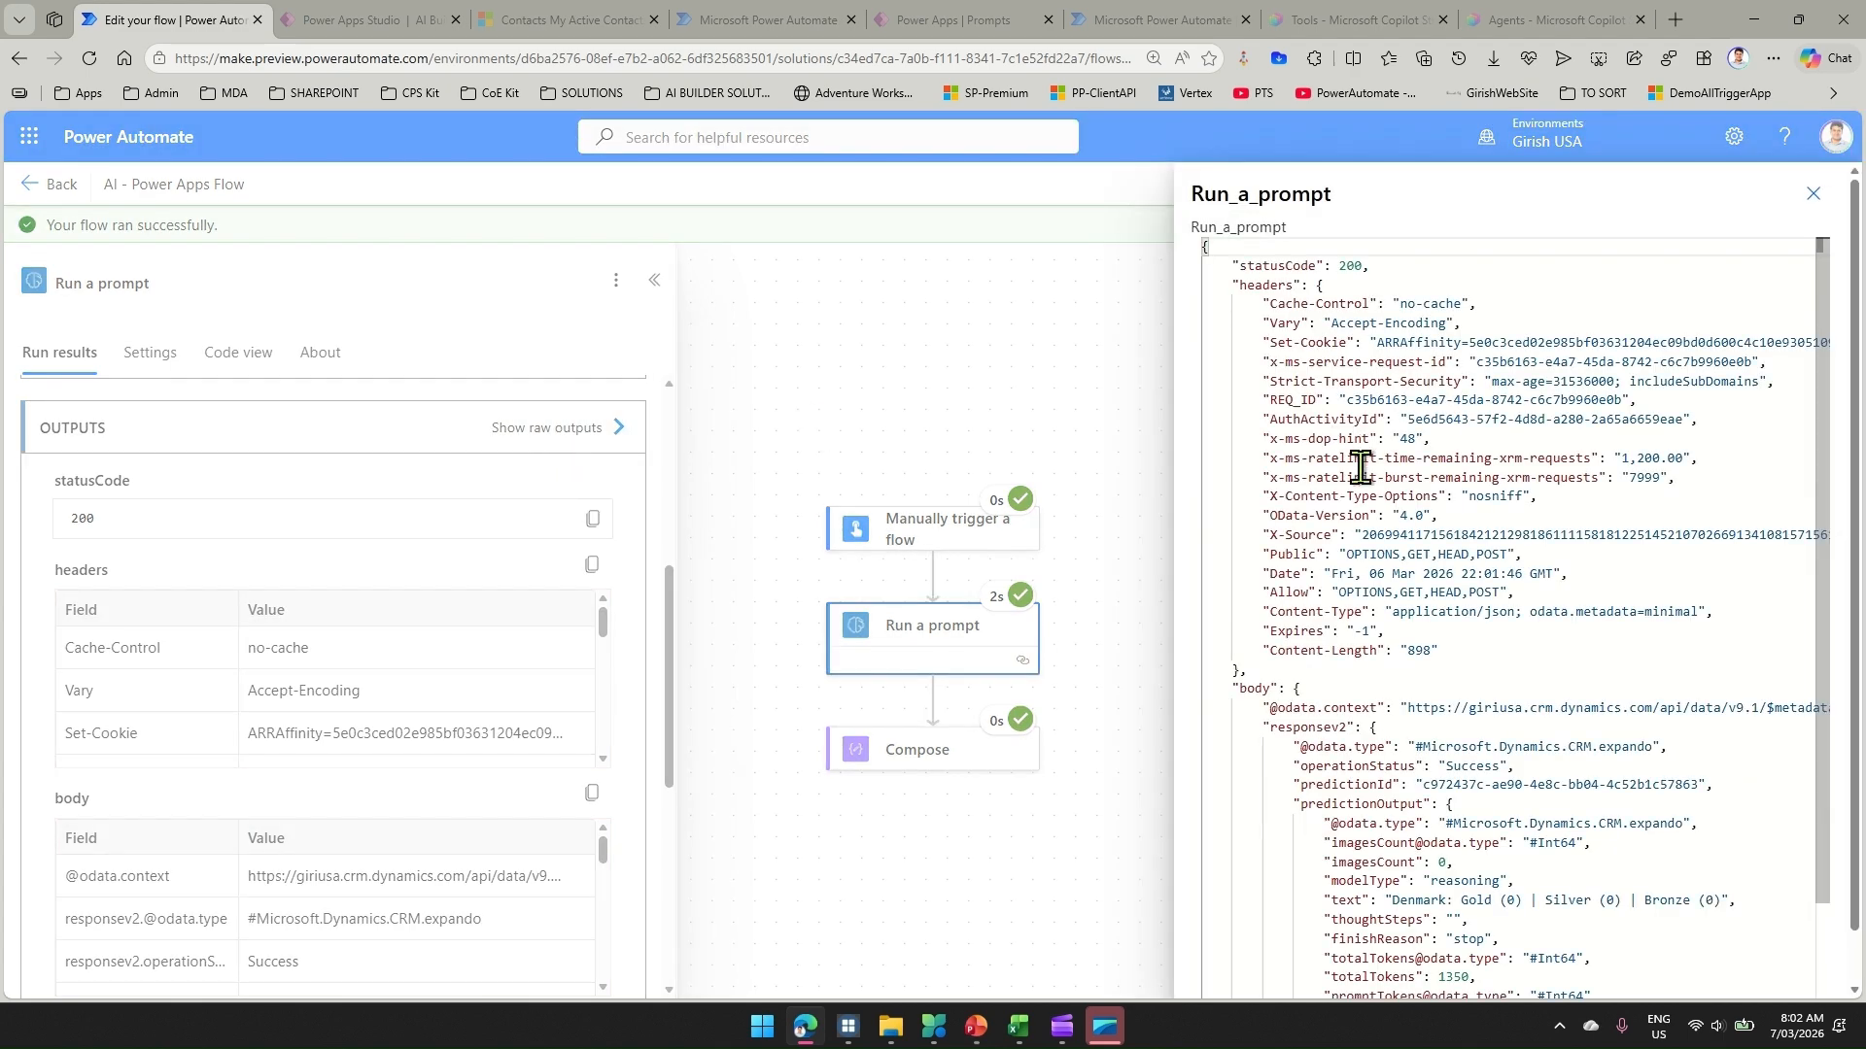
{"action": "scroll", "coordinate": [1477, 642], "scroll_direction": "down", "scroll_amount": 3}
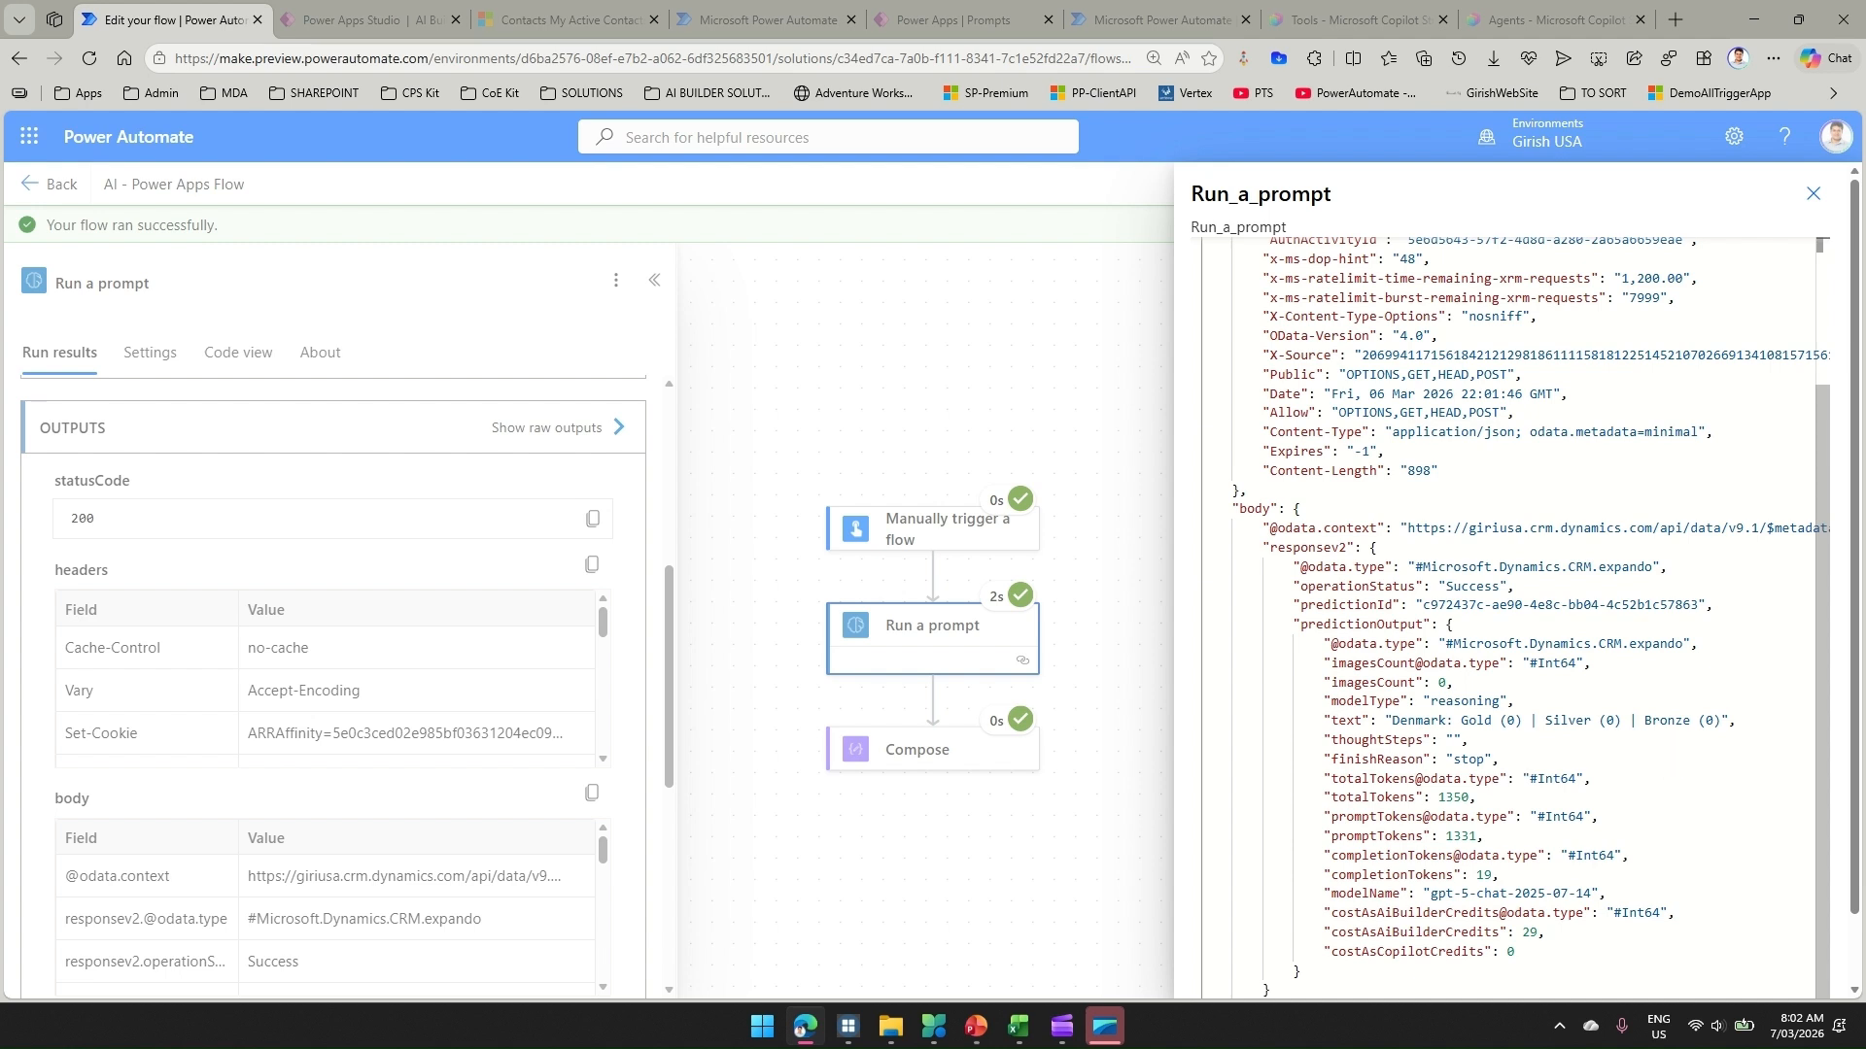
{"action": "left_click_drag", "start_coordinate": [1309, 706], "coordinate": [1795, 739]}
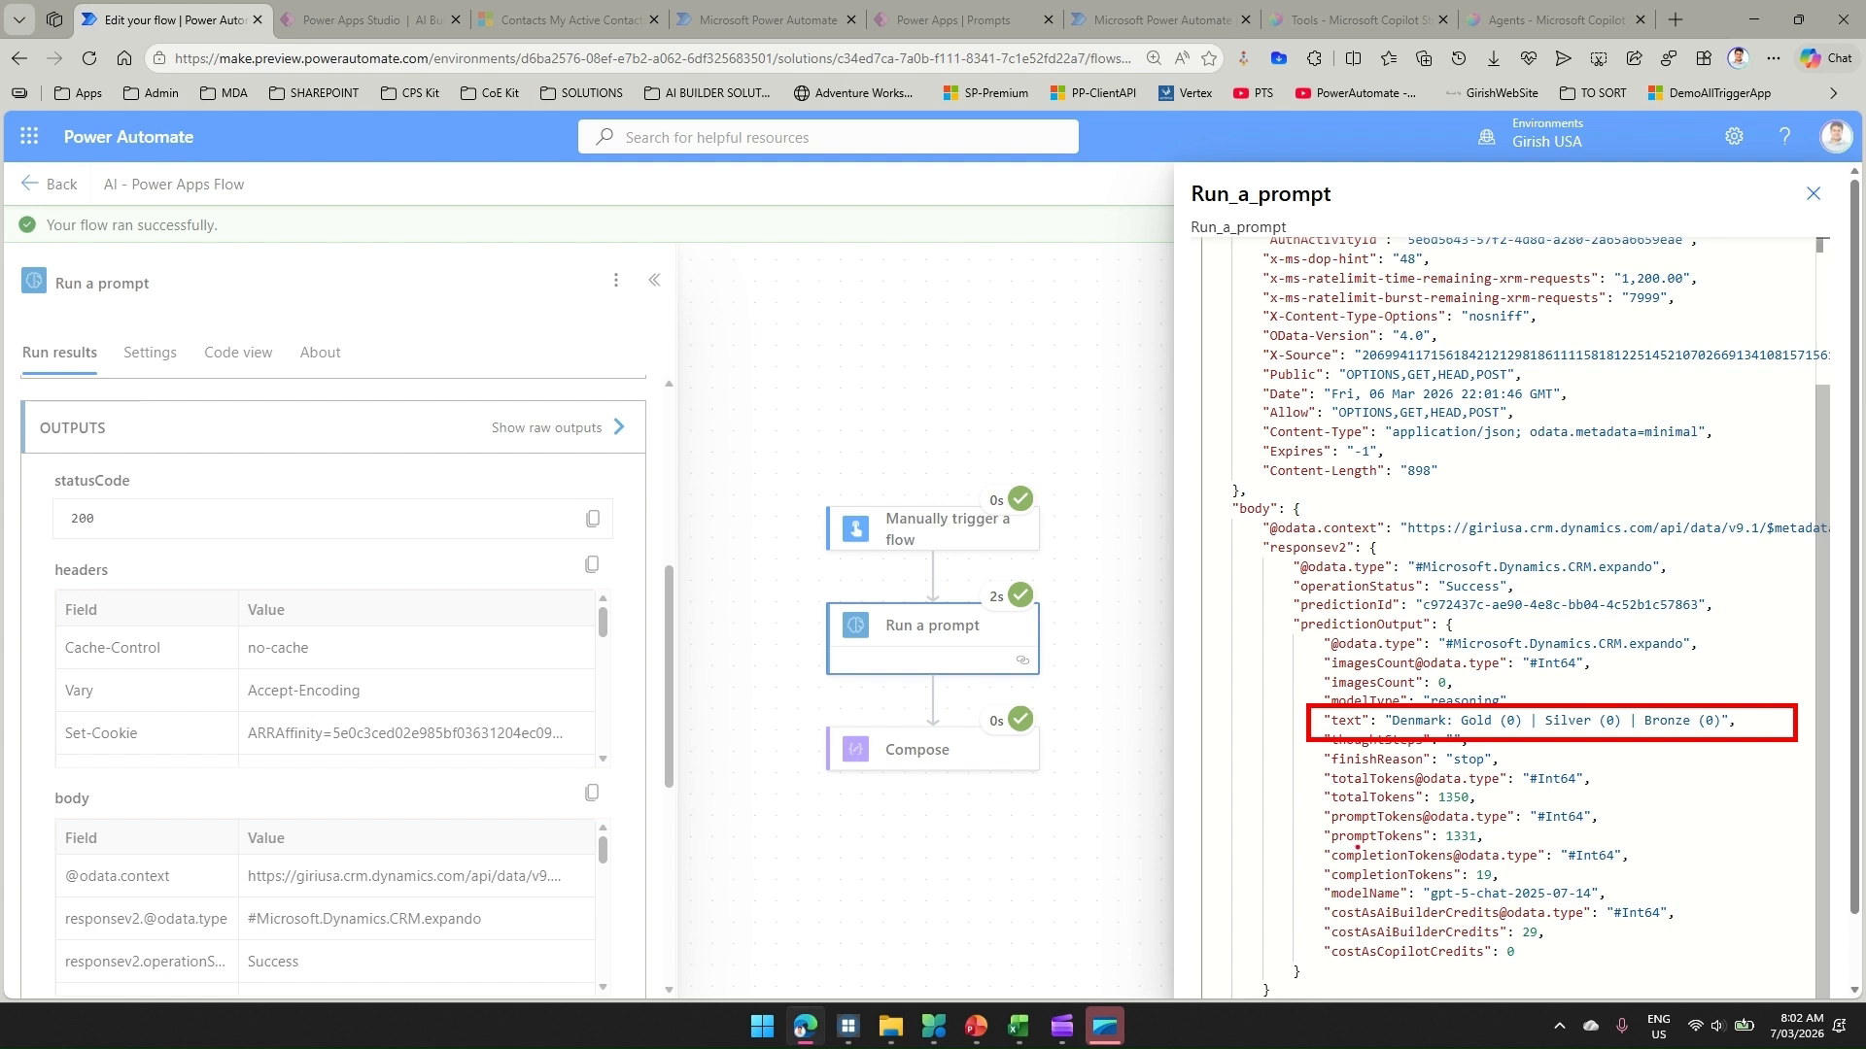
{"action": "left_click_drag", "start_coordinate": [1312, 827], "coordinate": [1508, 850]}
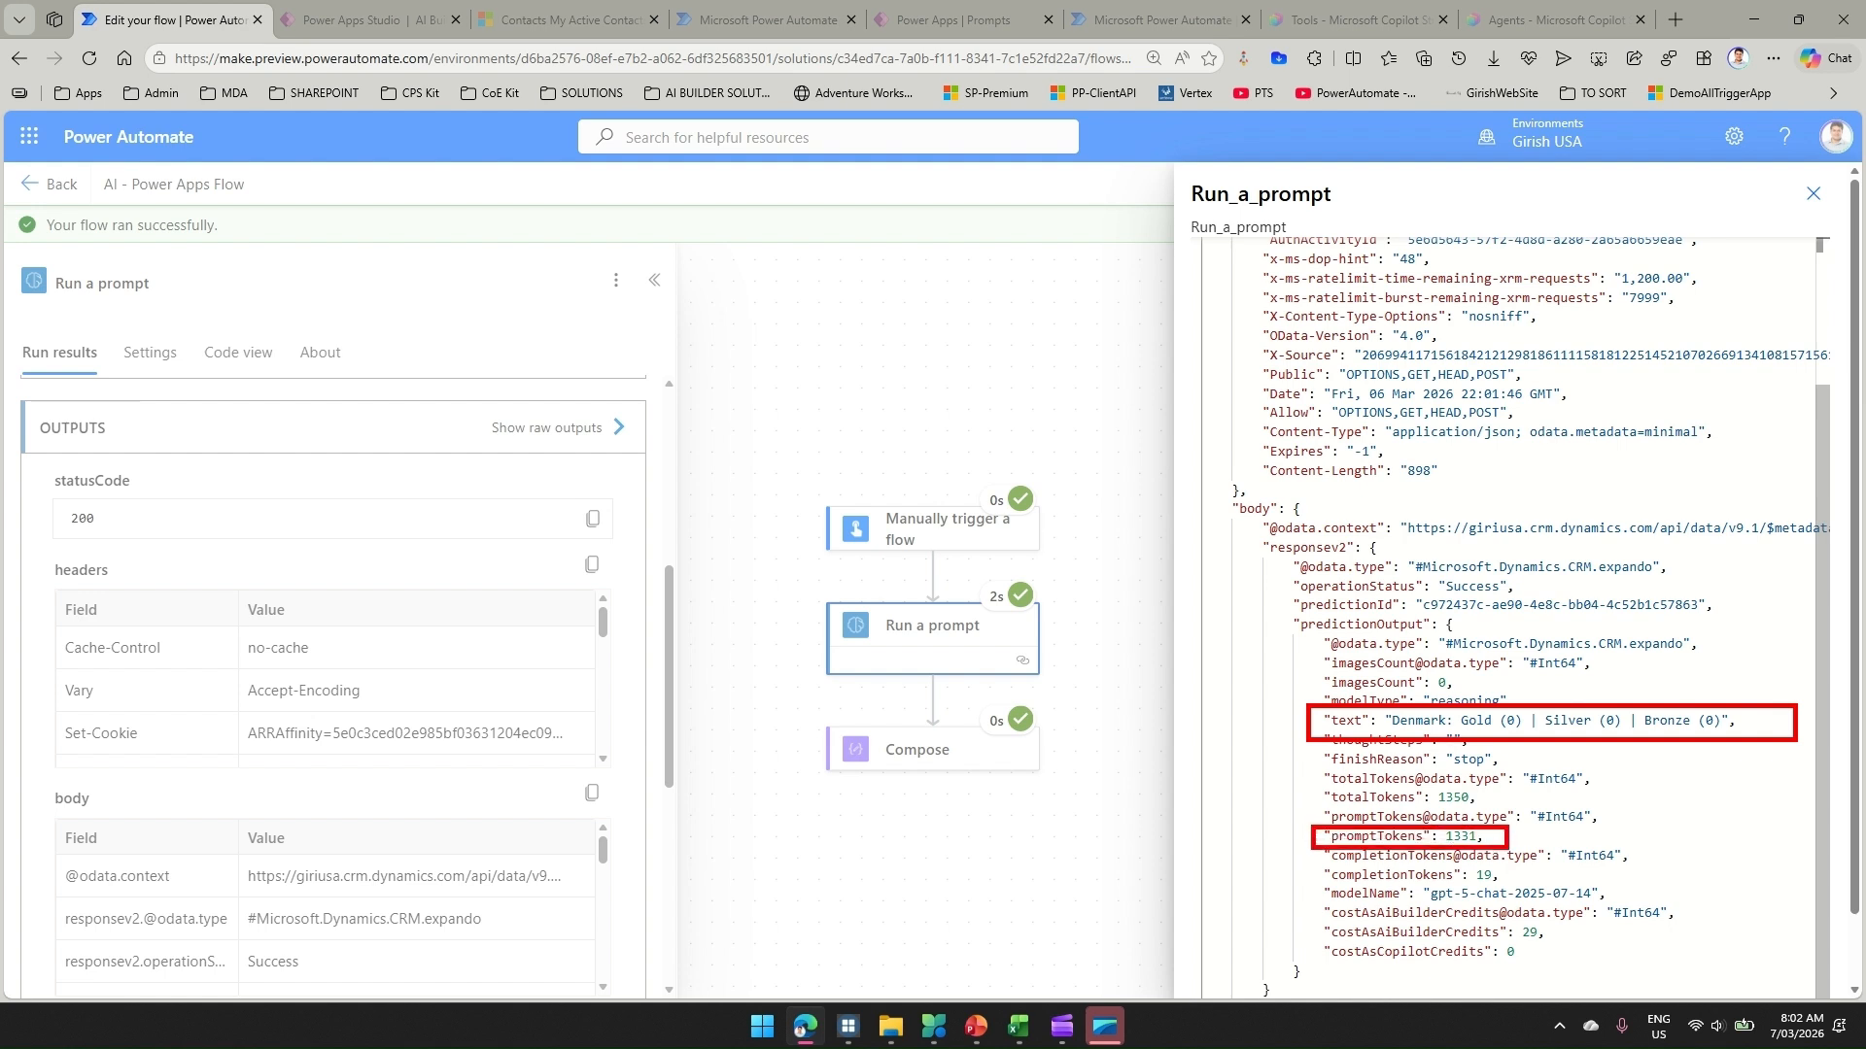
{"action": "left_click_drag", "start_coordinate": [1305, 785], "coordinate": [1506, 808]}
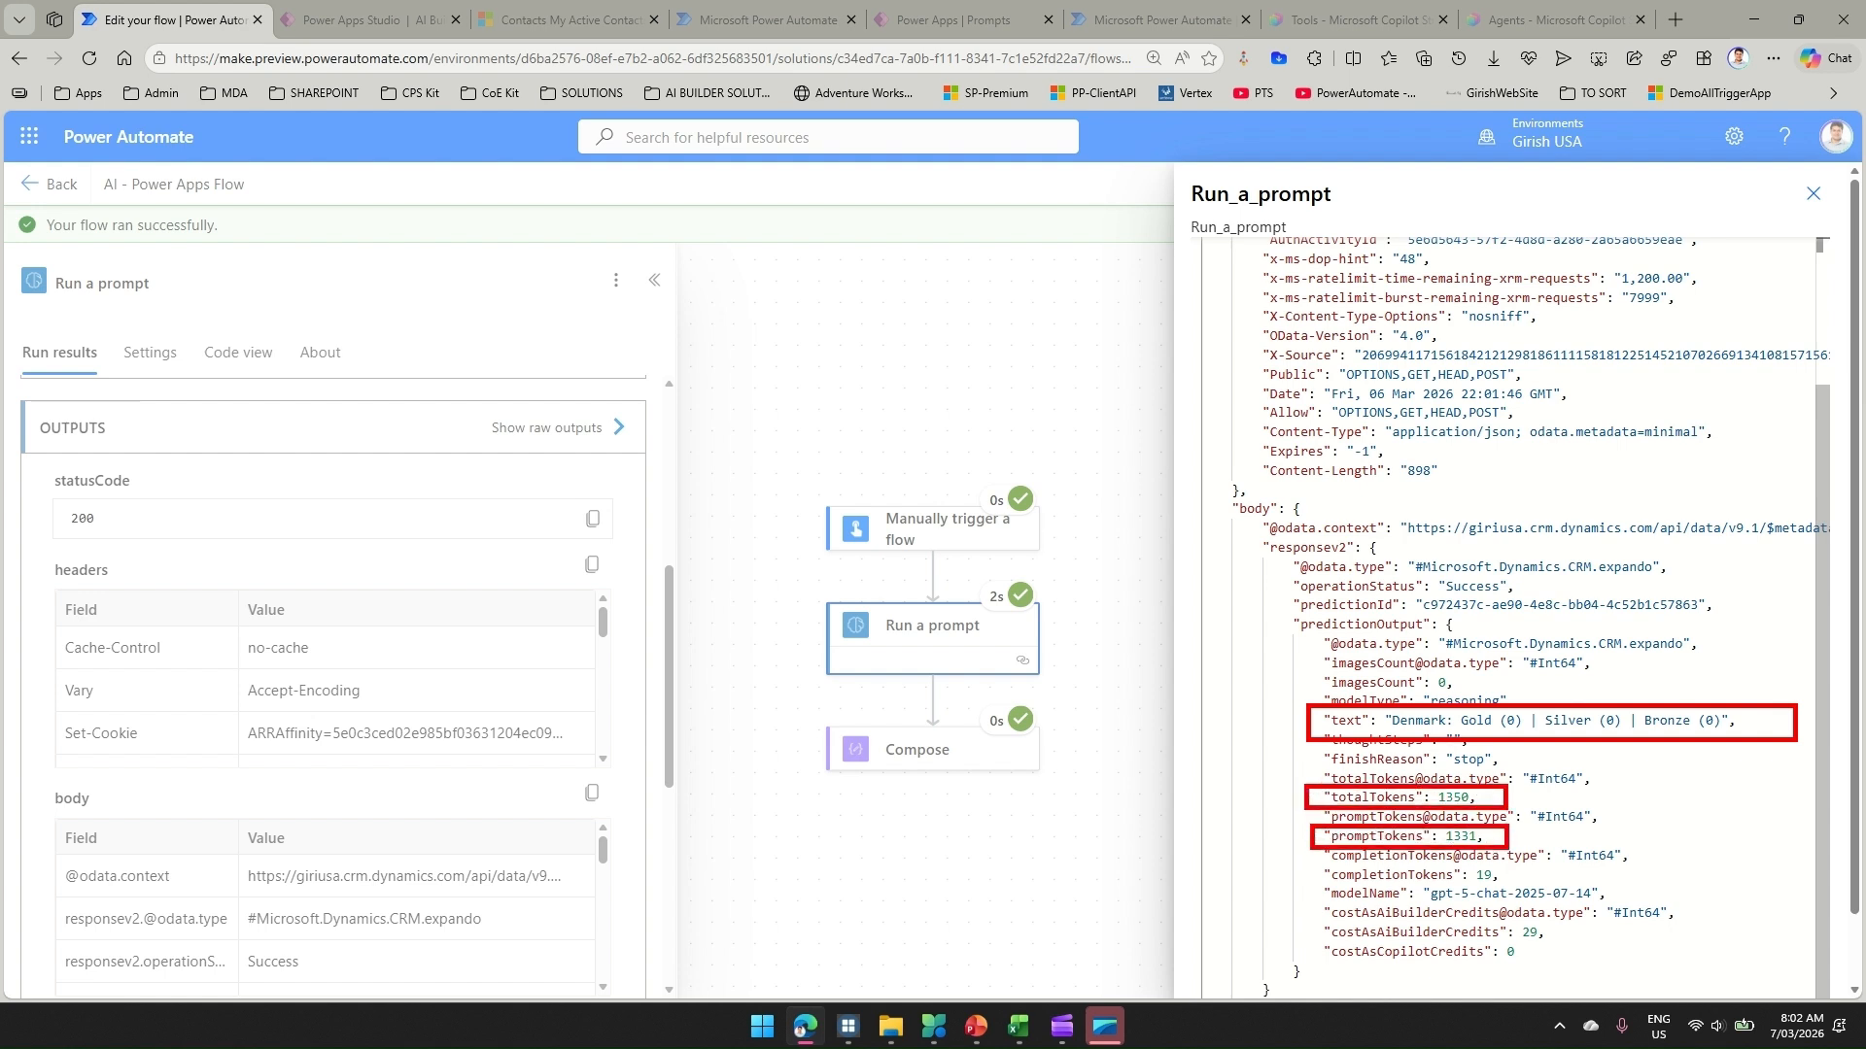
{"action": "left_click_drag", "start_coordinate": [1314, 885], "coordinate": [1654, 901]}
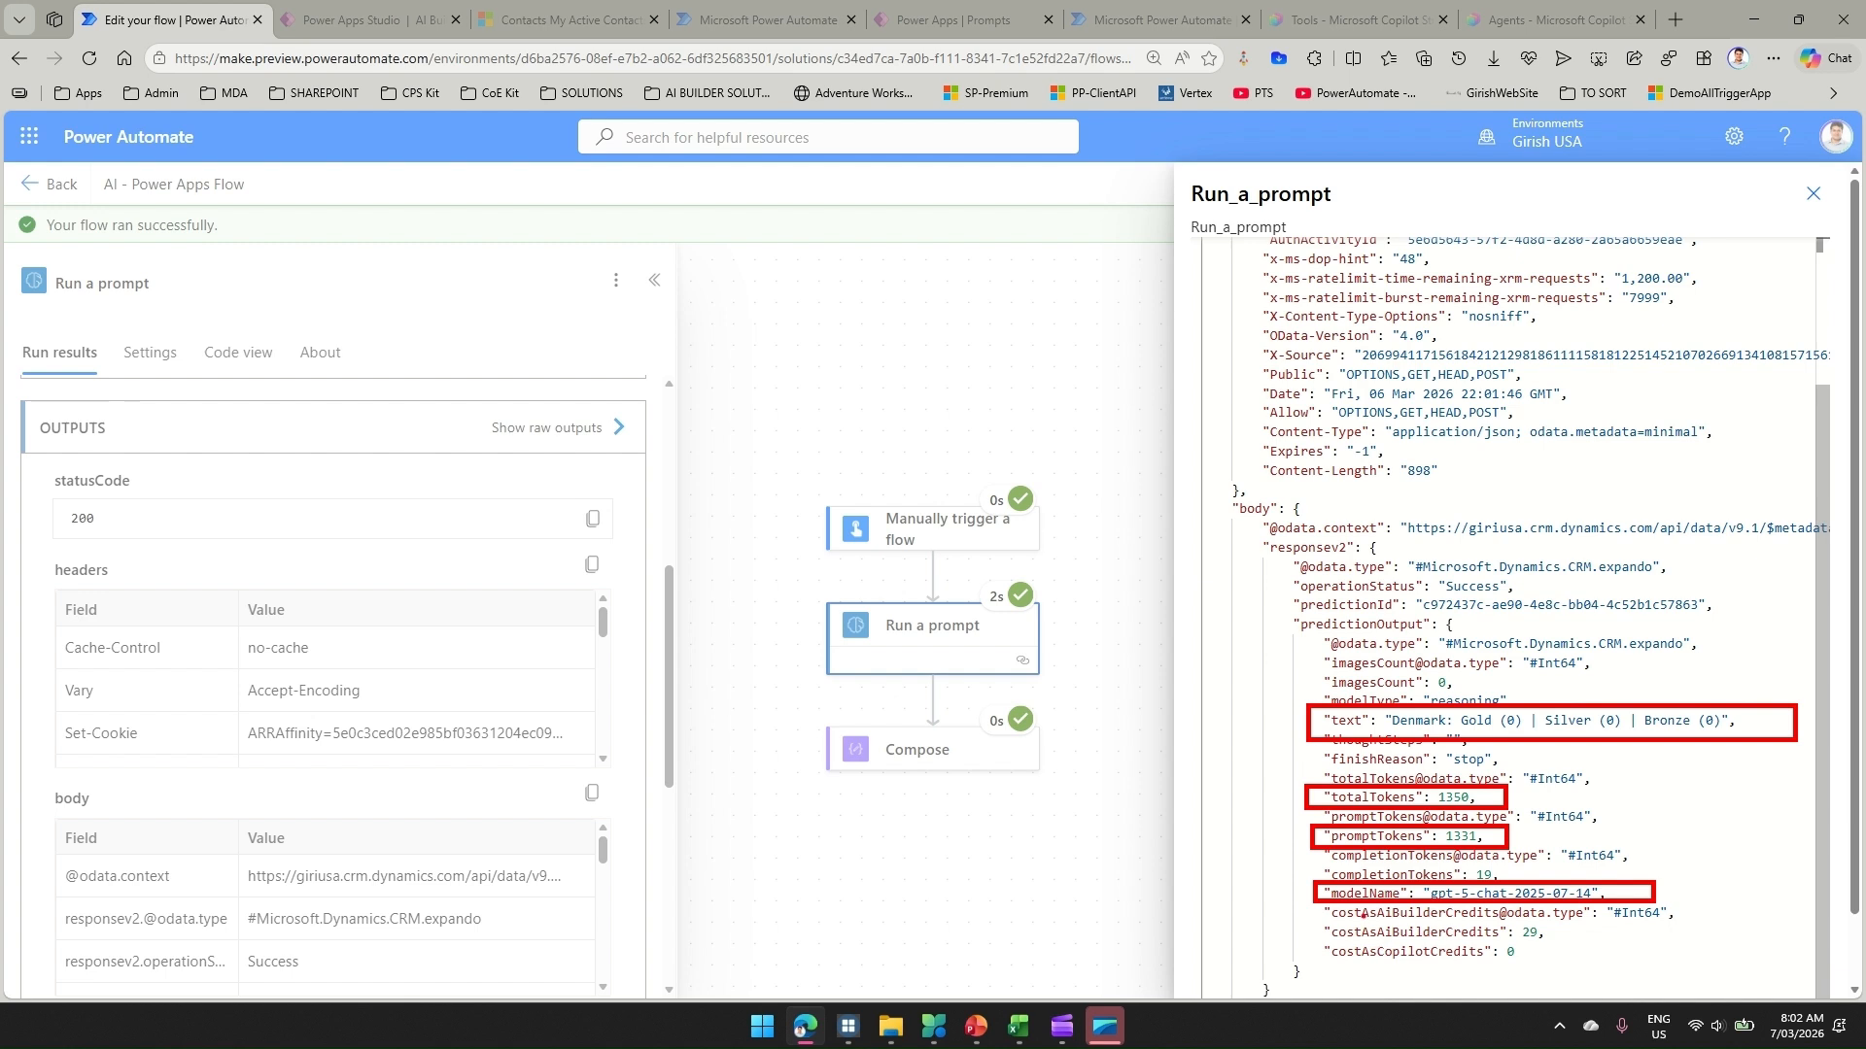
Check the AI Builder credit cost in the Run a prompt action's raw outputs and close the outputs
{"action": "left_click_drag", "start_coordinate": [1380, 936], "coordinate": [1601, 944]}
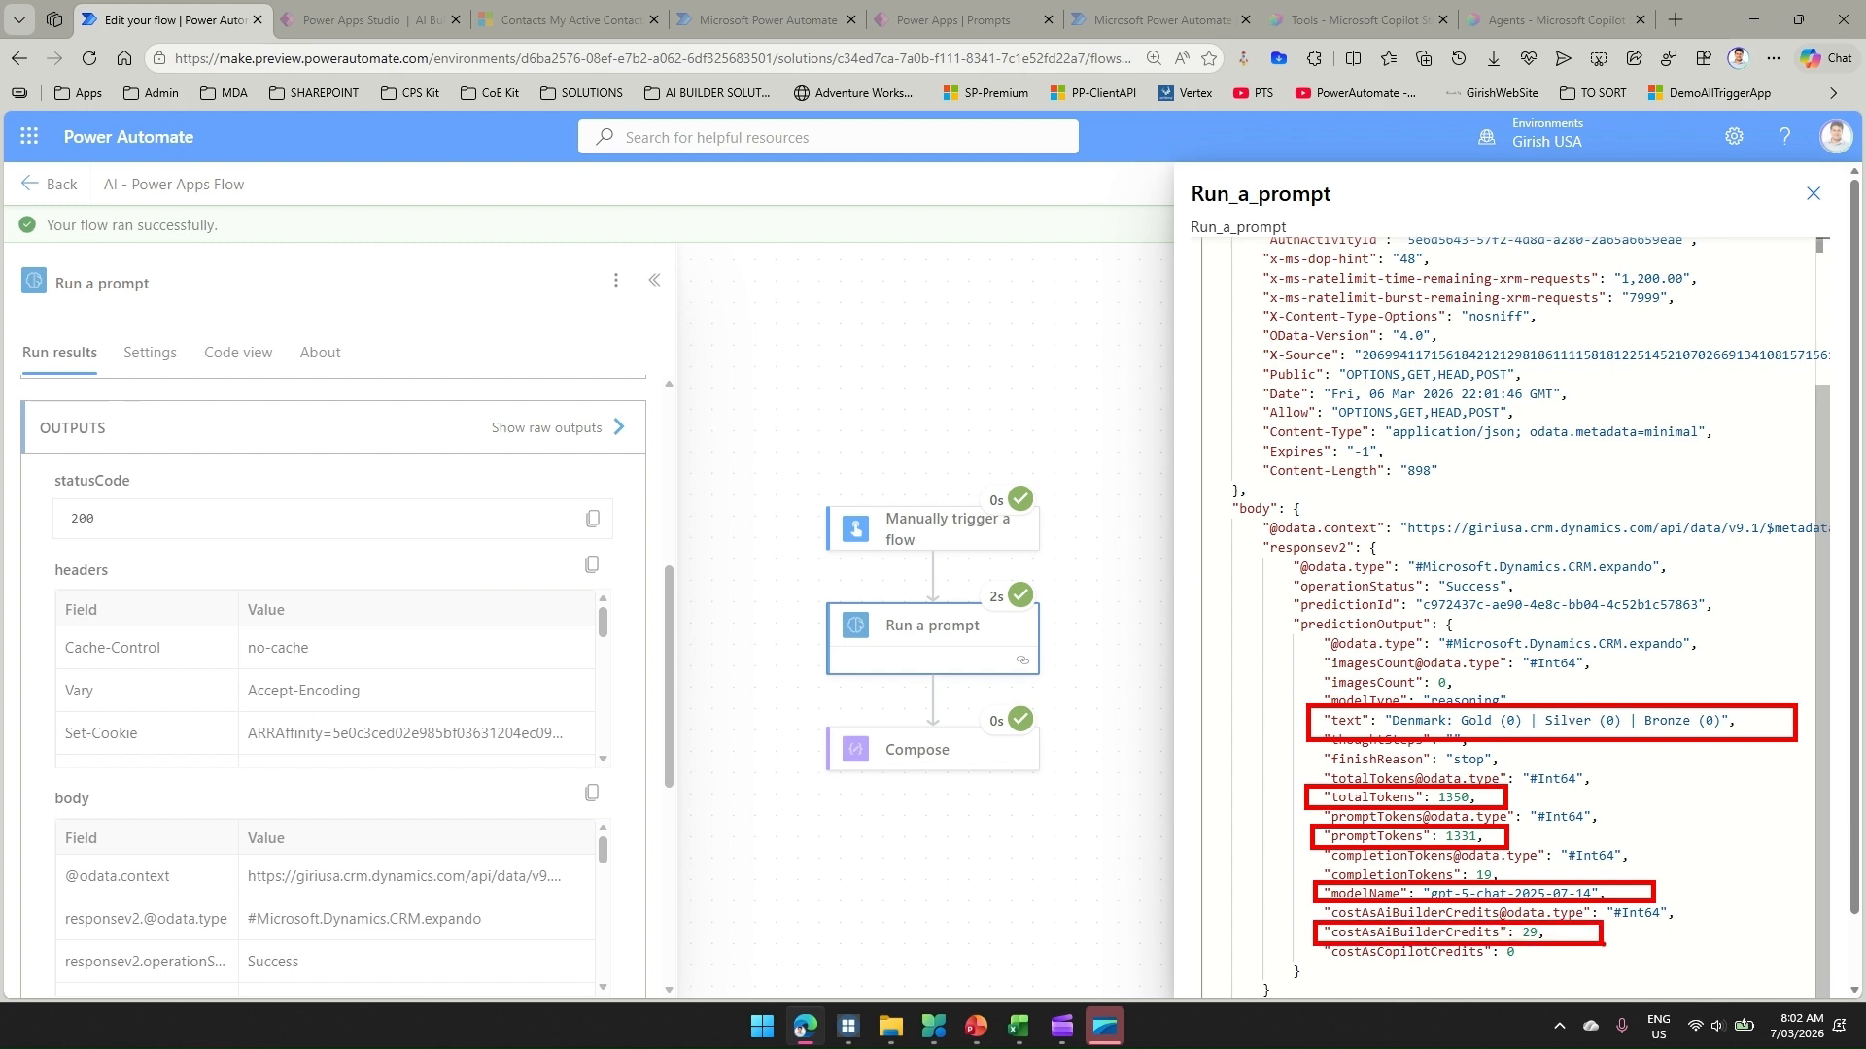
{"action": "key", "text": "Escape"}
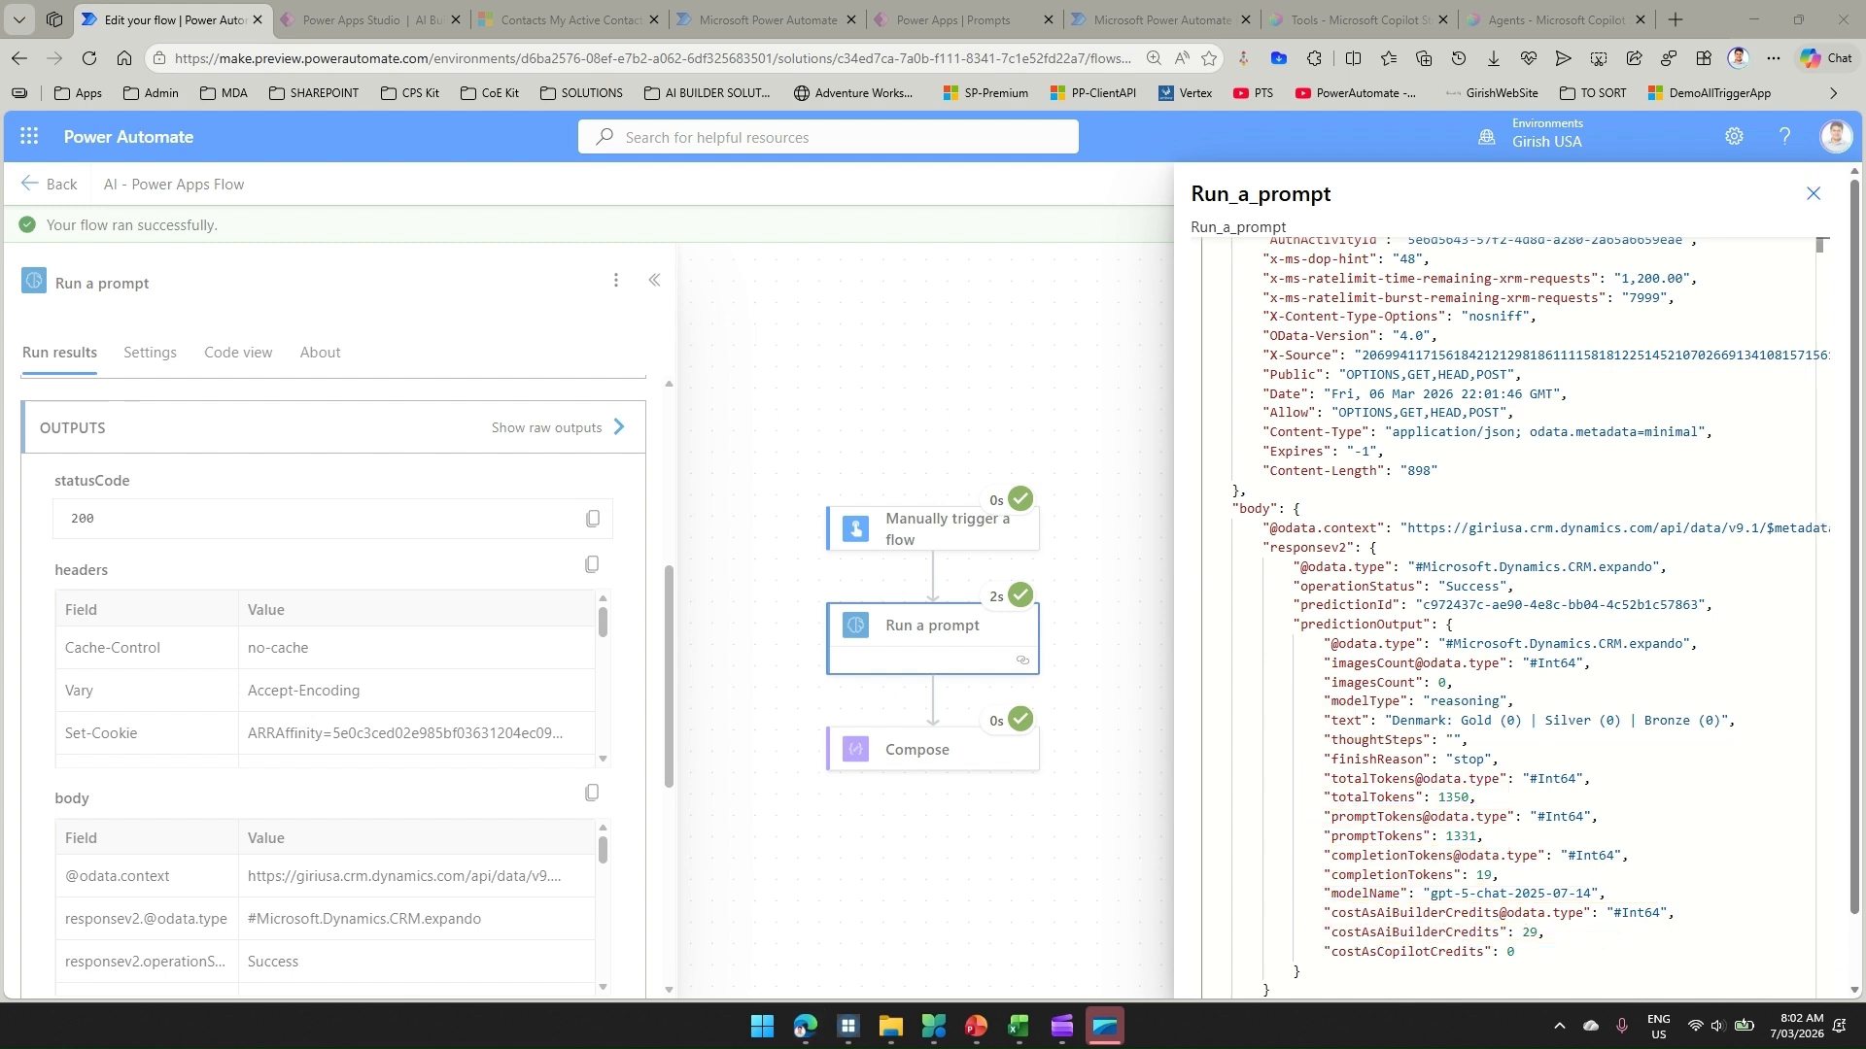
{"action": "left_click", "coordinate": [1812, 193]}
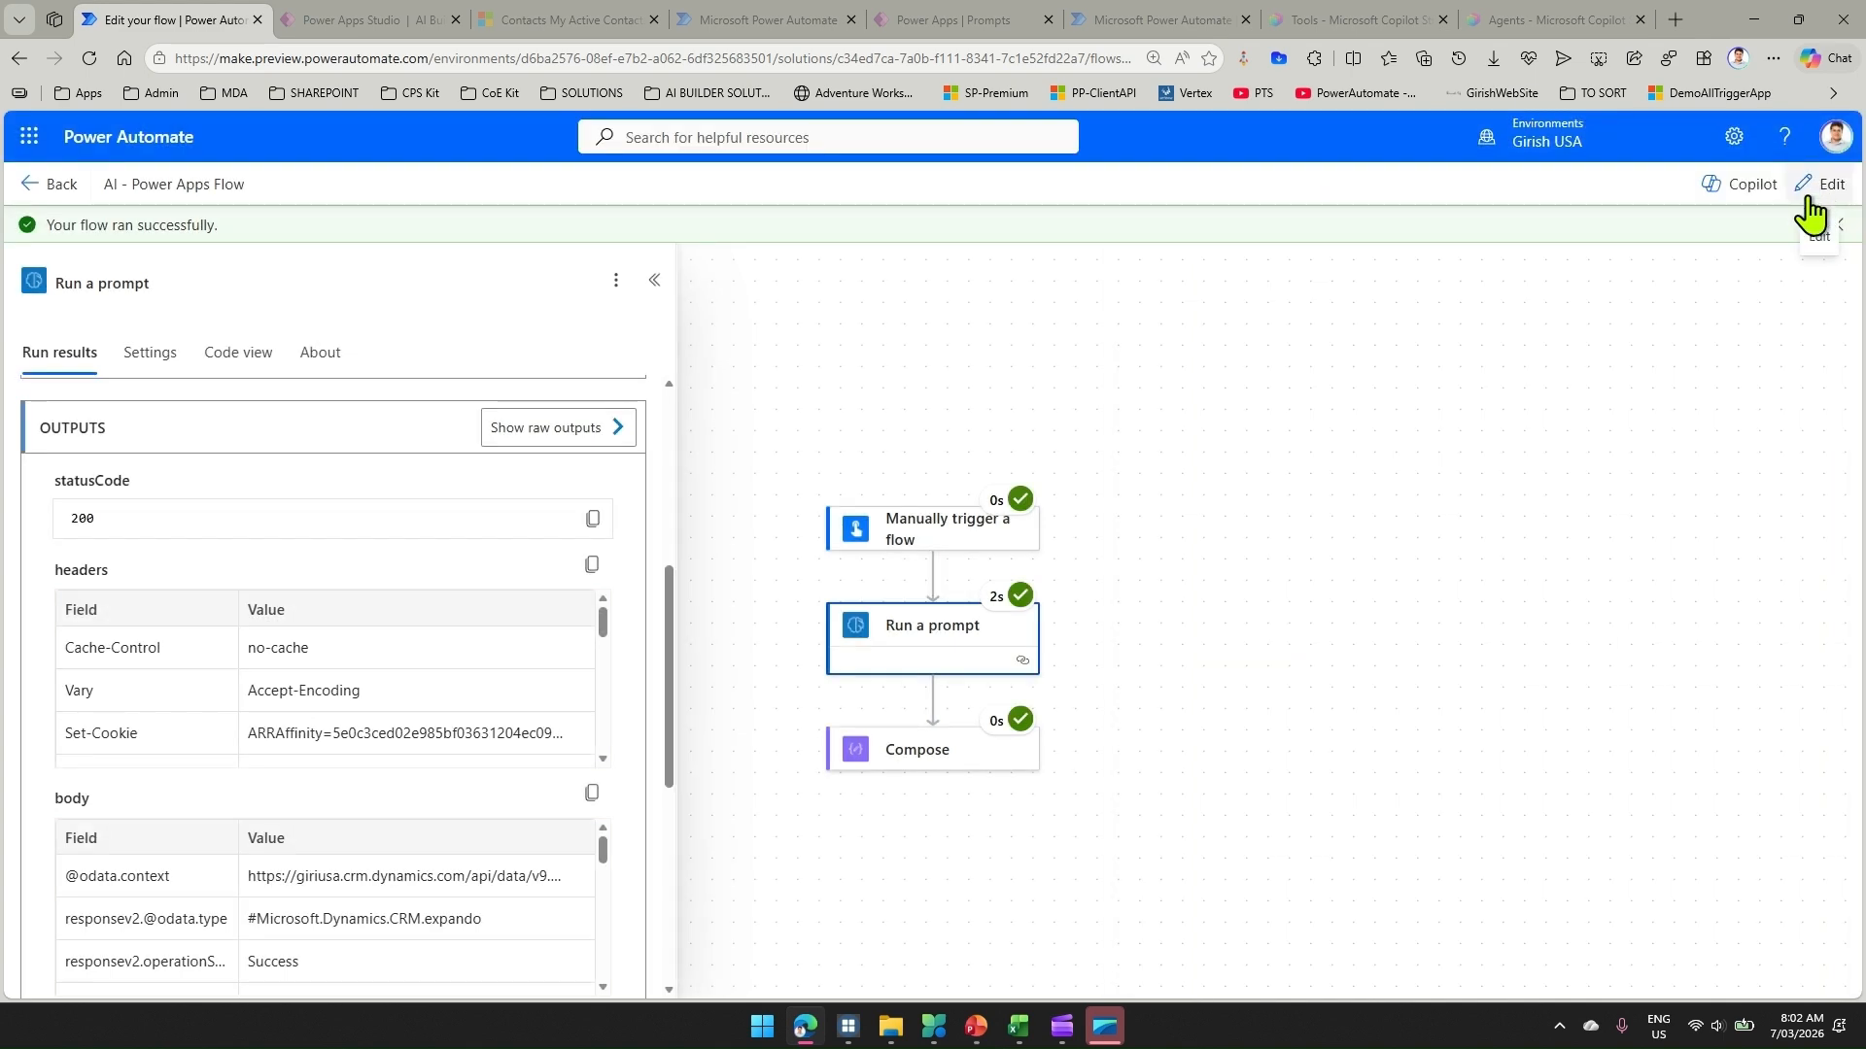
{"action": "left_click", "coordinate": [915, 336]}
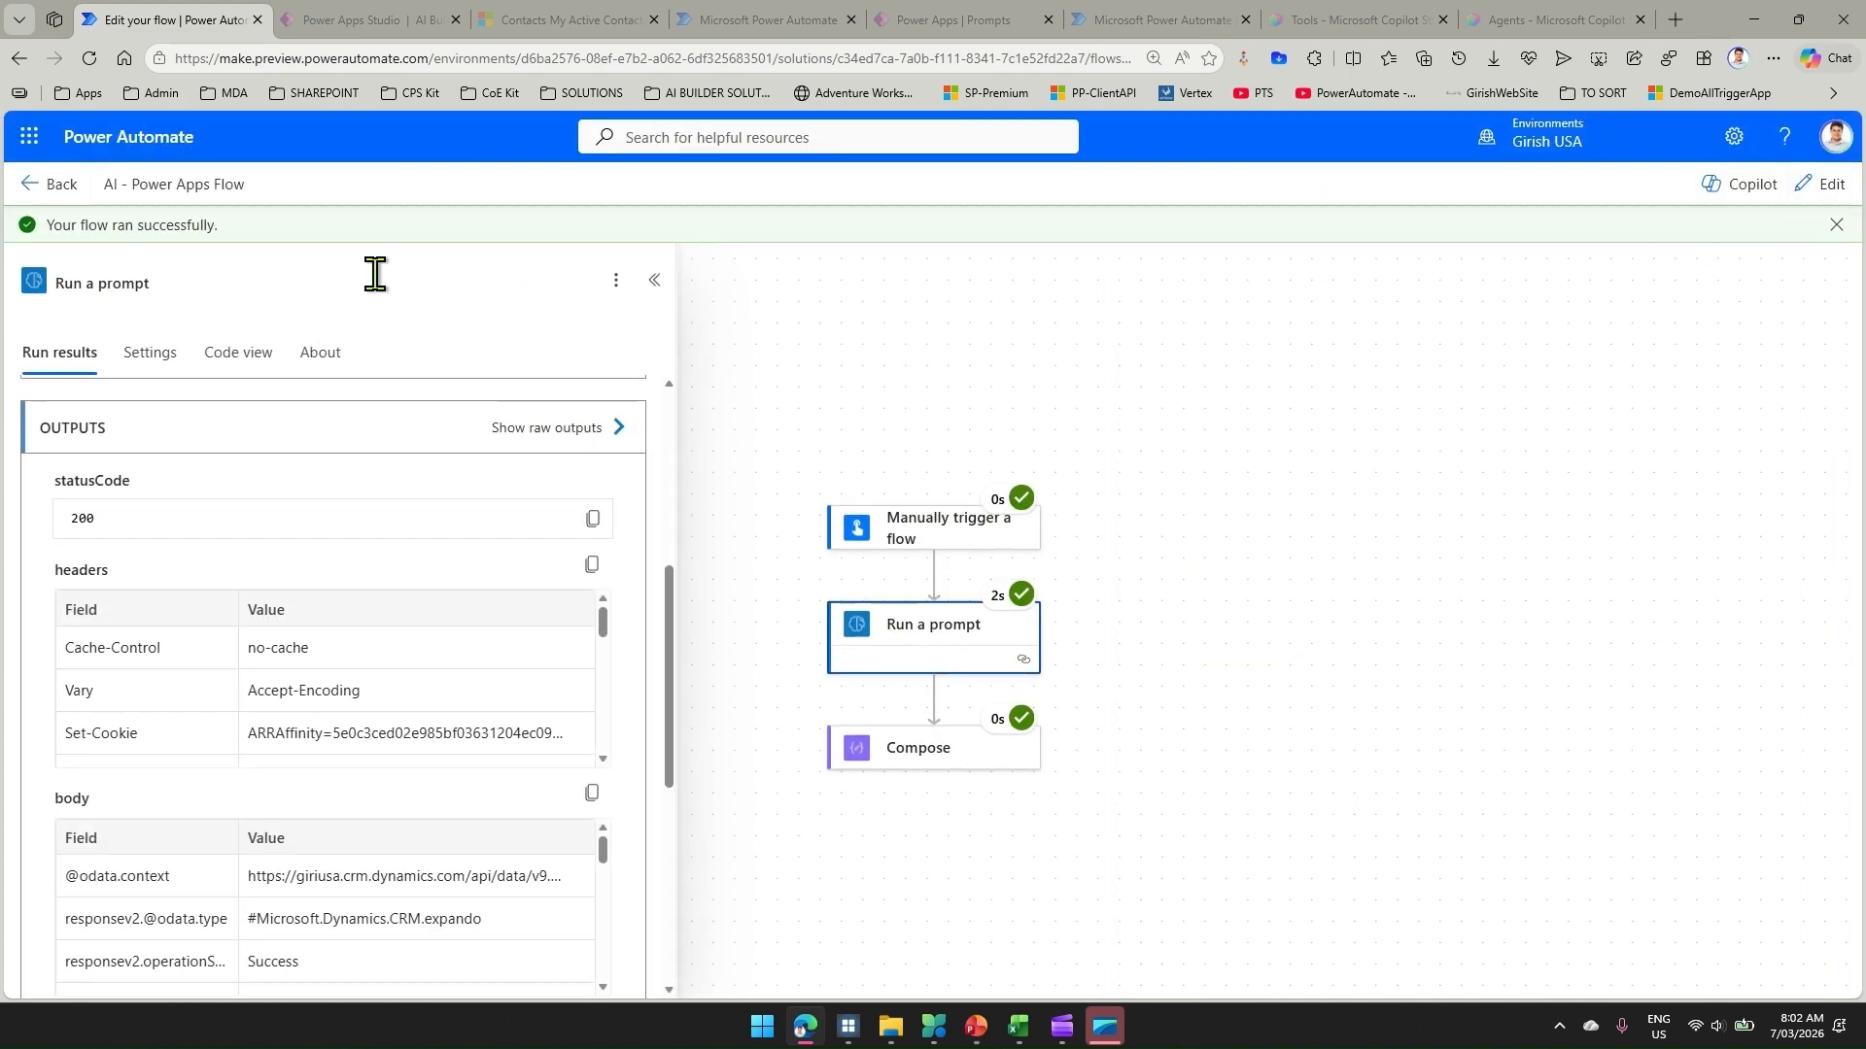
Return the flow to editing and run a manual test with varInput set to "USA"
{"action": "left_click", "coordinate": [1826, 206]}
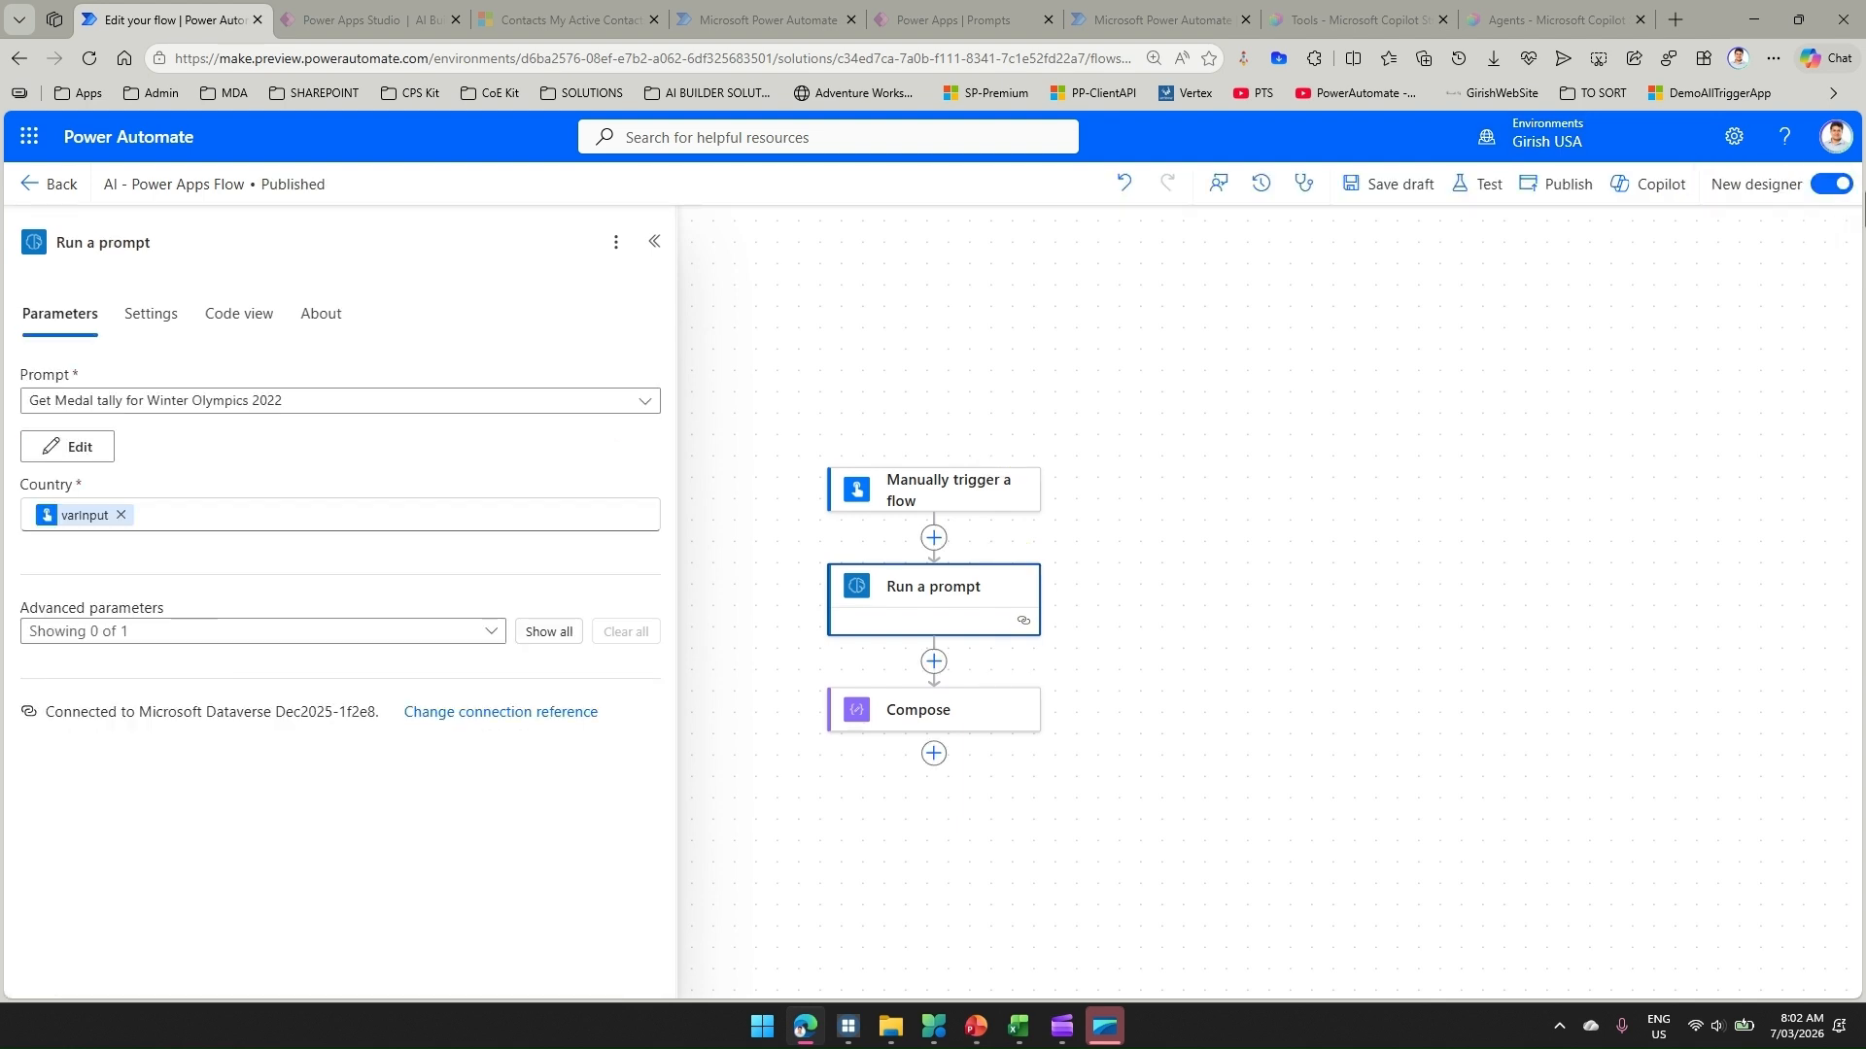
{"action": "left_click", "coordinate": [1488, 193]}
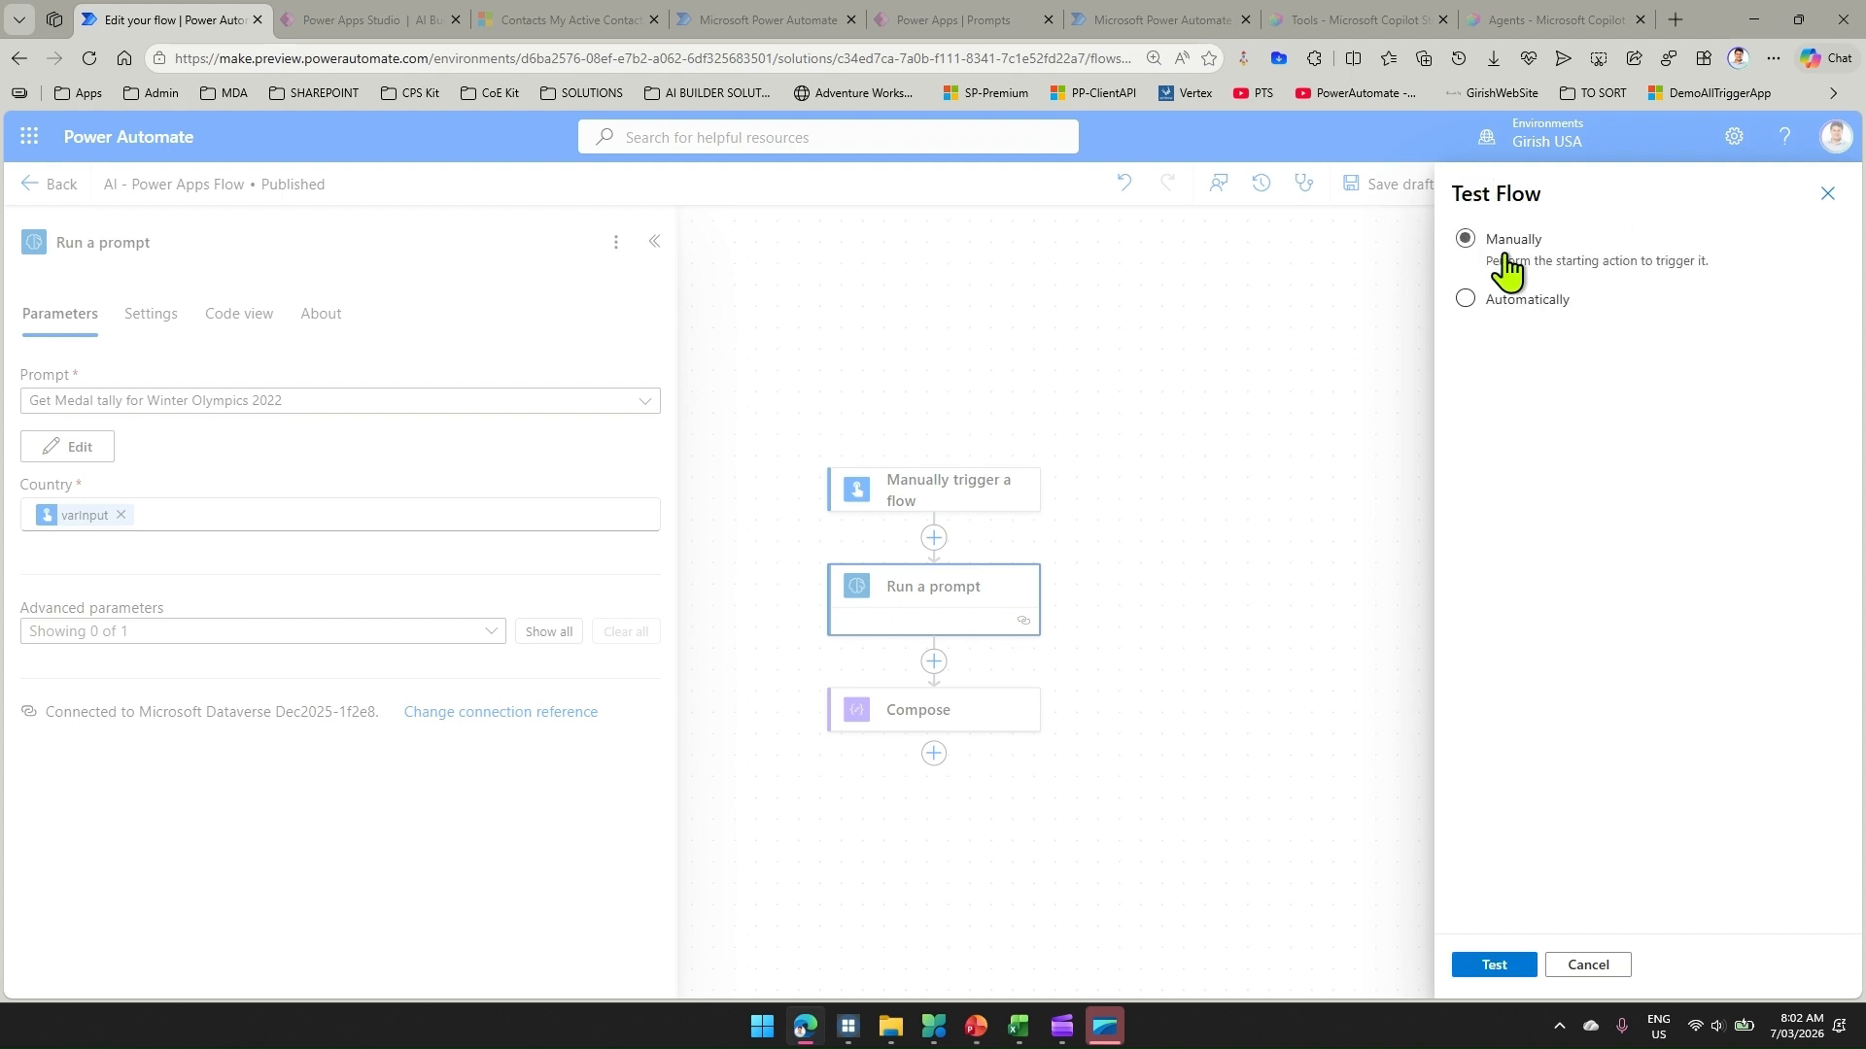
{"action": "left_click", "coordinate": [1499, 967]}
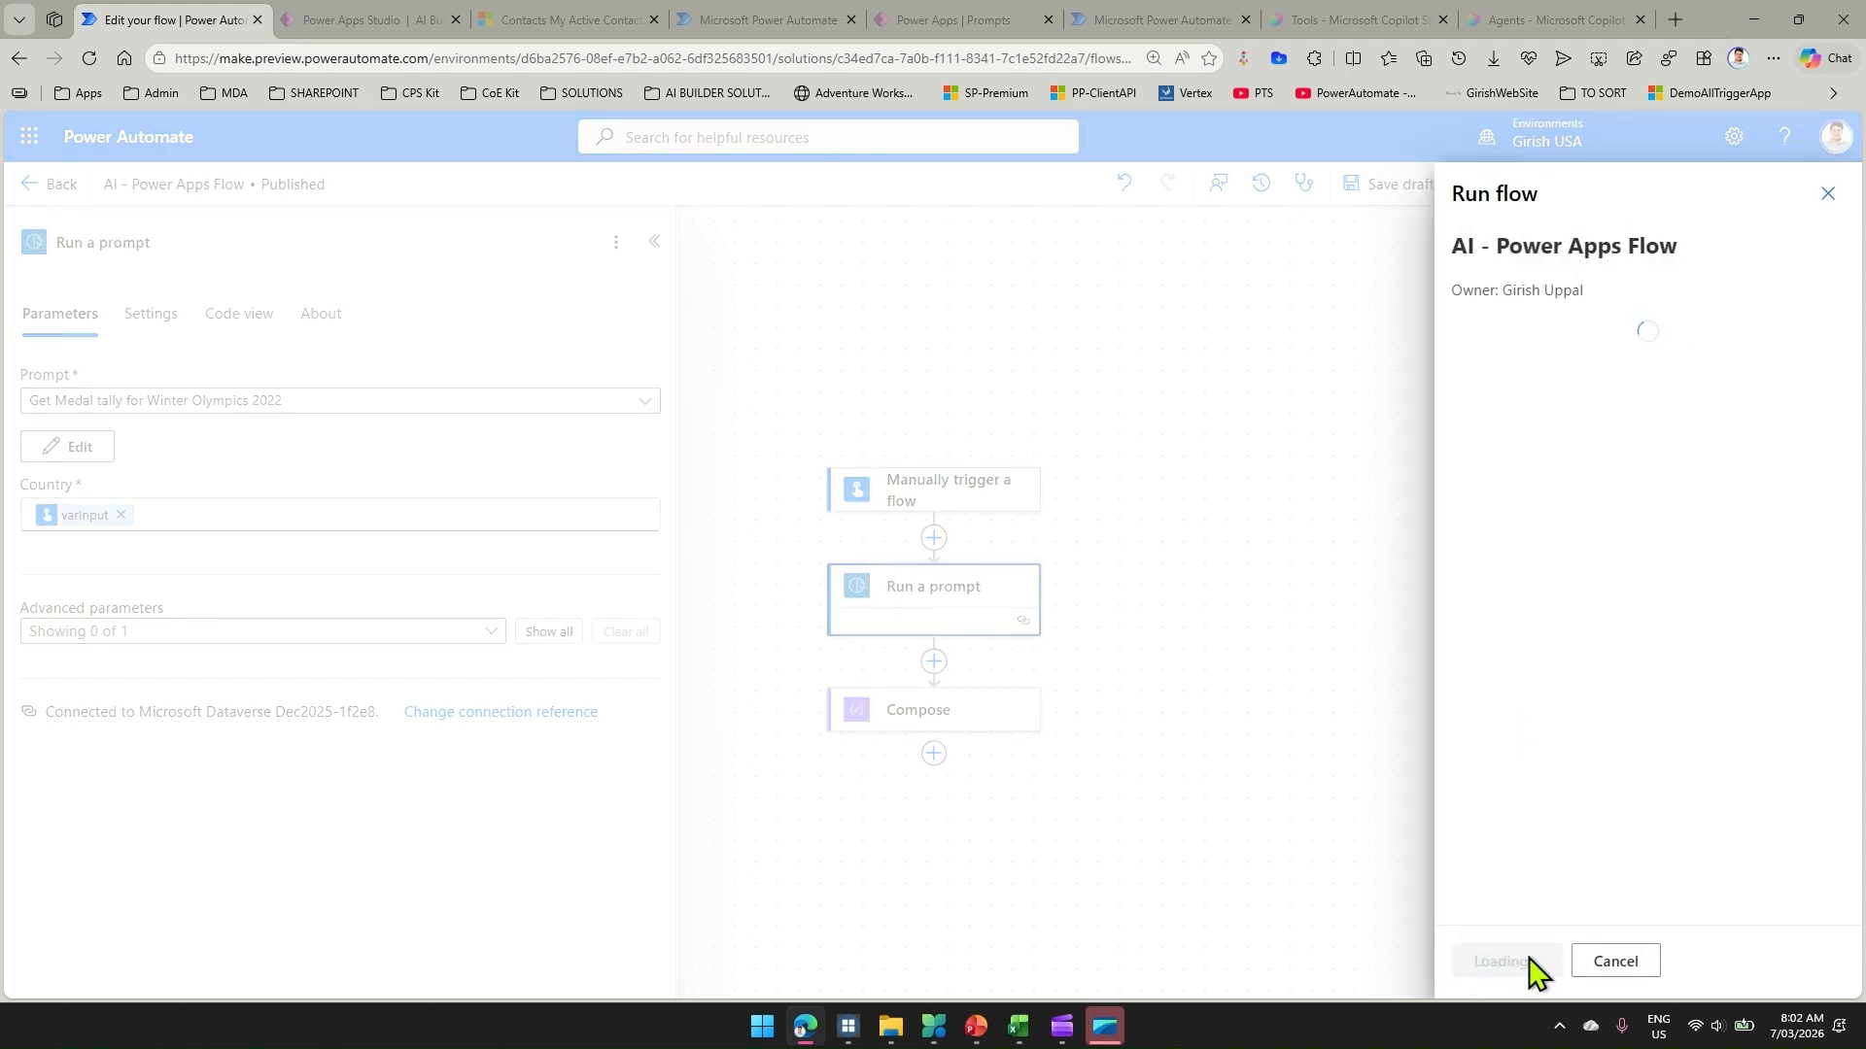
{"action": "left_click", "coordinate": [1549, 390]}
{"action": "type", "text": "U"}
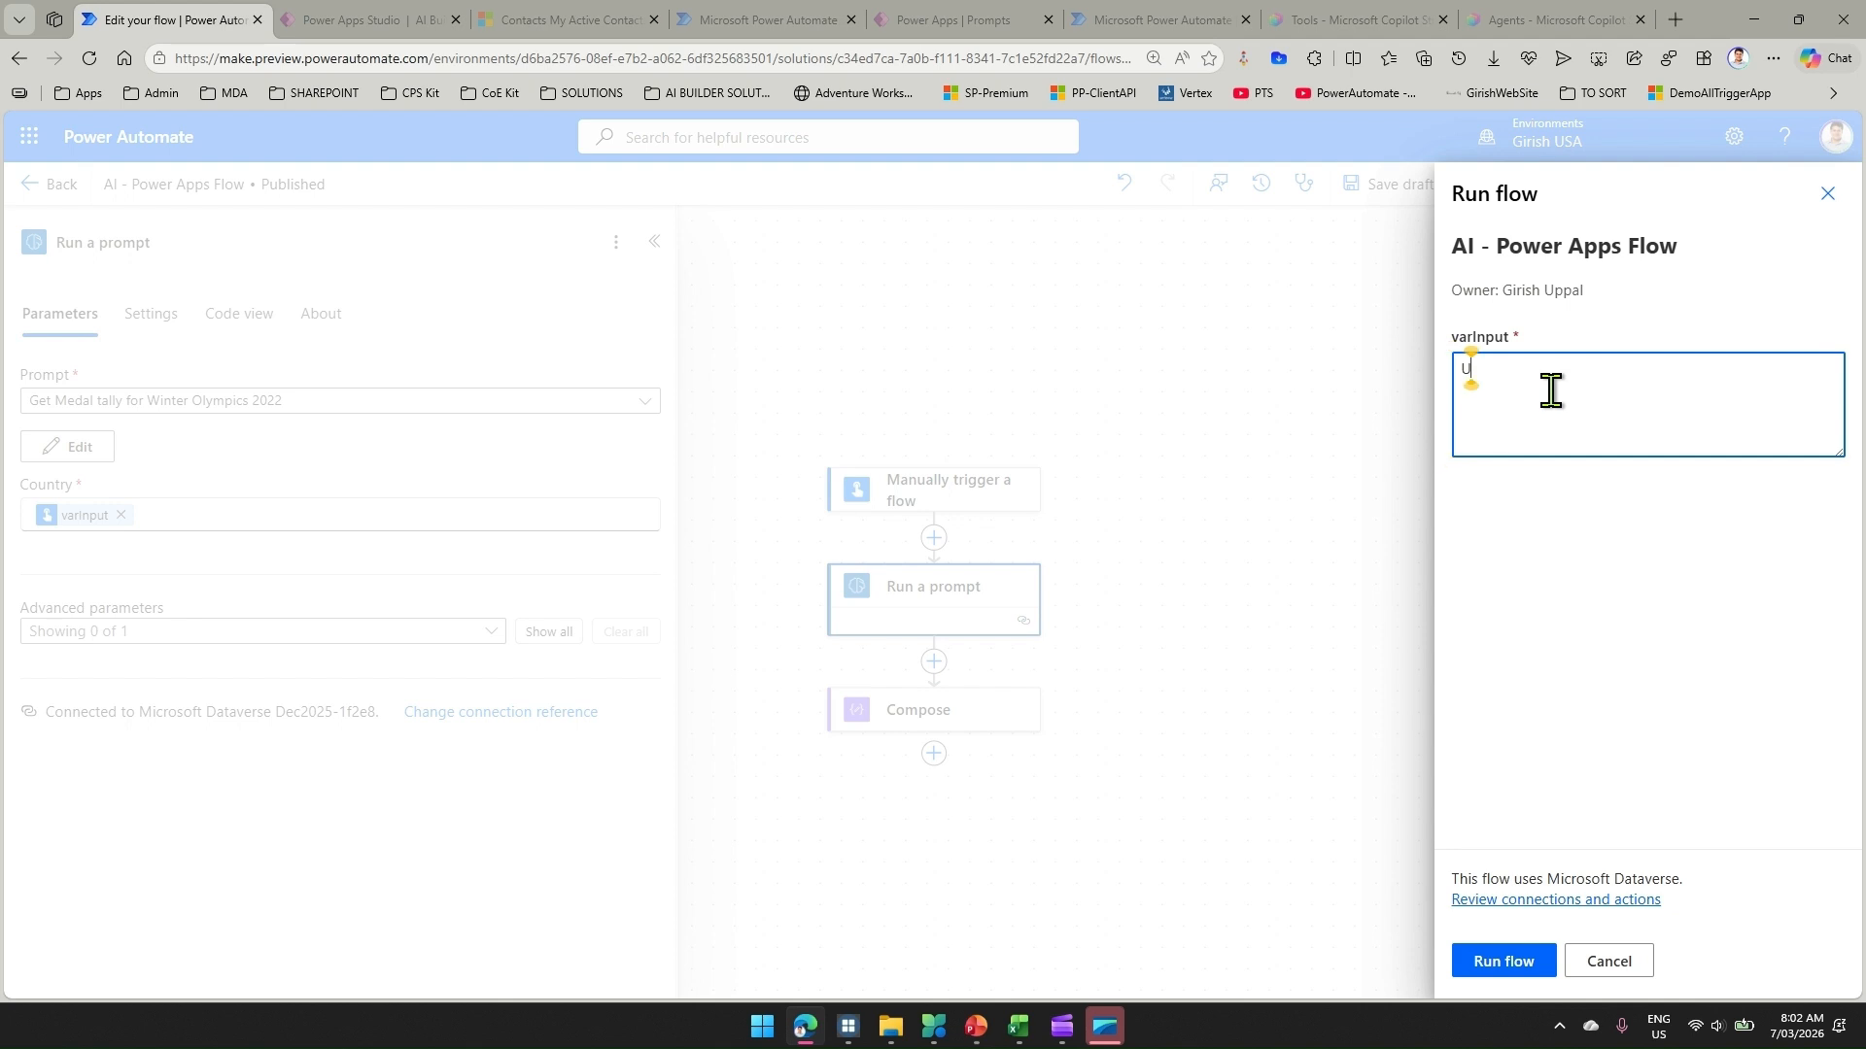
{"action": "type", "text": "SA"}
{"action": "left_click", "coordinate": [1532, 964]}
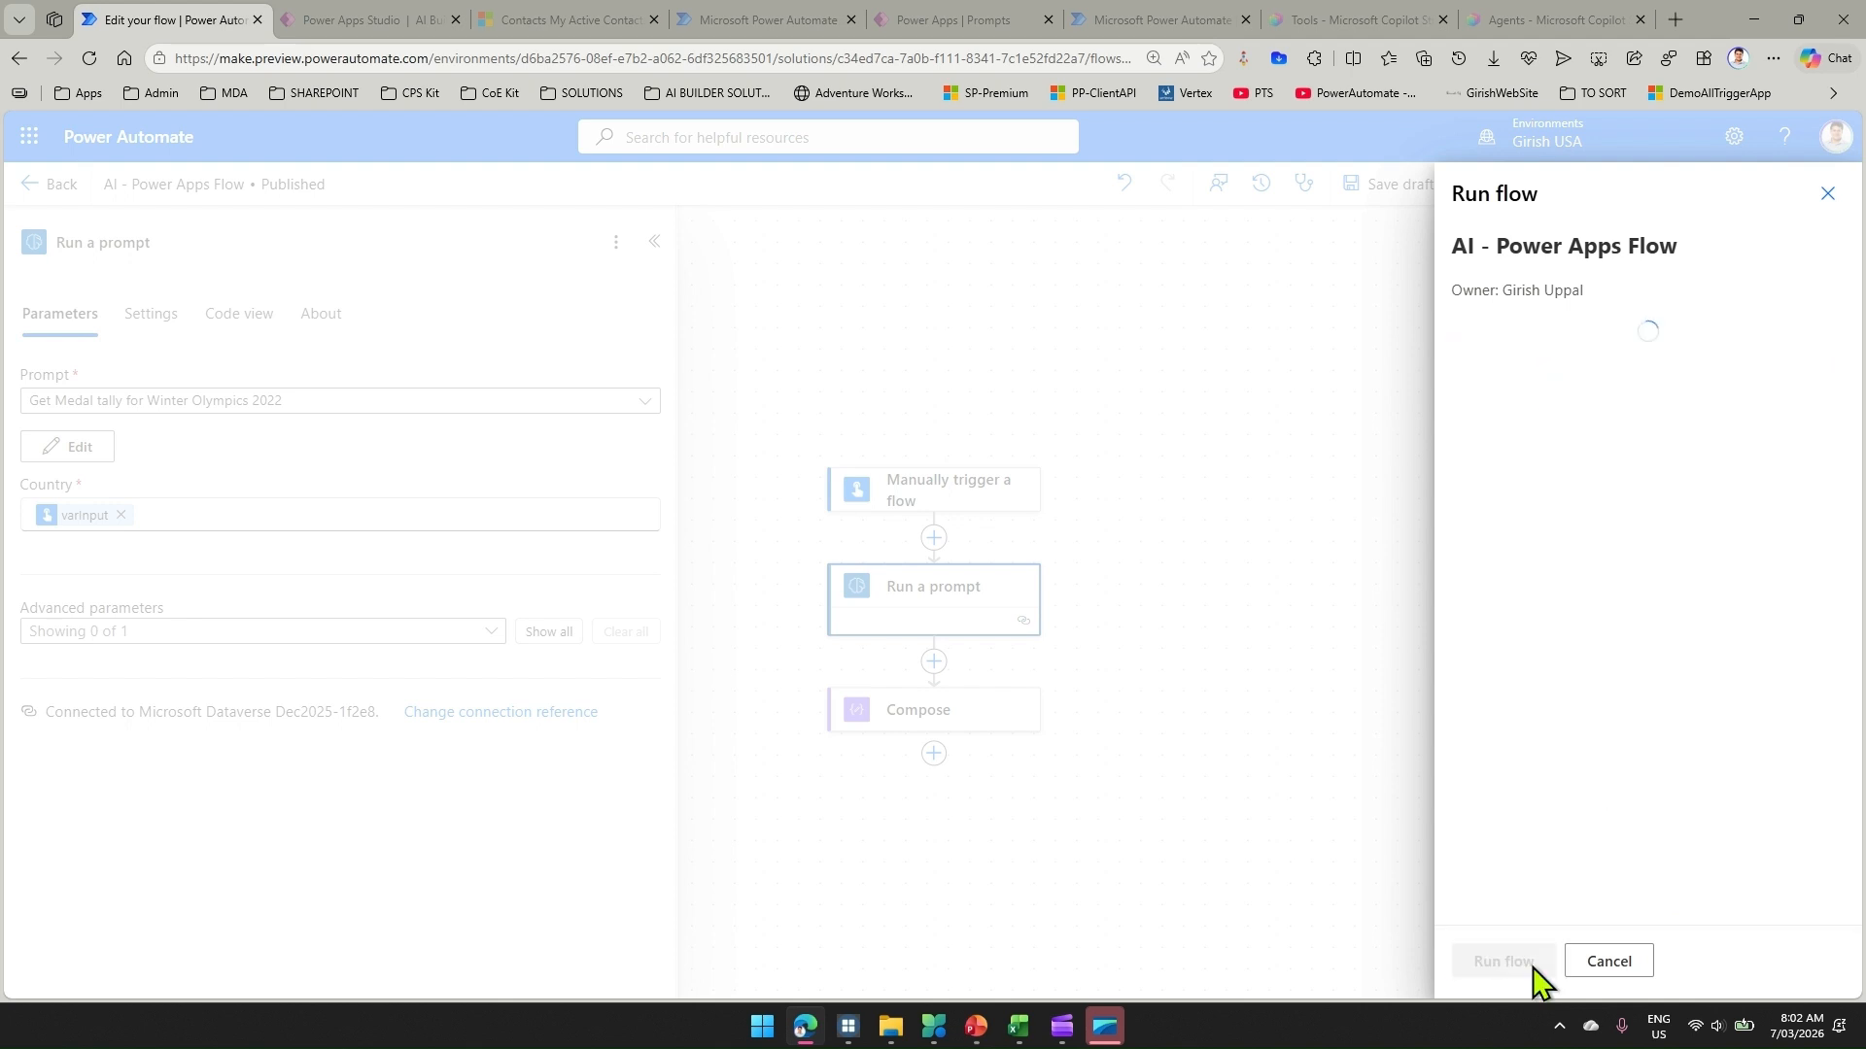
{"action": "left_click", "coordinate": [1514, 972]}
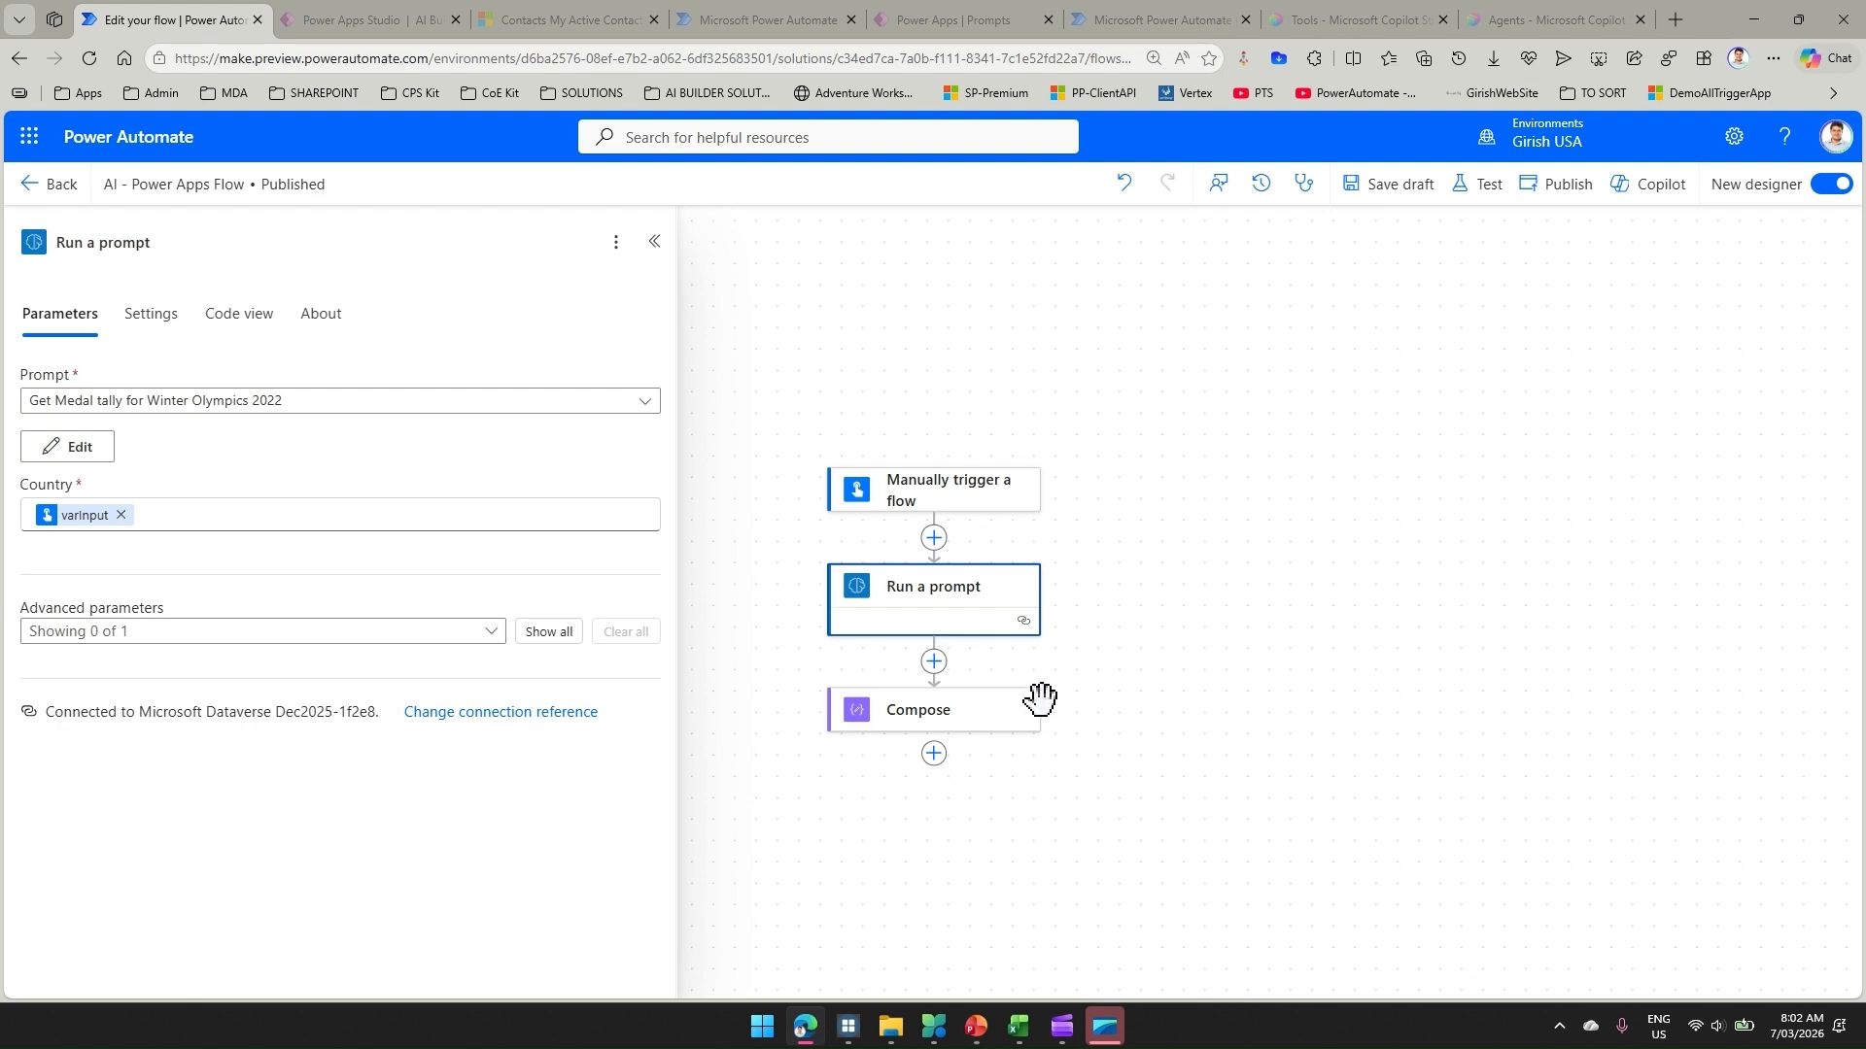
Examine the USA run's results for the Compose action's medal tally output and the Run a prompt action's country input
{"action": "left_click", "coordinate": [936, 748]}
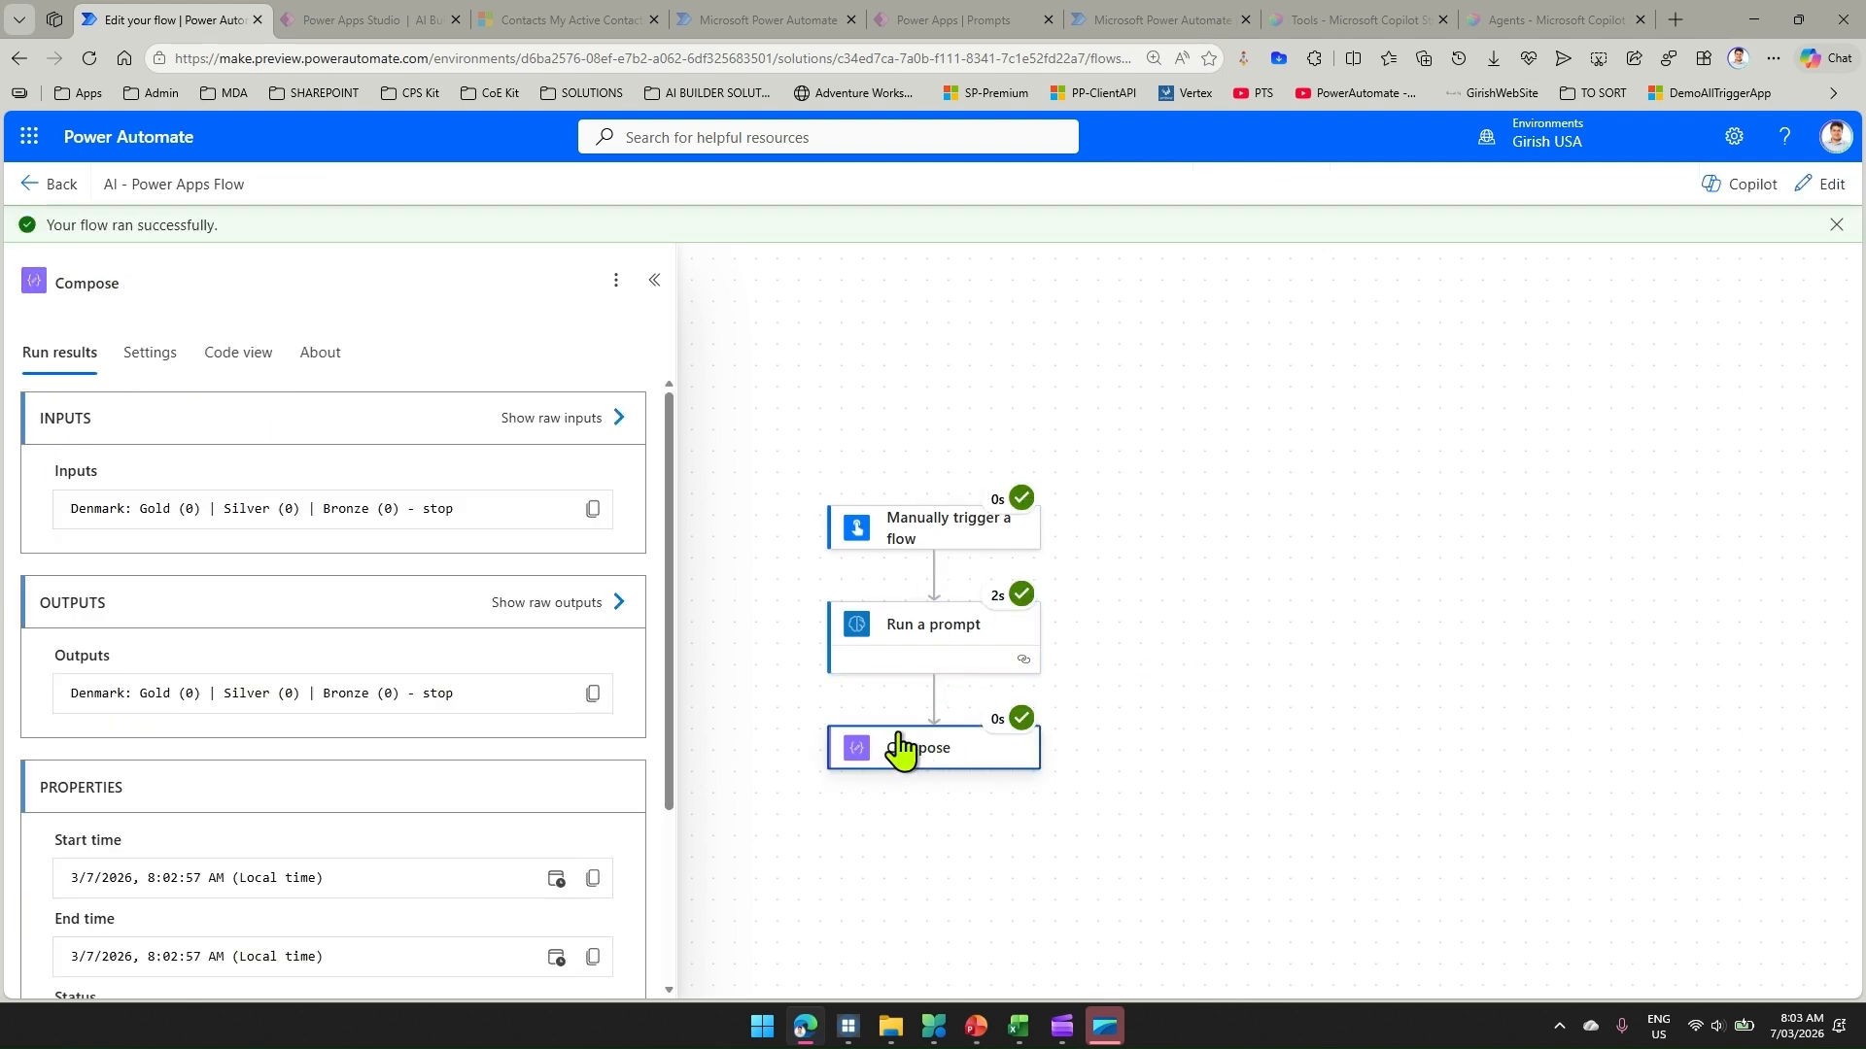
{"action": "left_click", "coordinate": [983, 646]}
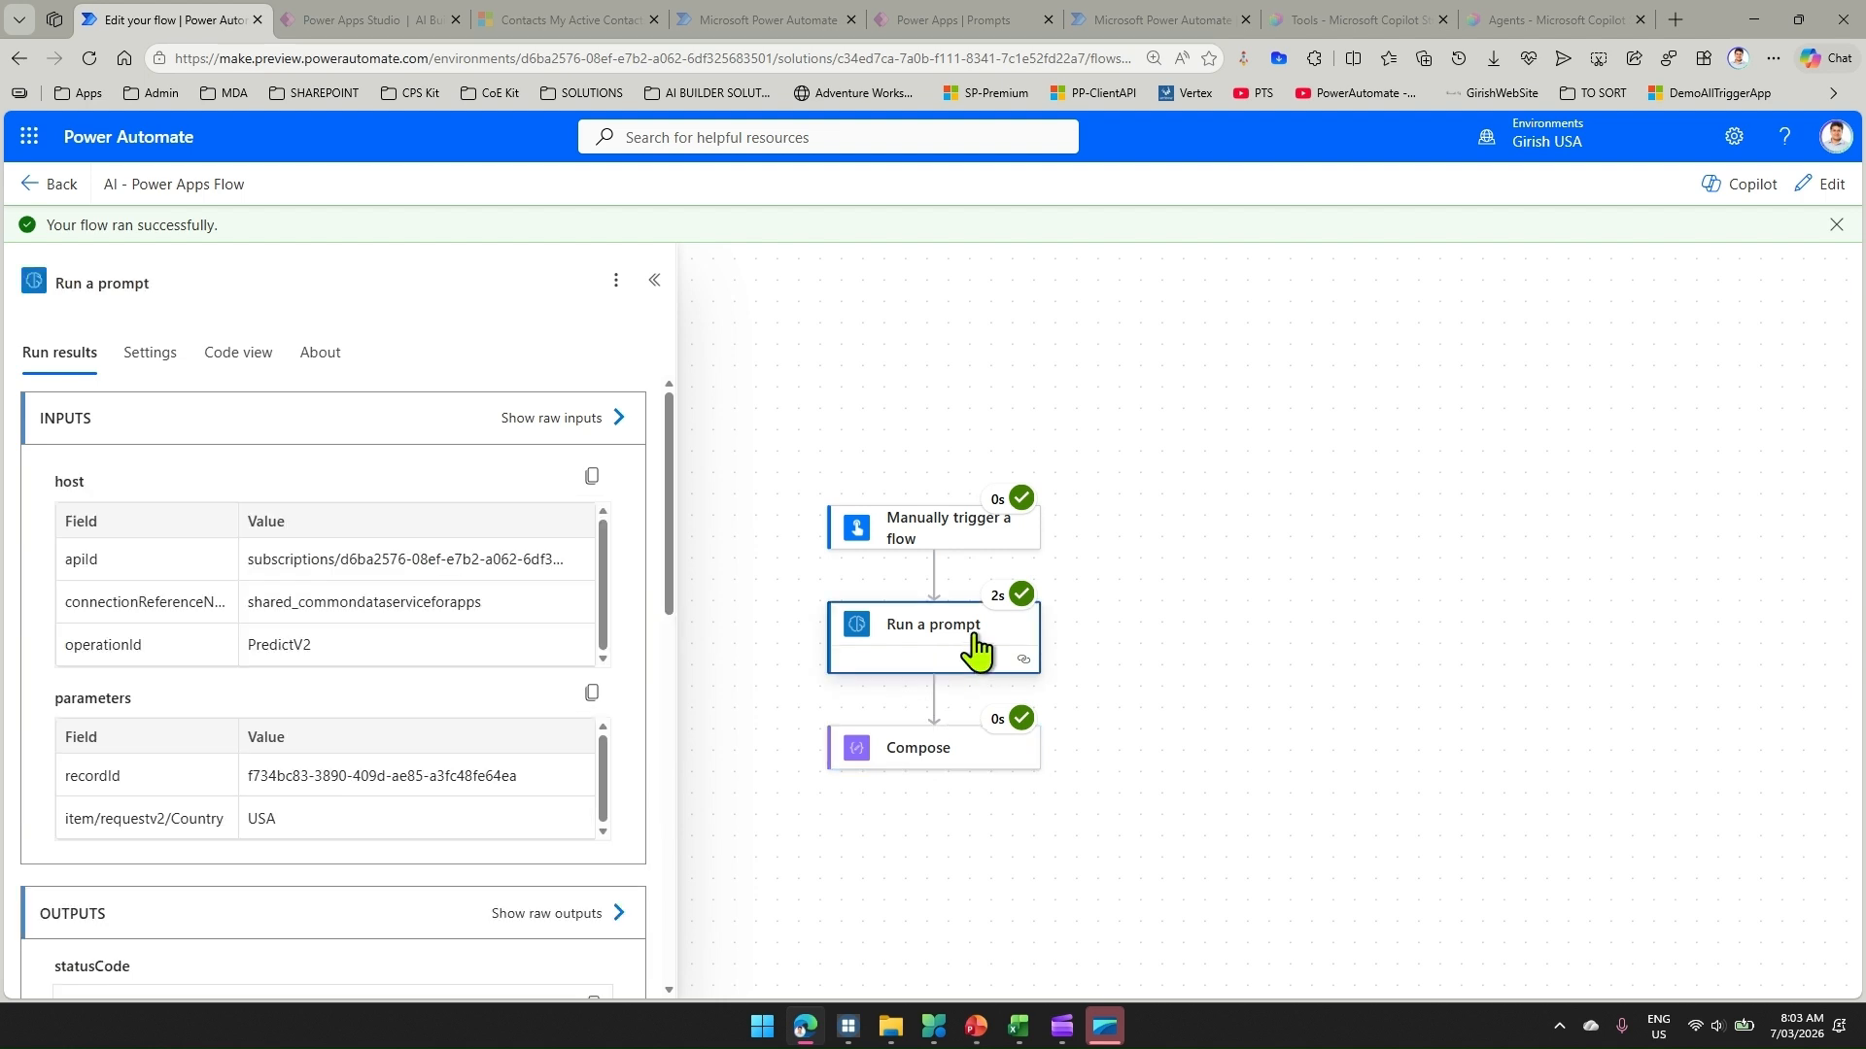
{"action": "left_click", "coordinate": [944, 767]}
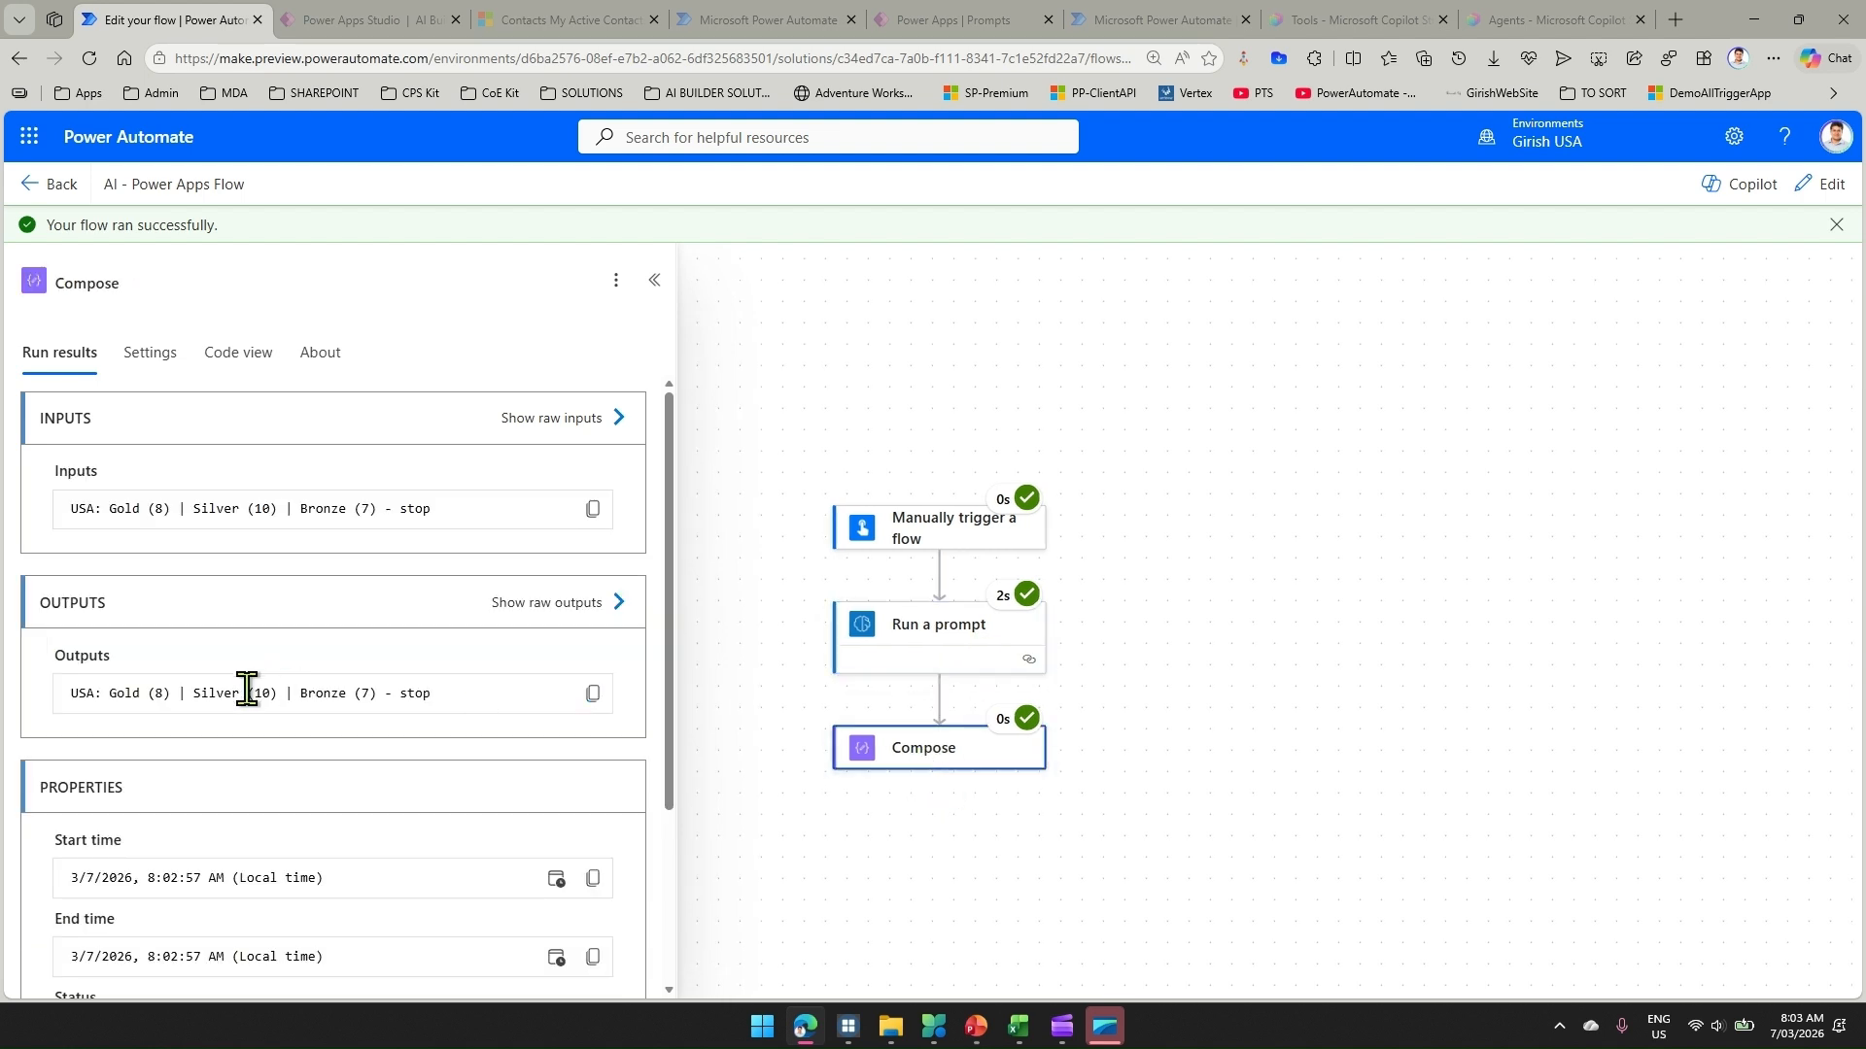
{"action": "left_click_drag", "start_coordinate": [64, 690], "coordinate": [437, 698]}
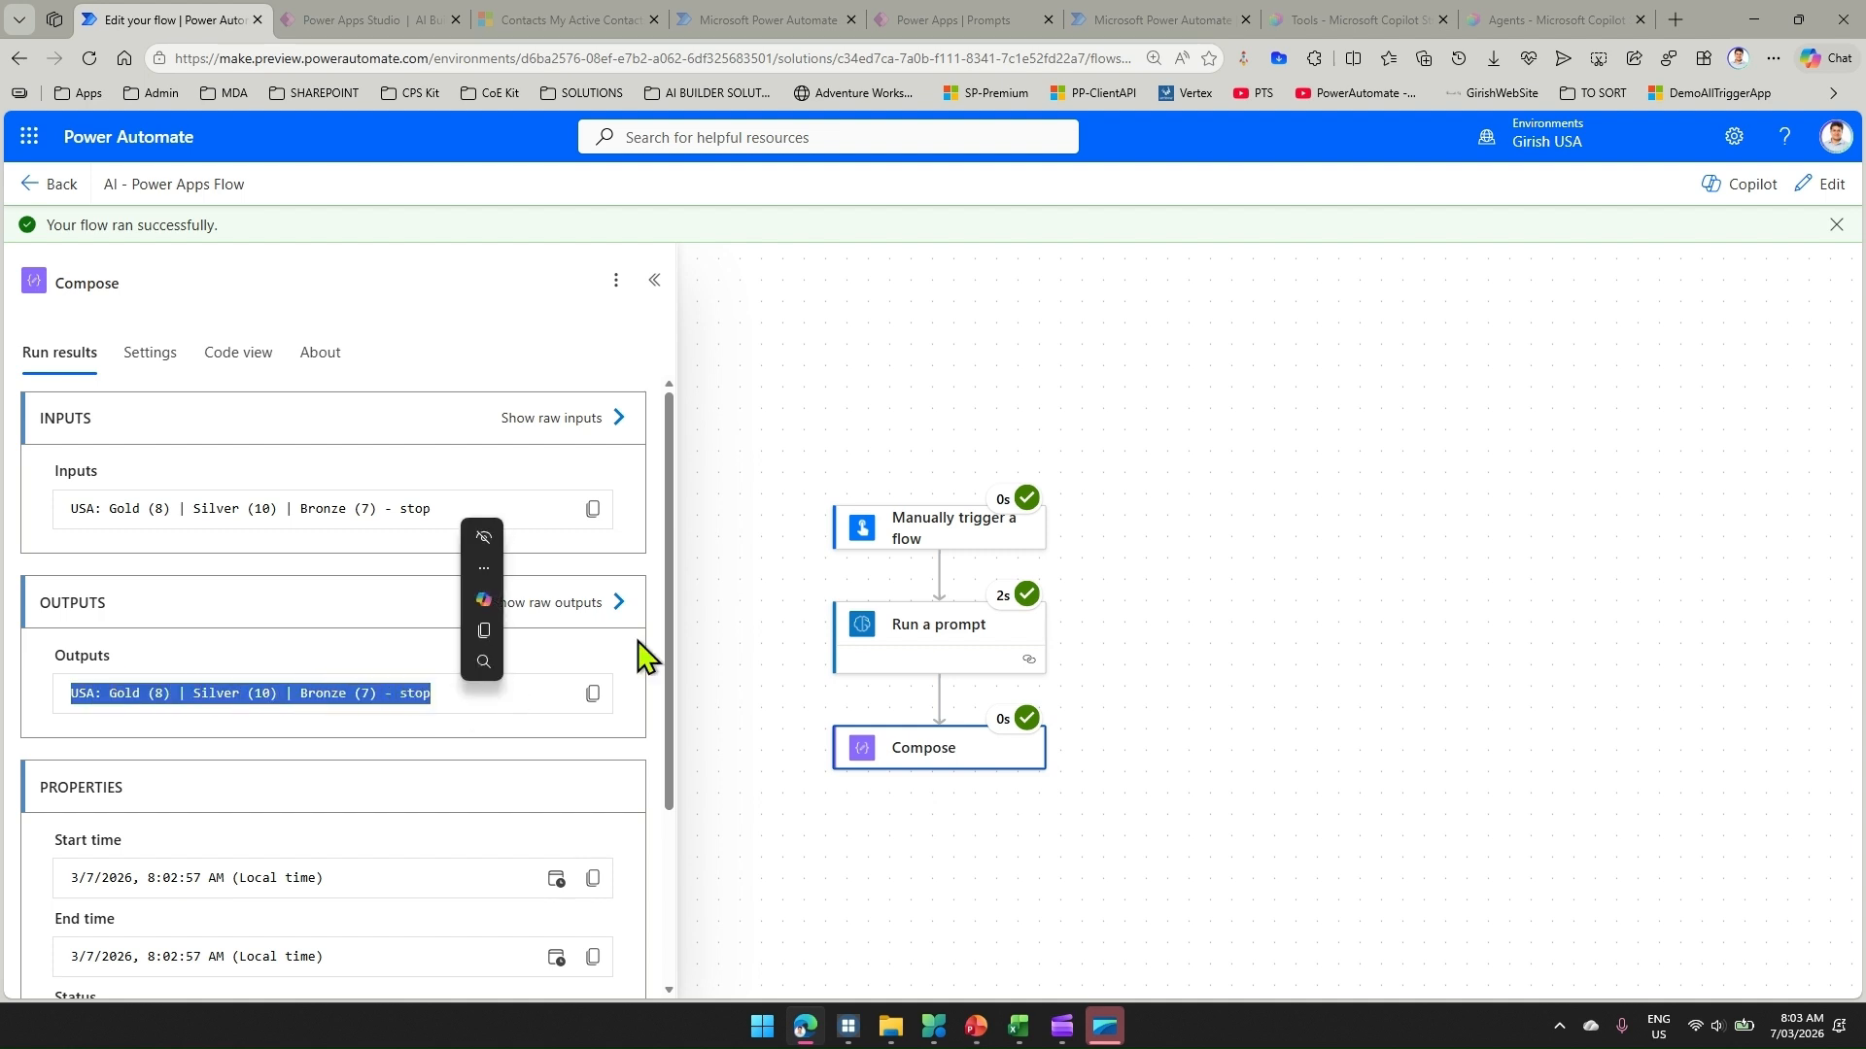
{"action": "left_click", "coordinate": [983, 639]}
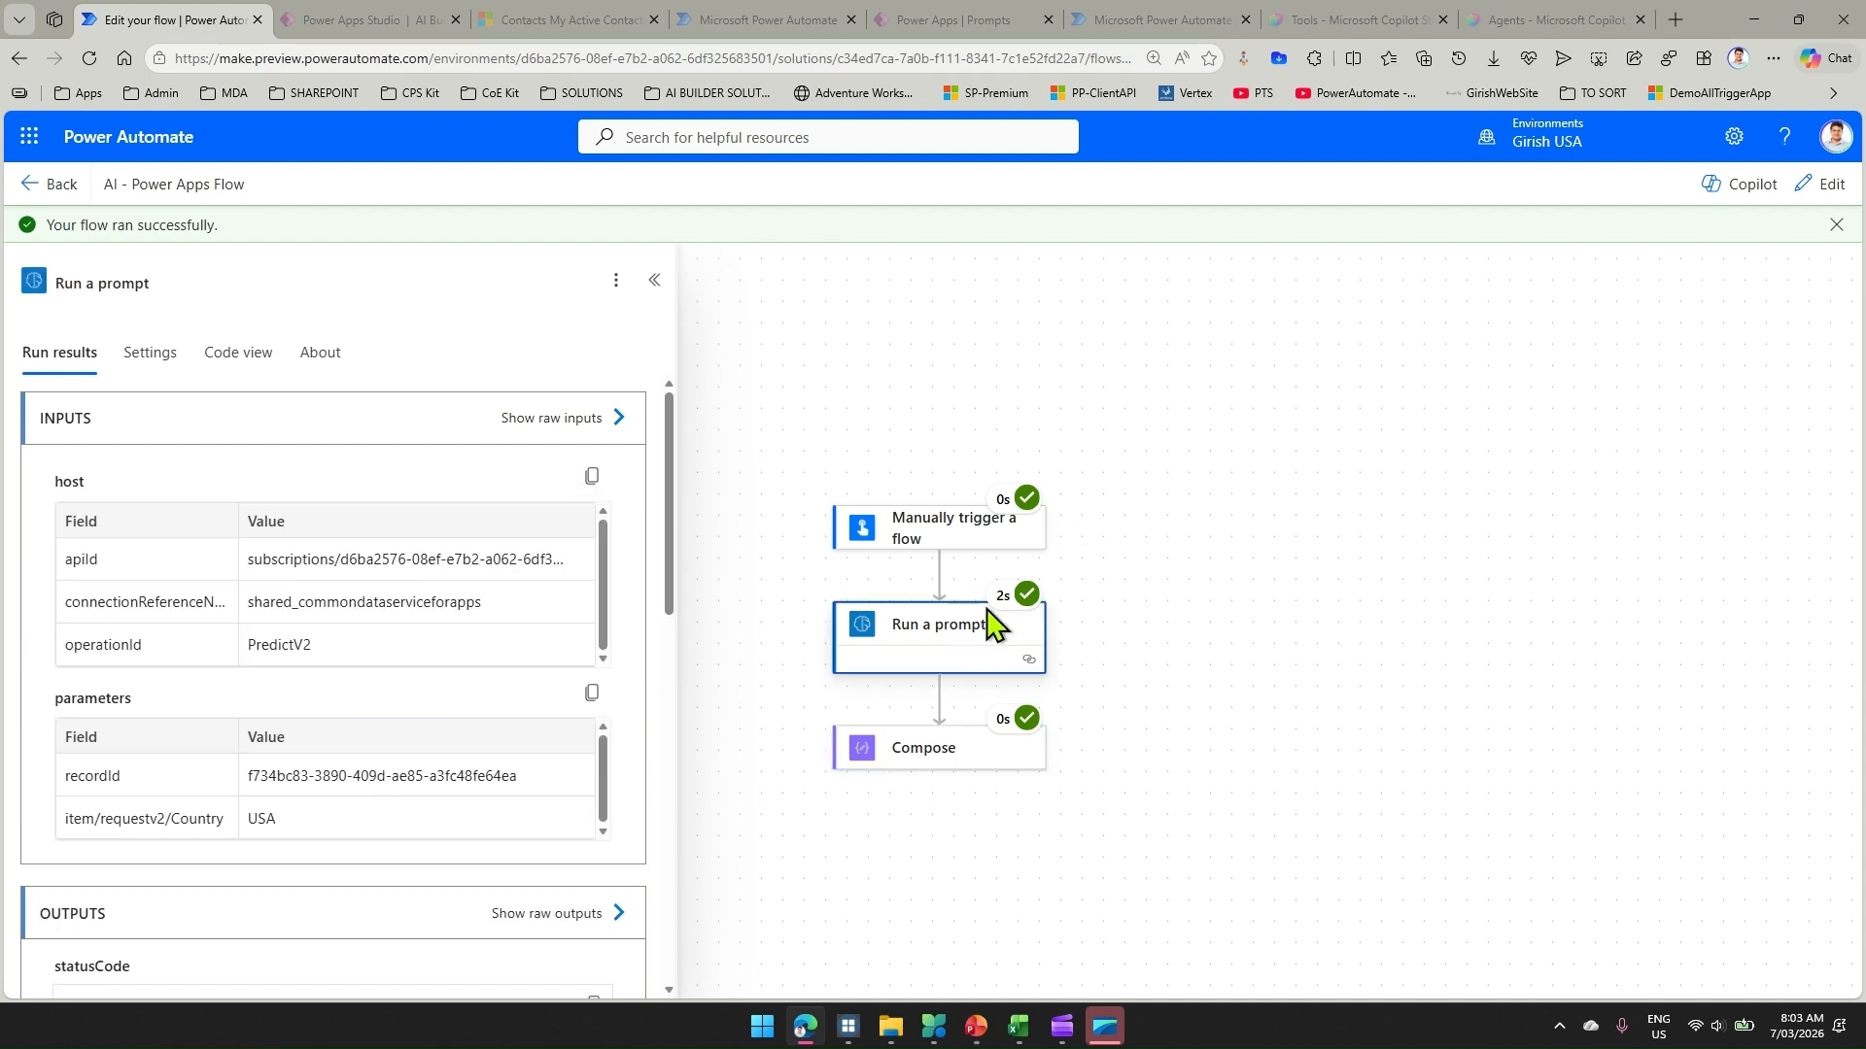